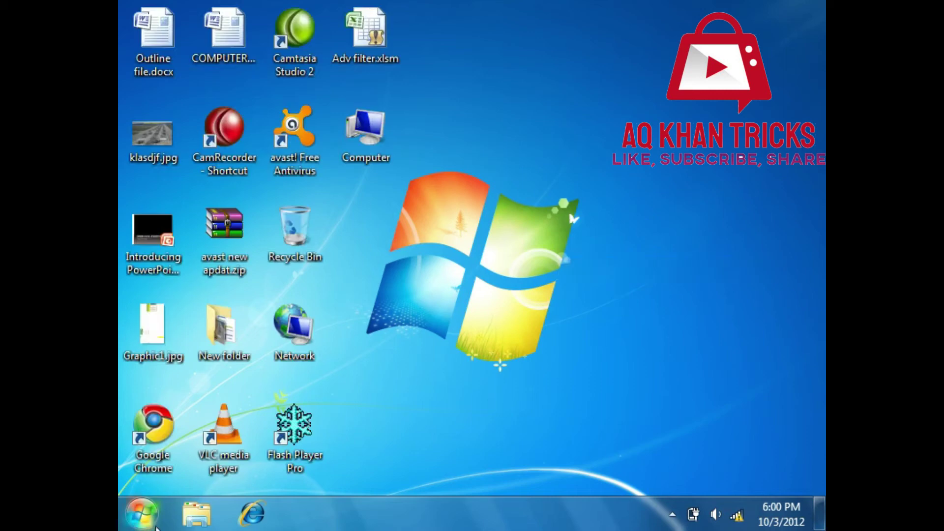
Step: Launch Microsoft Office Word 2007 from the Windows 7 Start menu
click(141, 513)
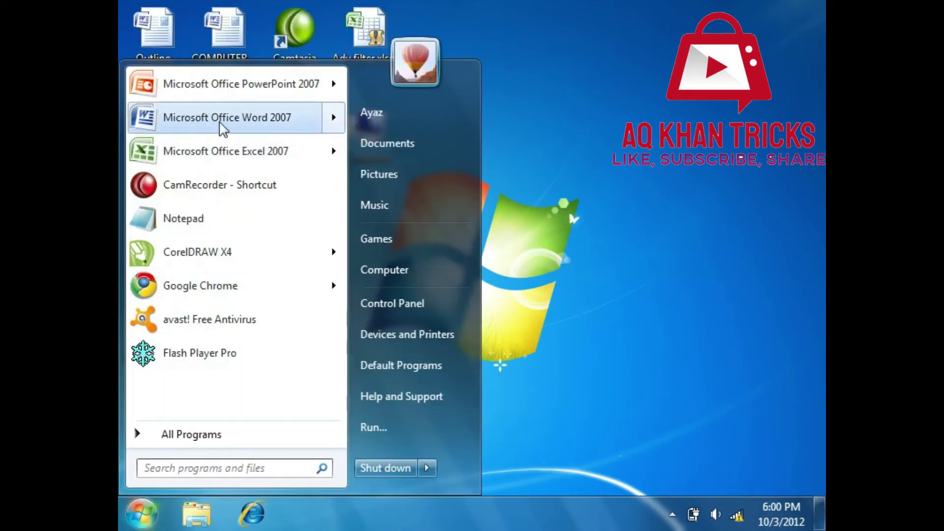
click(219, 124)
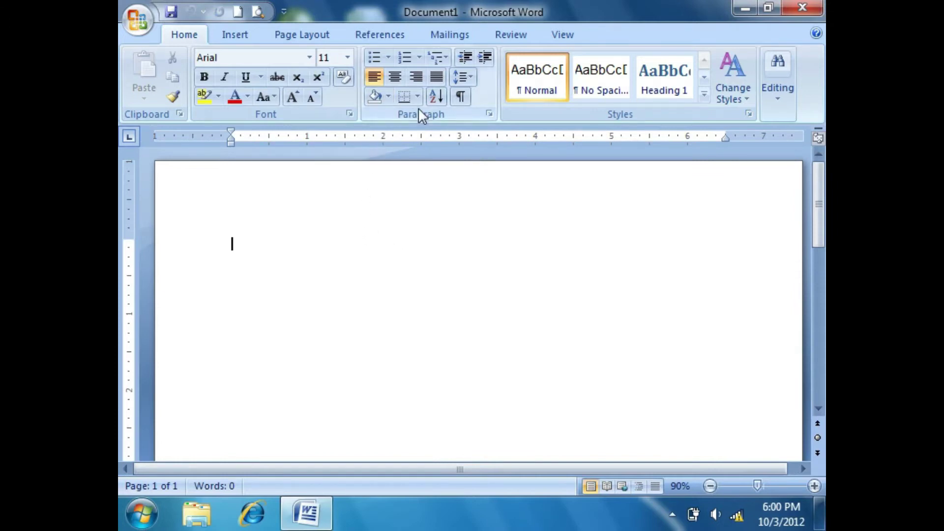
click(388, 59)
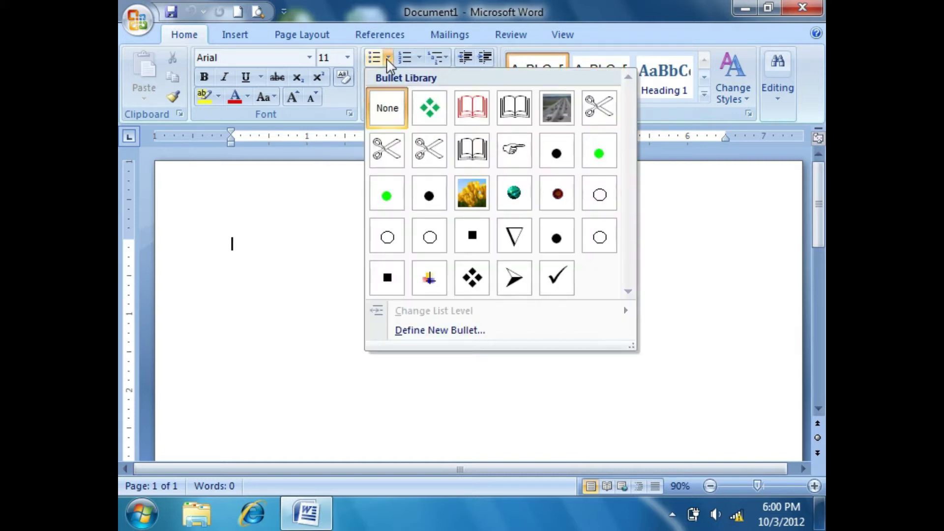
click(388, 59)
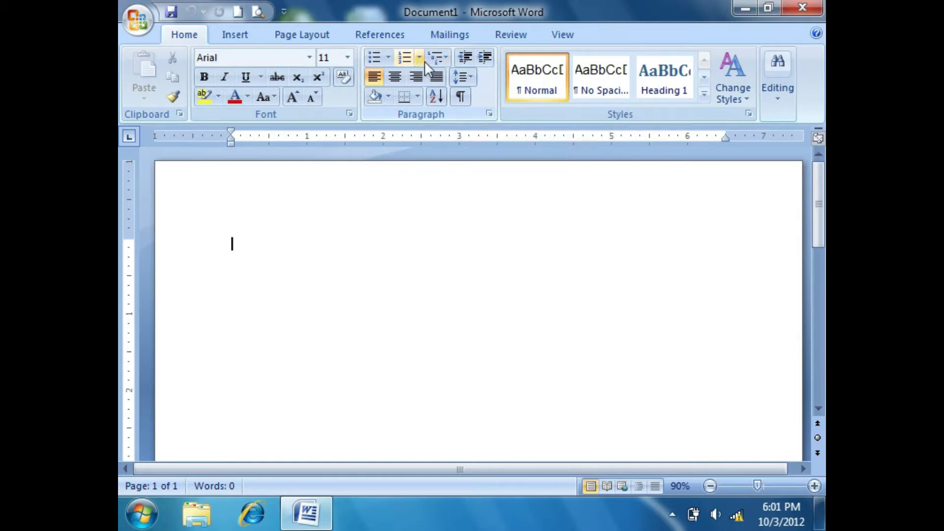
click(389, 58)
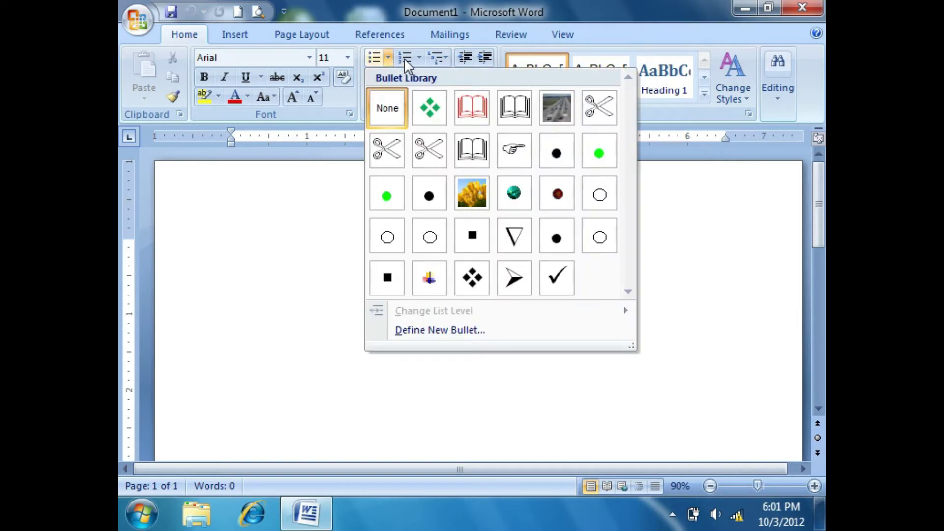
click(231, 279)
Step: Set the font size to 20 and type Computer, Mouse and Keyboard on separate lines
key(ctrl+shift+period)
key(ctrl+shift+period)
key(ctrl+shift+period)
key(ctrl+shift+period)
key(ctrl+shift+period)
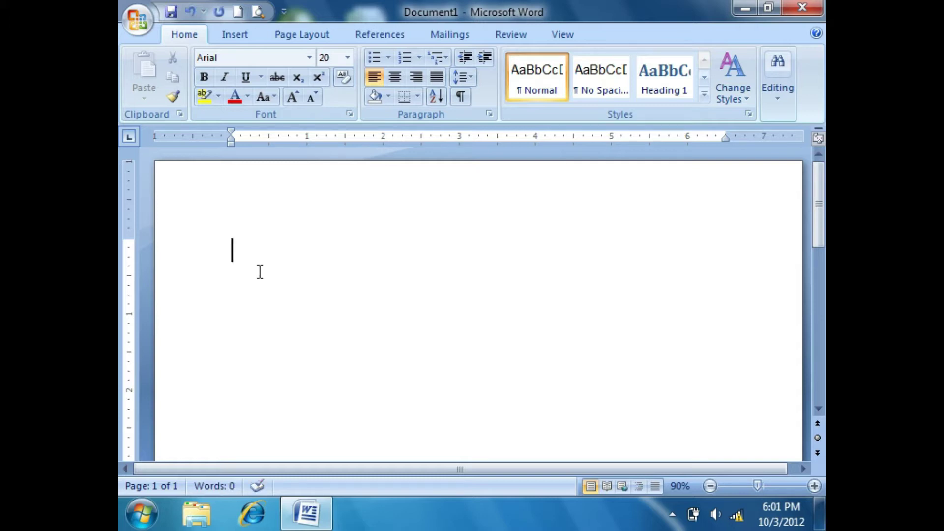
text(computer)
key(Return)
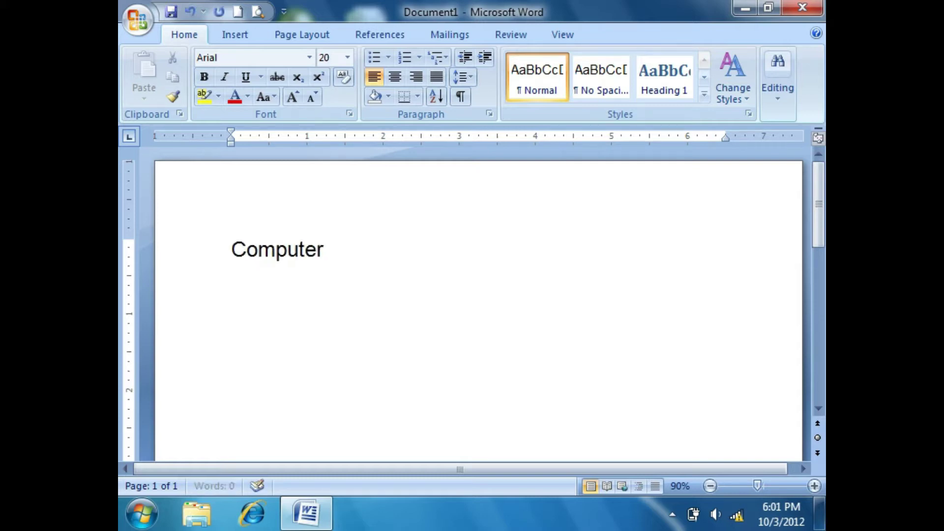
text(mouse)
key(Return)
text(keybvoar)
key(BackSpace)
key(BackSpace)
key(BackSpace)
key(BackSpace)
text(oar)
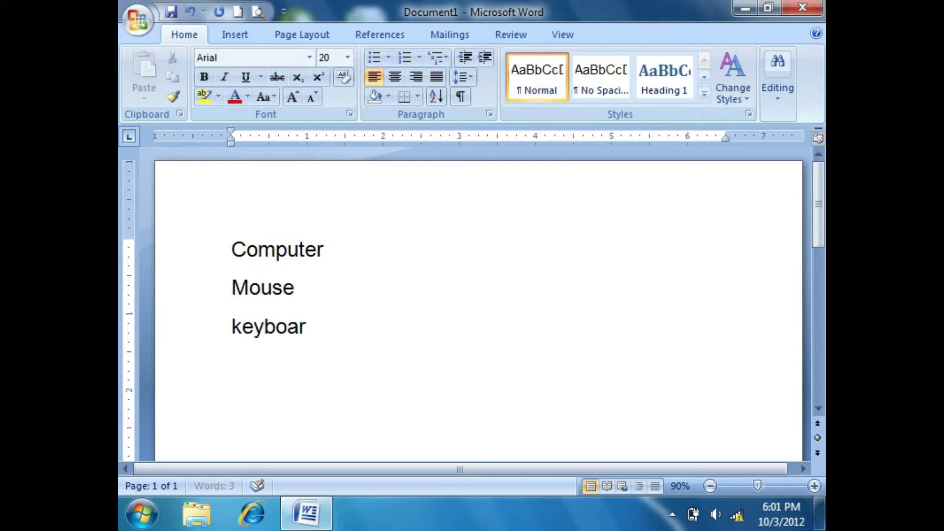
text(d)
key(Return)
Step: Add Printer and Joystick on their own lines below Keyboard
text(pritne)
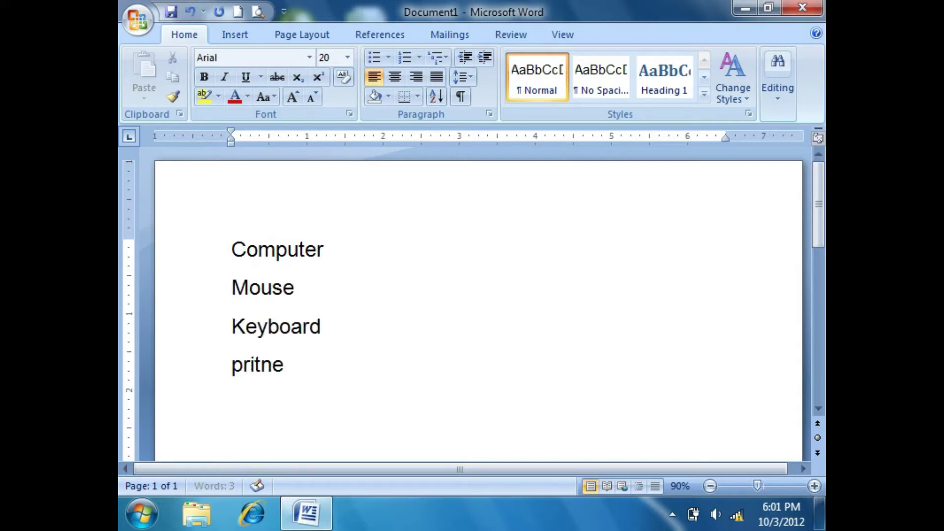
key(BackSpace)
key(BackSpace)
key(BackSpace)
text(nter)
key(Return)
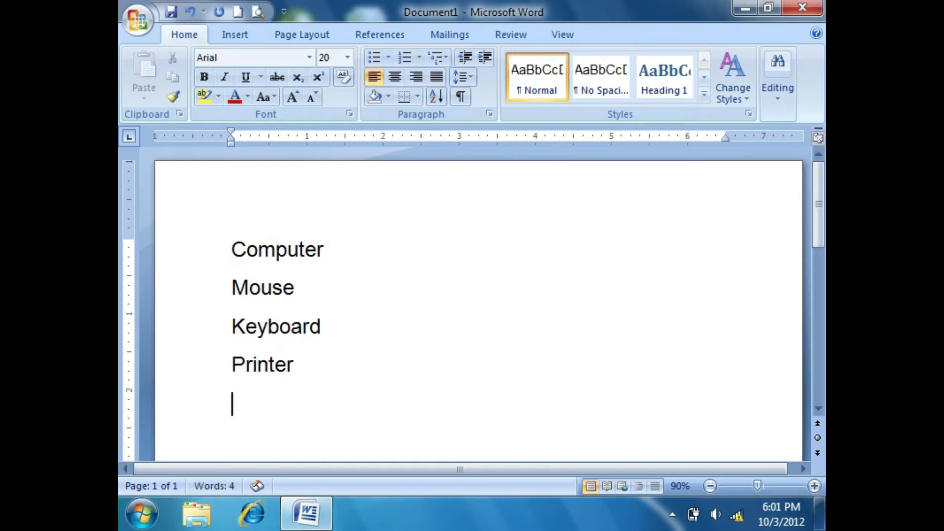
text(joystick)
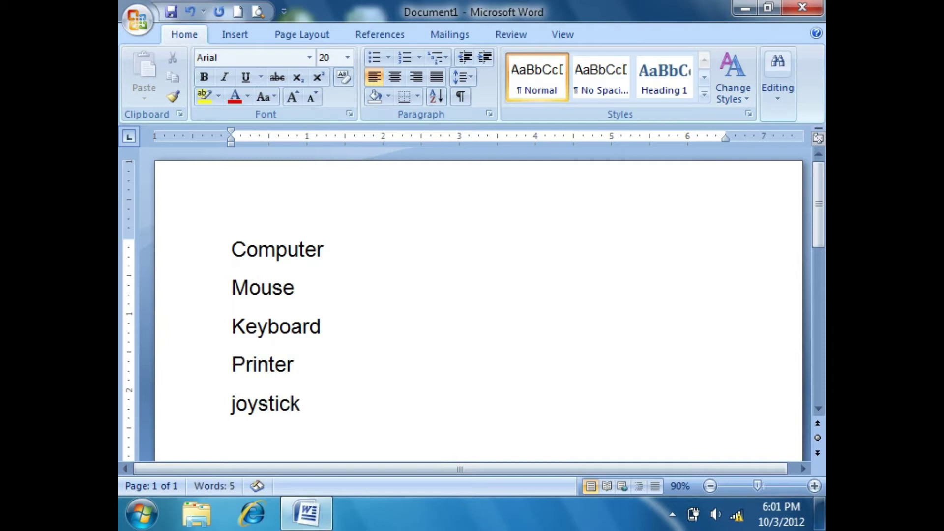
key(Return)
Step: Turn the five lines into a list with 1. 2. 3. numbering
drag(230, 245, 316, 403)
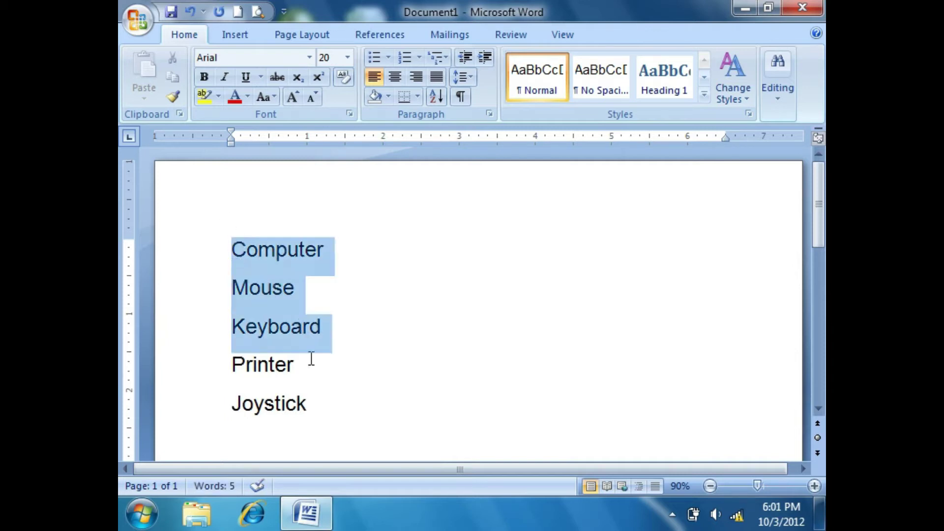
click(376, 56)
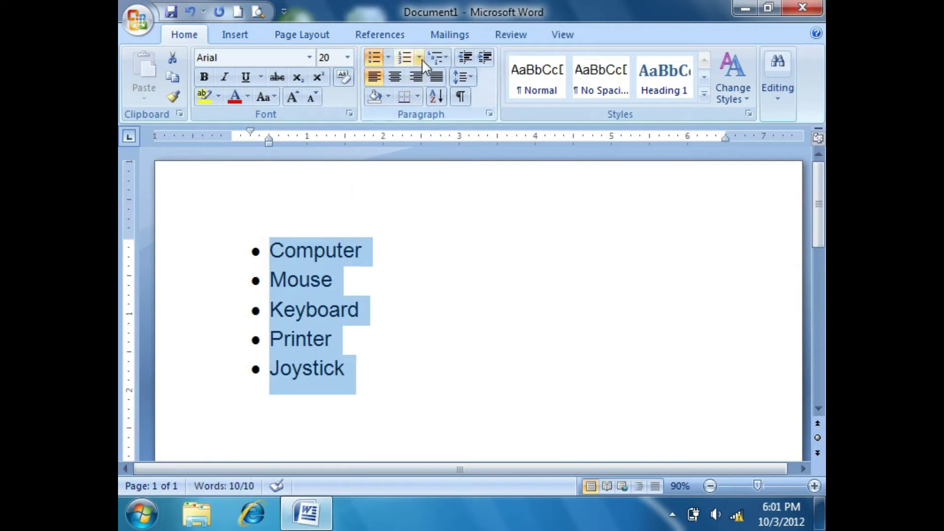
click(420, 58)
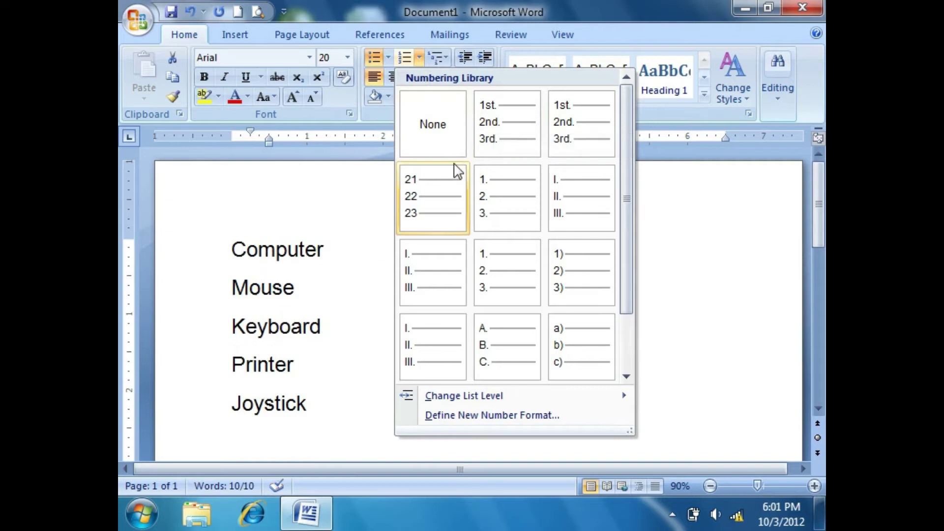
click(499, 185)
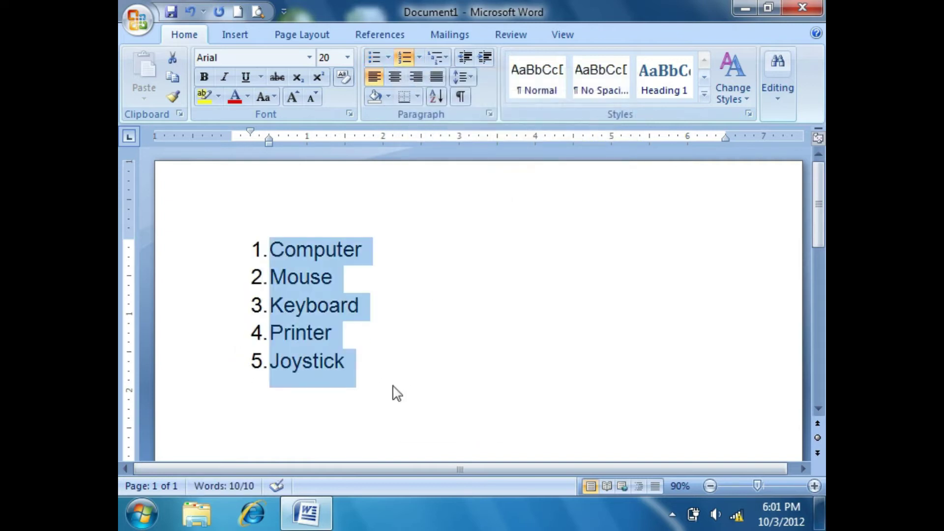
Step: Add Cpu and Monitor as items 6 and 7 after Joystick, then select the list
click(398, 393)
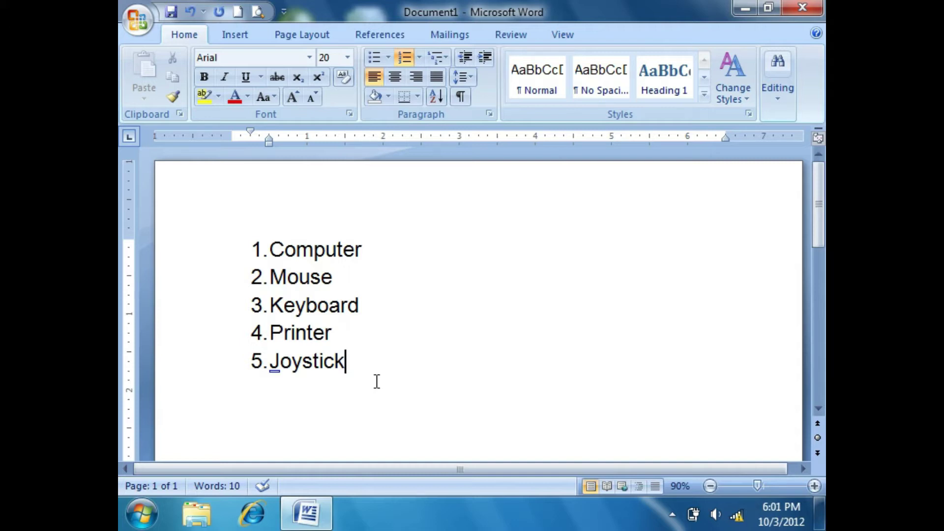
key(Return)
text(cpu)
key(Return)
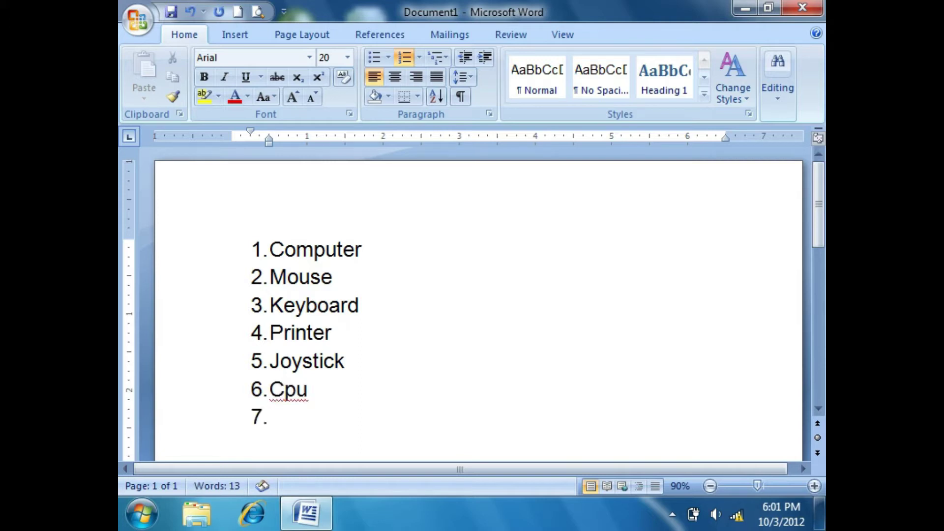
text(moinit)
key(BackSpace)
key(BackSpace)
key(BackSpace)
key(BackSpace)
text(no)
key(BackSpace)
text(it)
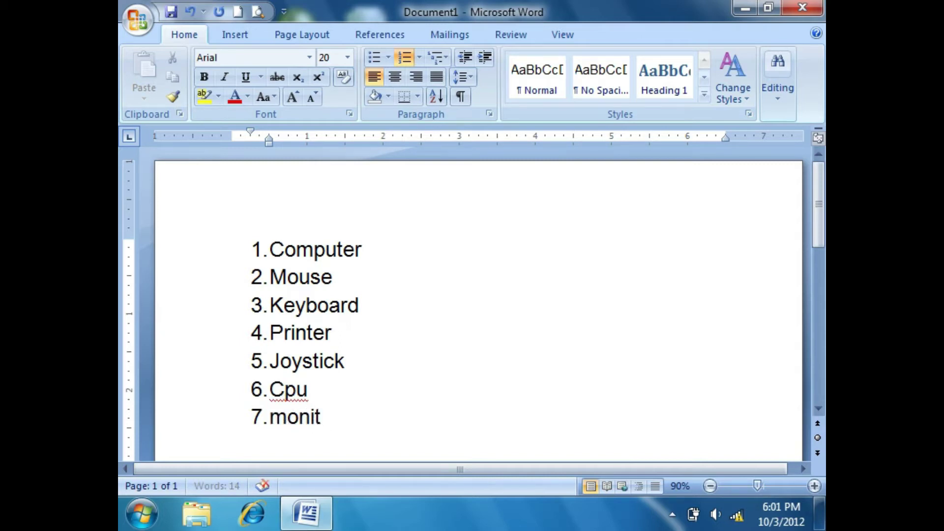
text(or)
key(Return)
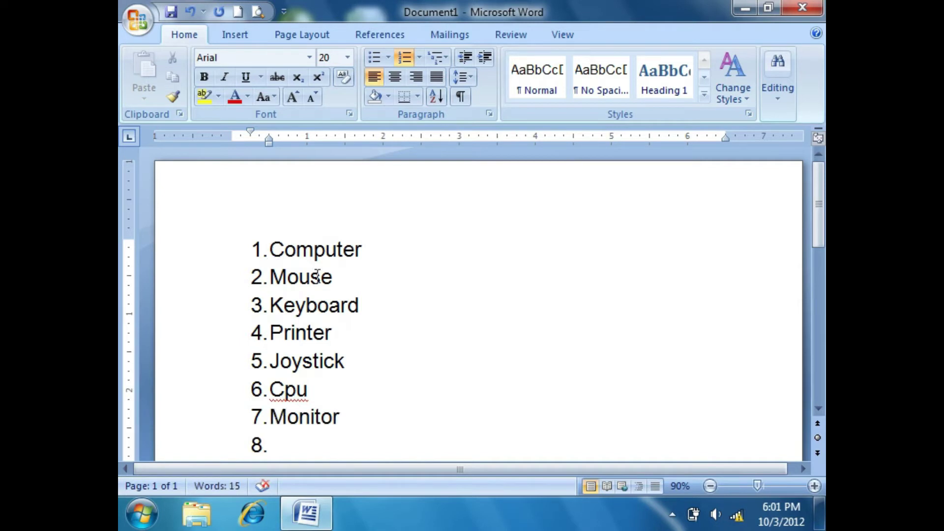
drag(357, 418, 295, 217)
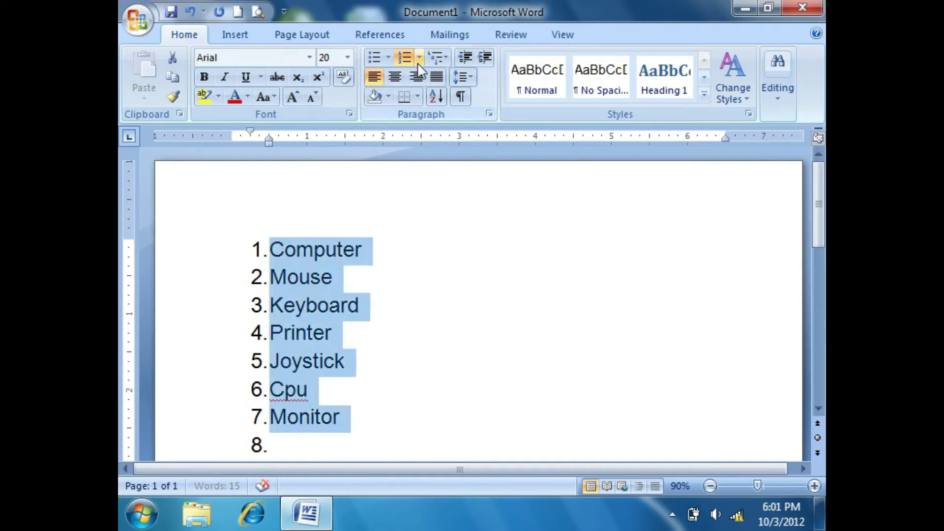
Step: Try 1st. 2nd. 3rd. and 1. 2. 3. numbering, then settle on the 1) 2) 3) style
click(417, 63)
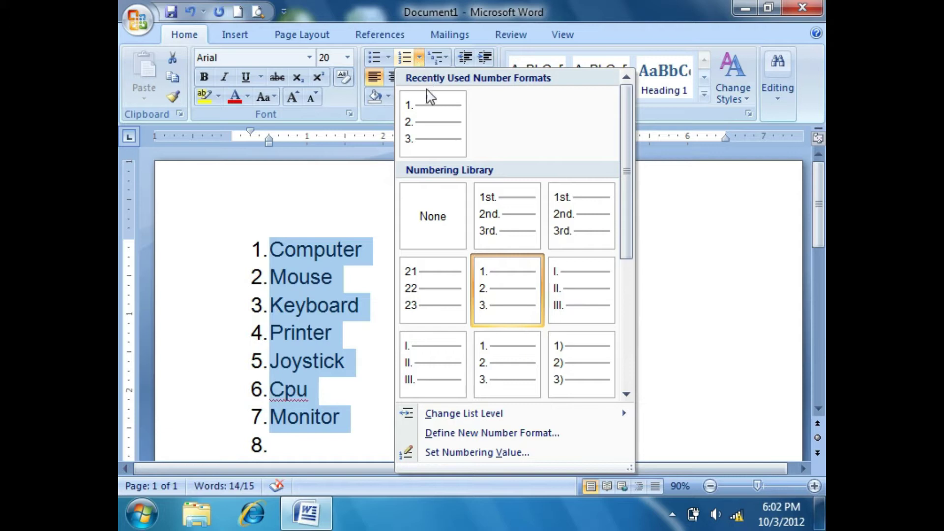
click(505, 205)
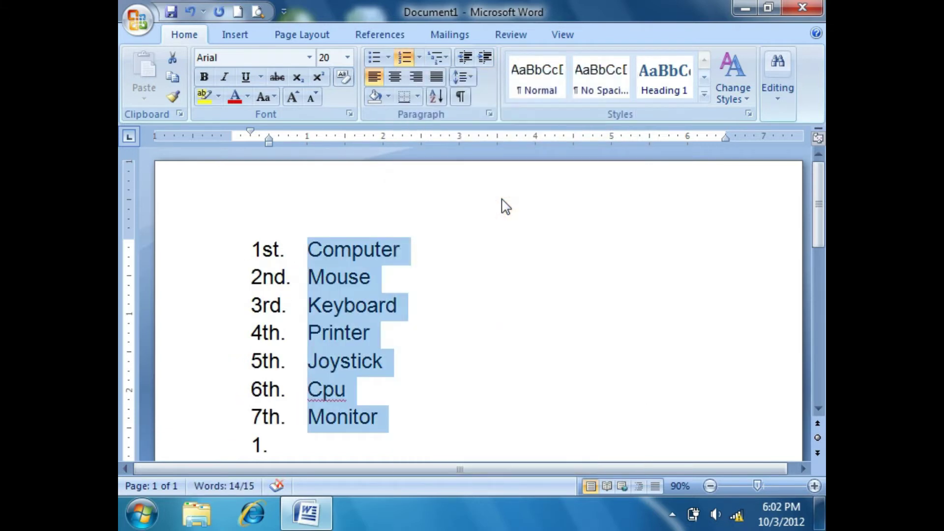
click(421, 59)
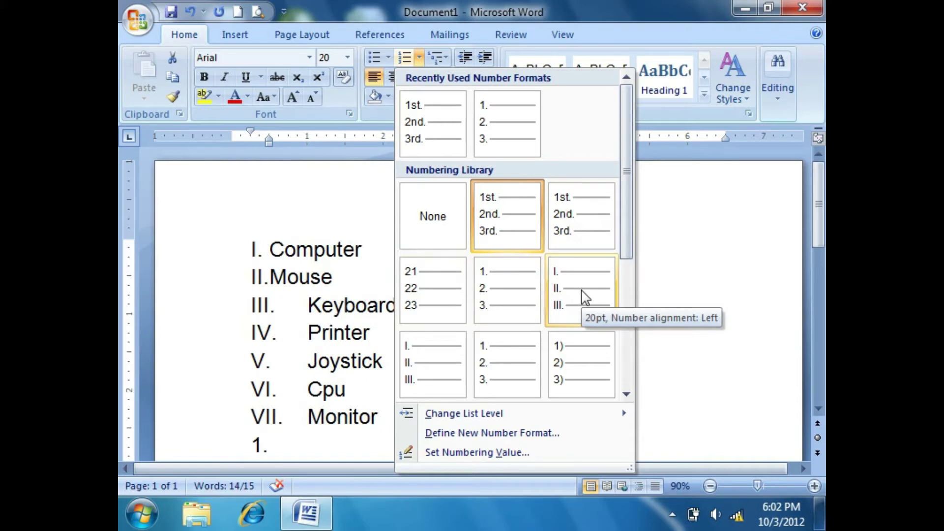
click(516, 340)
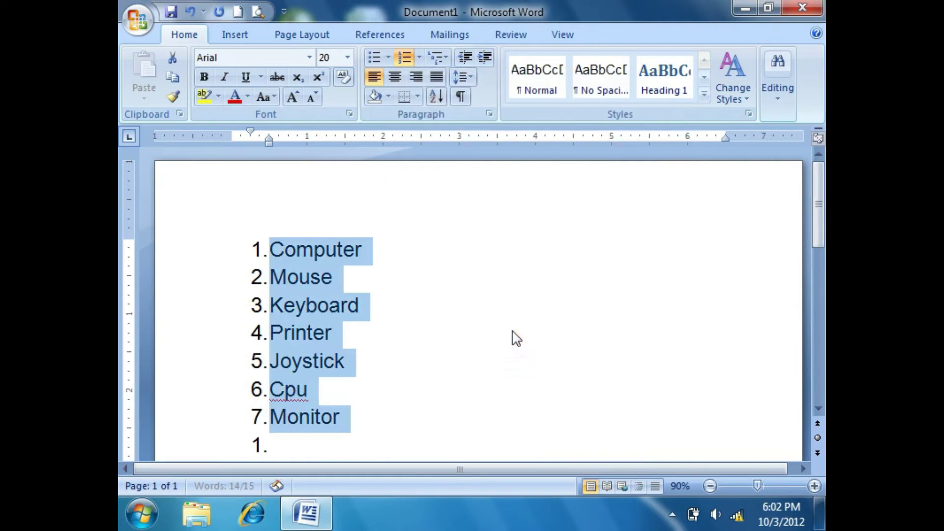
click(419, 59)
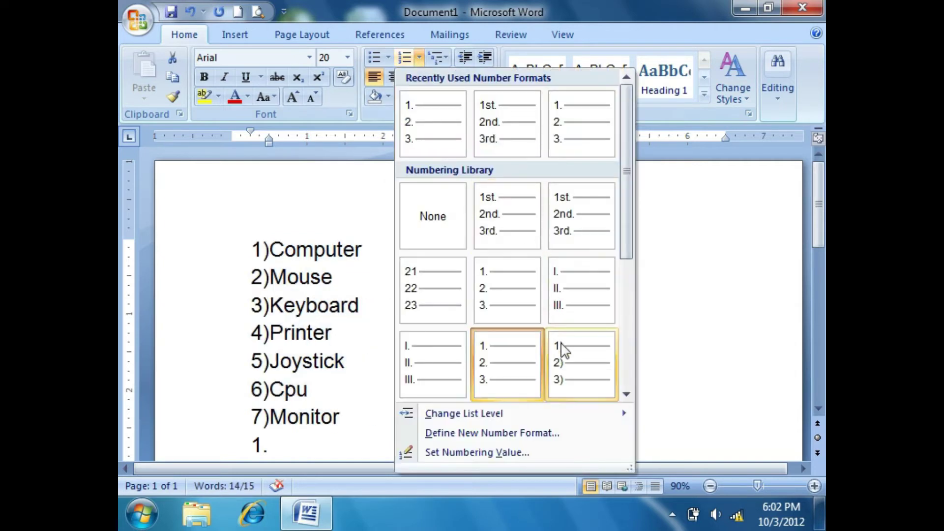
click(565, 351)
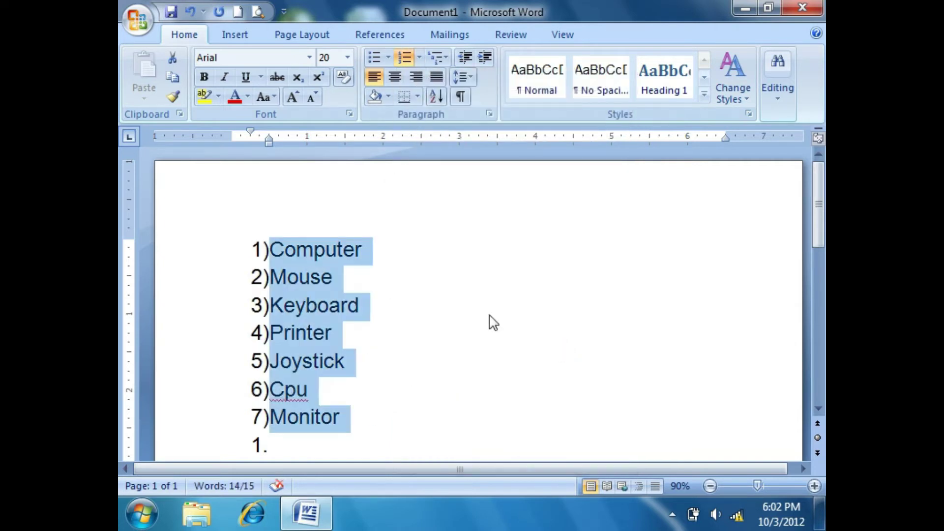
click(419, 58)
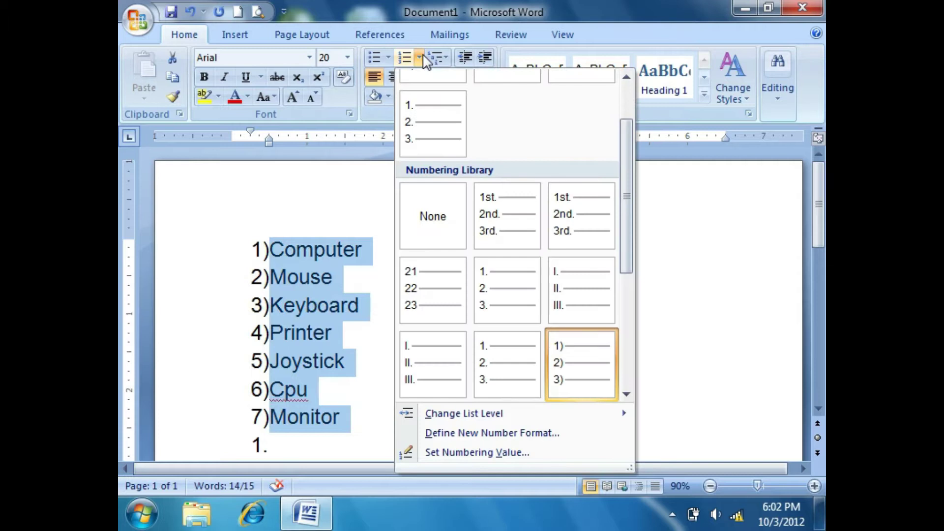
mouse_move(464, 413)
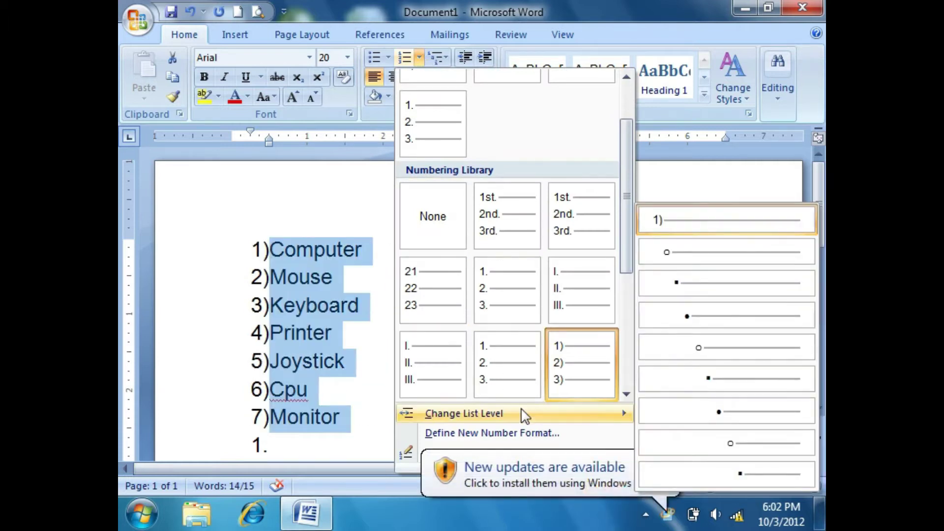
Step: Demote Mouse through Monitor to the second list level
click(389, 355)
click(373, 400)
mouse_move(339, 417)
mouse_down()
mouse_move(258, 295)
mouse_move(256, 277)
mouse_up()
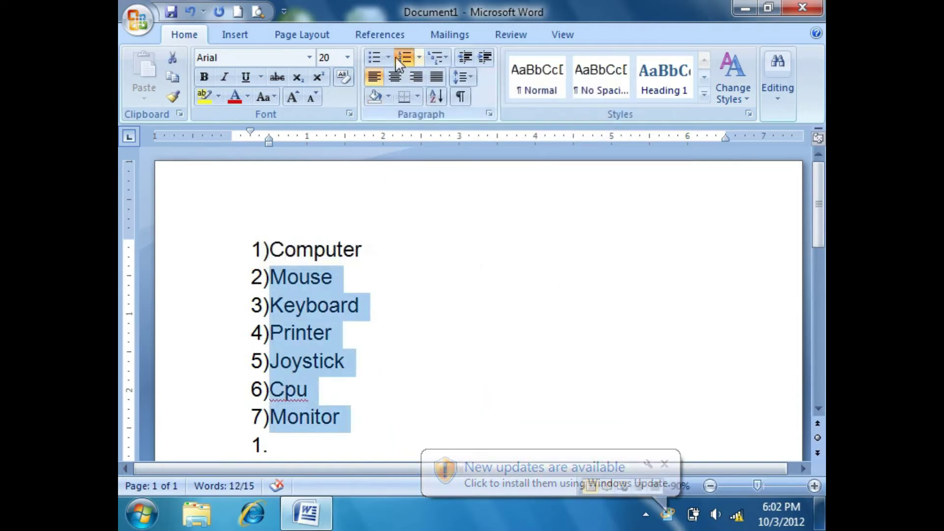
click(418, 57)
mouse_move(465, 414)
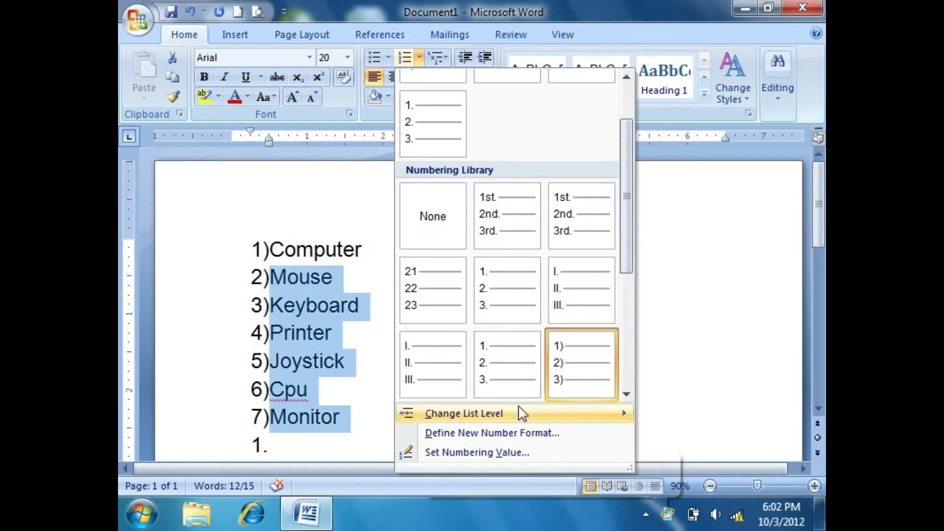
click(667, 252)
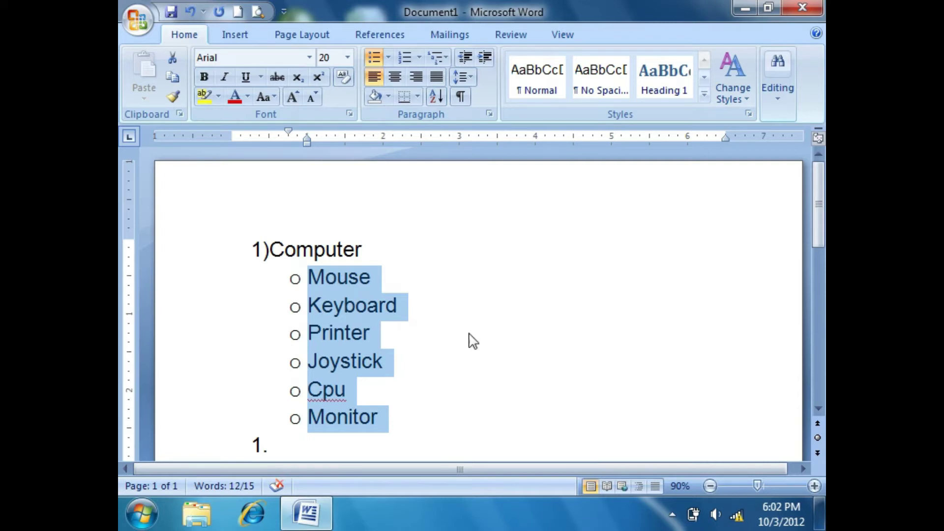
Step: Push Keyboard through Monitor one level deeper to the square-bullet level
click(419, 57)
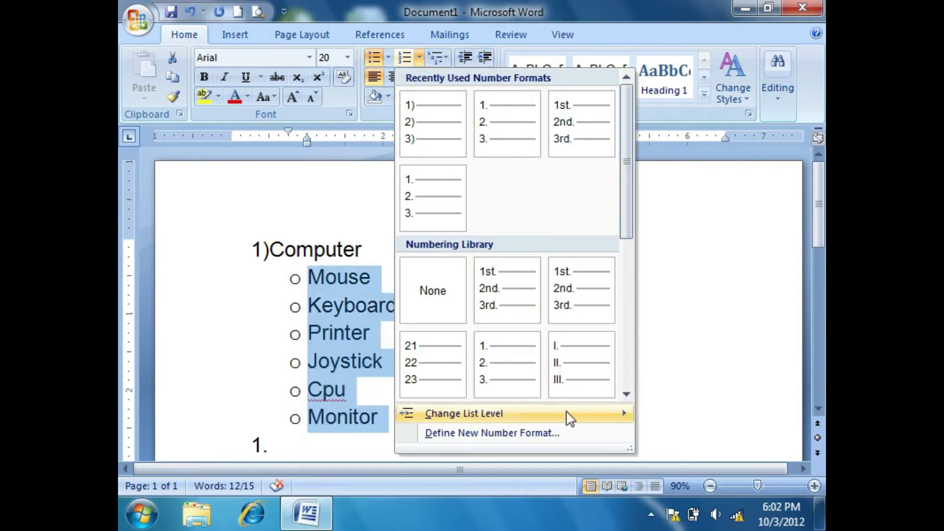
click(639, 394)
click(407, 436)
drag(393, 419, 323, 326)
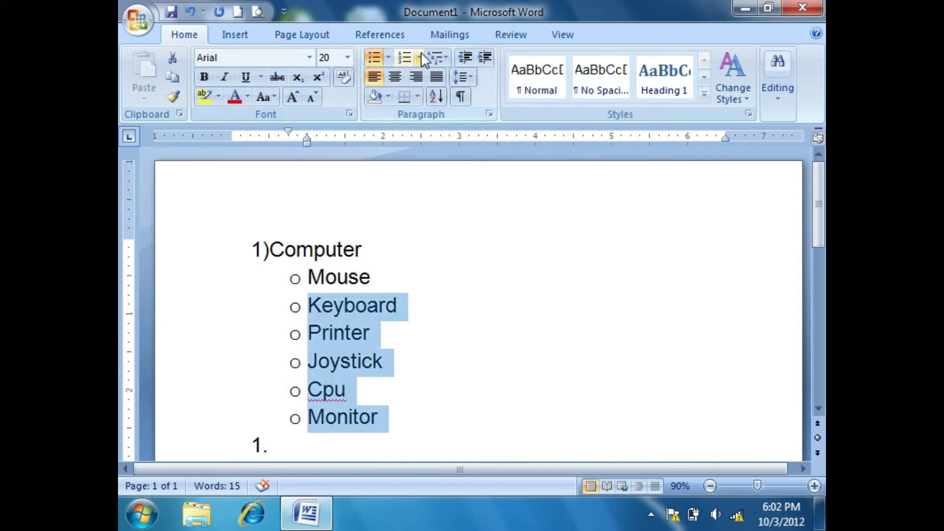
click(421, 55)
mouse_move(502, 414)
click(681, 290)
click(521, 426)
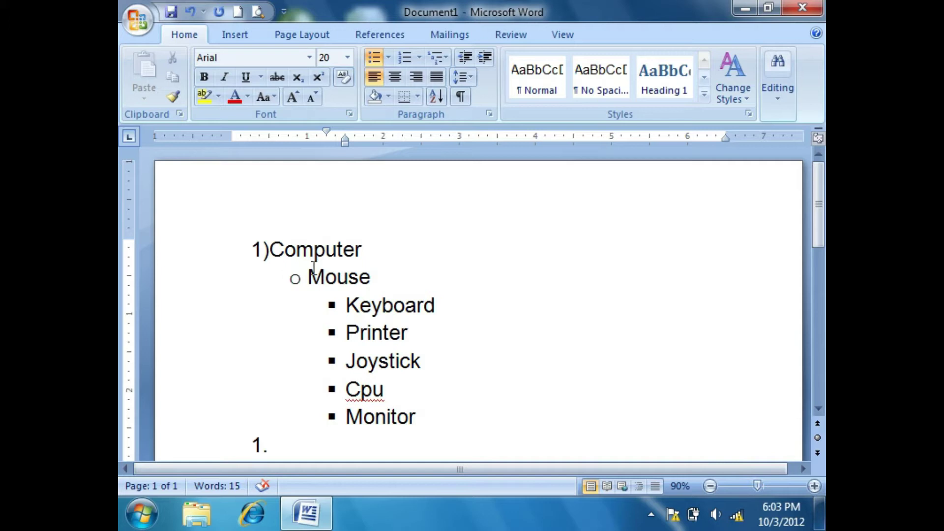
Step: Select Keyboard through Monitor and review the numbering formats without changing them
click(419, 57)
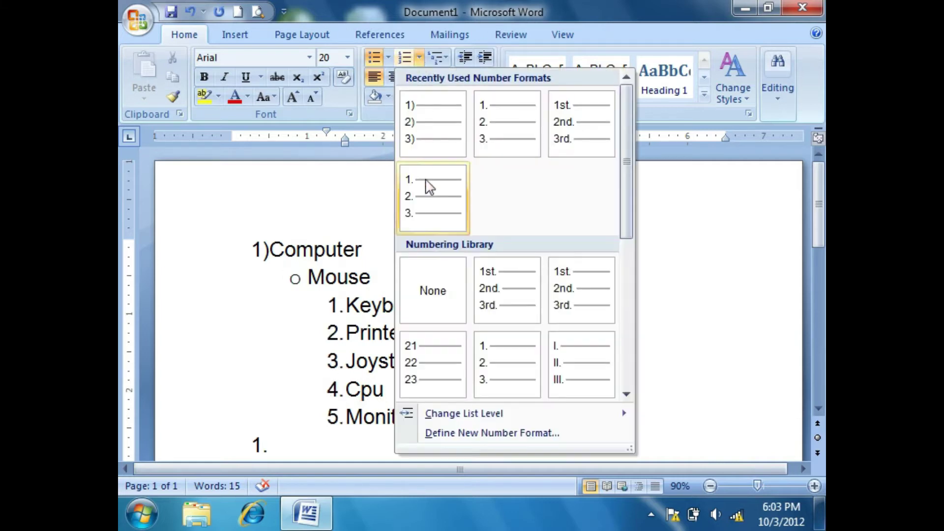
click(723, 238)
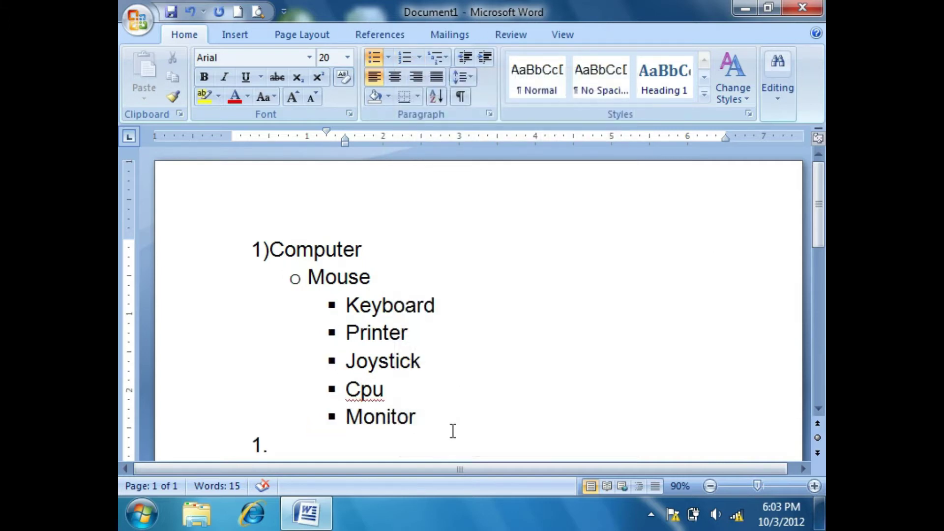
drag(453, 430, 363, 308)
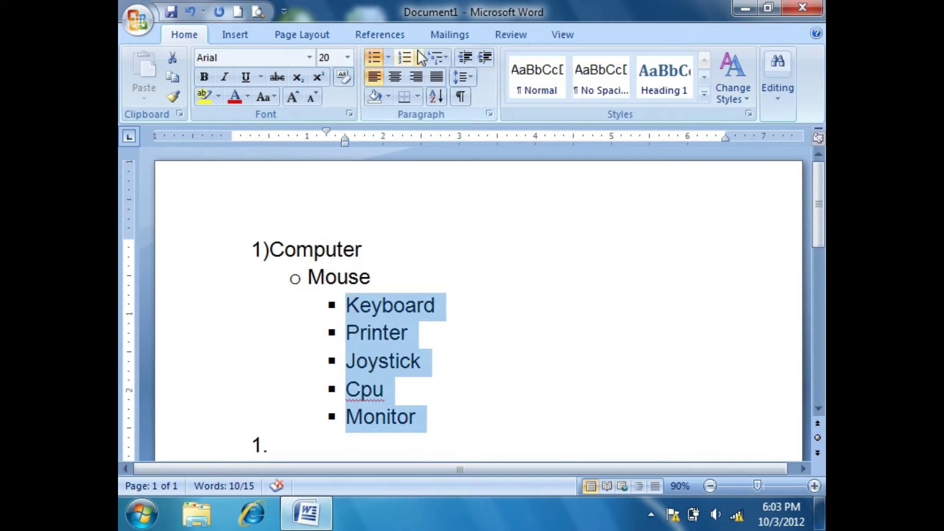
click(419, 57)
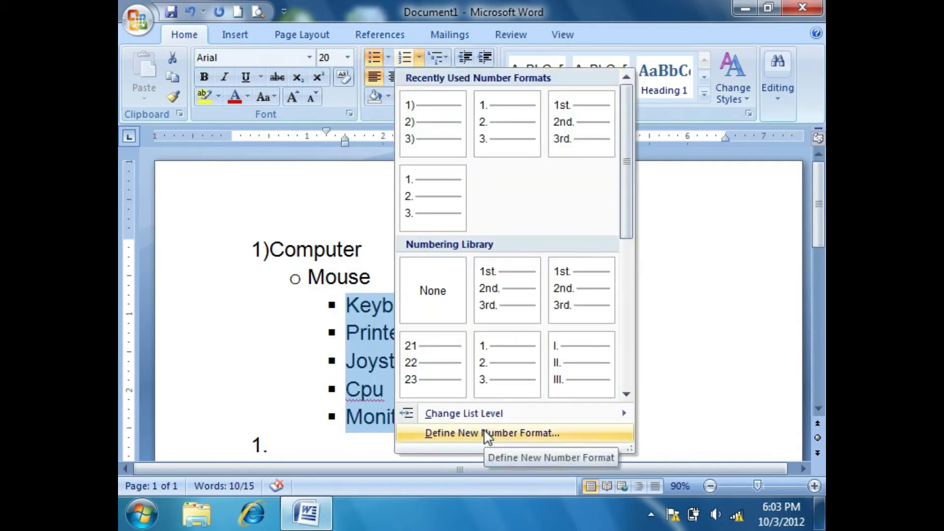
click(689, 340)
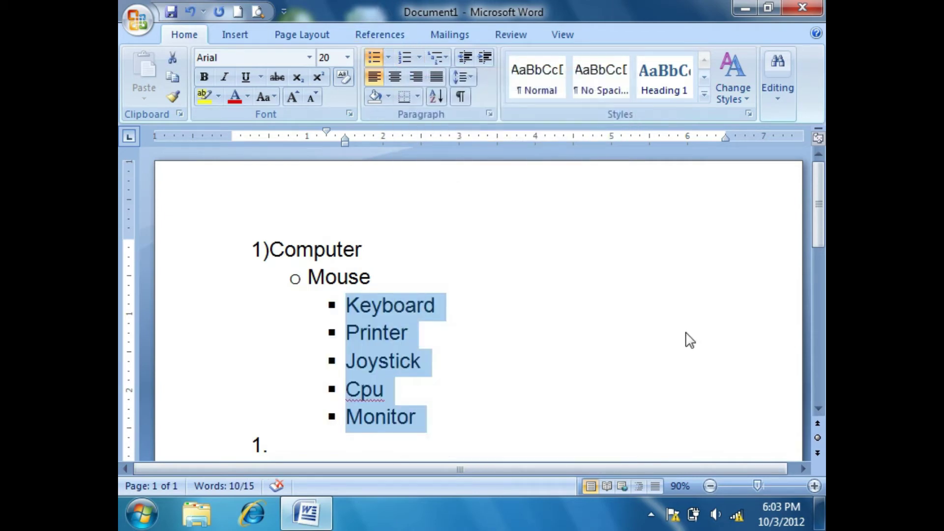
Step: Promote Mouse through Monitor back into the main list with Shift+Tab
key(shift+Tab)
key(shift+Up)
key(shift+Tab)
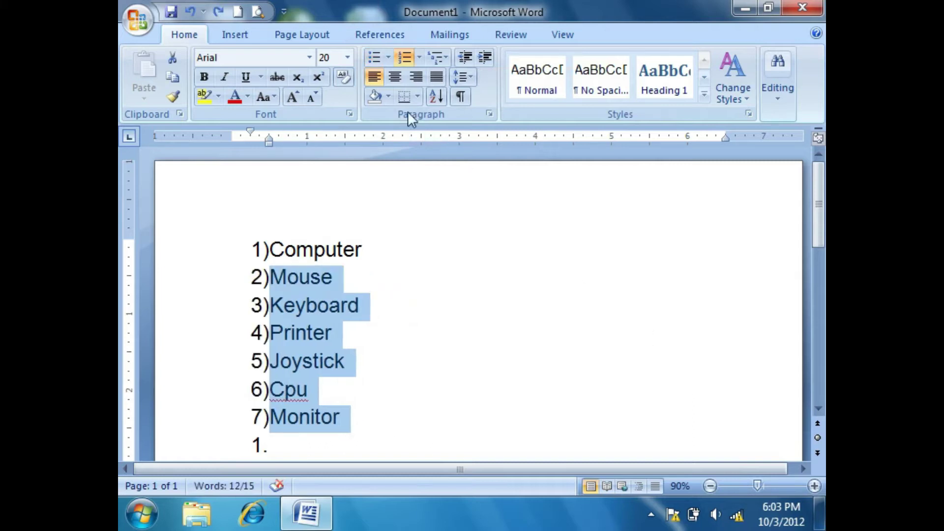
Step: Apply A, B, C lettering through Define New Number Format, then undo it
click(388, 57)
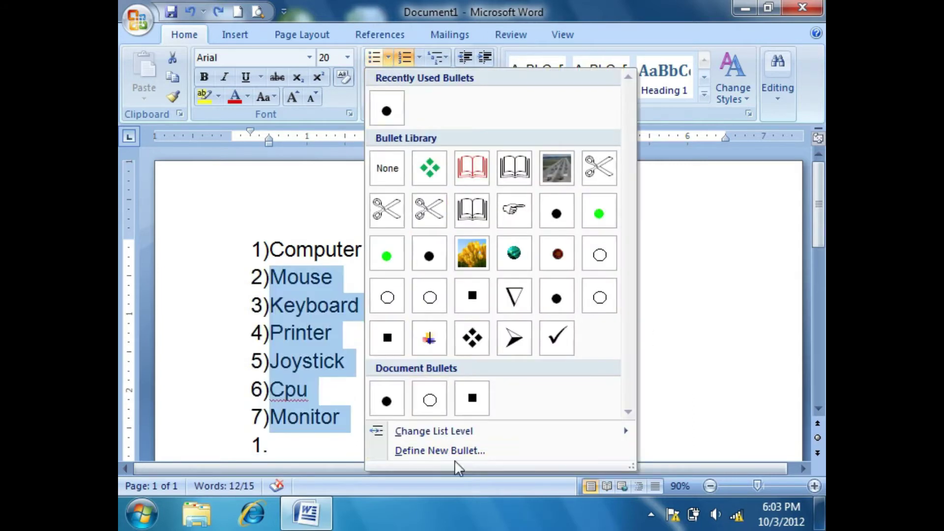
click(419, 58)
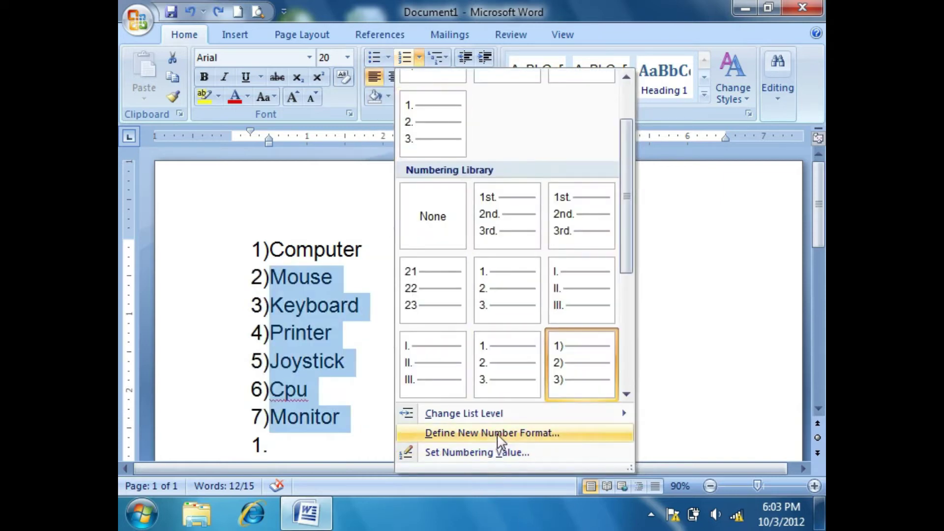
click(483, 433)
drag(508, 57, 459, 58)
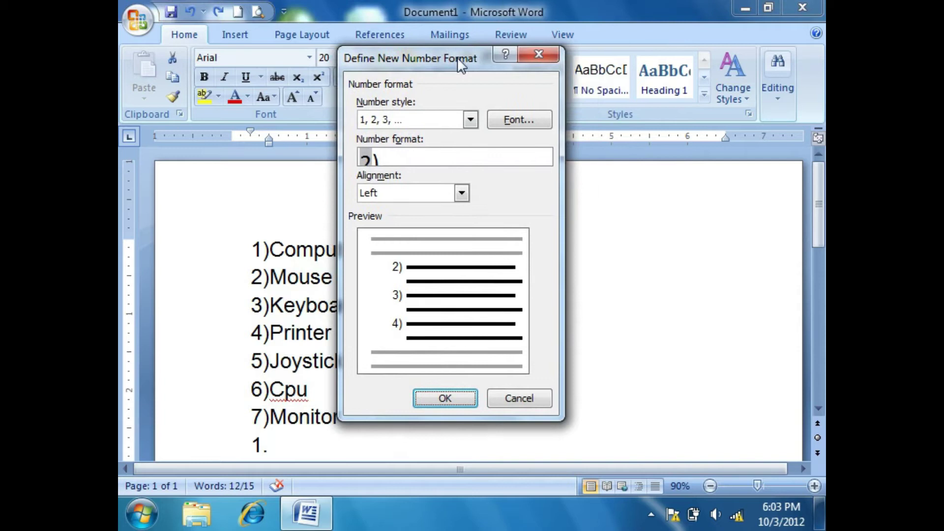
click(470, 119)
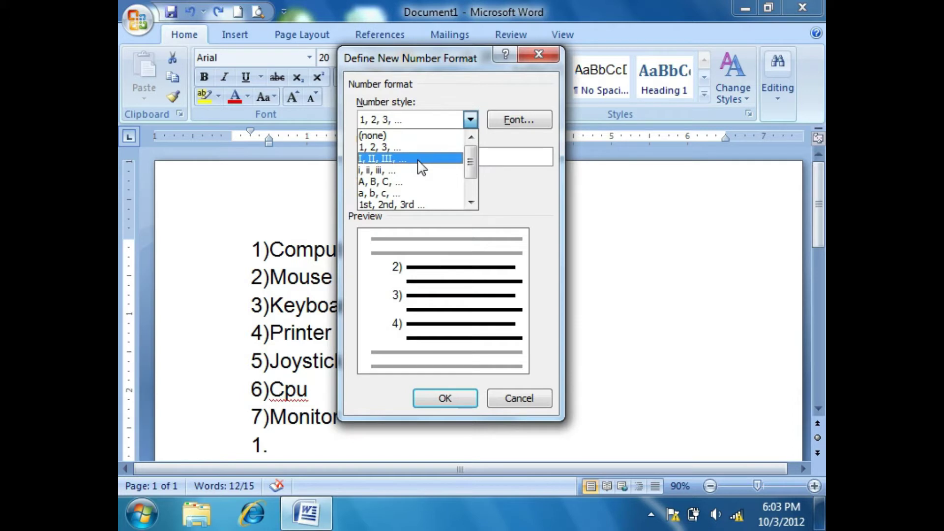
click(393, 181)
click(464, 406)
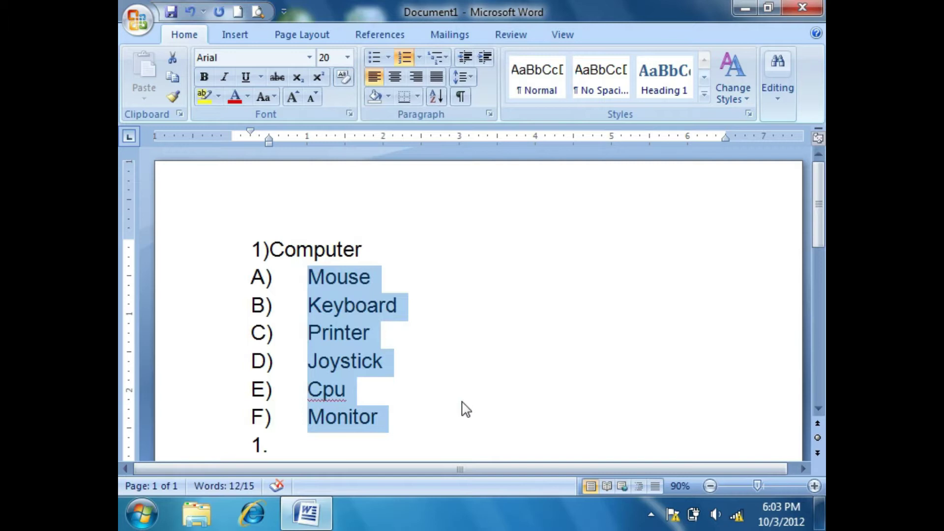
key(ctrl+z)
Step: Select the whole list and apply First, Second, Third word numbering
drag(386, 433, 264, 259)
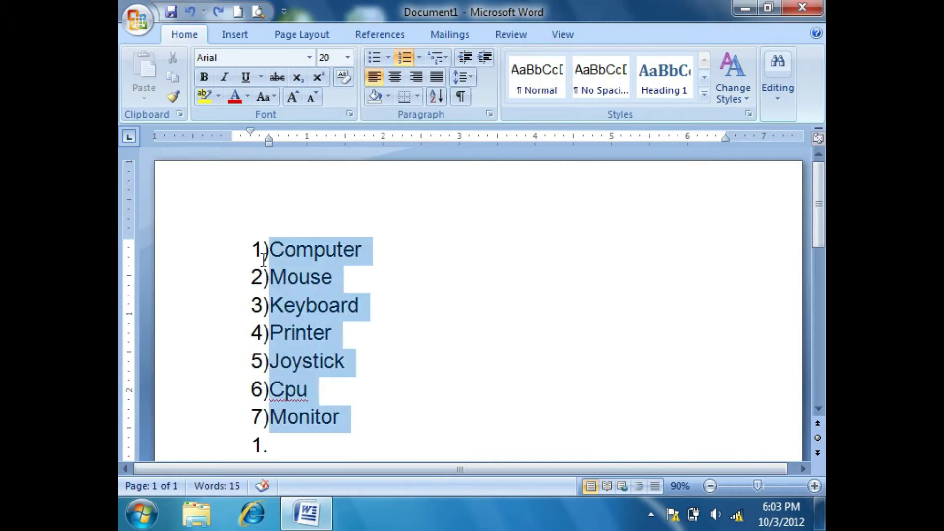
click(419, 57)
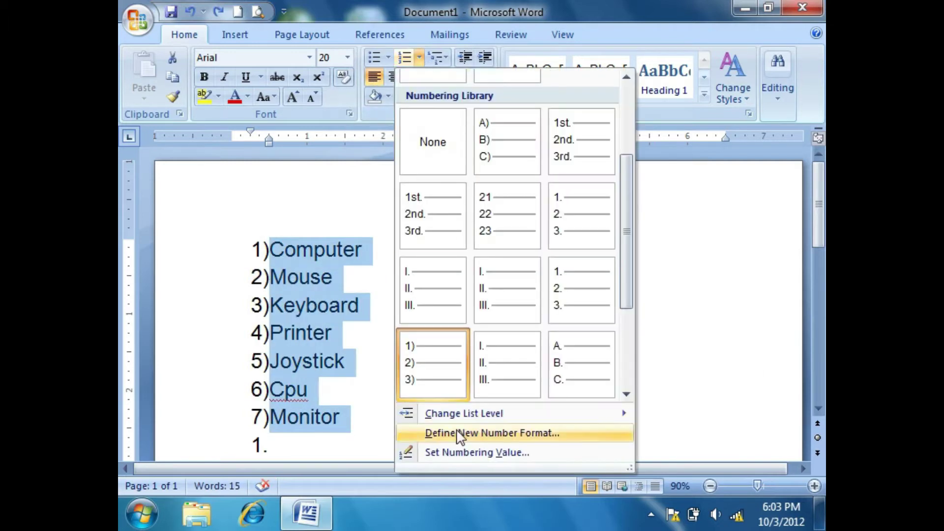
click(459, 436)
click(471, 120)
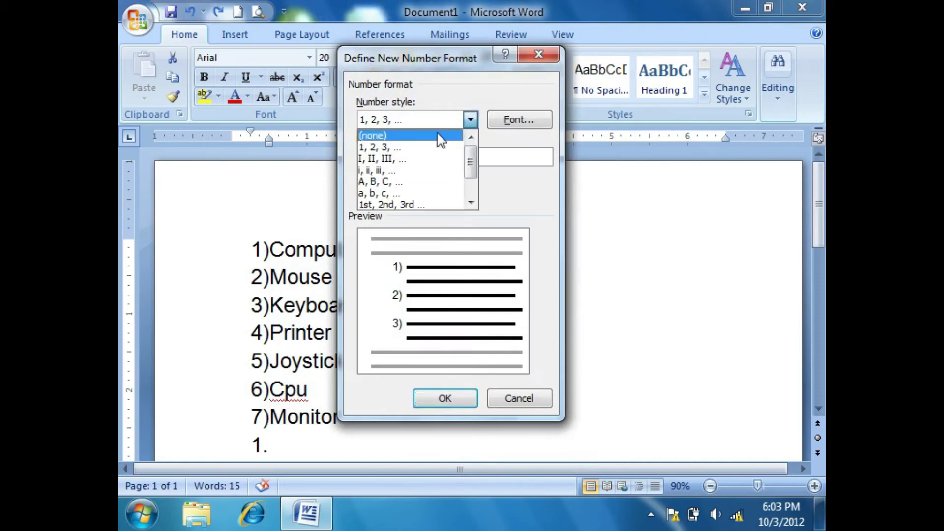
drag(471, 162, 470, 194)
click(418, 194)
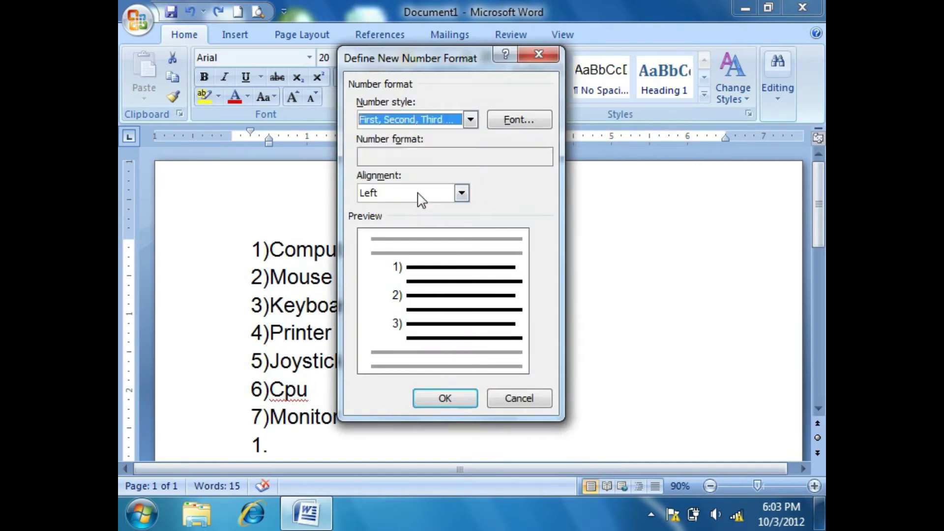
click(447, 397)
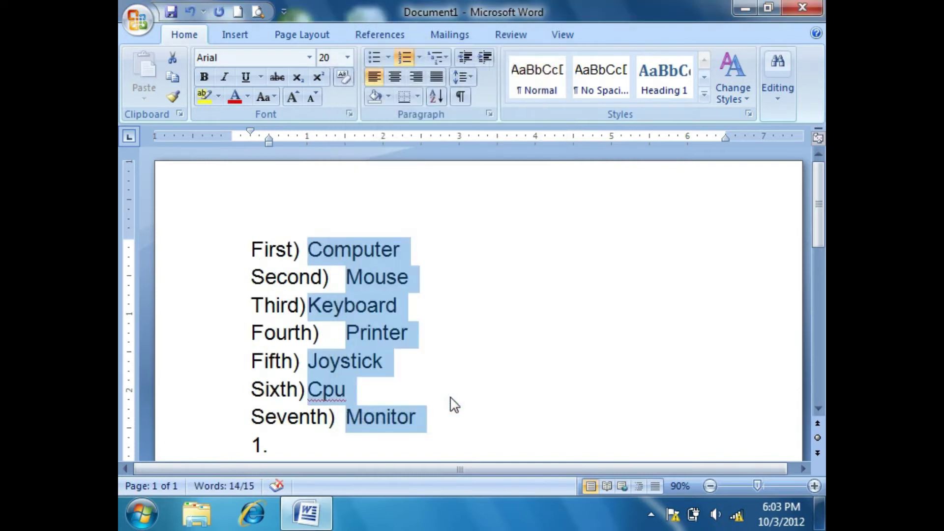
Step: Switch the number format to A, B, C lettering for all seven items
click(418, 58)
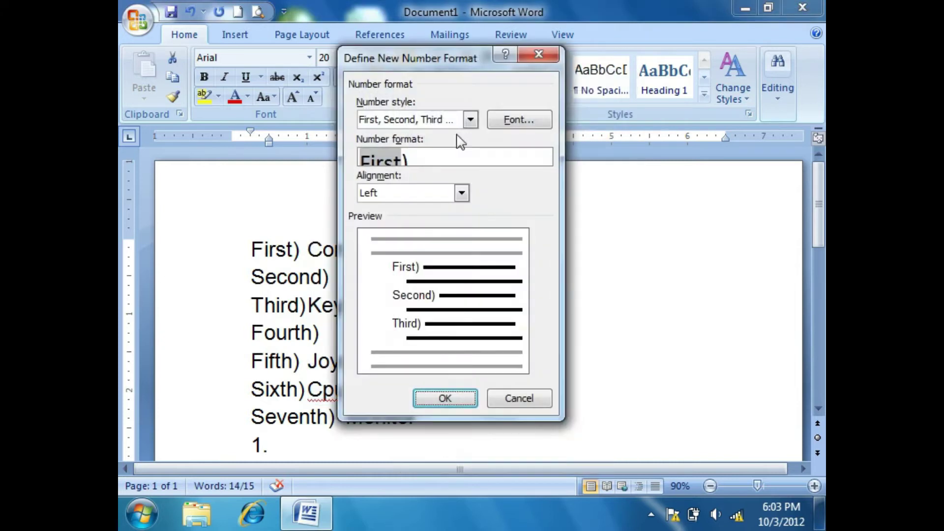
click(470, 120)
mouse_move(465, 157)
mouse_down()
mouse_move(468, 178)
mouse_move(468, 168)
mouse_up()
click(409, 157)
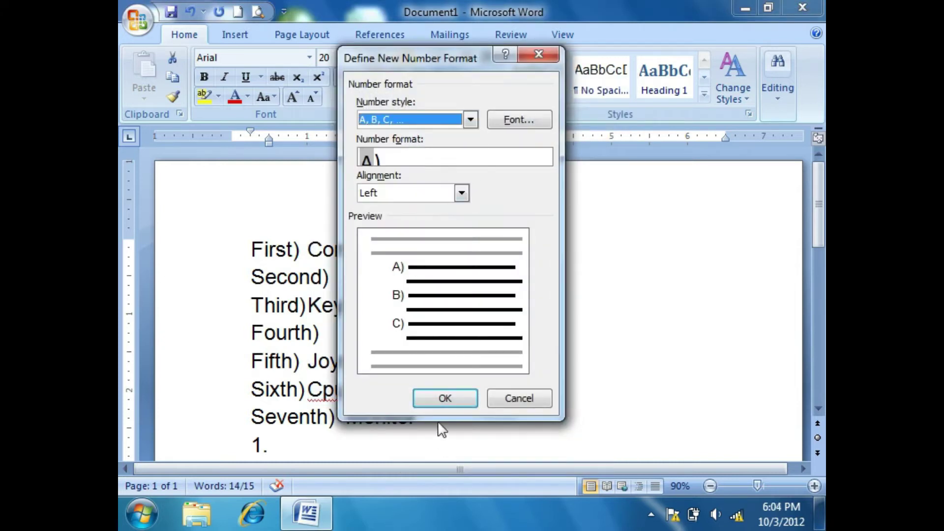
click(447, 398)
Step: Give the list letters a red, bold, 18-point font in the number format's Font settings
click(420, 57)
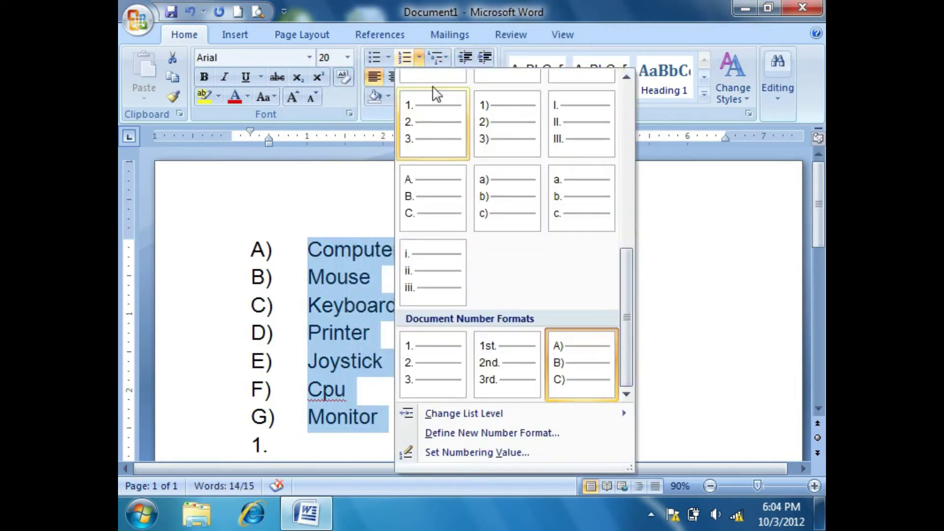
click(485, 432)
click(510, 123)
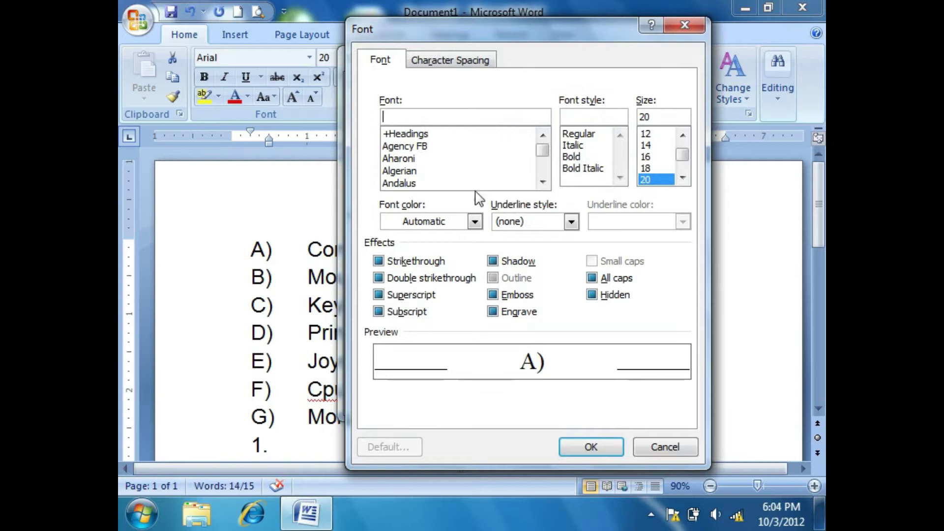
click(474, 221)
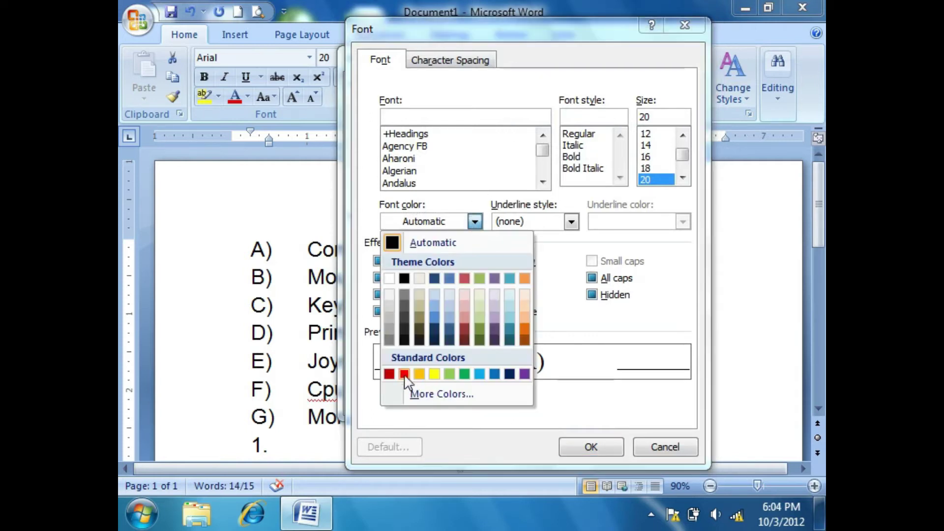
click(404, 375)
click(571, 156)
click(683, 178)
click(683, 178)
click(656, 134)
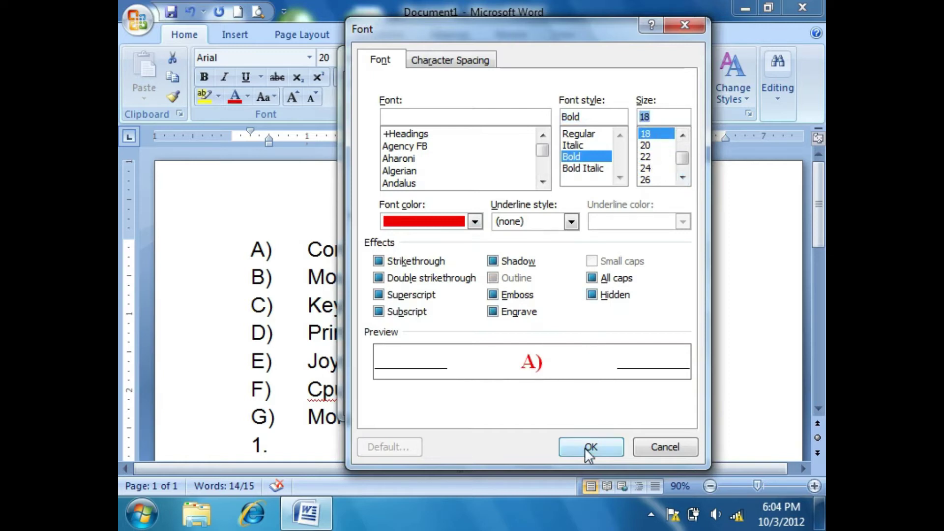
click(589, 447)
click(462, 396)
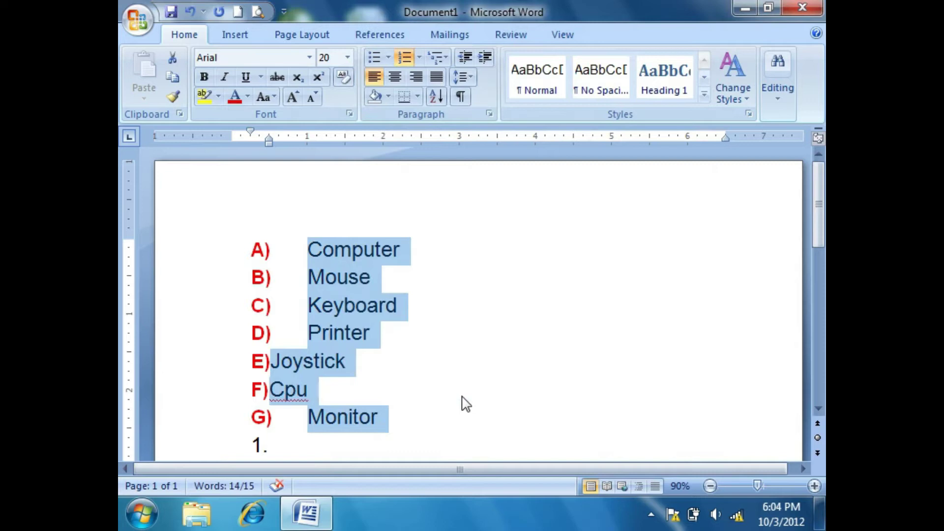
Step: Define a K prefix with 1, 2, 3 numbering so labels read K1 to K7
click(419, 58)
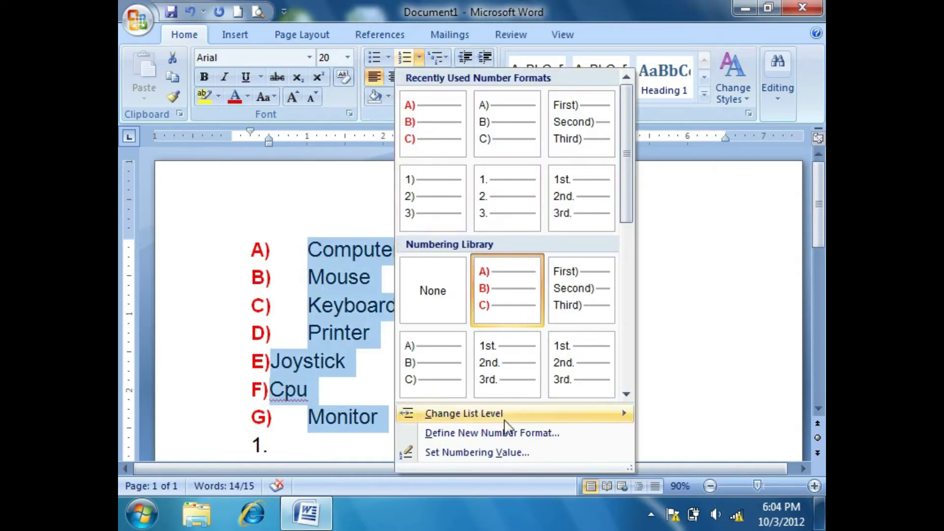
click(512, 433)
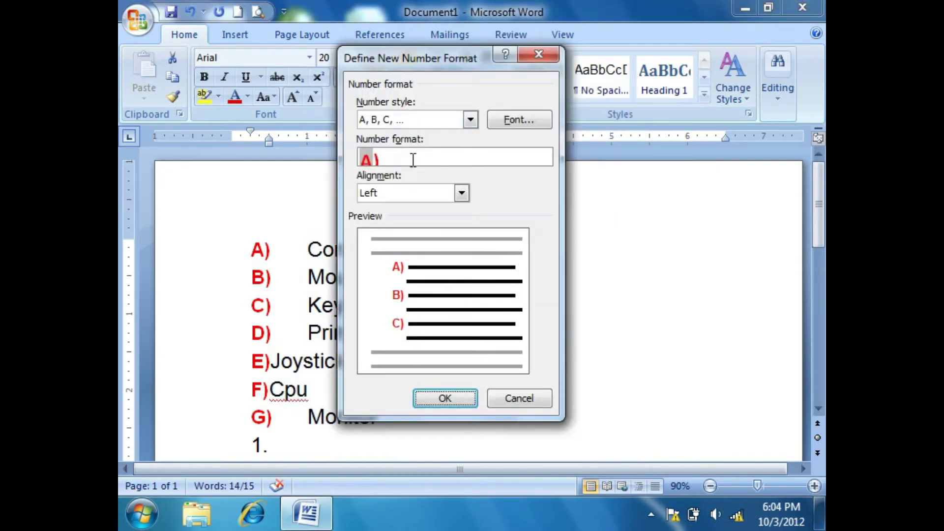
click(413, 160)
text(s)
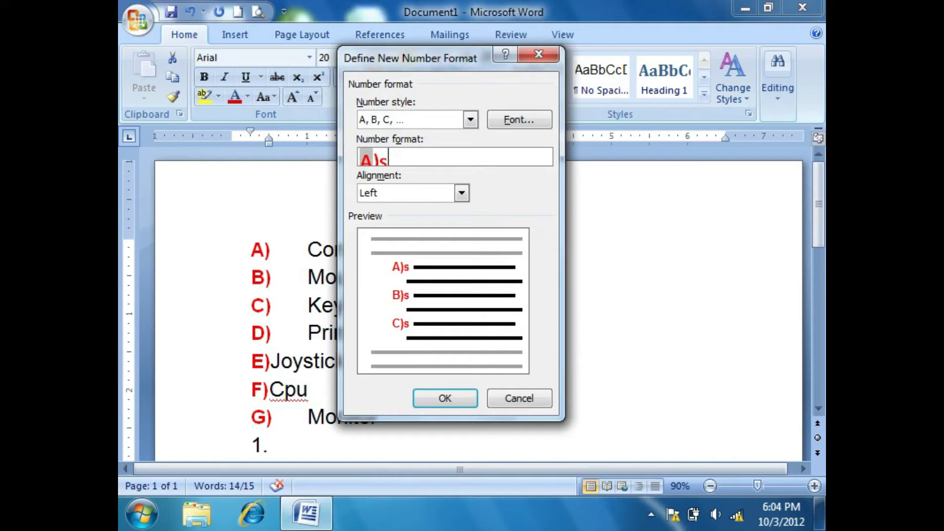
key(BackSpace)
key(BackSpace)
key(BackSpace)
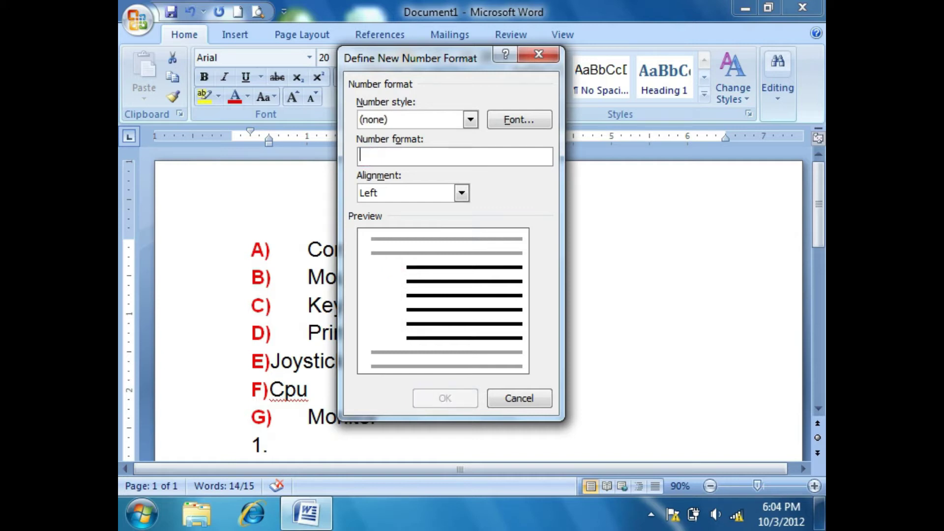
text(K)
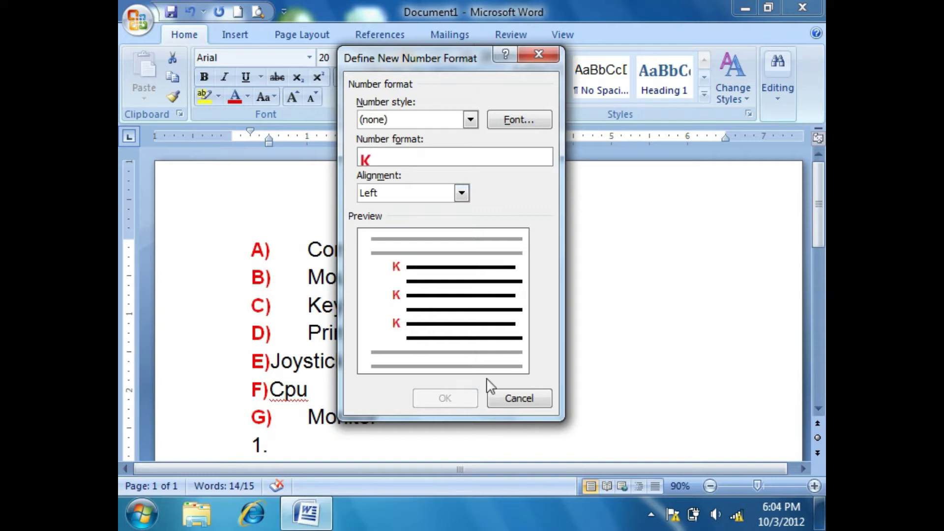
click(470, 120)
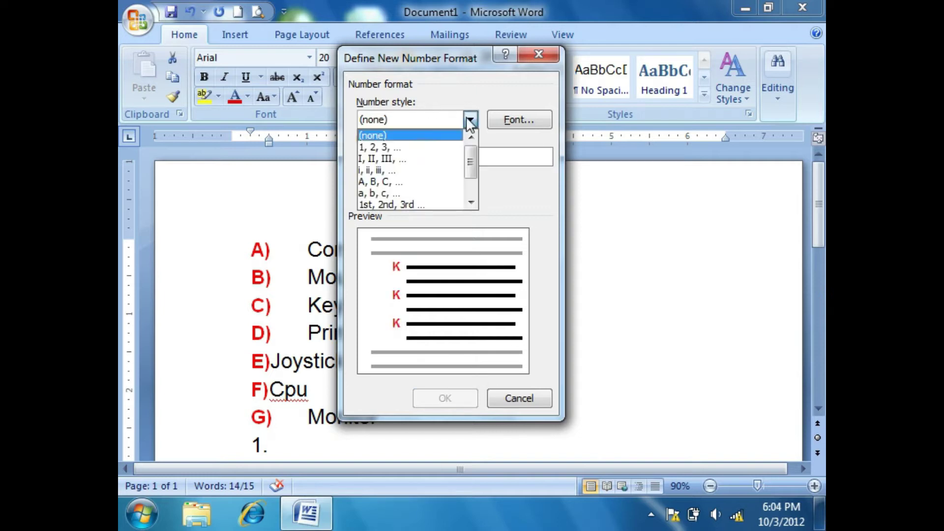
click(422, 147)
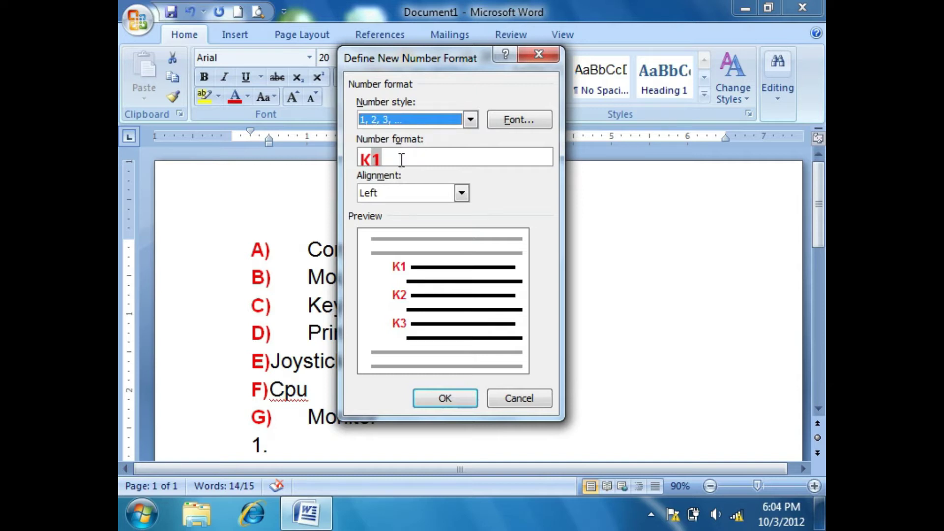
click(444, 397)
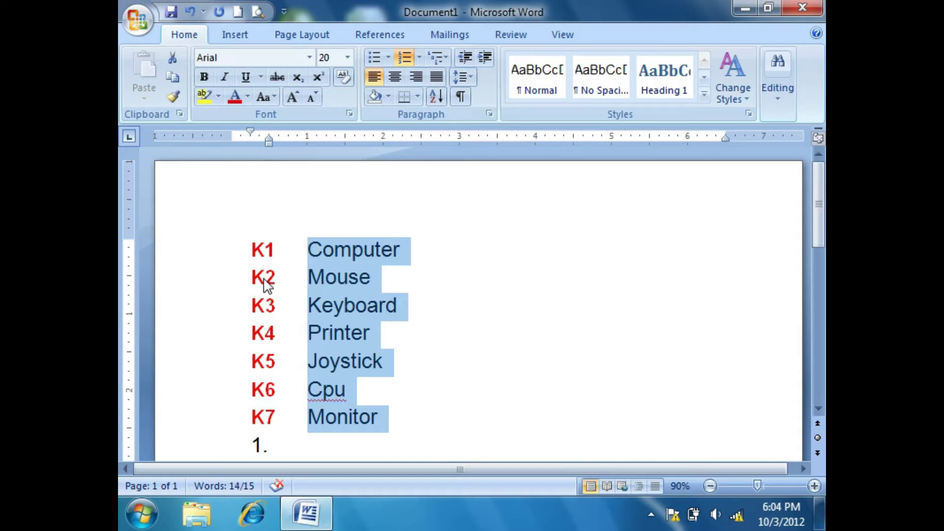
Step: Switch the list labels to 1) through 7) numbering
click(419, 58)
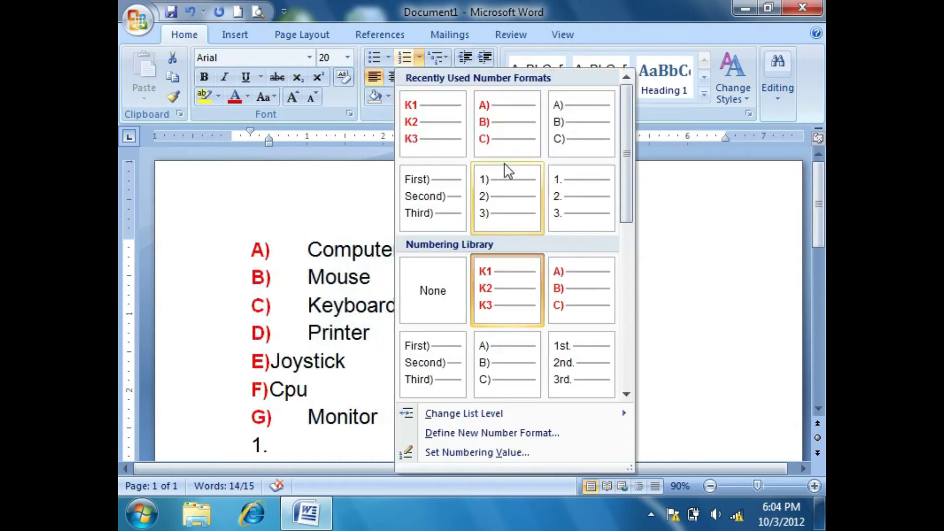
click(509, 178)
click(428, 58)
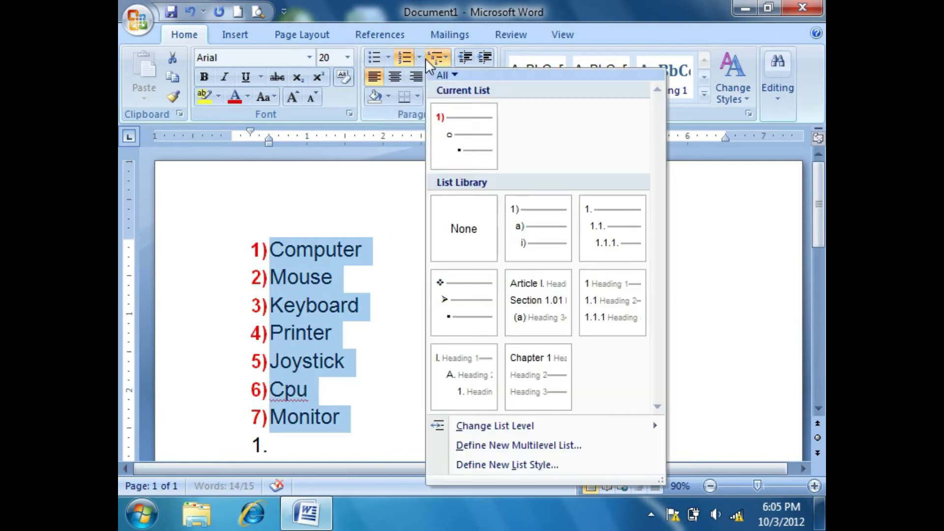
click(419, 57)
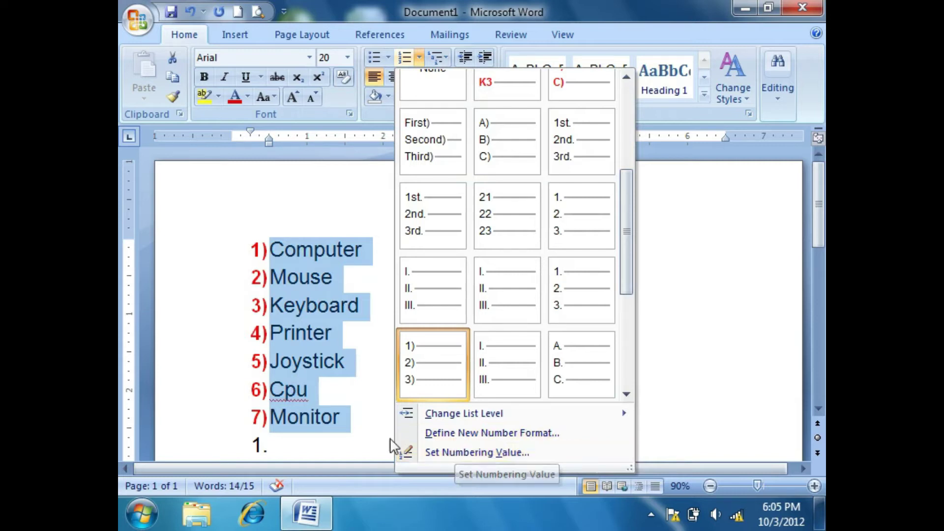
click(357, 444)
Step: Delete the empty numbered line left beneath Monitor
scroll(356, 436, down, 3)
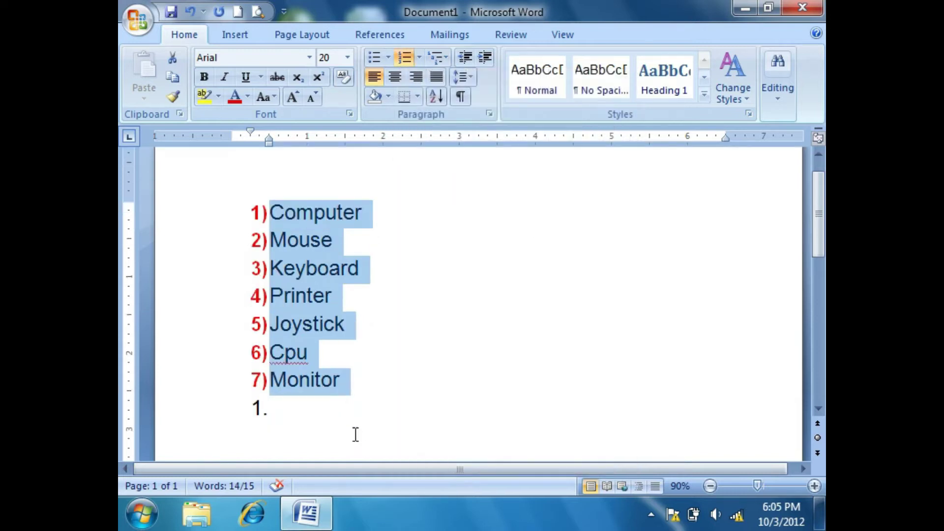
click(338, 320)
key(BackSpace)
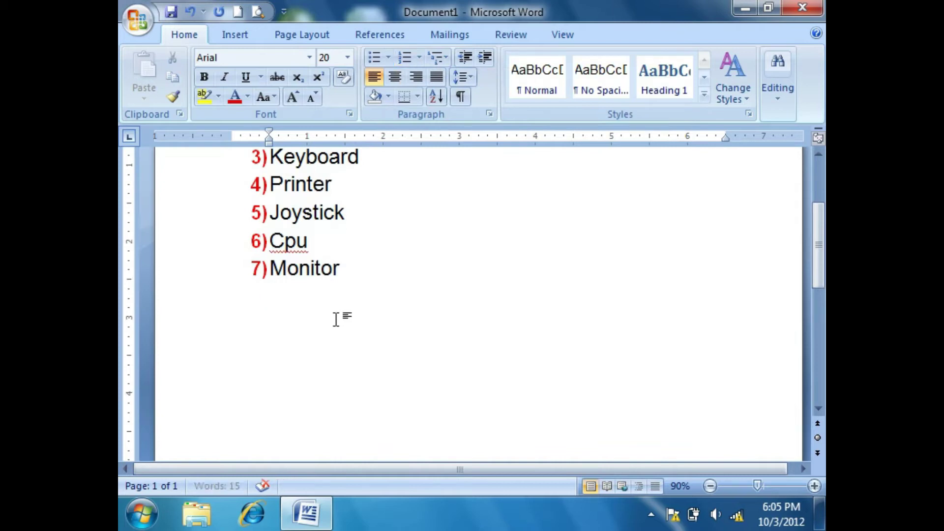
key(BackSpace)
key(BackSpace)
key(BackSpace)
Step: Select the Computer-to-Monitor list and set its numbering value to start at 3
scroll(394, 340, up, 2)
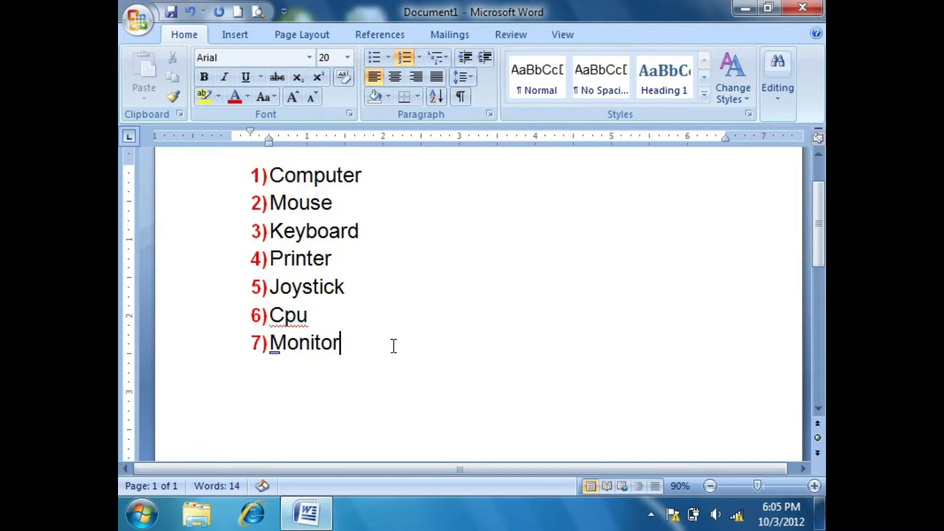
drag(392, 345, 266, 186)
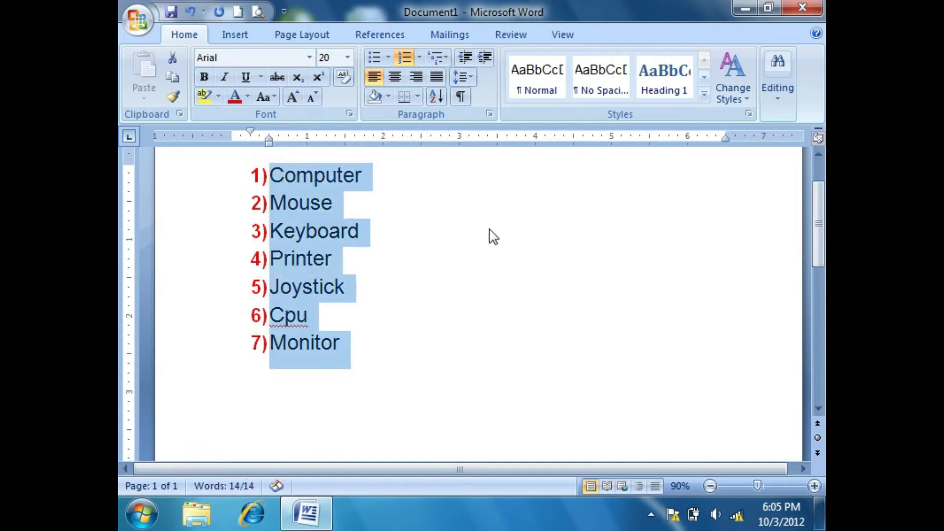
click(421, 50)
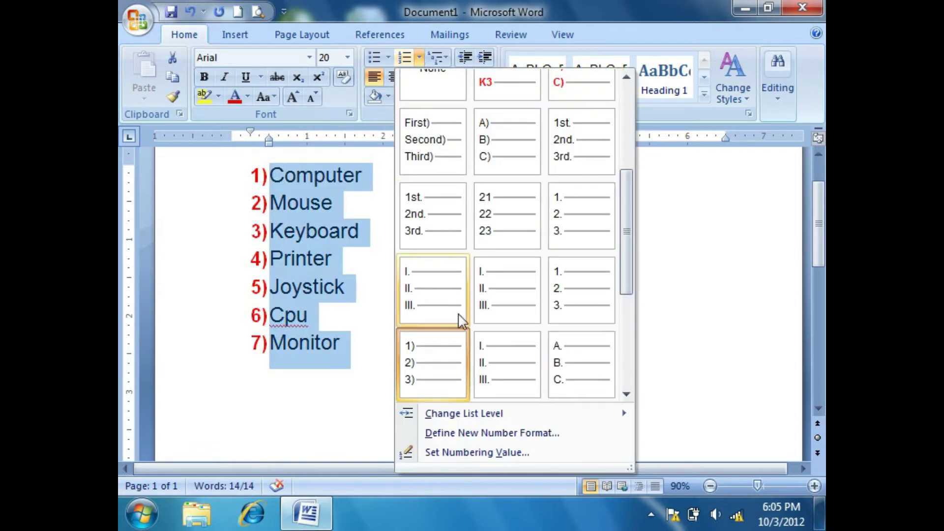
click(471, 453)
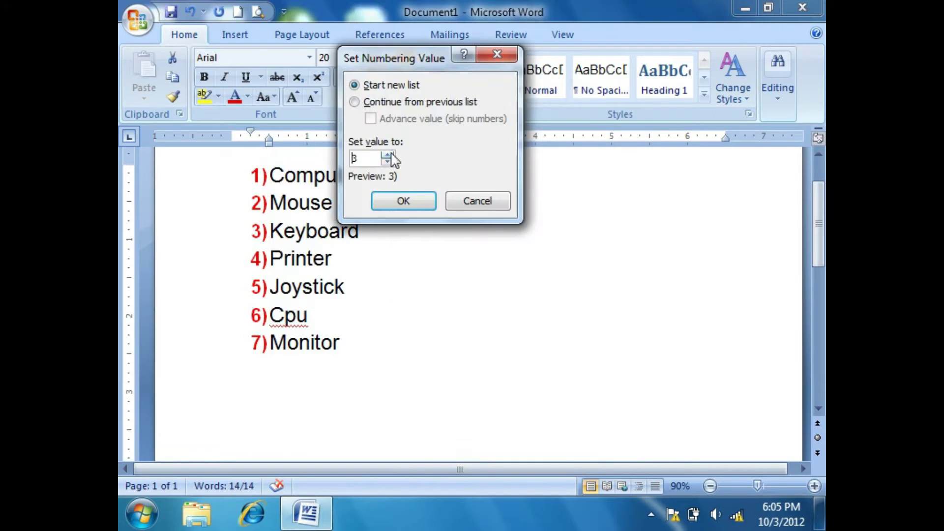
click(412, 204)
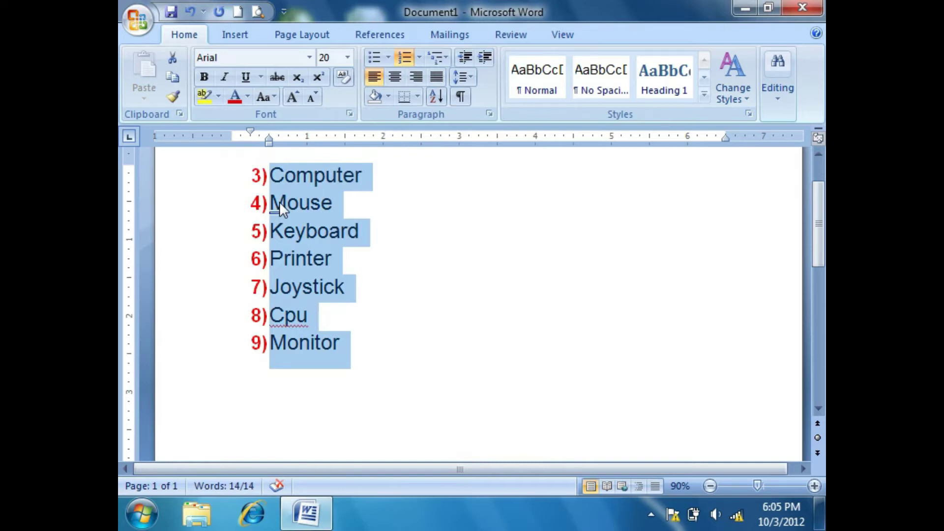
Step: Delete the numbered list, set 19 pt, and type Afghanistan, Pakistan, China, India on separate lines
key(Delete)
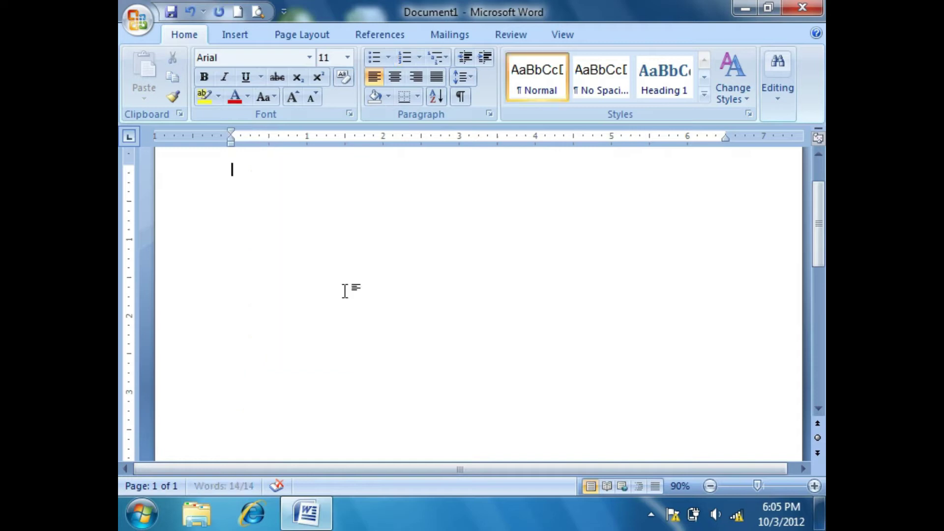
scroll(364, 300, up, 3)
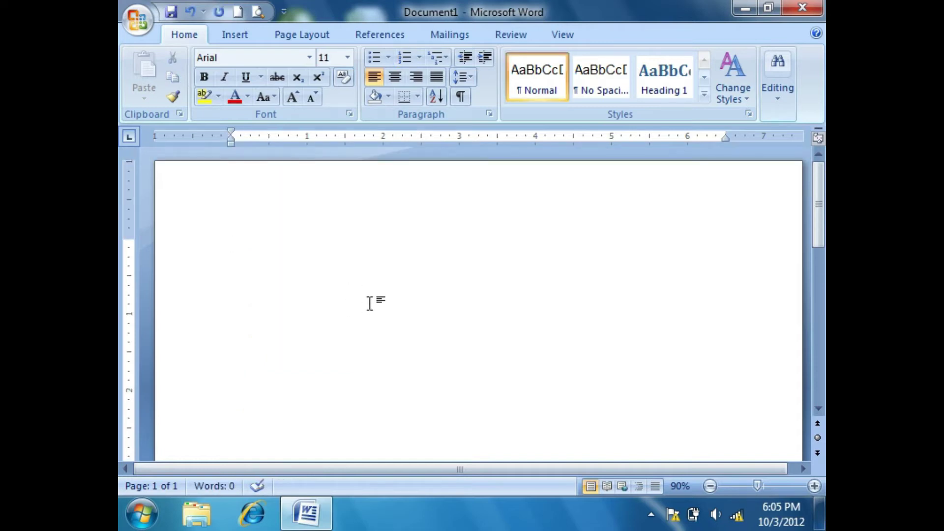
key(ctrl+bracketright)
key(ctrl+bracketright)
key(ctrl+bracketright)
key(ctrl+bracketright)
key(ctrl+bracketright)
key(ctrl+bracketright)
text(af)
text(ghnas)
key(BackSpace)
text(n)
key(BackSpace)
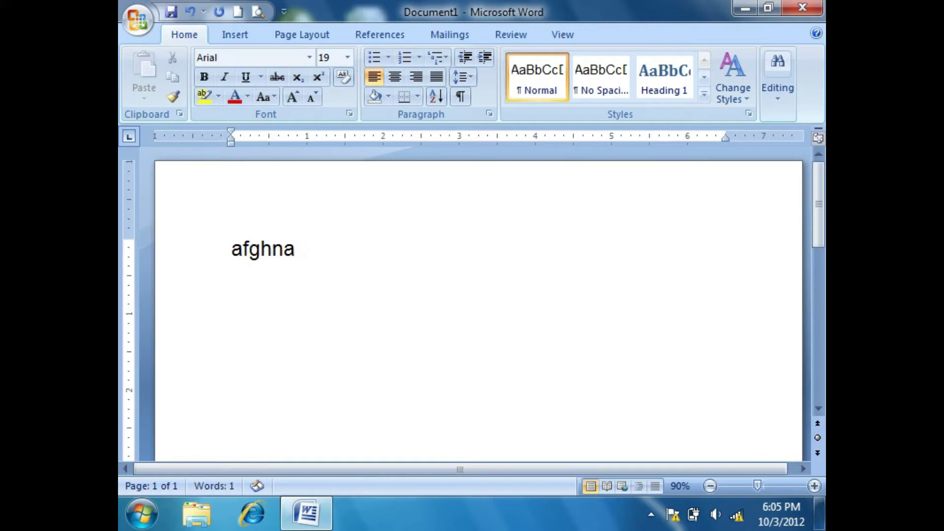
key(BackSpace)
key(BackSpace)
text(anistan)
key(Return)
text(pakista)
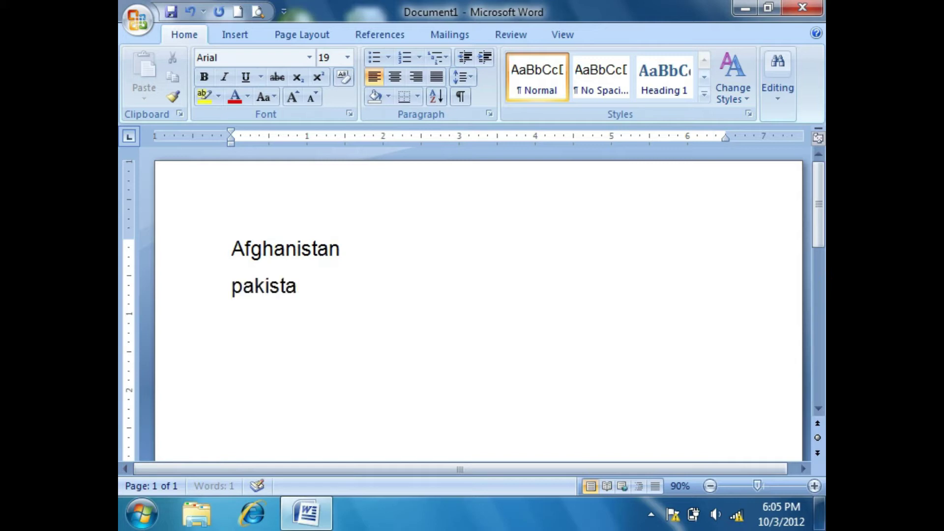
text(n)
key(Return)
text(china)
key(Return)
text(inda)
key(BackSpace)
text(ia)
key(Return)
Step: Add Computer, Mouse and Keyboard on their own lines, fixing typos along the way
text(iran)
key(BackSpace)
key(BackSpace)
key(BackSpace)
key(BackSpace)
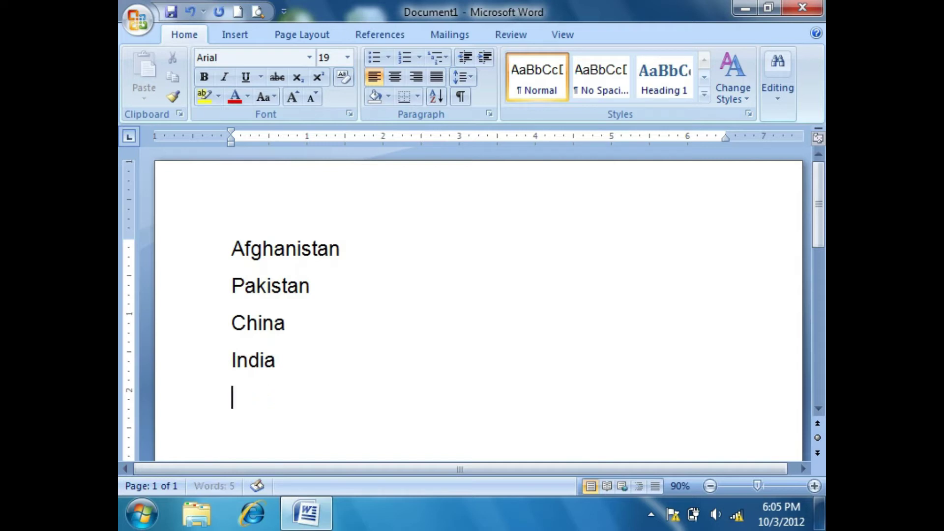
text(computer)
key(Return)
text(moues)
key(Return)
key(BackSpace)
key(BackSpace)
key(BackSpace)
key(BackSpace)
text(us)
click(285, 279)
key(Return)
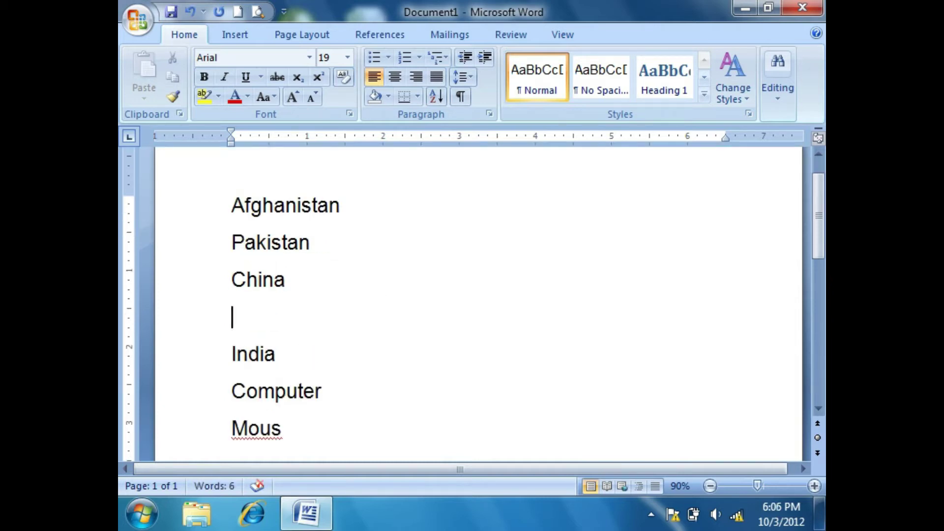
key(BackSpace)
click(309, 384)
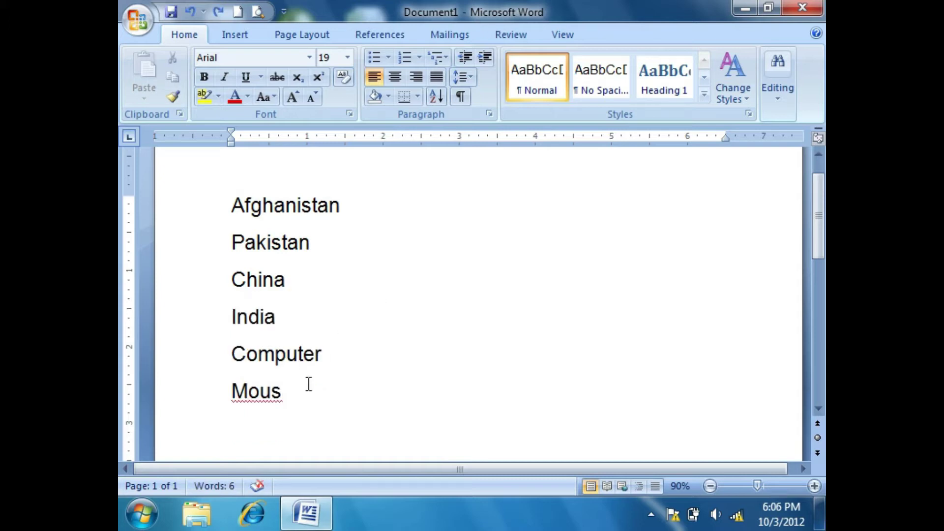
text(e)
key(Return)
text(keyboard)
key(Return)
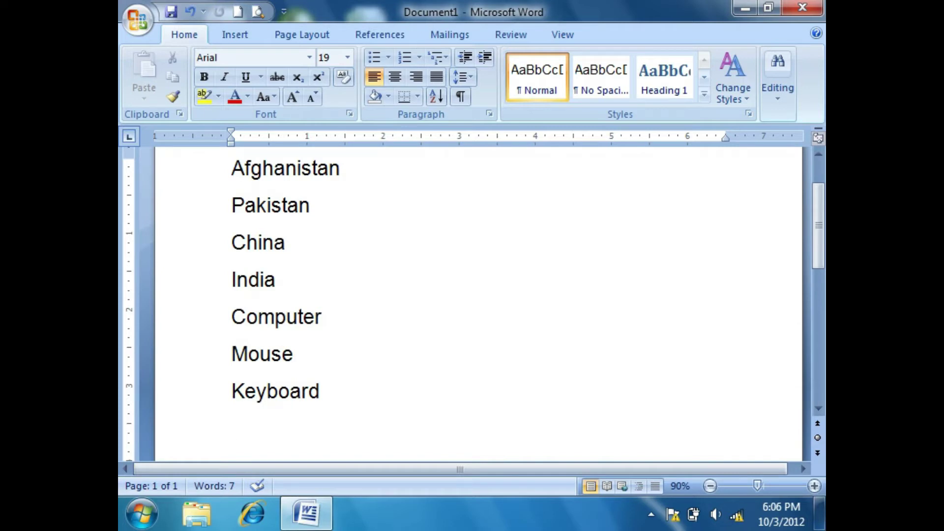
Step: Type Saag, Tepar and tamator on new lines, then select the whole list
text(saag)
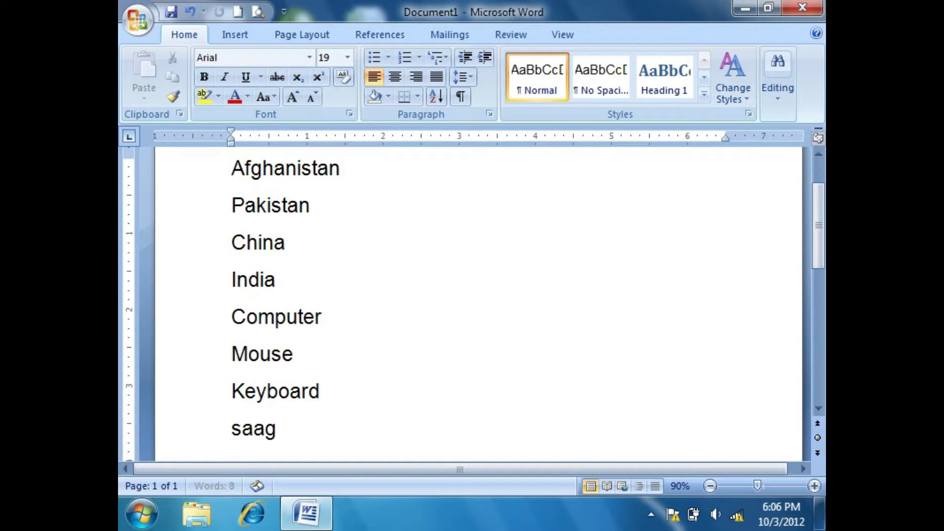
key(Return)
text(tepar)
key(Return)
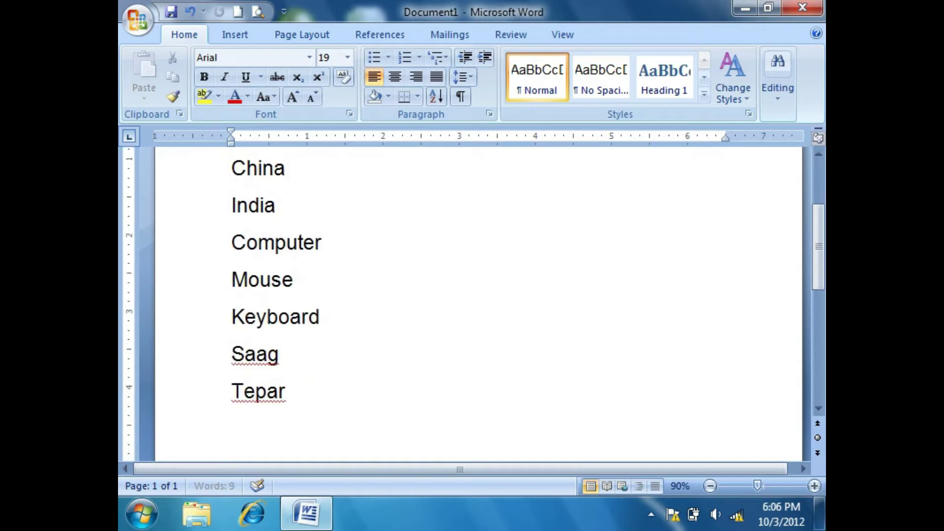
text(tamr)
key(BackSpace)
text(ator)
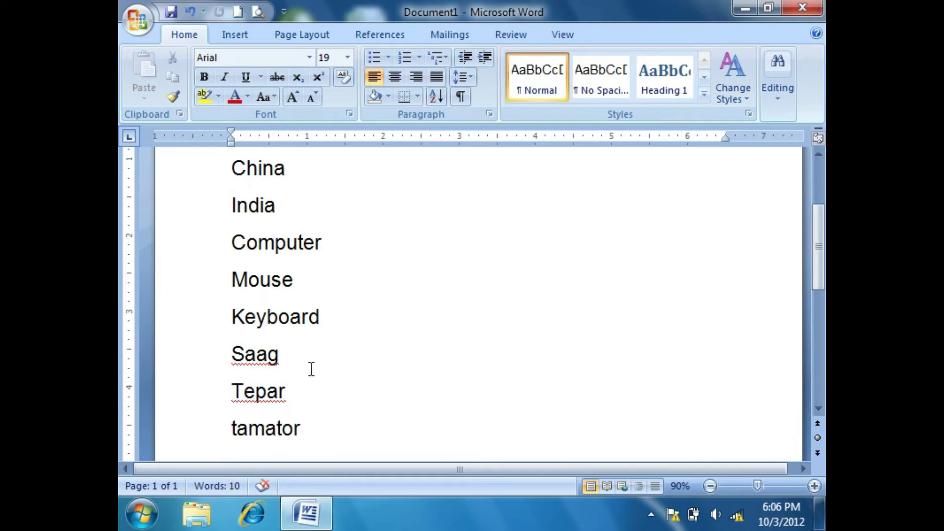
scroll(309, 371, up, 3)
scroll(298, 343, down, 2)
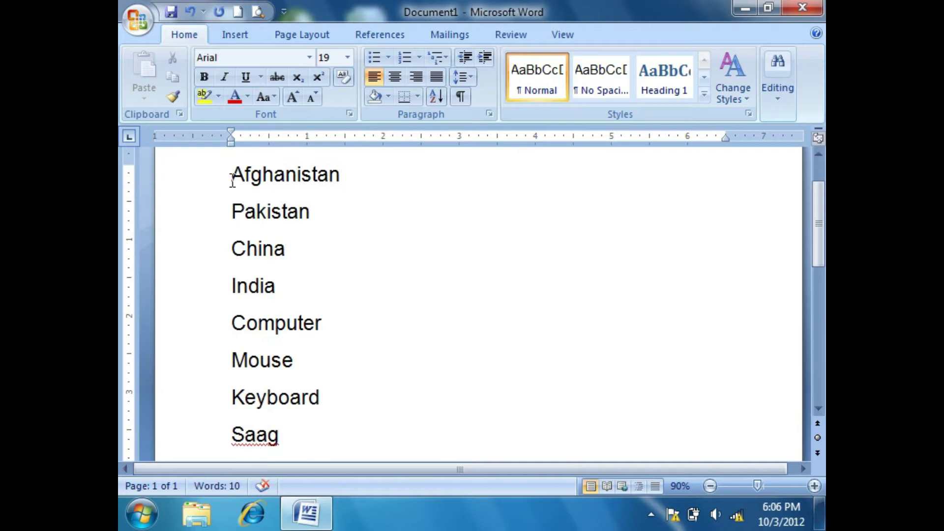
drag(232, 180, 337, 428)
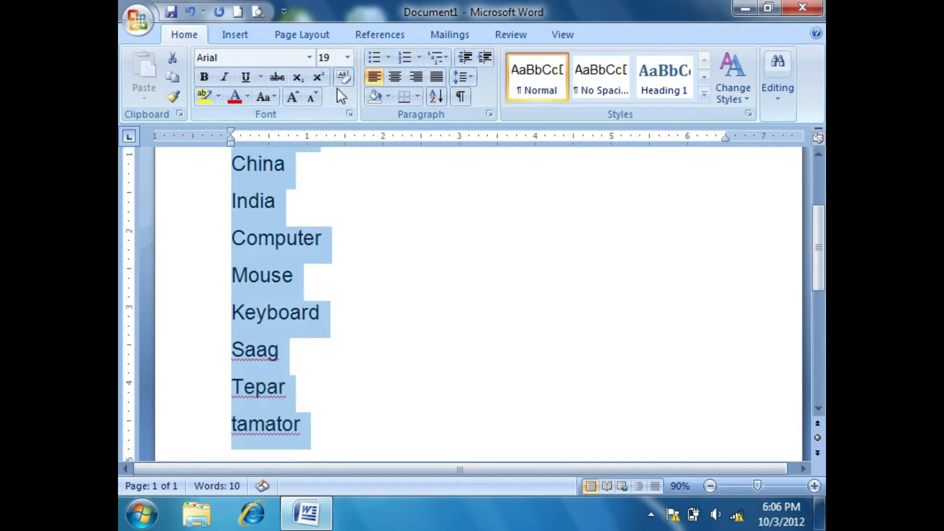
Step: Number the ten items from Afghanistan to tamator as 1) to 10), then deselect the list
click(419, 57)
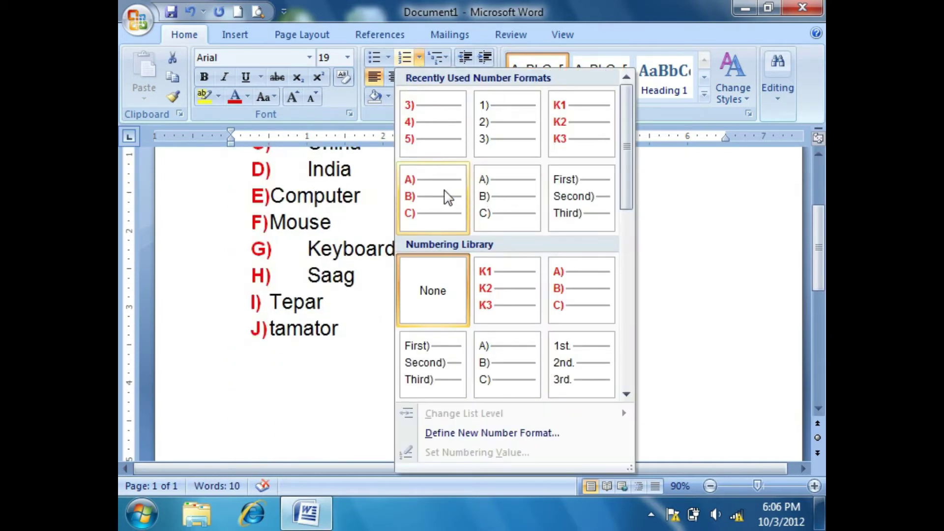
click(499, 139)
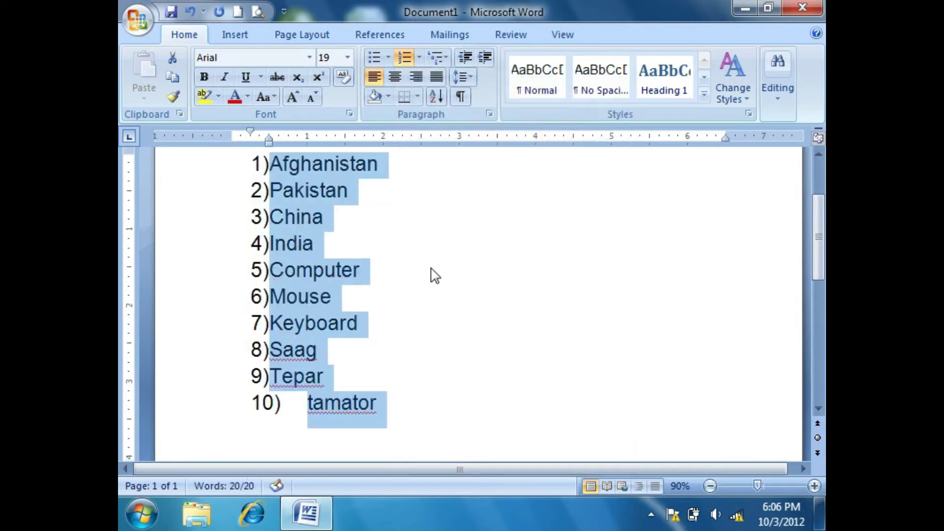
scroll(434, 275, up, 3)
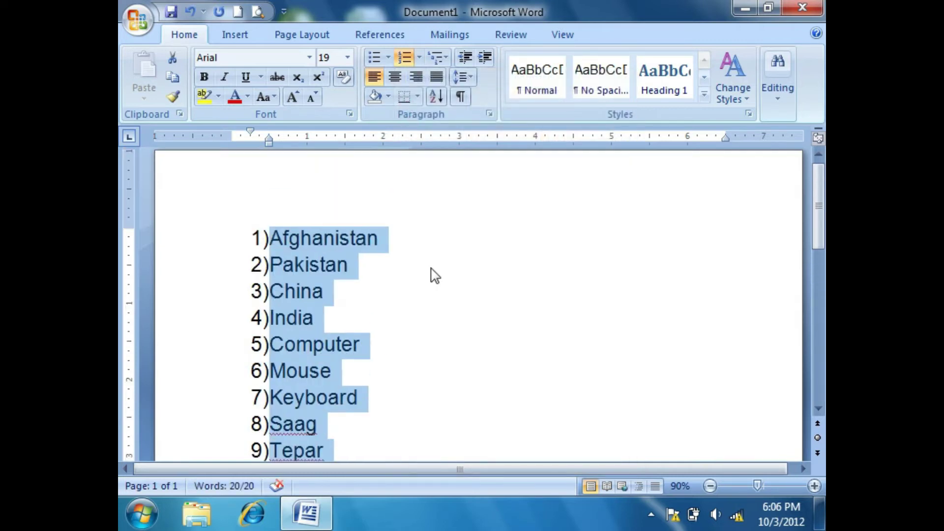
scroll(434, 275, down, 3)
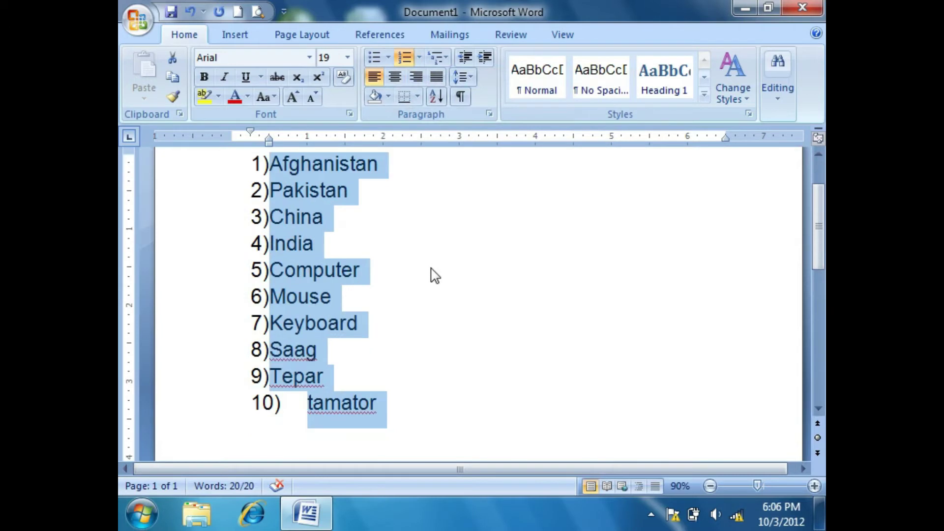
click(320, 297)
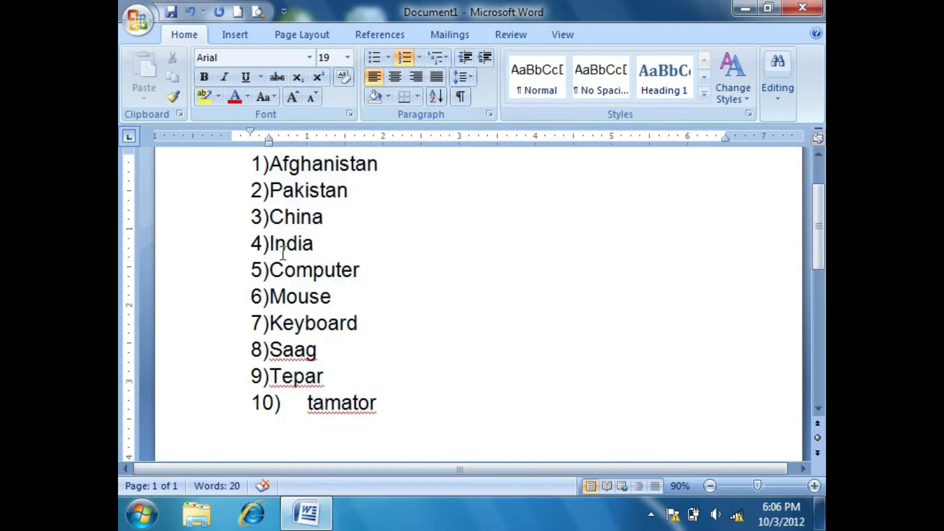
scroll(290, 212, up, 1)
double_click(284, 278)
click(276, 313)
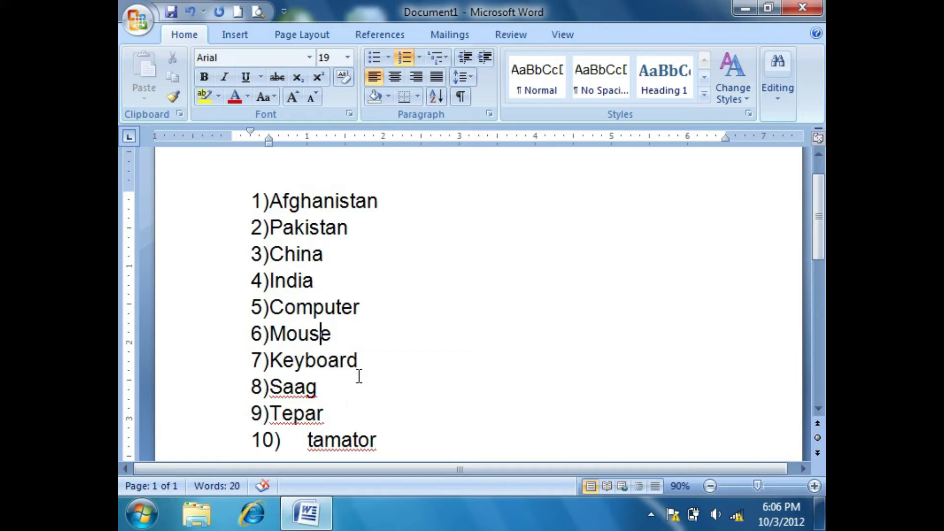
Step: Restart numbering at 1 for the Computer, Mouse and Keyboard items
drag(367, 365, 287, 310)
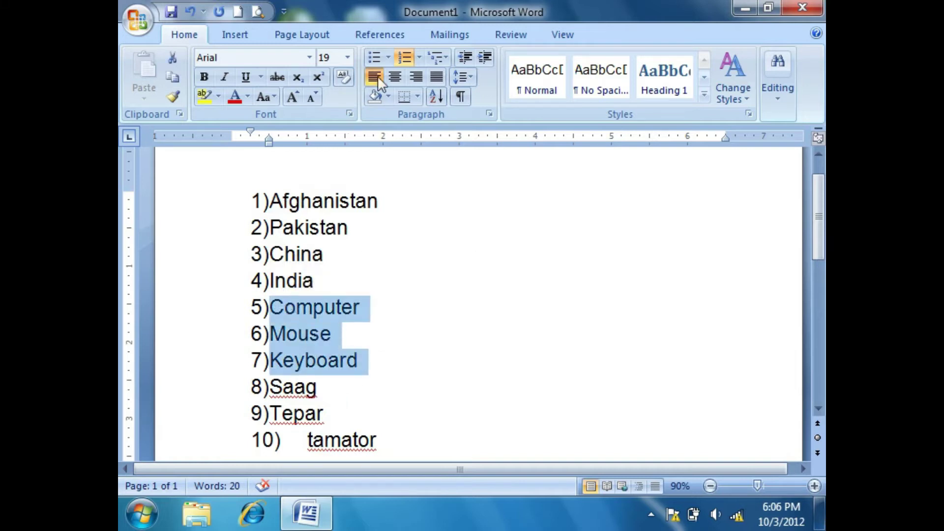
click(418, 57)
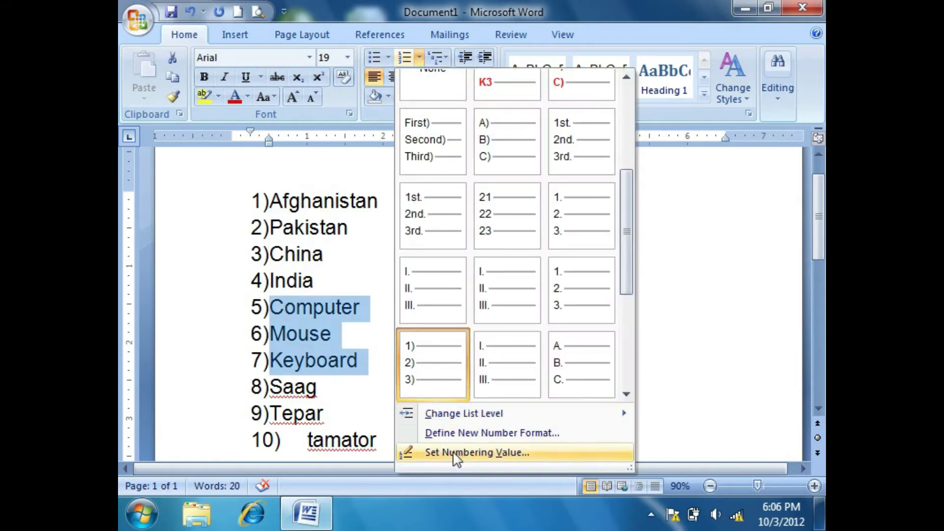
click(453, 452)
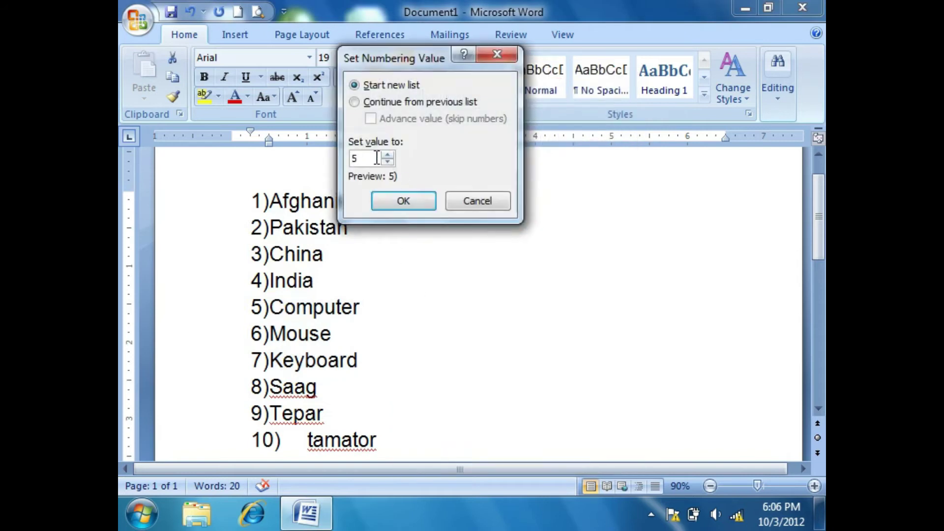
drag(367, 158, 332, 156)
text(1)
click(403, 201)
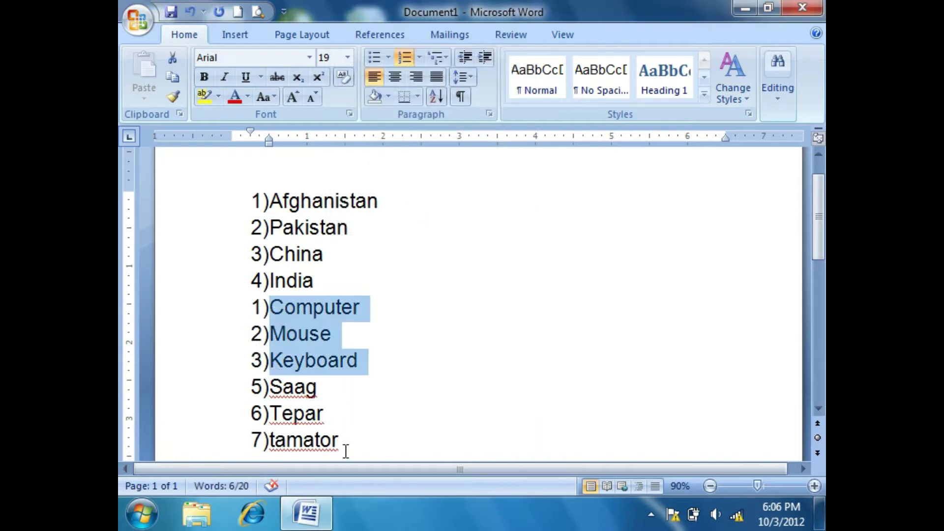
Step: Restart numbering at 1 for the Saag, Tepar and tamator items
drag(344, 447, 276, 389)
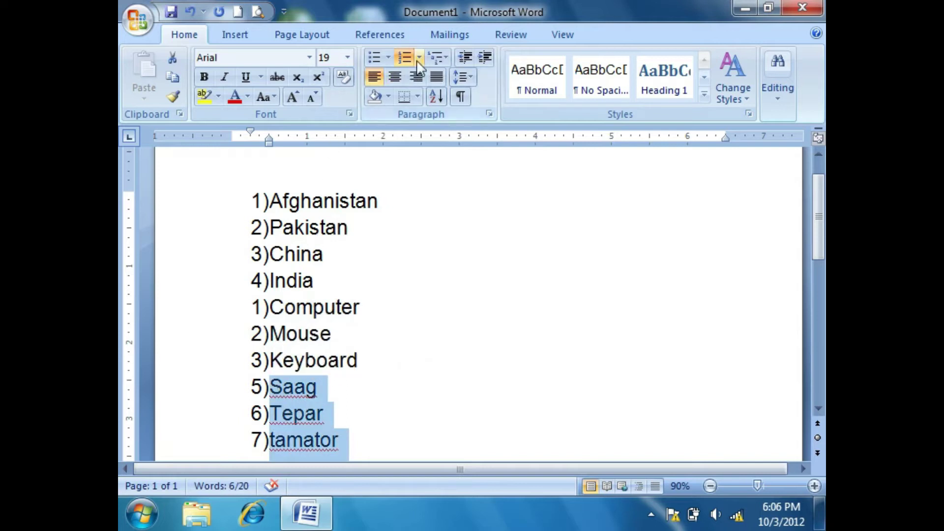
click(419, 57)
click(465, 452)
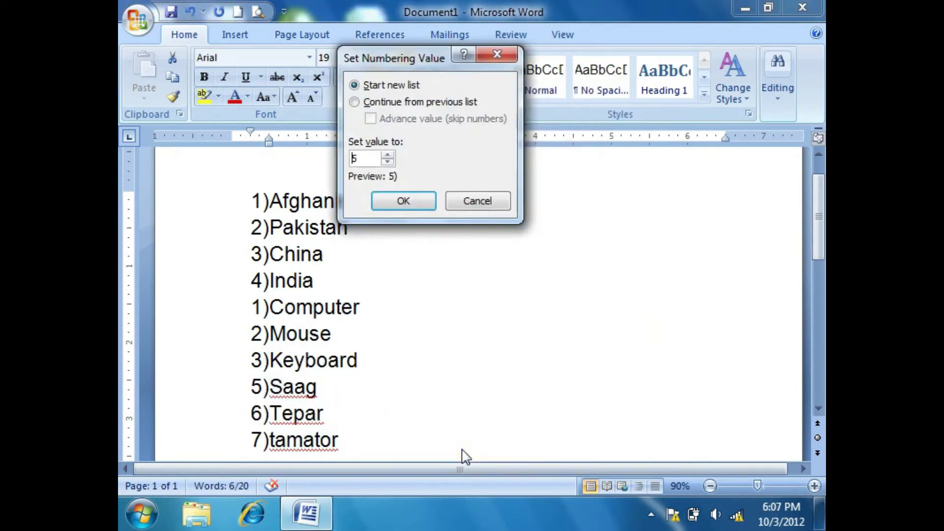
click(388, 161)
text(0)
click(387, 155)
click(403, 200)
click(415, 323)
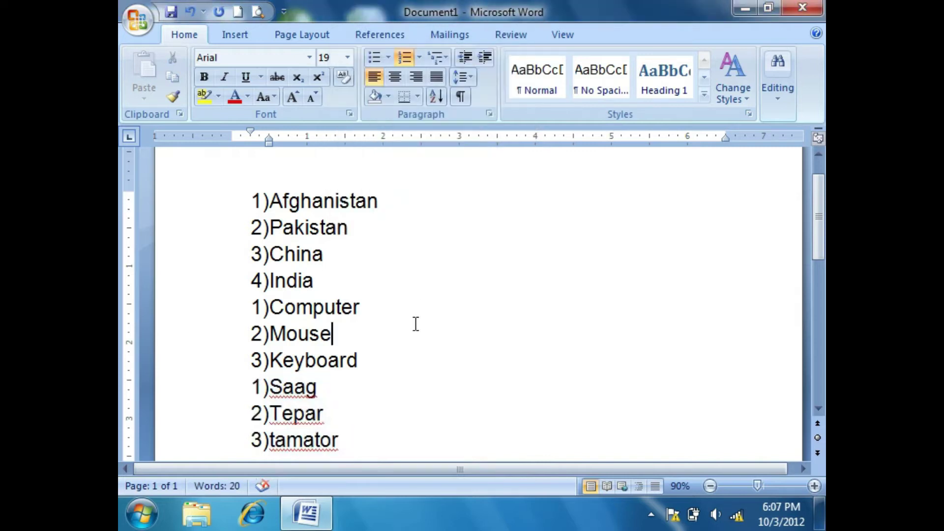
scroll(415, 324, down, 2)
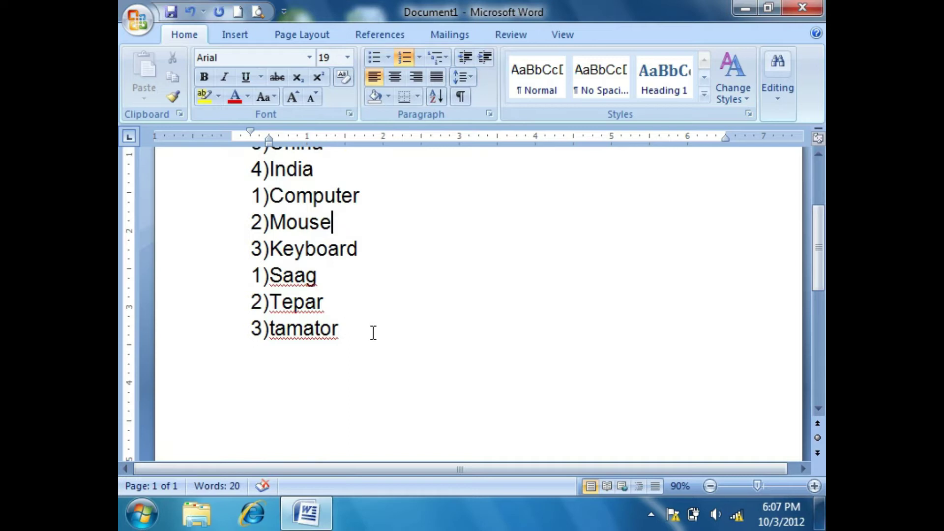
click(423, 54)
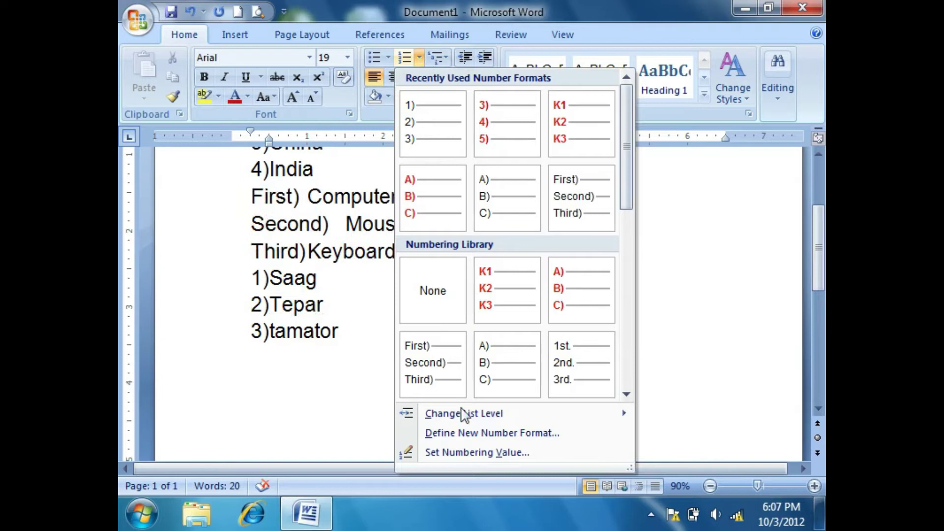
mouse_move(625, 134)
mouse_down()
mouse_move(634, 347)
mouse_move(623, 200)
mouse_move(624, 311)
mouse_up()
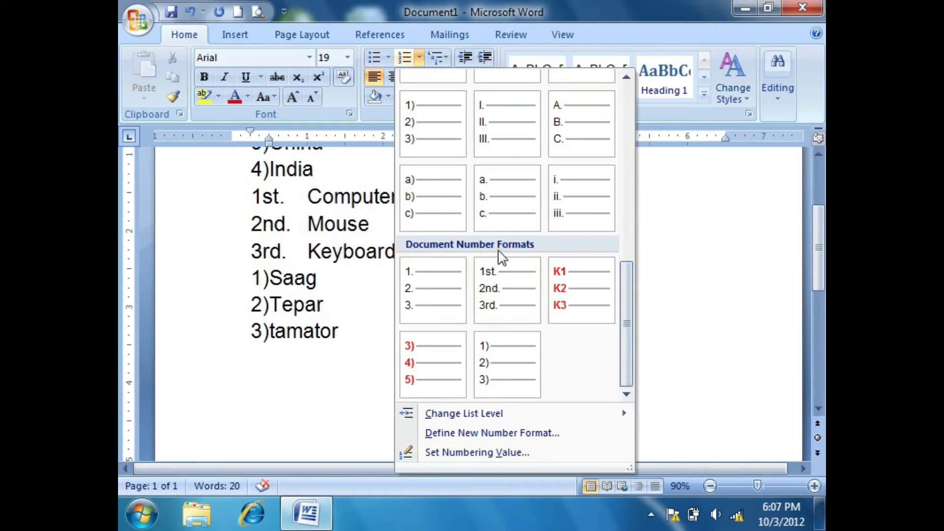
mouse_move(621, 336)
mouse_down()
mouse_move(609, 170)
mouse_move(611, 185)
mouse_up()
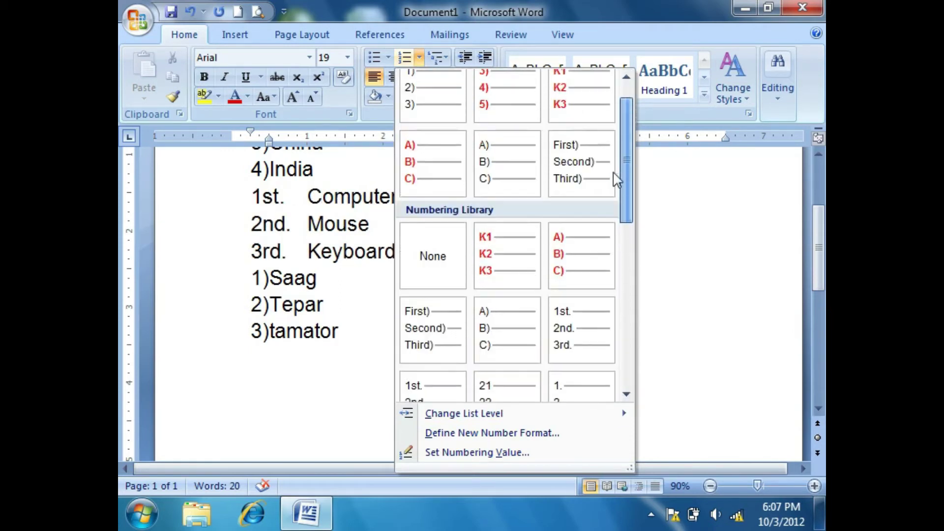
click(674, 221)
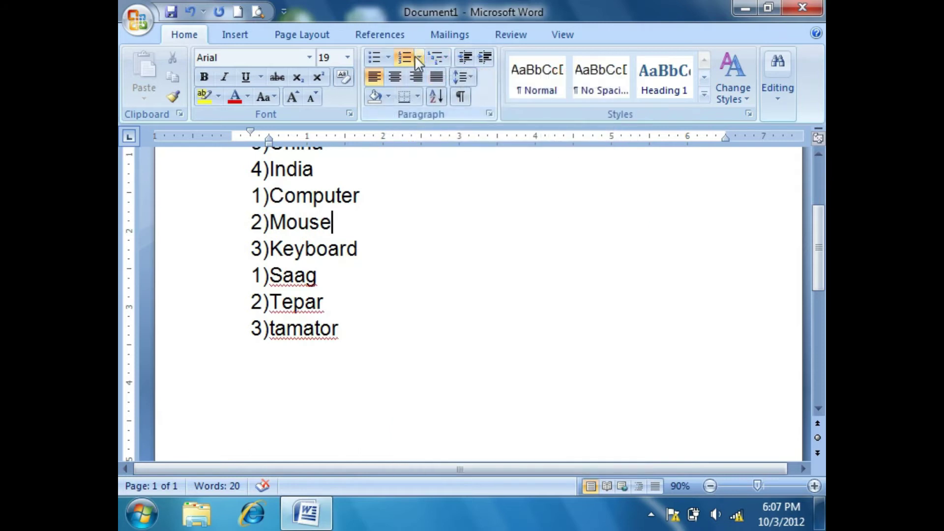
click(445, 55)
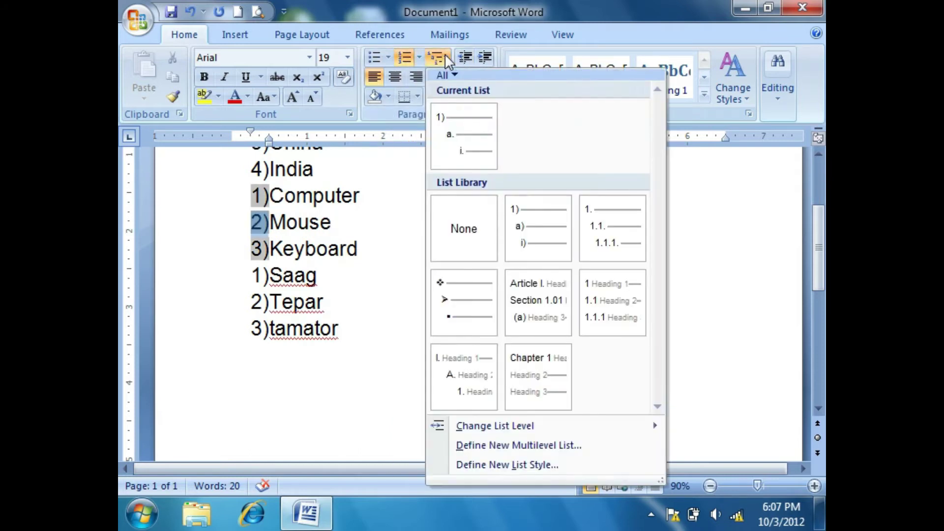
click(334, 224)
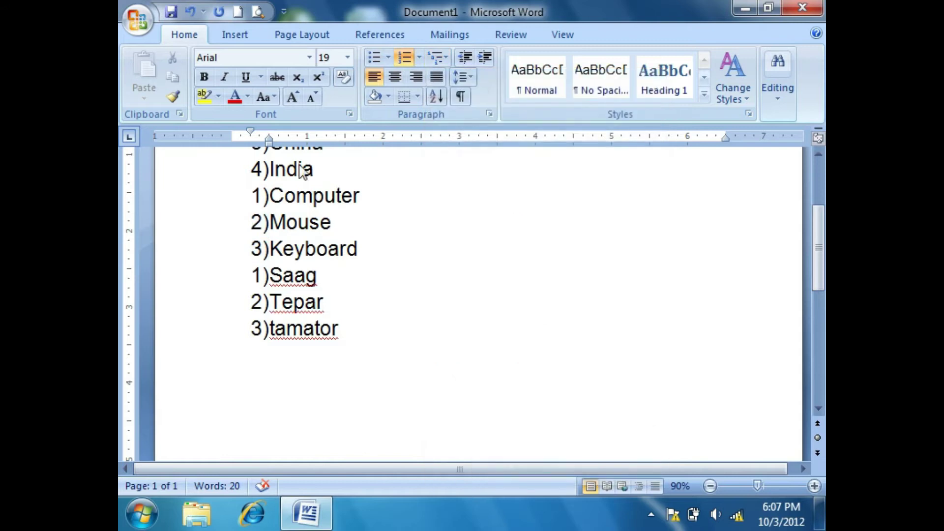
Step: Create a new blank document and raise the font size to 22 pt
click(238, 12)
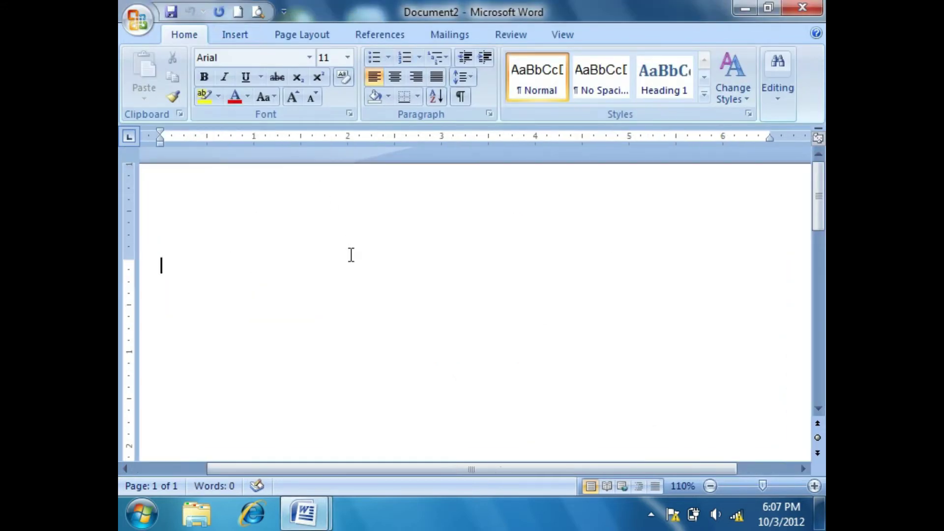
scroll(350, 254, down, 3)
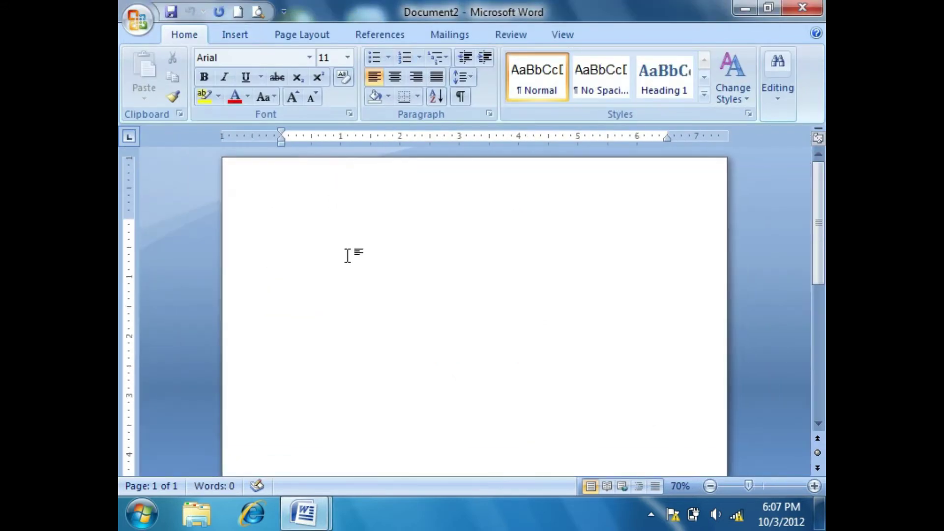
scroll(348, 255, up, 1)
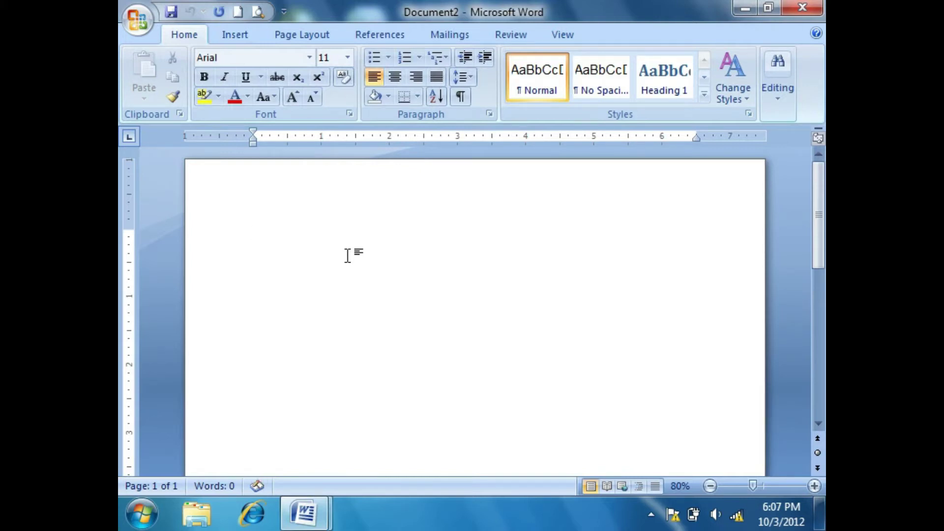
key(ctrl+shift+period)
key(ctrl+bracketright)
key(ctrl+bracketright)
key(ctrl+bracketright)
Step: Type the lines Chapter 1, Q1, Q2, Q2.1 and Q2.2, one per line
text(chapter)
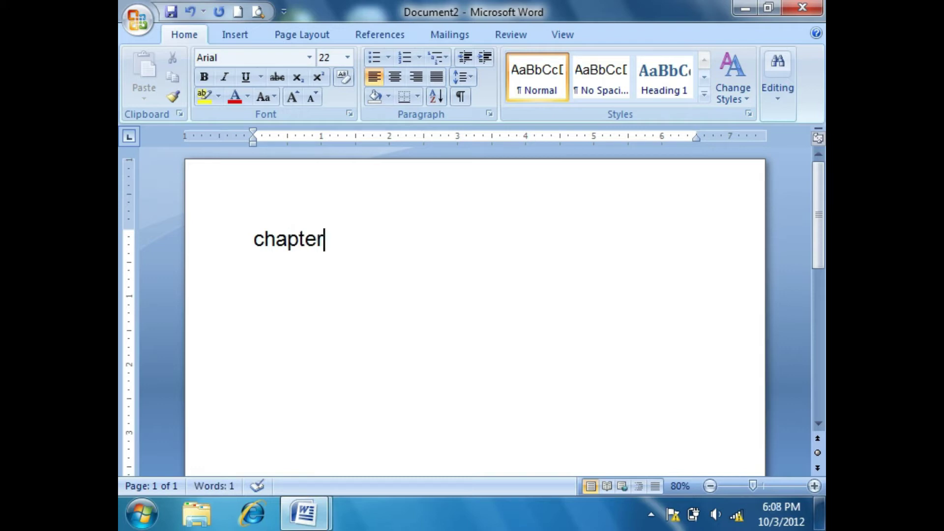
text( 1)
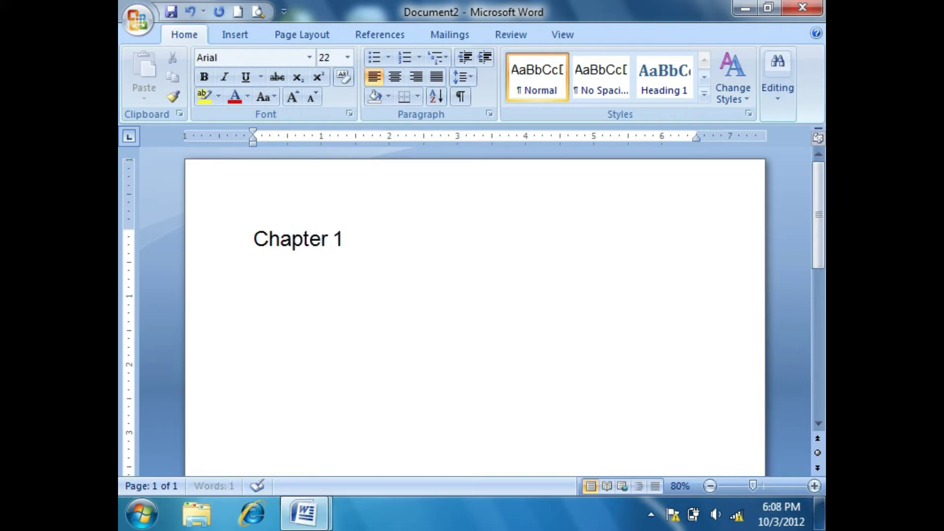
key(Return)
text(Q1)
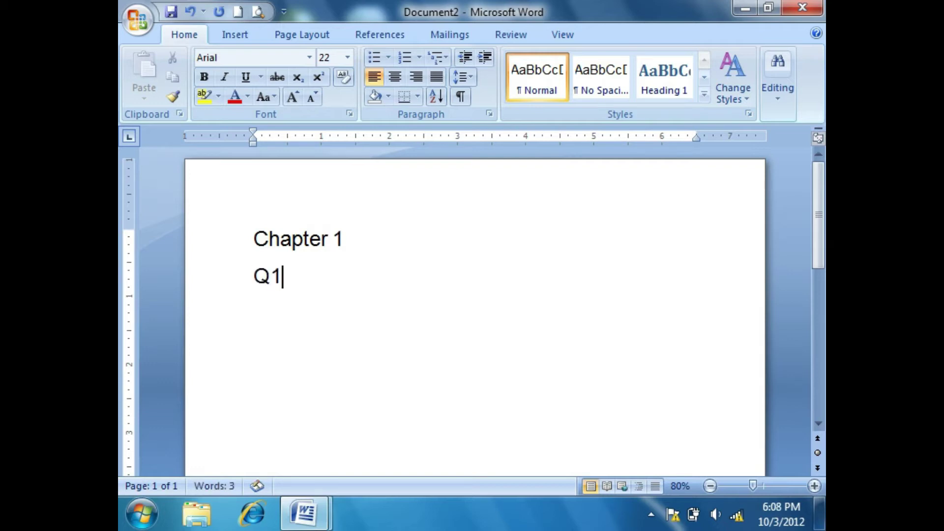
key(Return)
text(Q2)
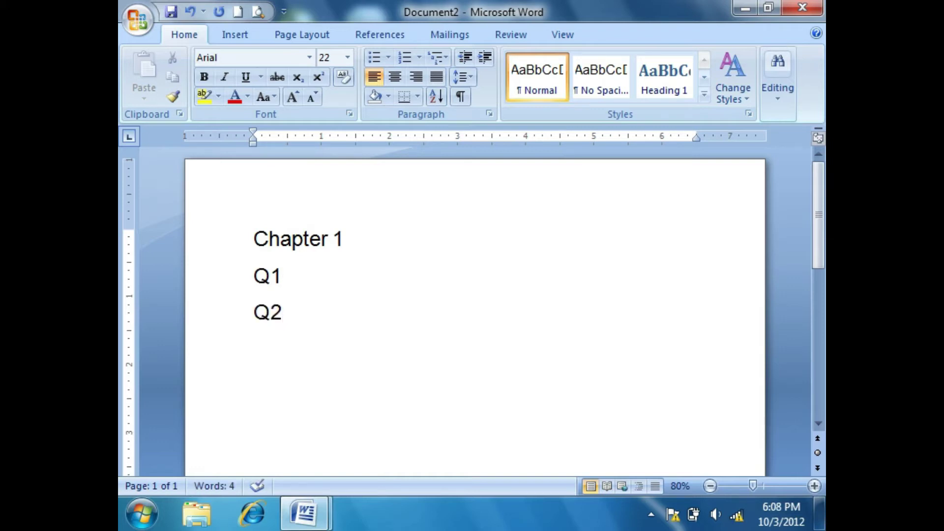
key(Return)
text(Q)
text(2.1)
key(Return)
text(Q)
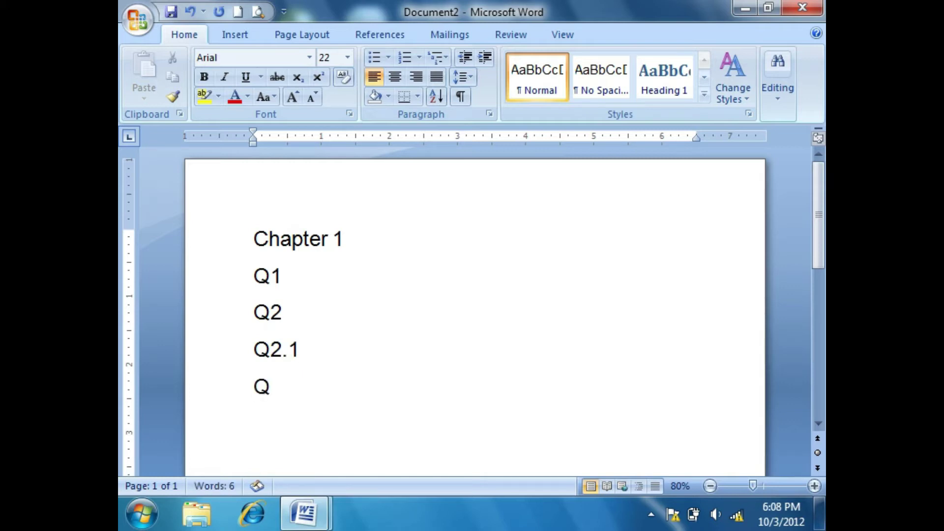
text(2)
text(.2)
Step: Clear the page, set the font to 20 pt, and type the word chapter
mouse_move(358, 419)
mouse_down()
mouse_move(264, 359)
mouse_move(212, 259)
mouse_up()
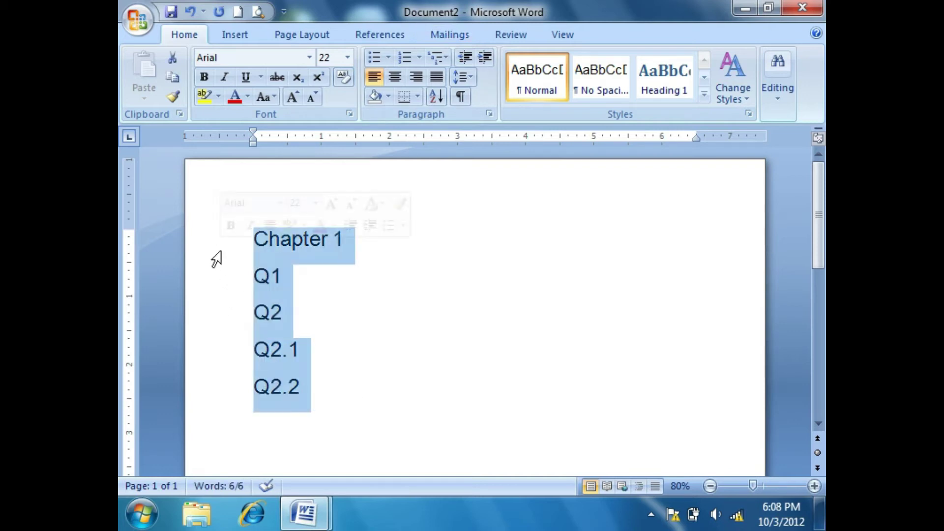
key(Delete)
key(ctrl+shift+period)
key(ctrl+shift+period)
key(ctrl+shift+period)
key(ctrl+shift+period)
key(ctrl+shift+period)
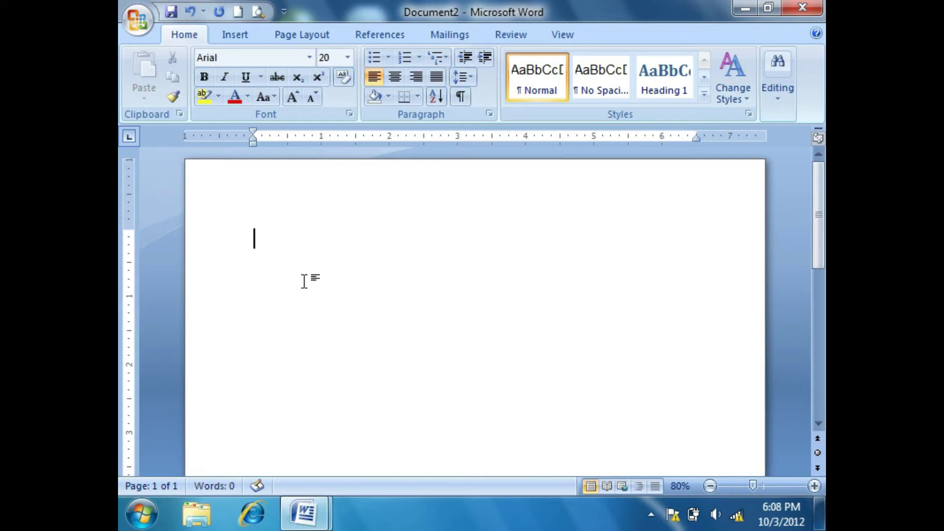
text(chapter)
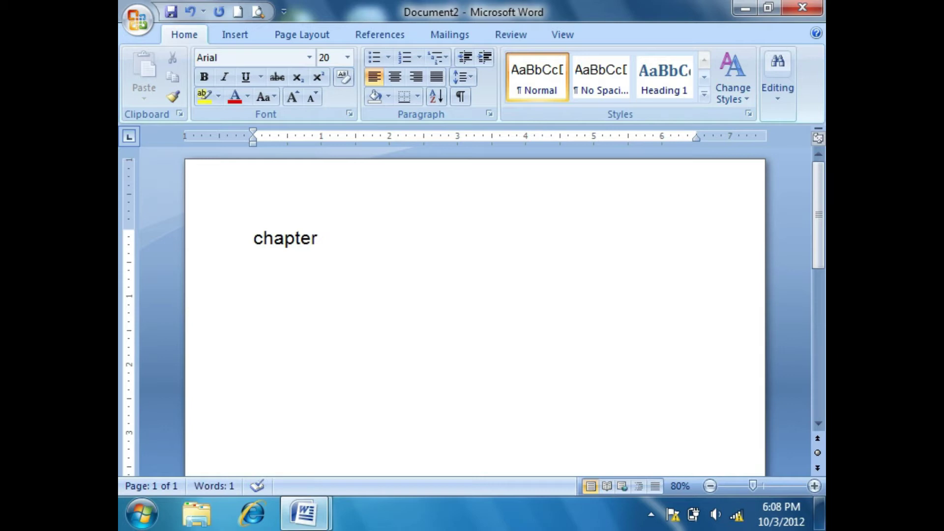
key(Return)
Step: Accept the spelling suggestion 'Chapter', select it, and open the Multilevel List gallery
right_click(314, 246)
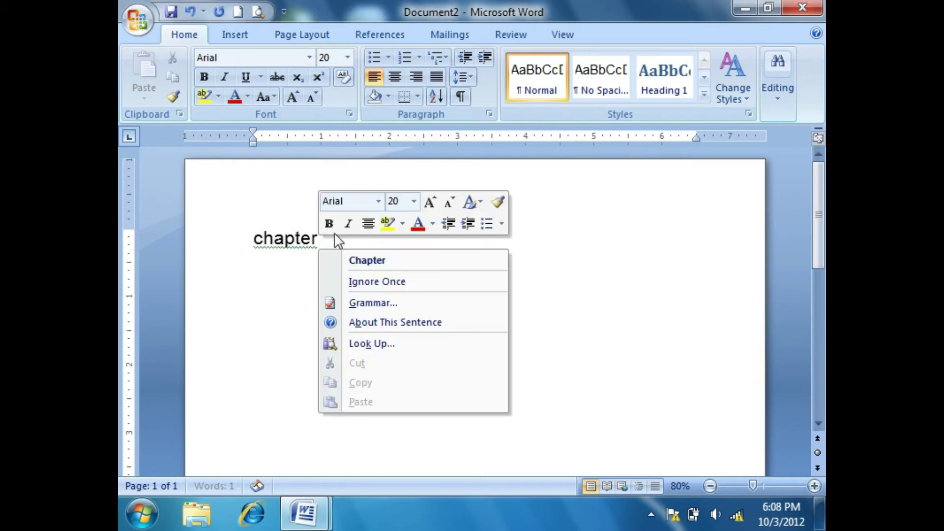
click(355, 260)
drag(330, 256, 254, 235)
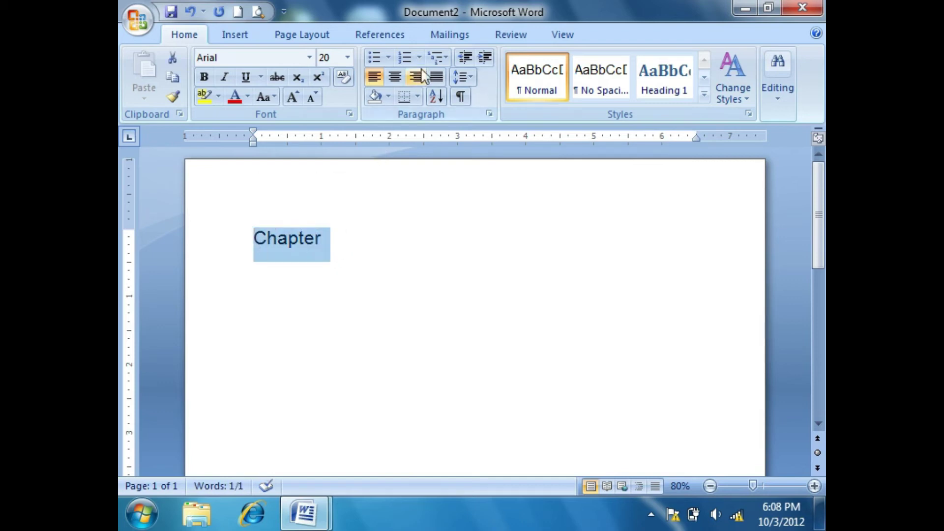
click(445, 59)
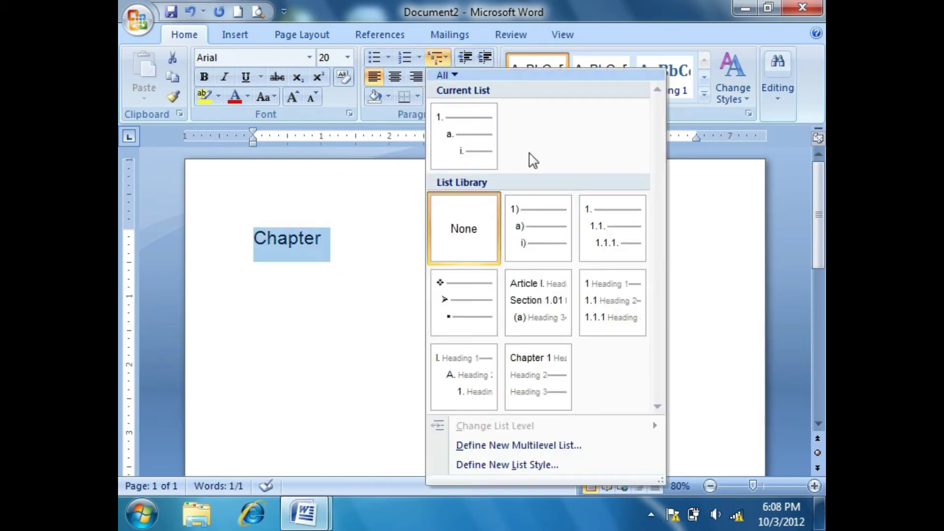
mouse_move(612, 229)
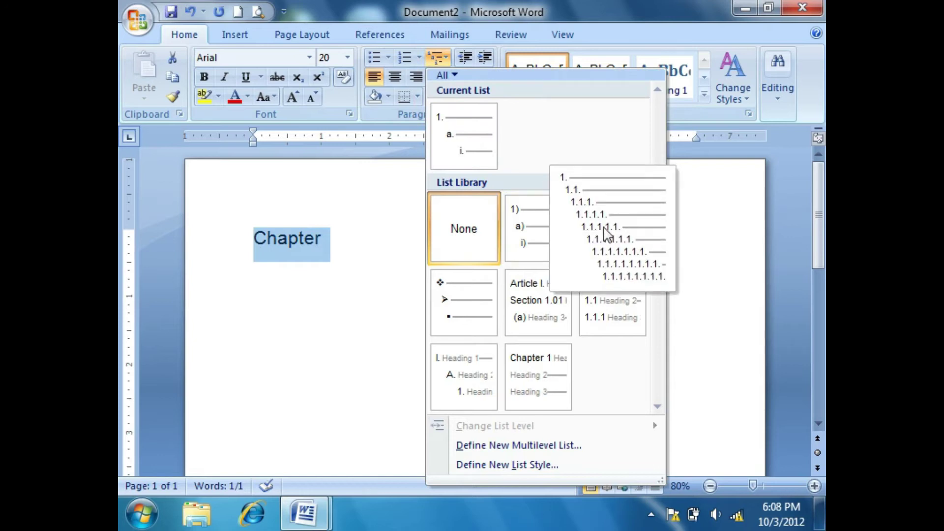
Step: Apply the 1./1.1./1.1.1. outline to Chapter and add sub-items 1.1 Ali, 1.2 Umer, 1.3 Imad
click(604, 233)
click(401, 242)
key(Return)
key(Tab)
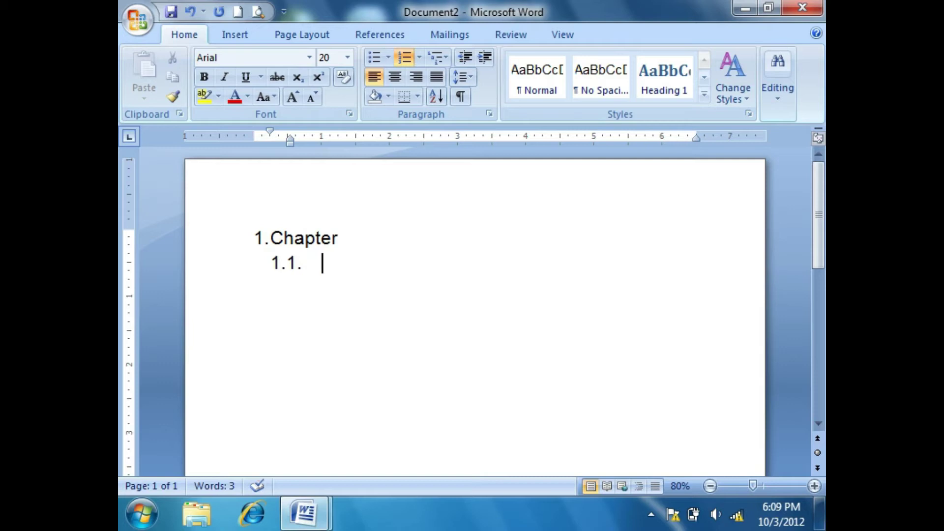
text(2)
key(BackSpace)
text(ali)
key(Return)
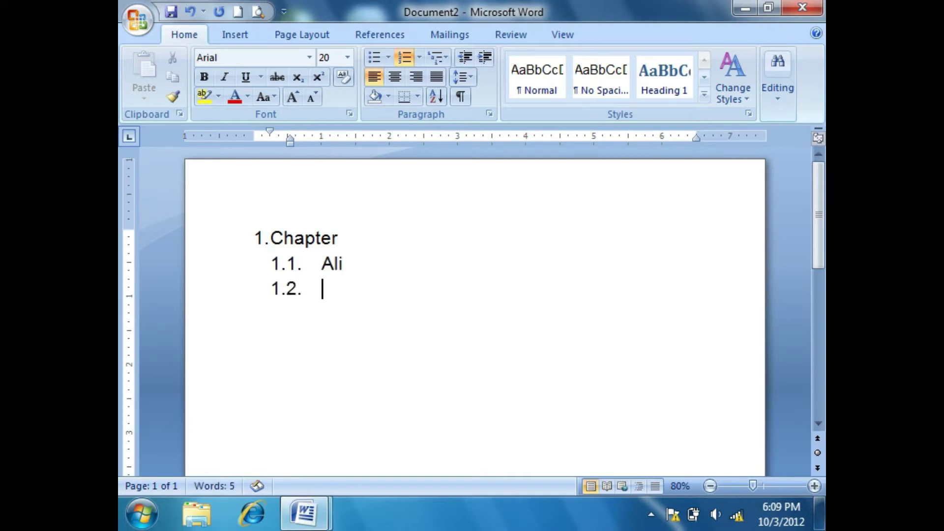
text(umer)
key(Return)
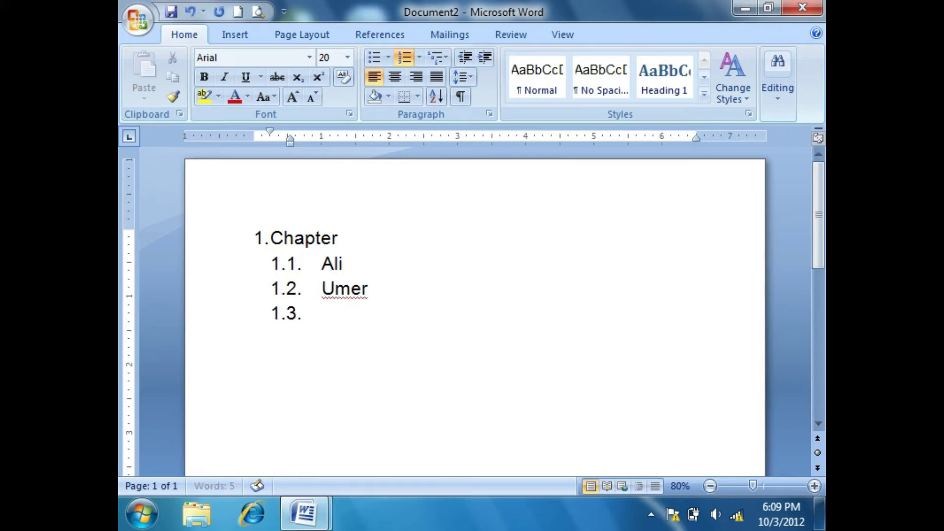
text(imad)
key(Return)
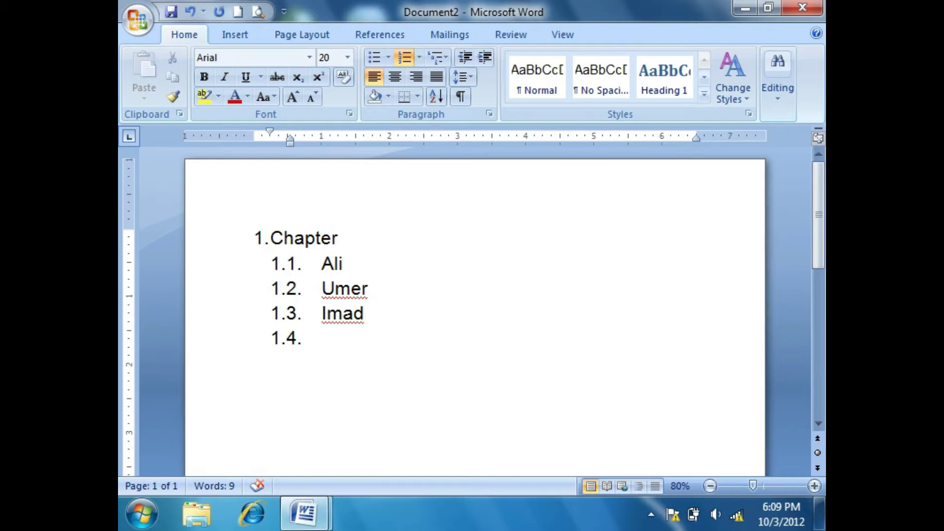
Step: Add Chapter as item 2 with sub-items 2.1 Umer, 2.2 Imad and 2.3 Jamal
key(shift+Tab)
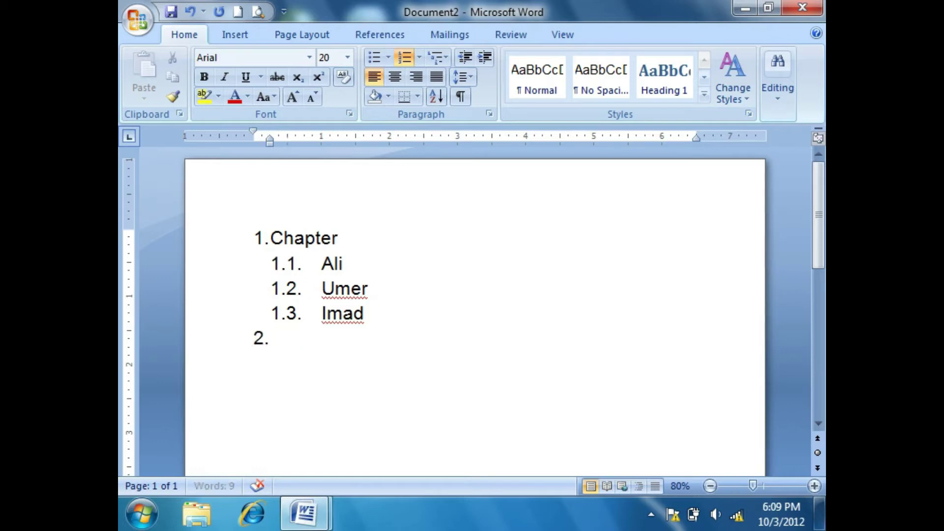
text(chapter)
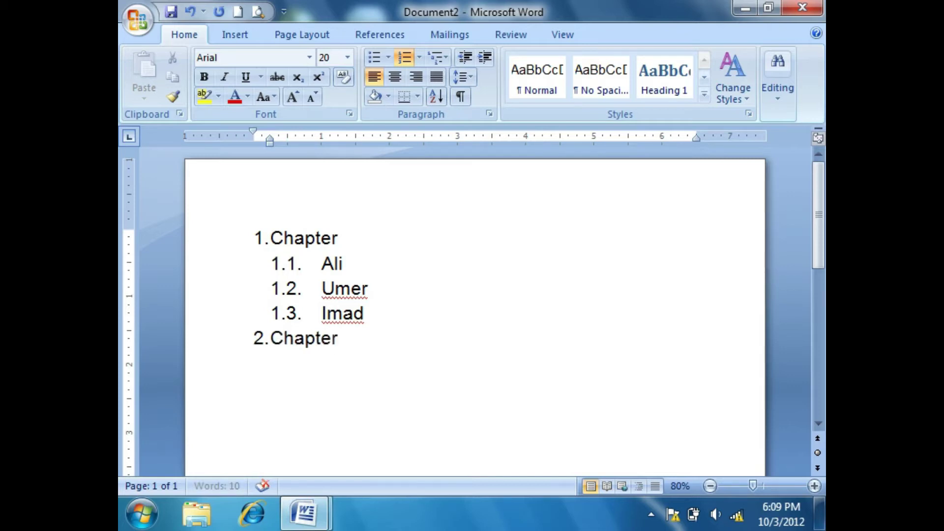
key(Return)
key(Tab)
text(um)
click(346, 242)
key(Return)
key(ctrl+z)
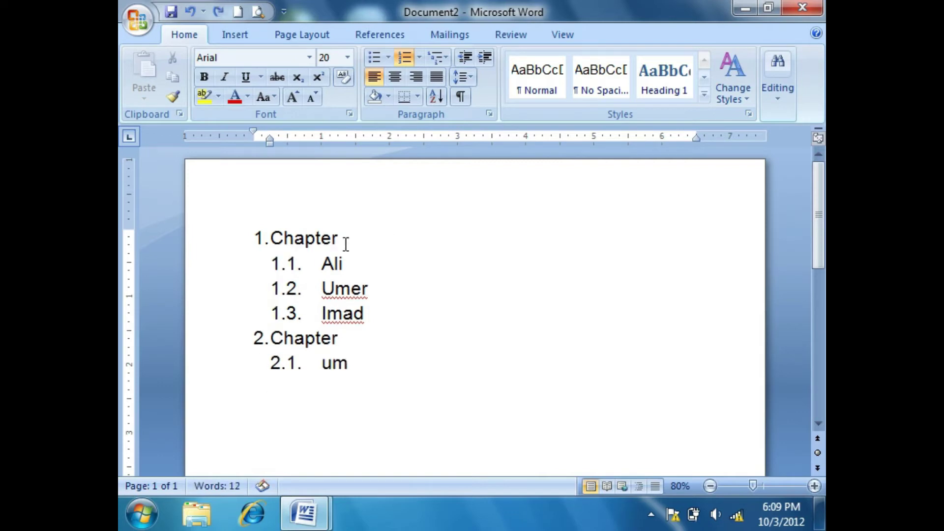
click(371, 374)
text(er)
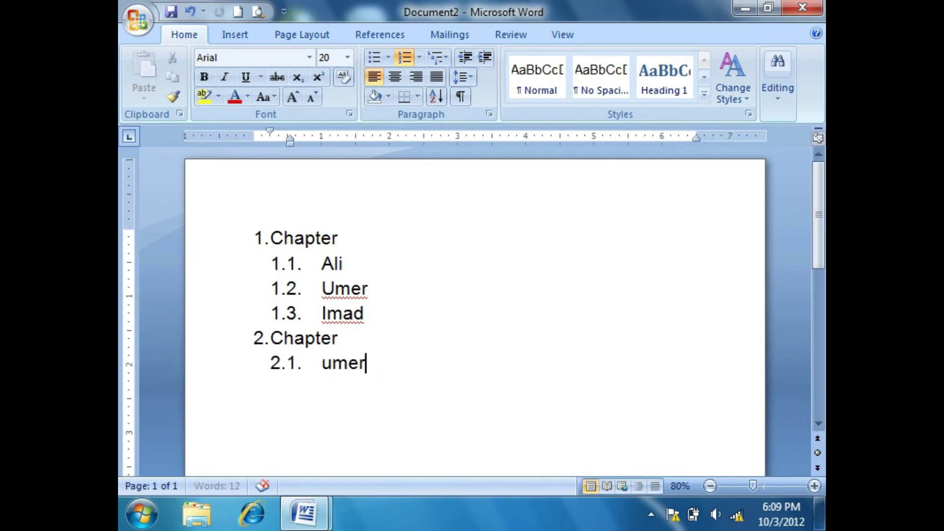
key(Return)
text(imad)
key(Return)
text(jamal)
Step: Add 2.3.1 Omer and 2.3.2 Jamal, then Chapter 3 with sub-item 3.1 'f ff f ff'
key(Return)
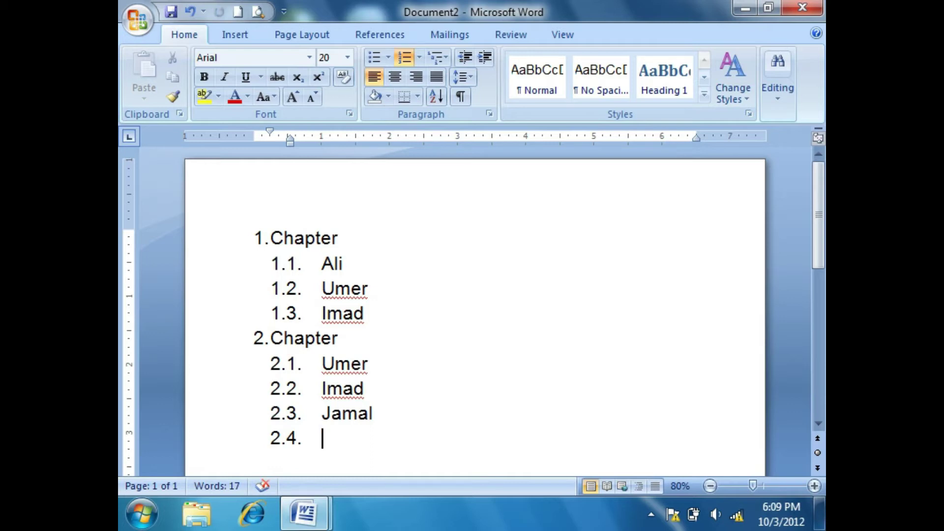
key(Tab)
text(omer)
key(Return)
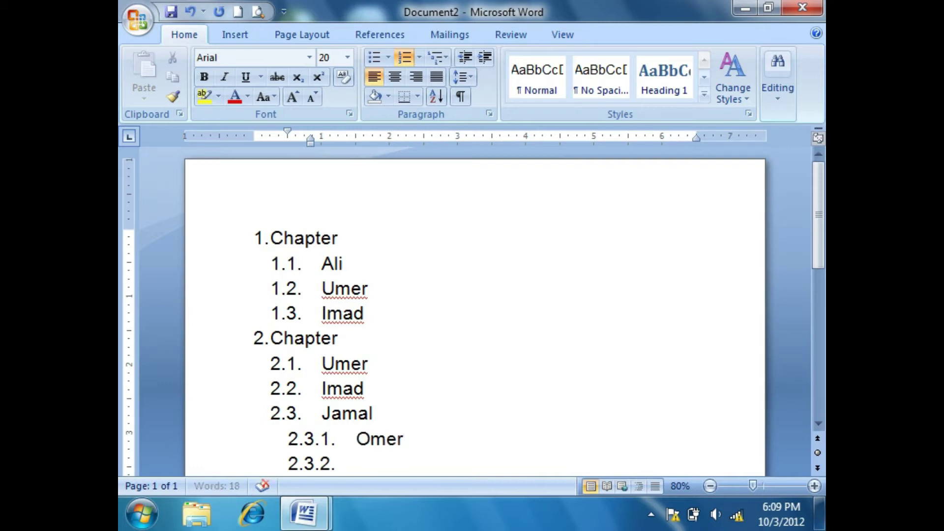
text(jamal)
key(Return)
key(Tab)
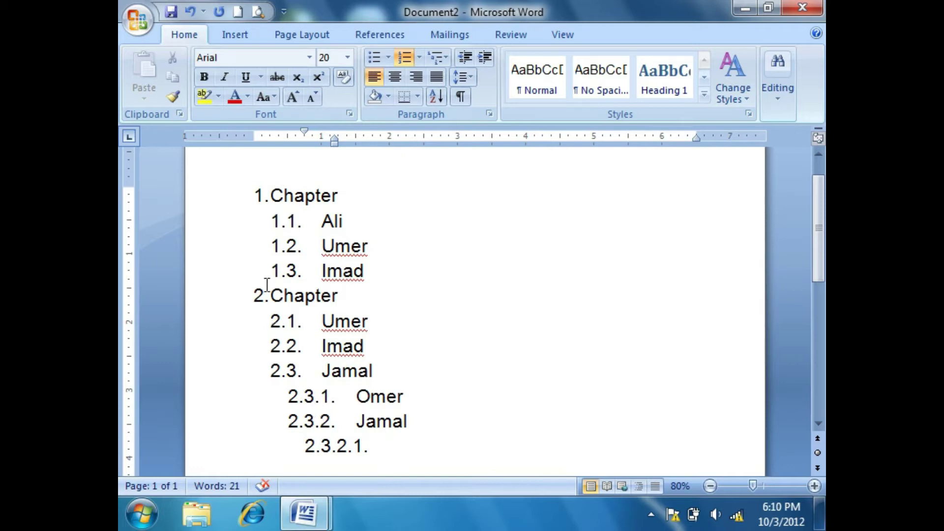
key(shift+Tab)
key(shift+Tab)
key(shift+Tab)
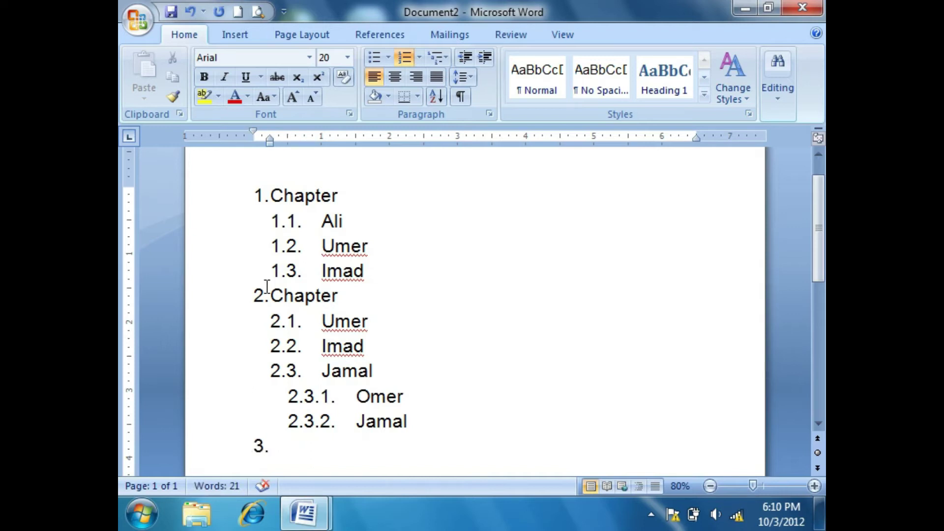
text(chapyer)
key(BackSpace)
key(BackSpace)
key(BackSpace)
text(ter)
key(Return)
key(Tab)
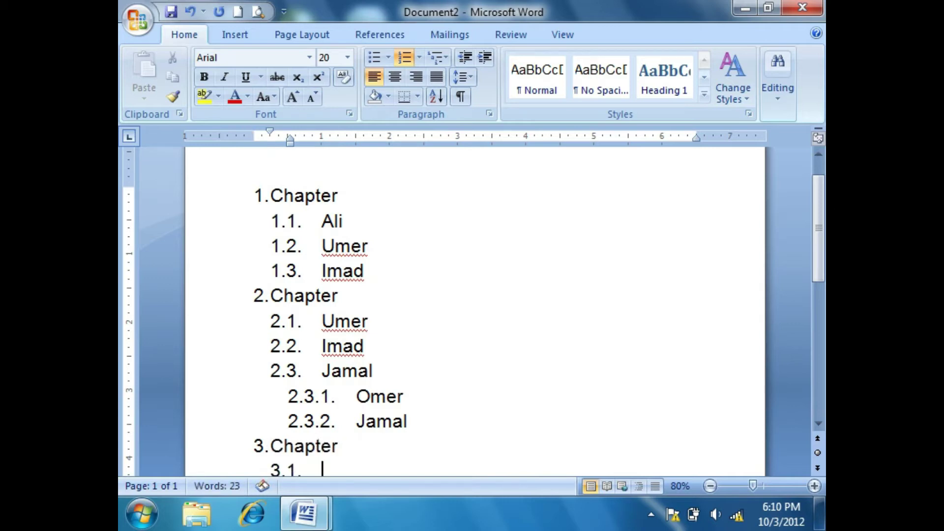
scroll(300, 288, down, 1)
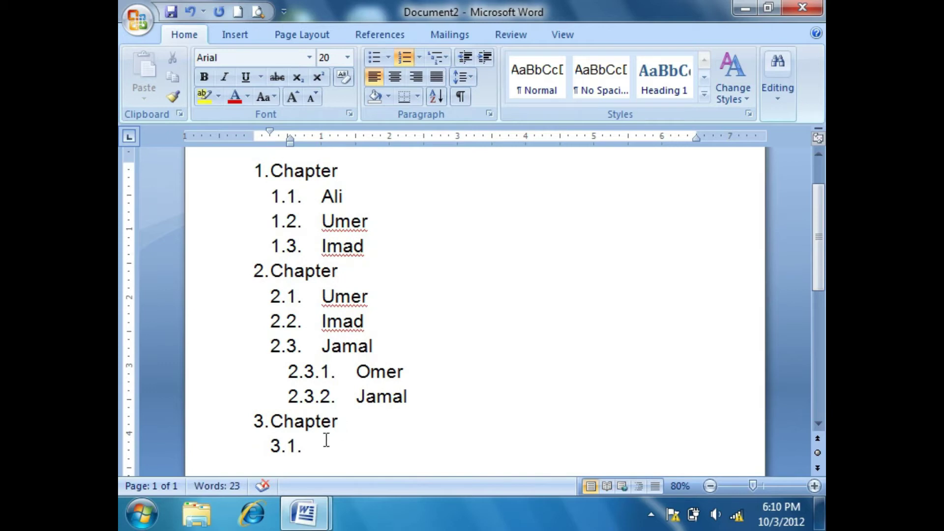
text(f)
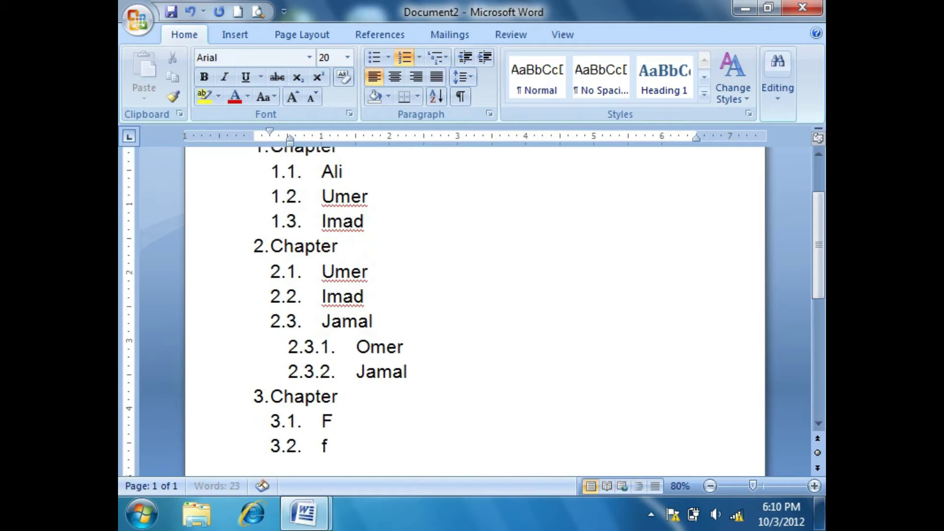
text( ff f ff)
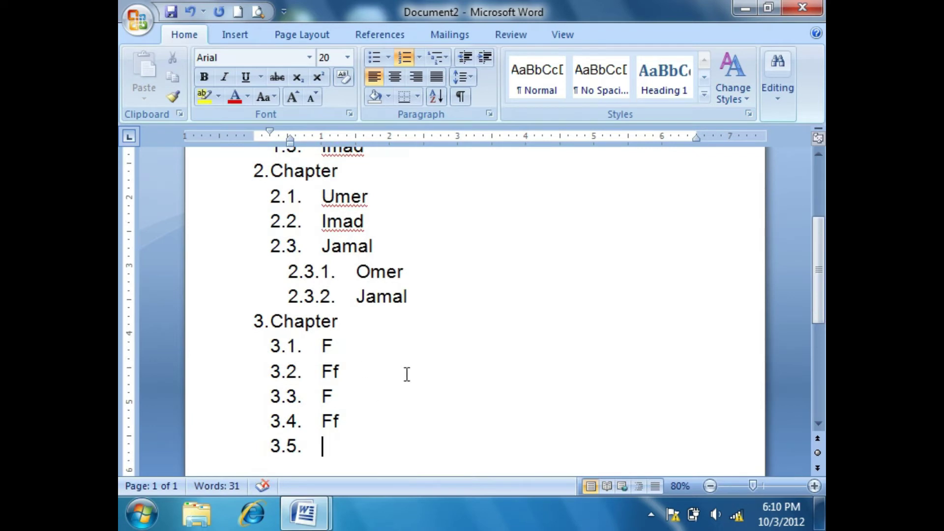
Step: Select list items 3.1–3.4 and browse the multilevel list styles without applying one
drag(330, 455, 301, 347)
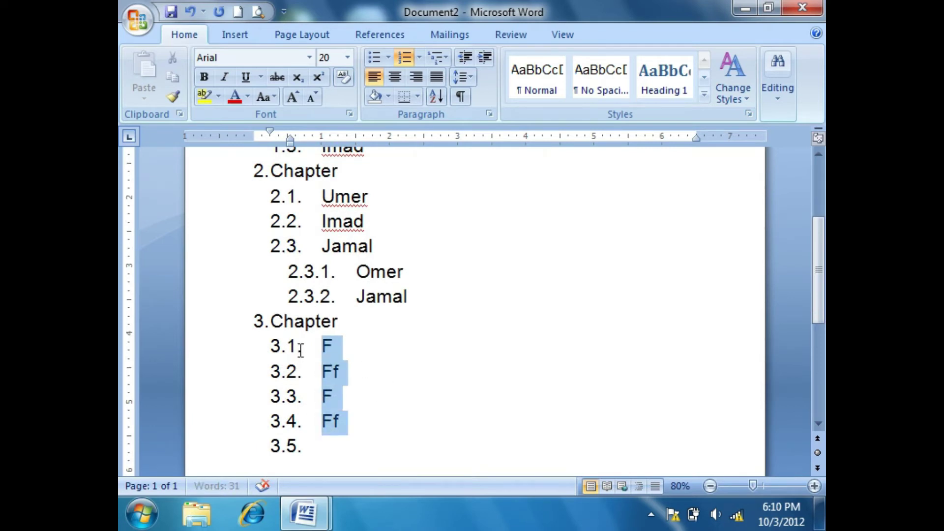
click(447, 53)
mouse_move(464, 136)
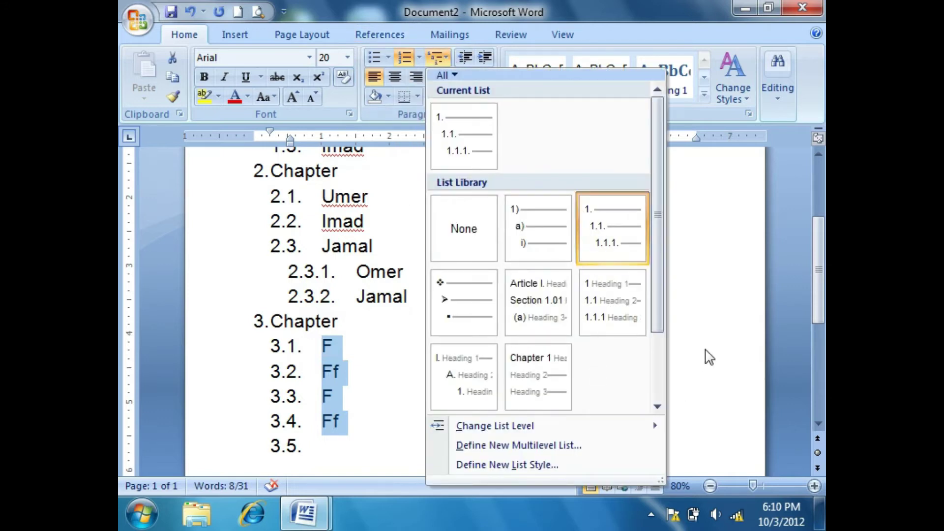
click(711, 307)
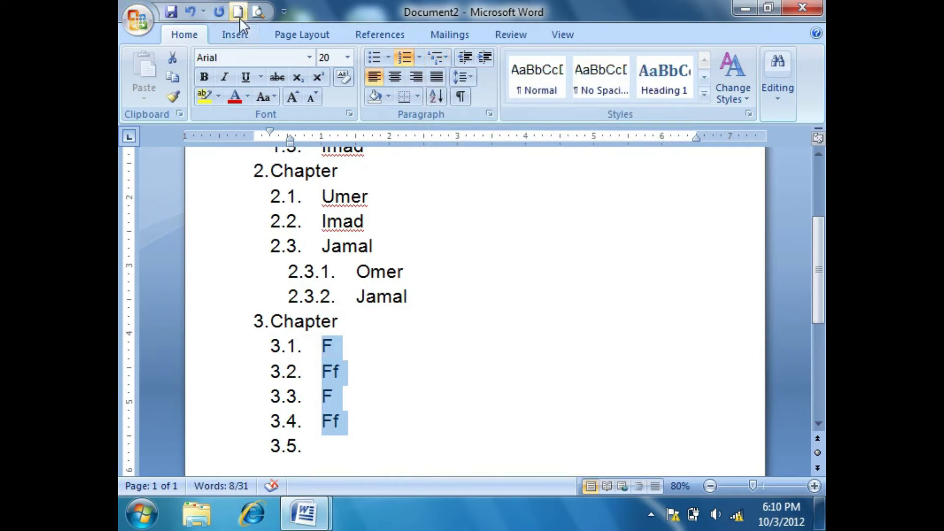
Step: Start a new blank document and raise its Arial font size to 18
click(239, 11)
key(ctrl+shift+period)
key(ctrl+shift+period)
key(ctrl+bracketright)
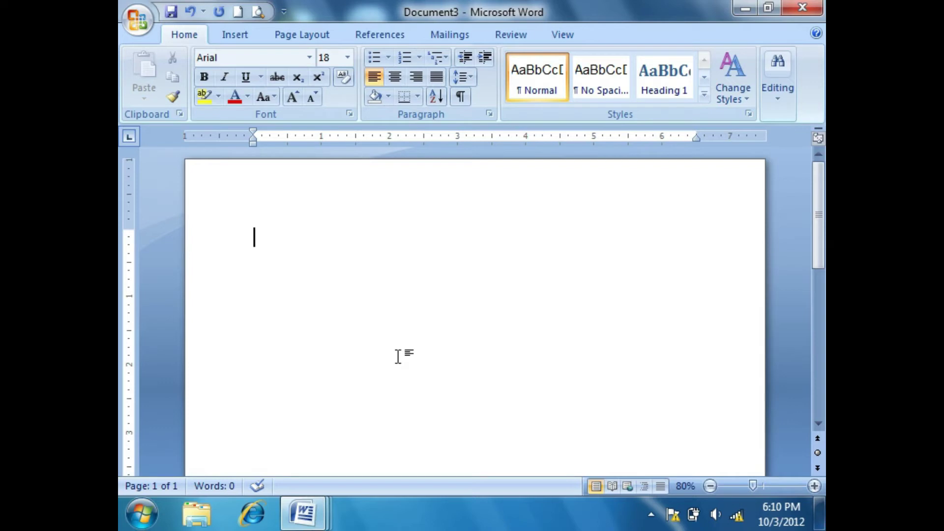
Step: Type 'Afghanistan' on the first line, correcting typos, and start a new line
text(afgna)
key(BackSpace)
key(BackSpace)
text(hanista)
key(BackSpace)
text(an)
key(Return)
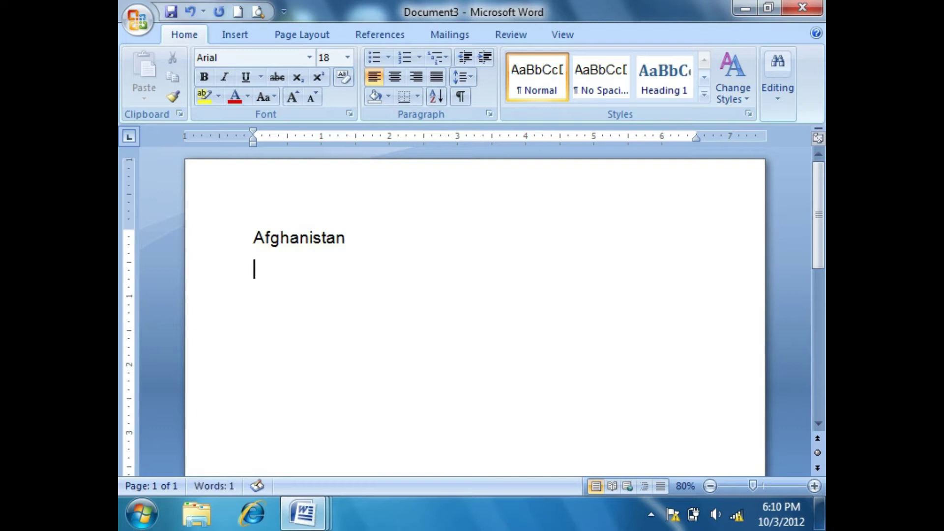
Step: Try Article numbering on Afghanistan, undo it, then apply the Heading 1 style instead
drag(360, 237, 258, 236)
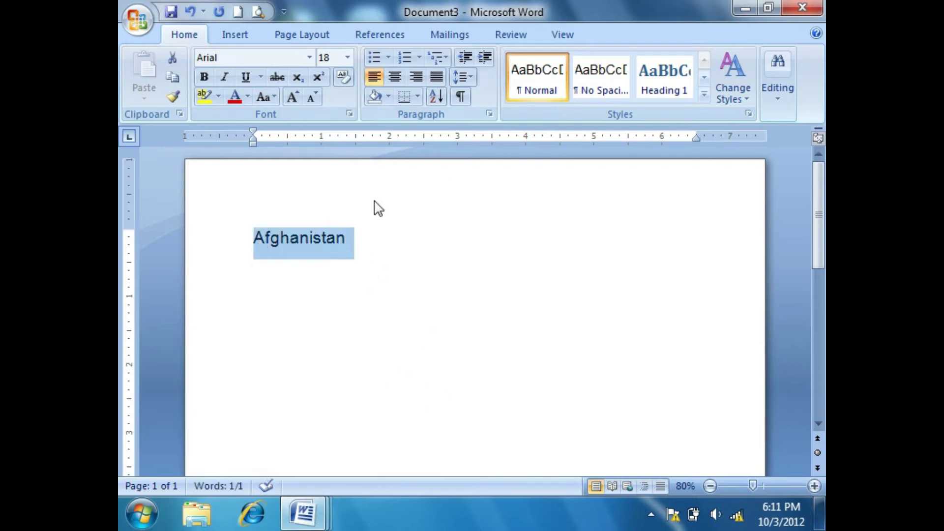
click(438, 57)
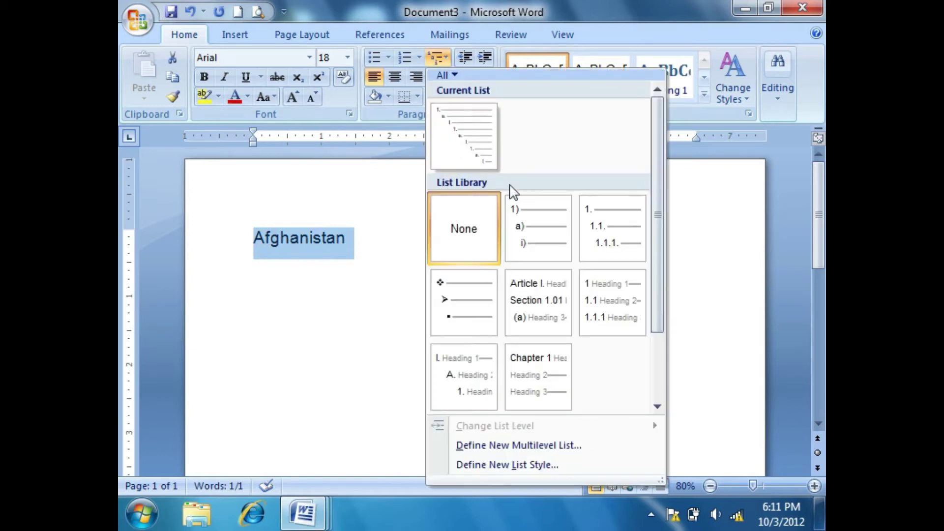
mouse_move(538, 302)
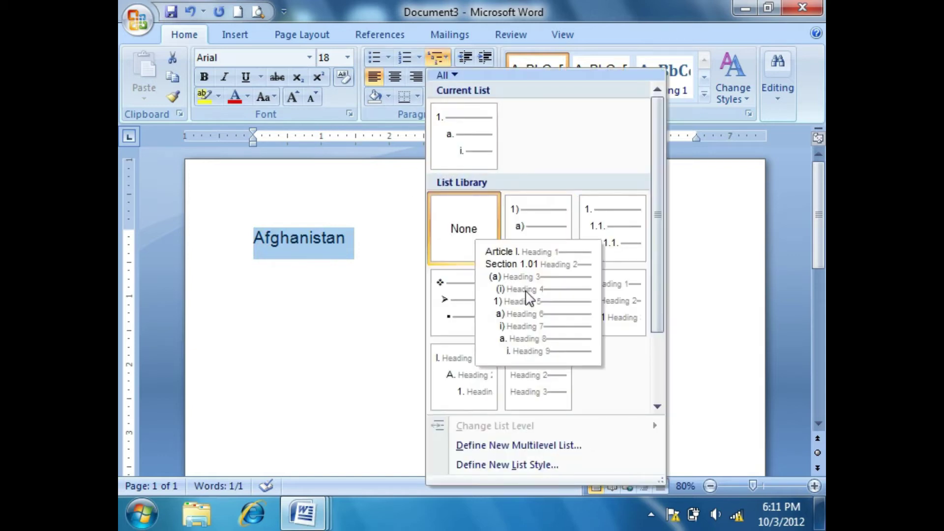
click(528, 295)
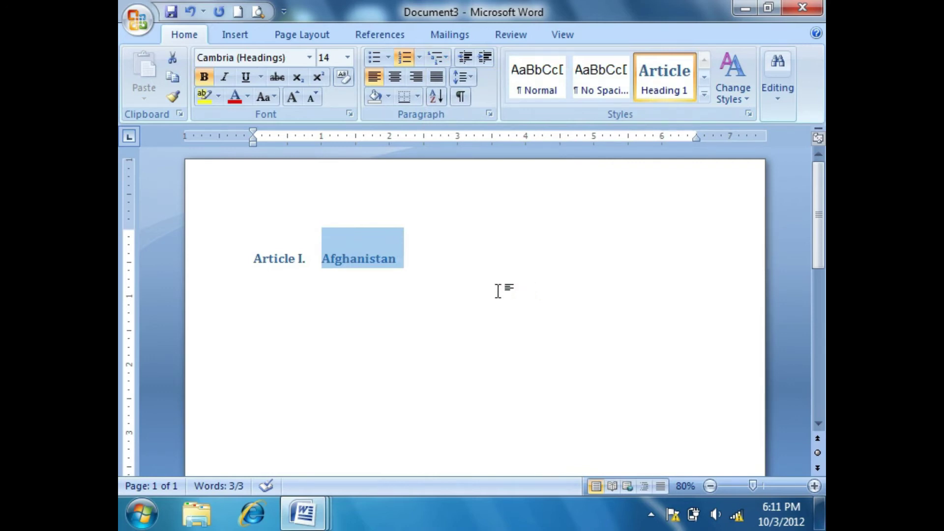
key(ctrl+z)
drag(408, 251, 238, 203)
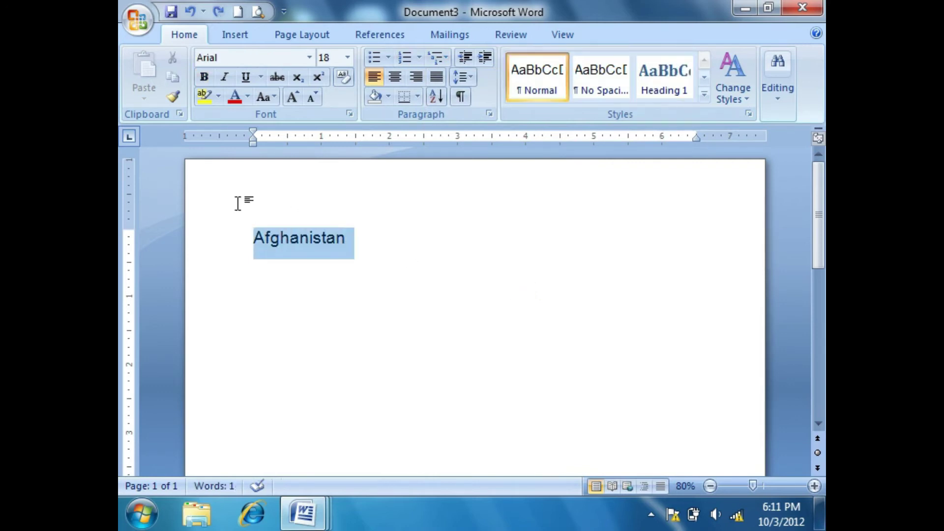
click(650, 92)
click(366, 287)
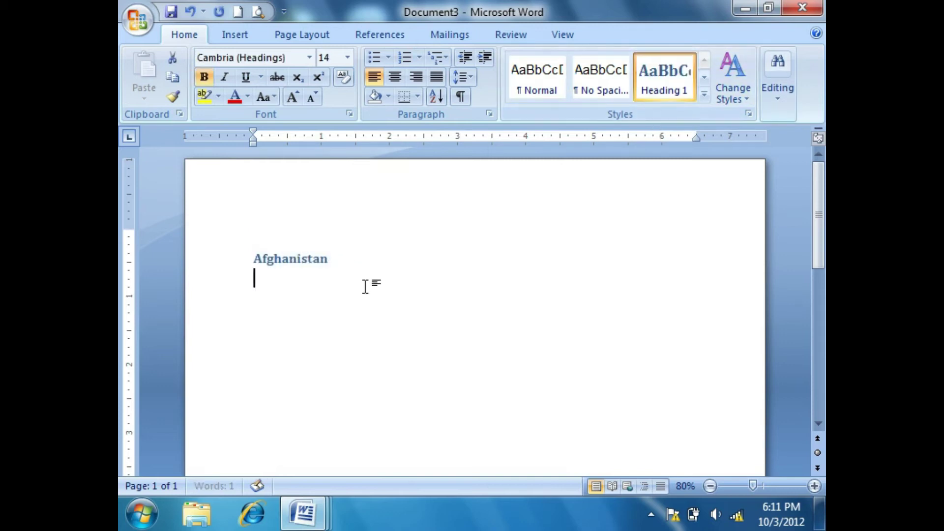
Step: Type Kabul, Nangarhar and Laghman on separate lines below Afghanistan
text(kabul)
key(Return)
text(nanag)
key(BackSpace)
key(BackSpace)
text(garh)
key(Return)
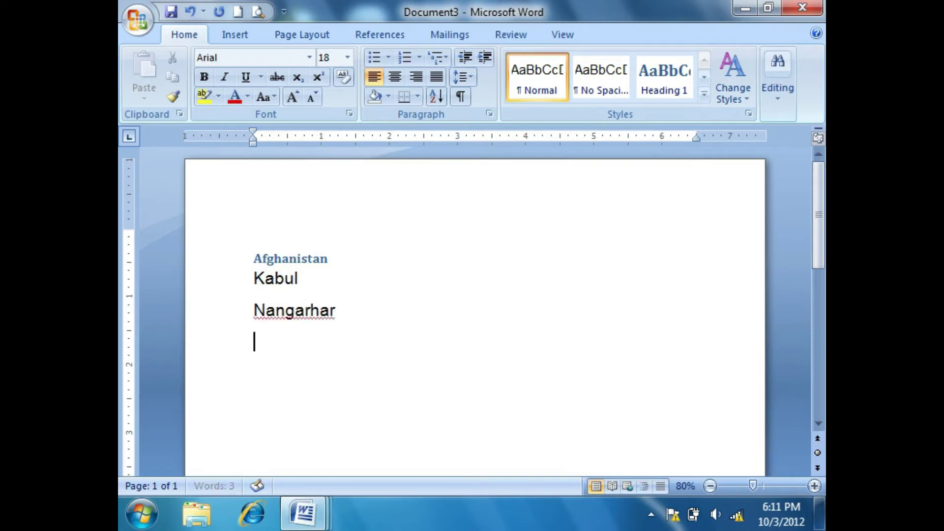
text(laghman)
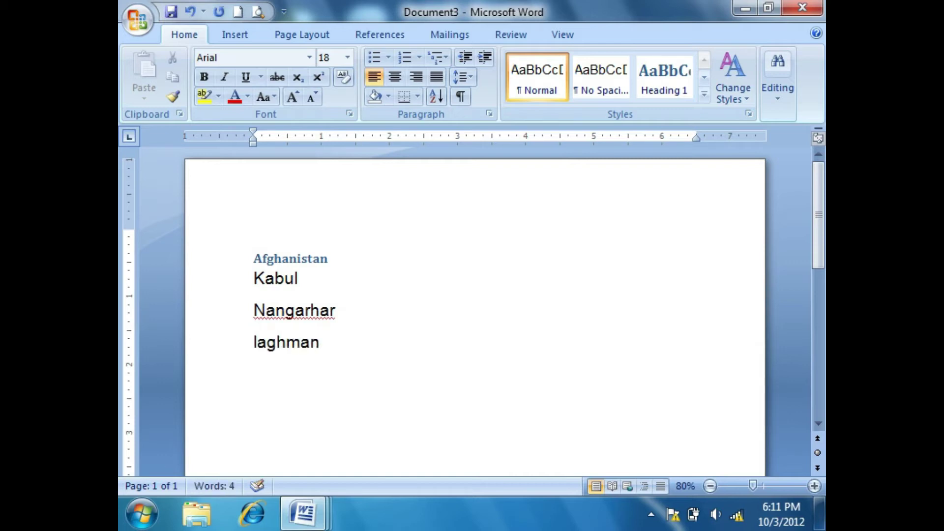
key(Return)
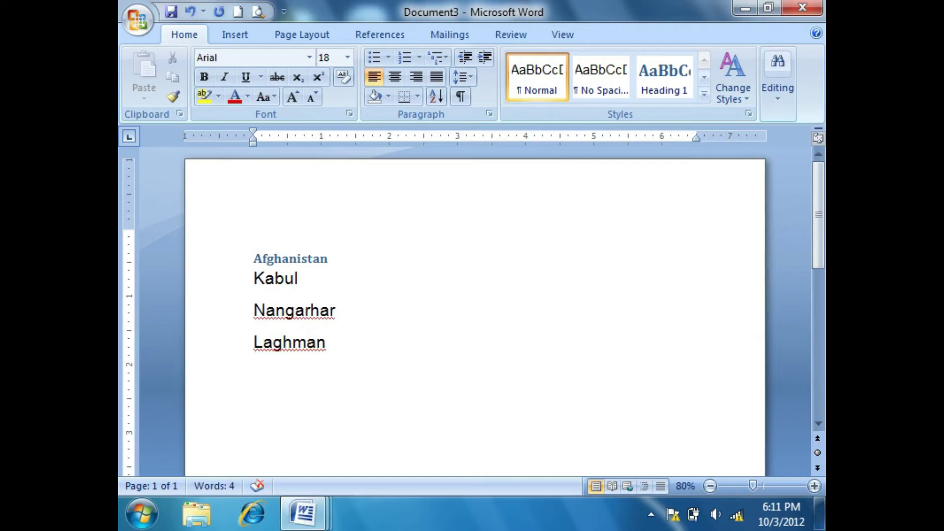
Step: Apply Heading 2 to the Kabul, Nangarhar and Laghman lines and add a line below
text(kuma)
key(BackSpace)
key(BackSpace)
key(BackSpace)
key(BackSpace)
drag(333, 364, 255, 280)
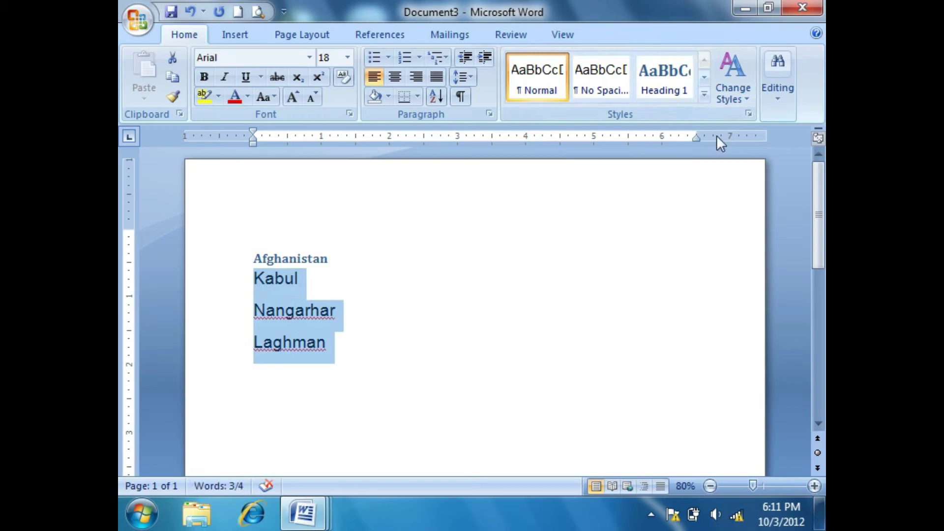
click(705, 97)
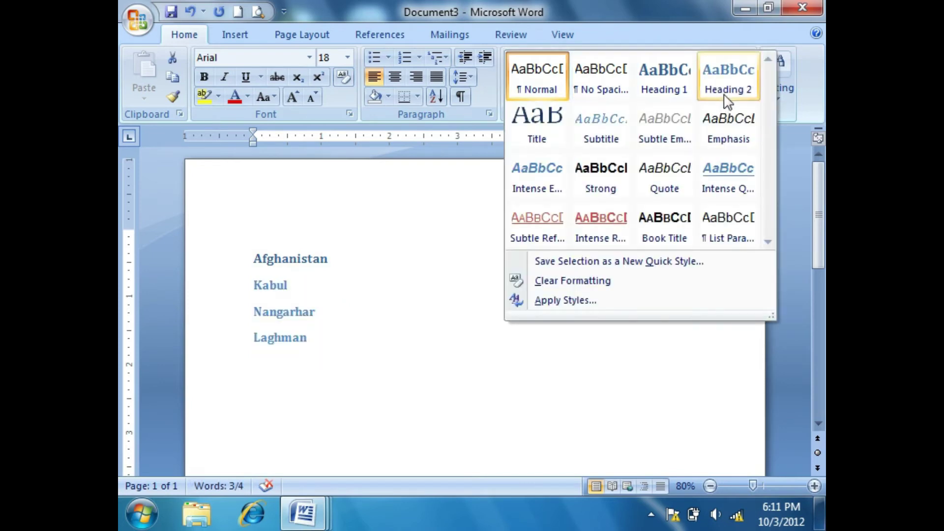
click(727, 99)
click(412, 356)
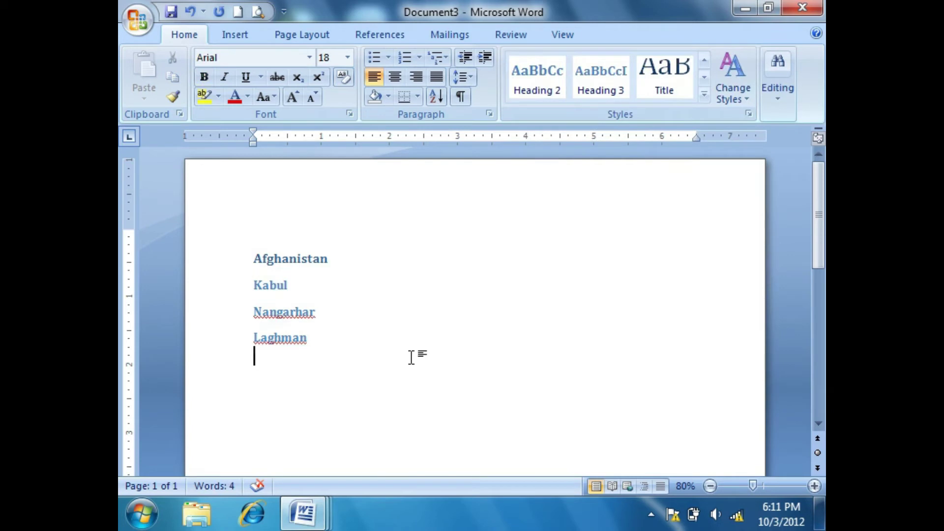
key(Return)
Step: Type Pakistan, KPK, Punjab and Sindh on separate lines
text(pakistan)
key(Return)
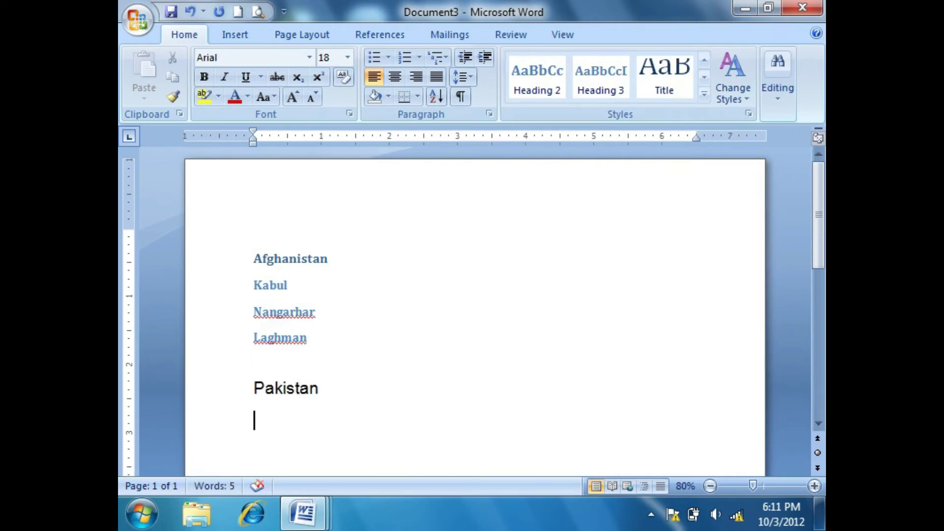
text(KPK)
key(Return)
text(Punjab)
key(Return)
text(Sing)
key(BackSpace)
text(dh)
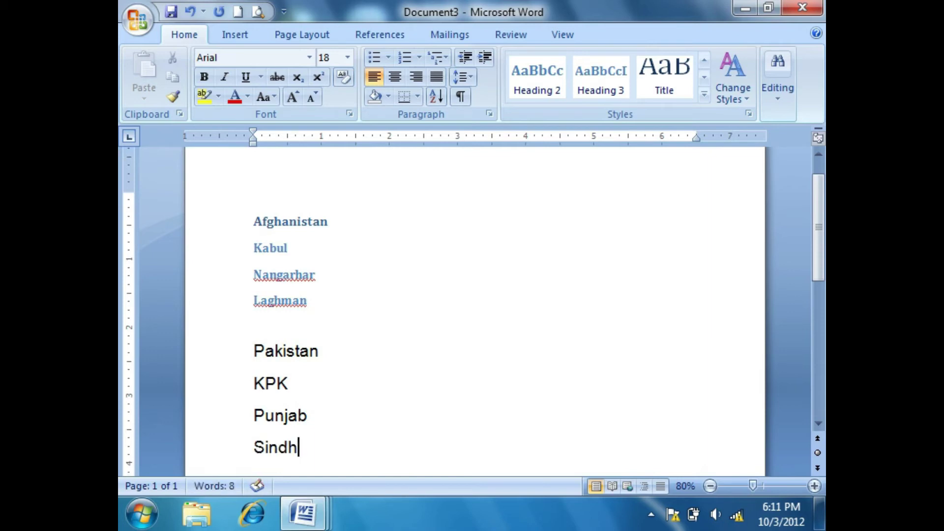
Step: Make Pakistan Heading 1 and KPK, Punjab and Sindh Heading 2, then start a new line
drag(341, 364, 256, 343)
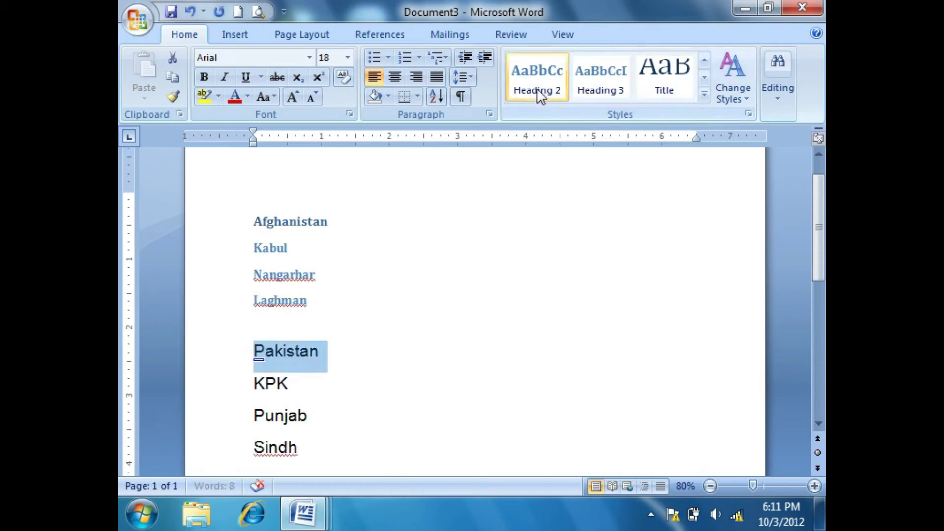
click(704, 95)
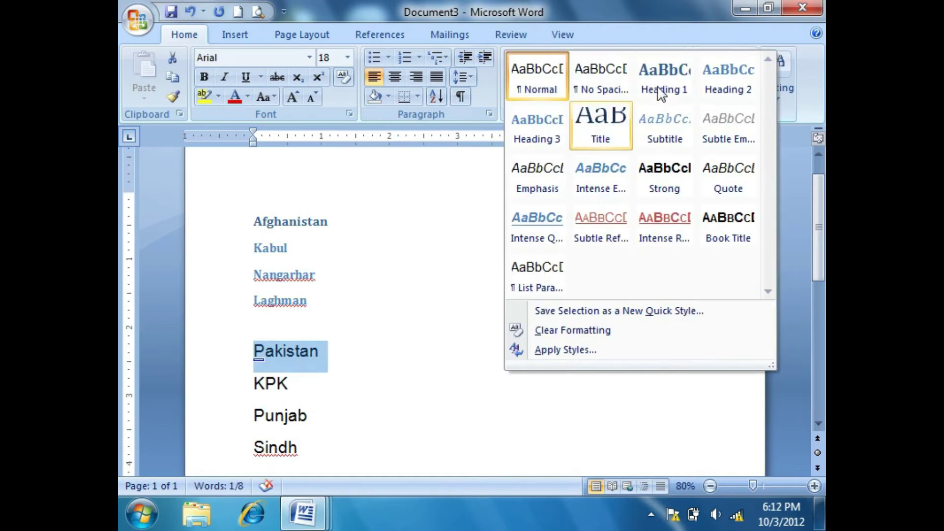
click(664, 84)
drag(308, 449, 254, 376)
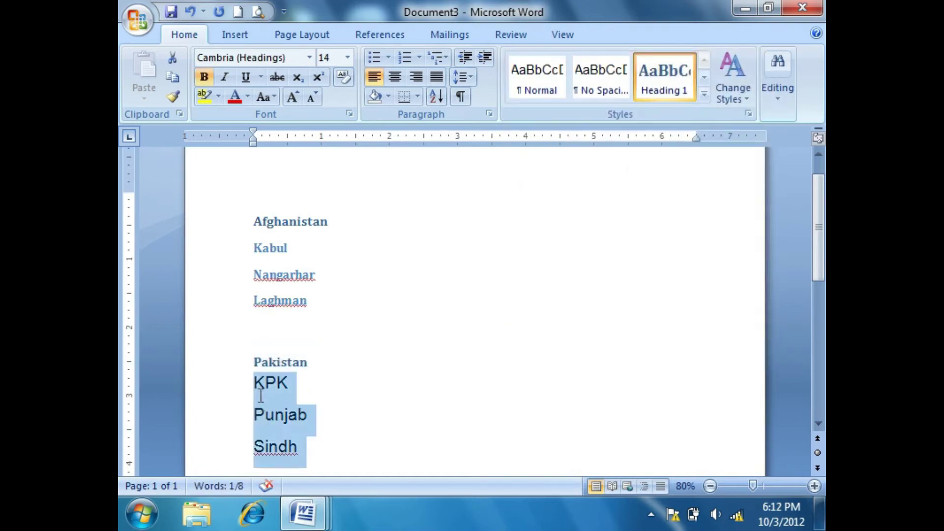
click(706, 94)
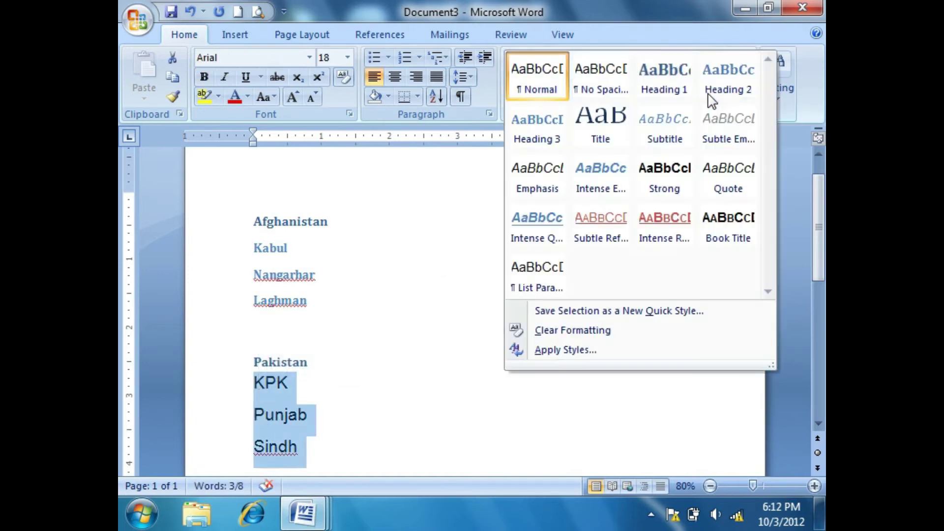
click(740, 86)
click(342, 444)
key(Return)
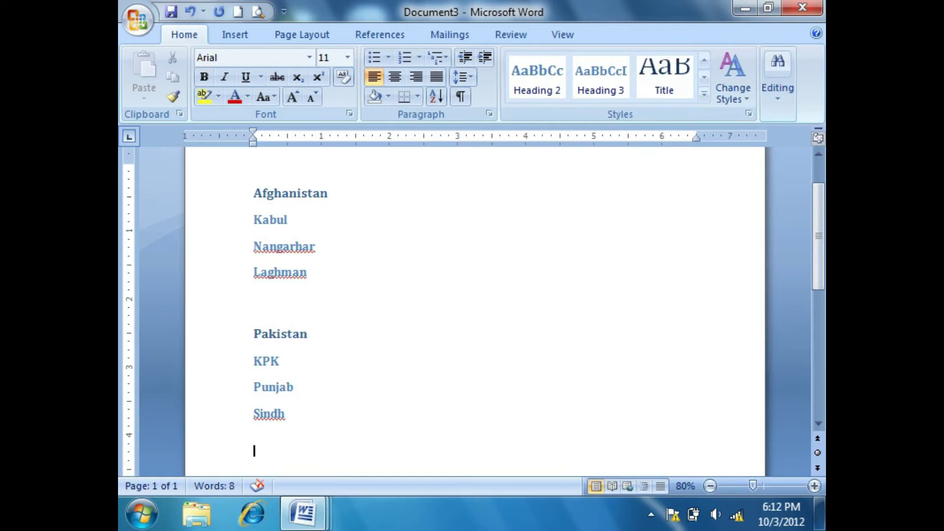
Step: Type Iran, Tehran and Aspahan on separate lines
text(Iran)
key(Return)
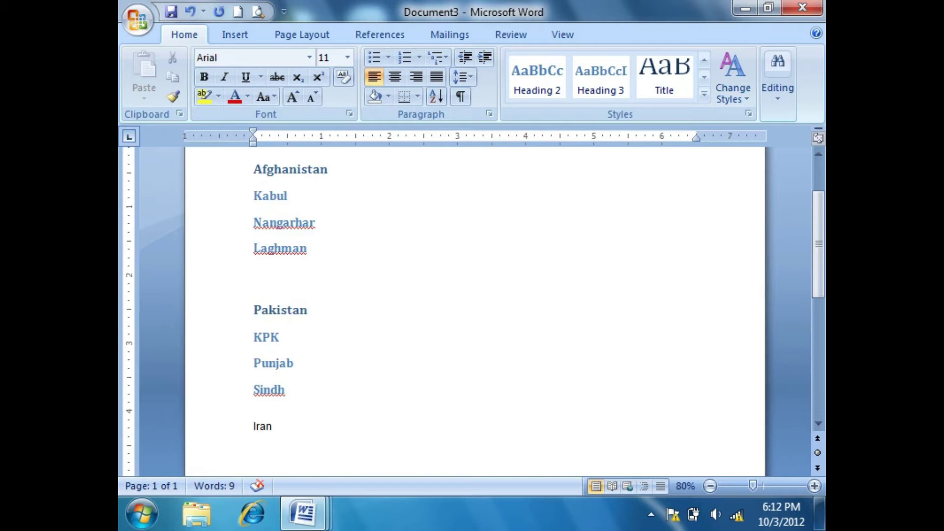
text(Tehran)
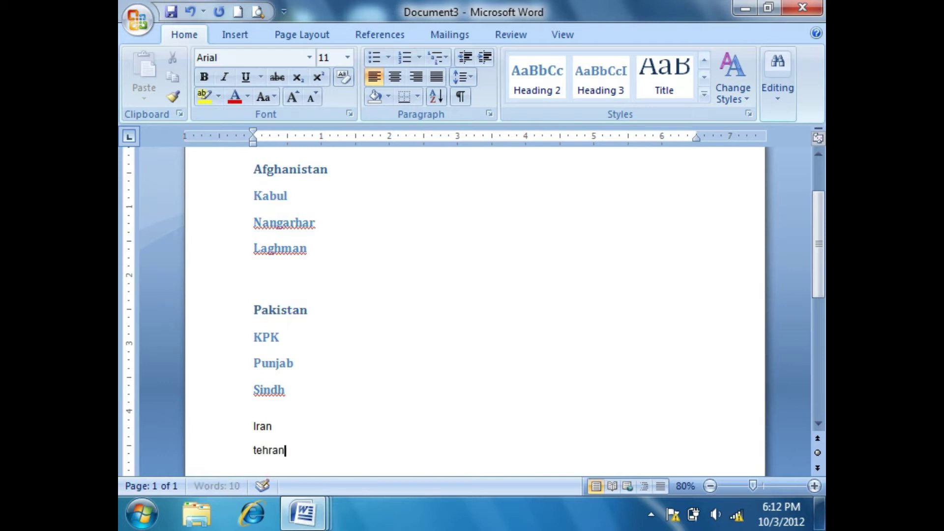
key(Return)
text(as)
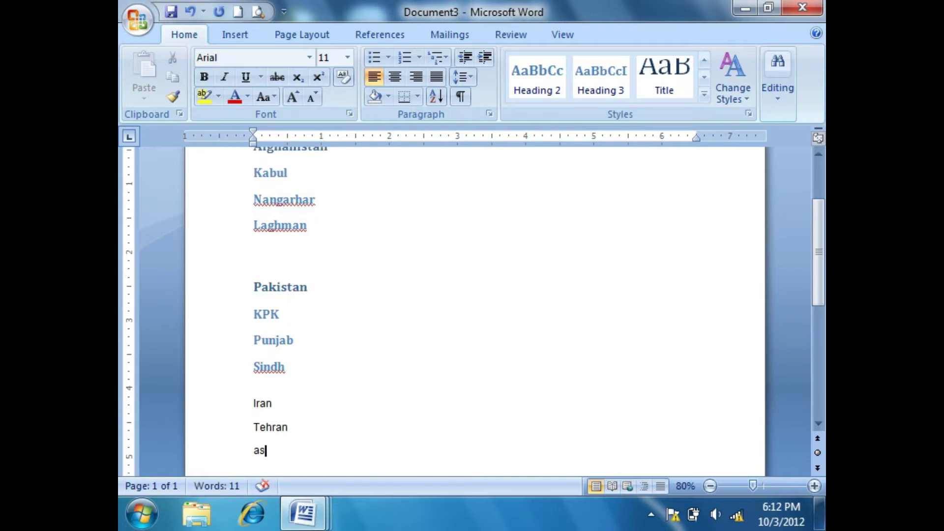
text(pahan)
key(Return)
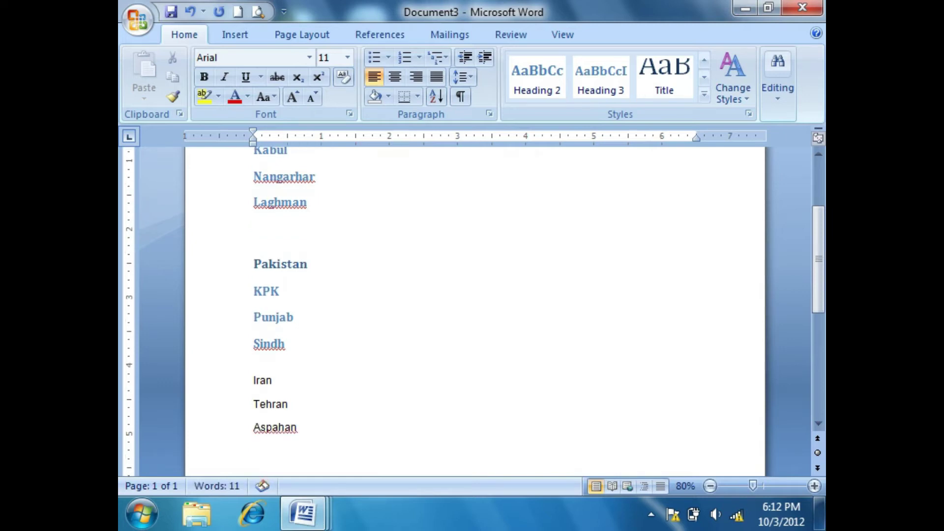
Step: Make Iran Heading 1 and Tehran and Aspahan Heading 2
click(246, 380)
click(704, 95)
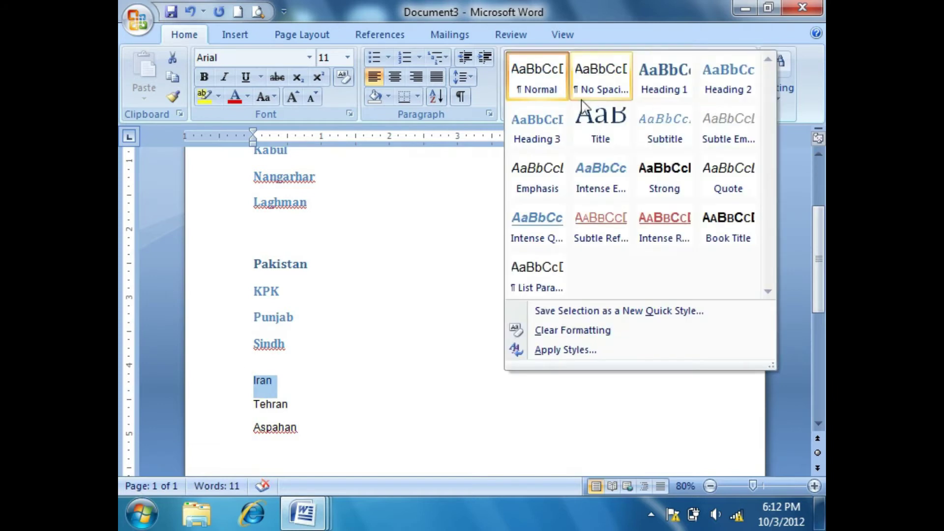
click(661, 86)
drag(320, 441, 254, 410)
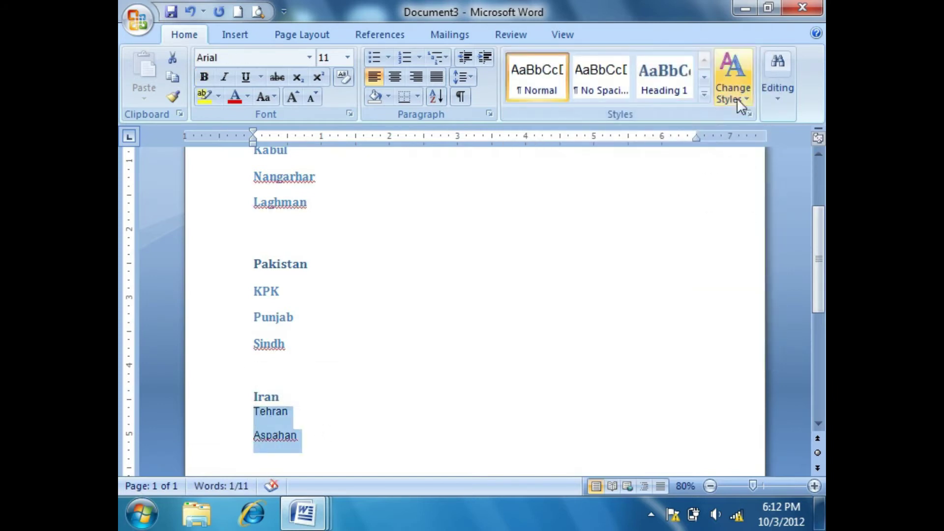
click(704, 96)
click(730, 81)
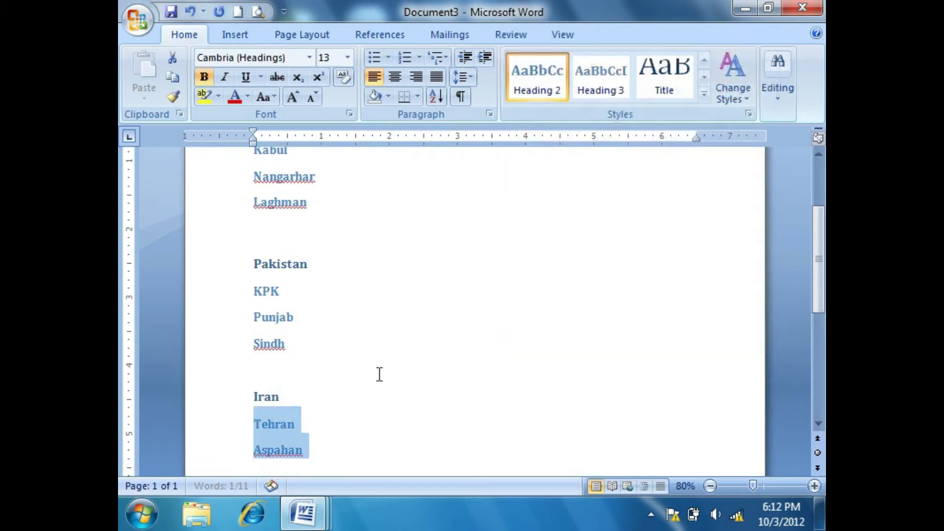
click(378, 375)
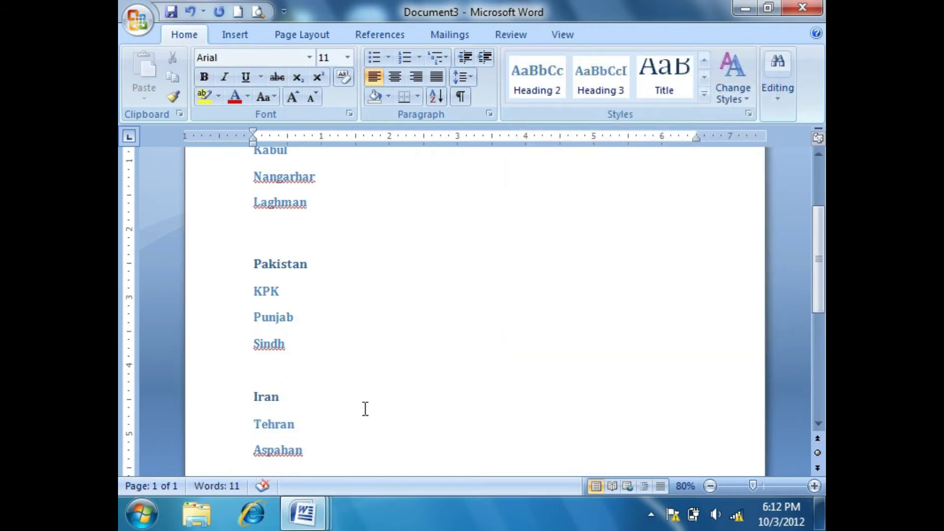
scroll(363, 430, up, 1)
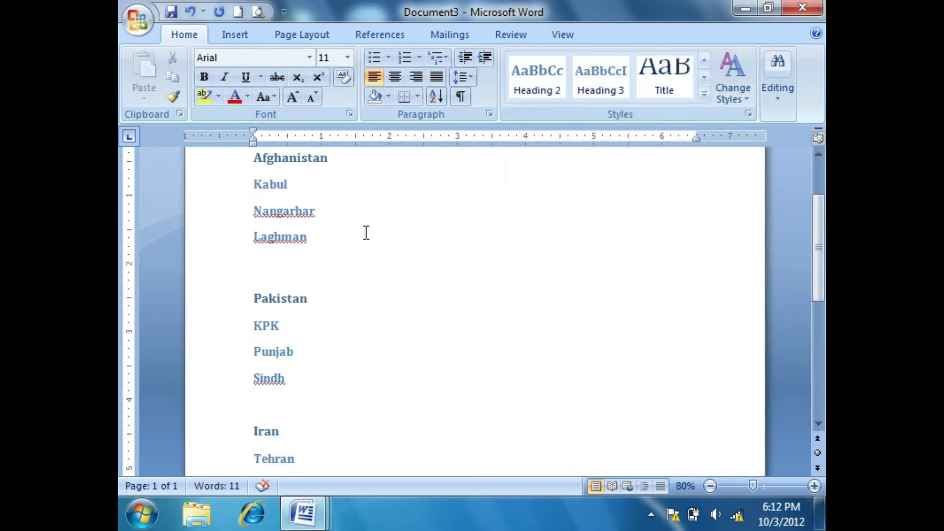
Step: Apply the Article/Section heading list to the whole document and review the resulting numbering
scroll(366, 232, up, 1)
key(ctrl+a)
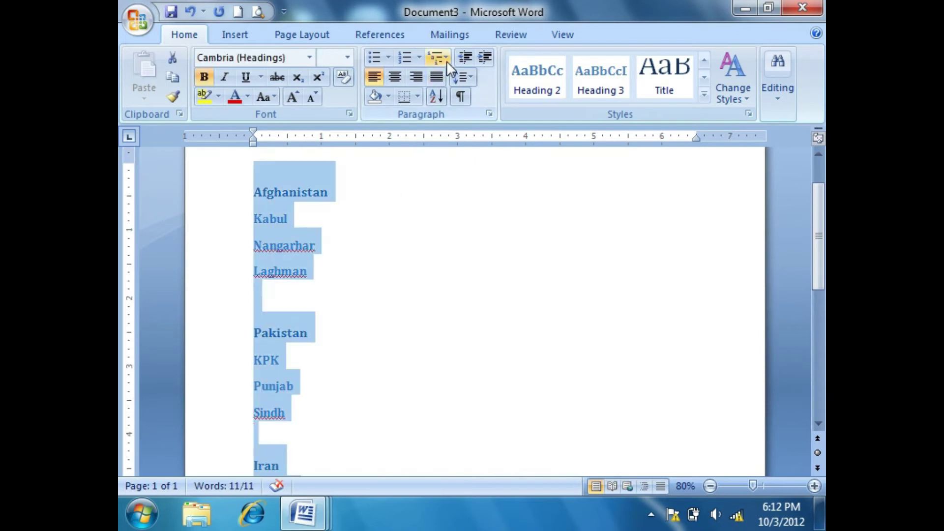
click(446, 61)
mouse_move(537, 301)
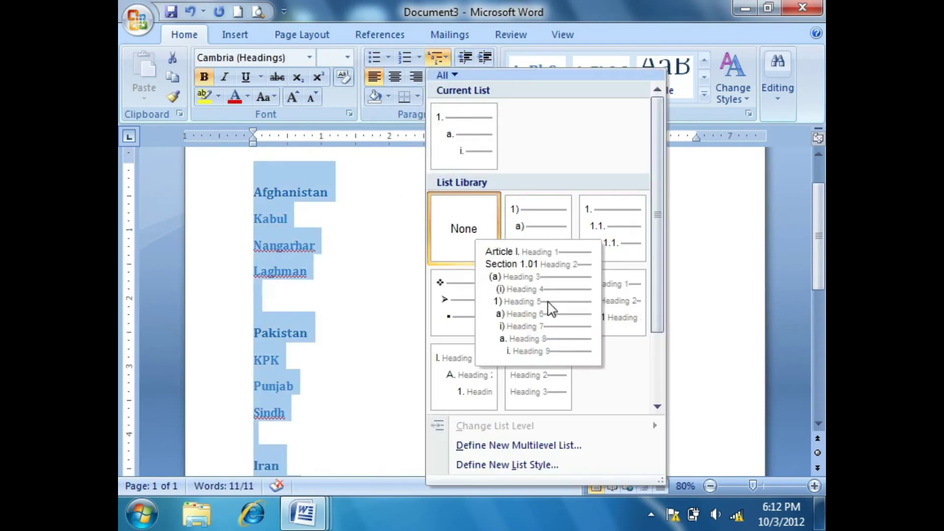
click(550, 308)
click(514, 337)
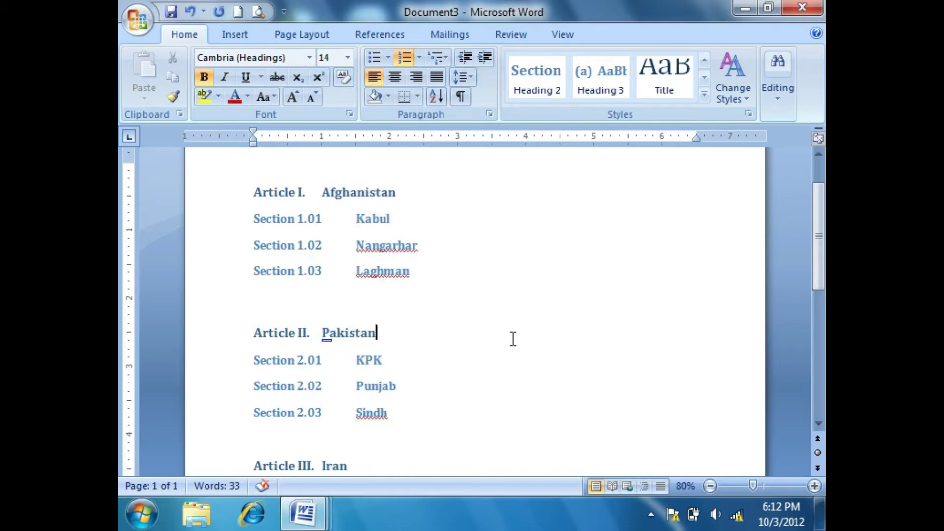
scroll(513, 339, down, 1)
scroll(513, 339, down, 1)
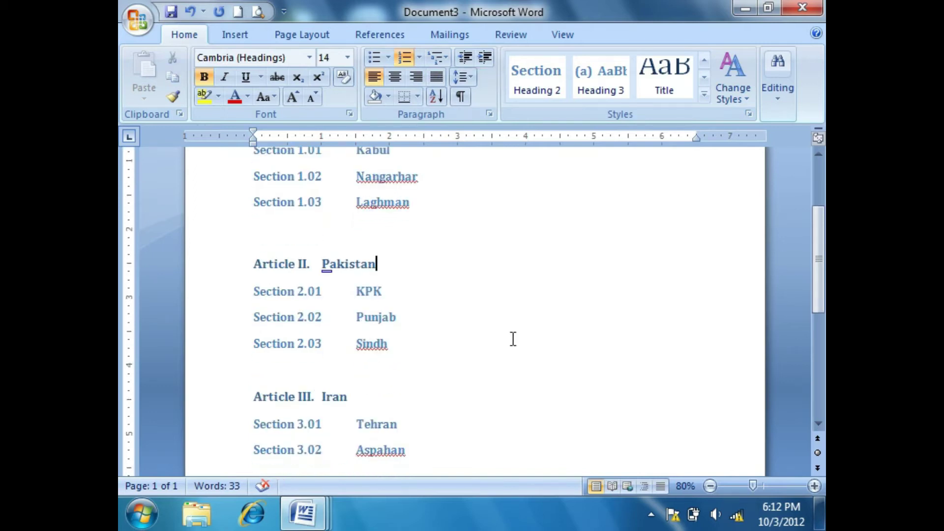
scroll(513, 338, up, 3)
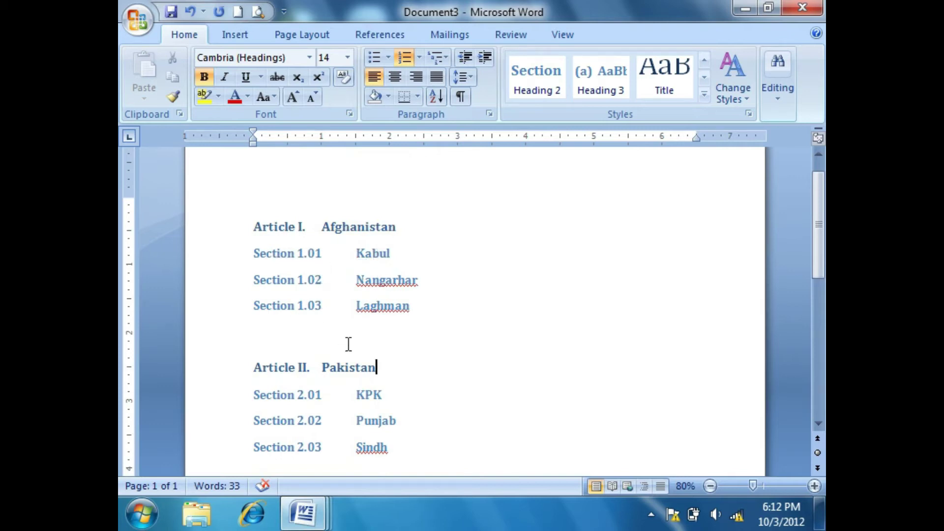
scroll(347, 343, down, 1)
scroll(311, 330, down, 1)
scroll(316, 324, down, 1)
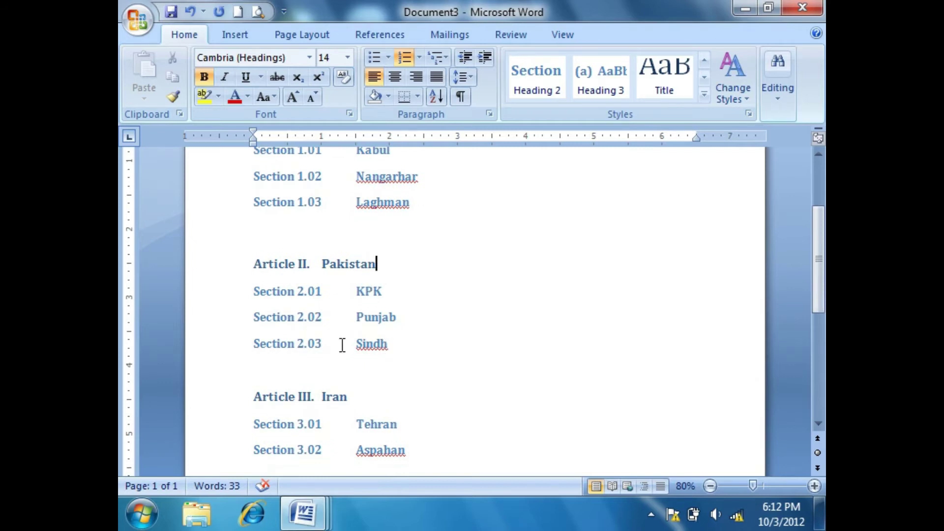
scroll(320, 354, down, 2)
scroll(315, 364, down, 1)
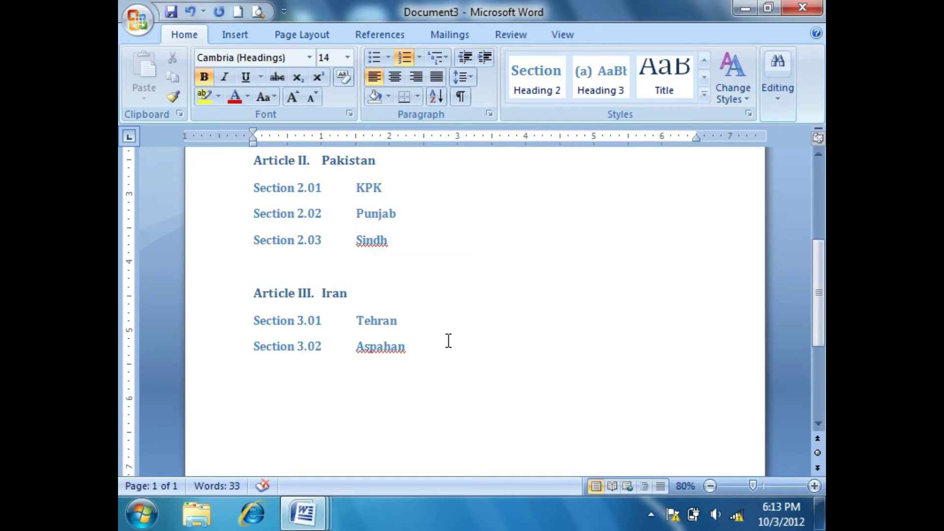
Step: Try demoting Pakistan to a third-level item, then undo so it stays Article II
click(388, 57)
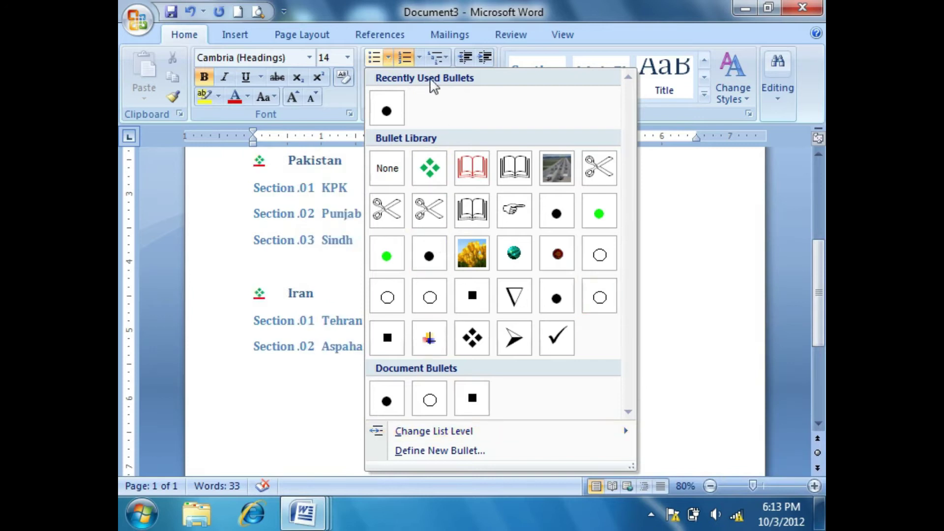
click(445, 58)
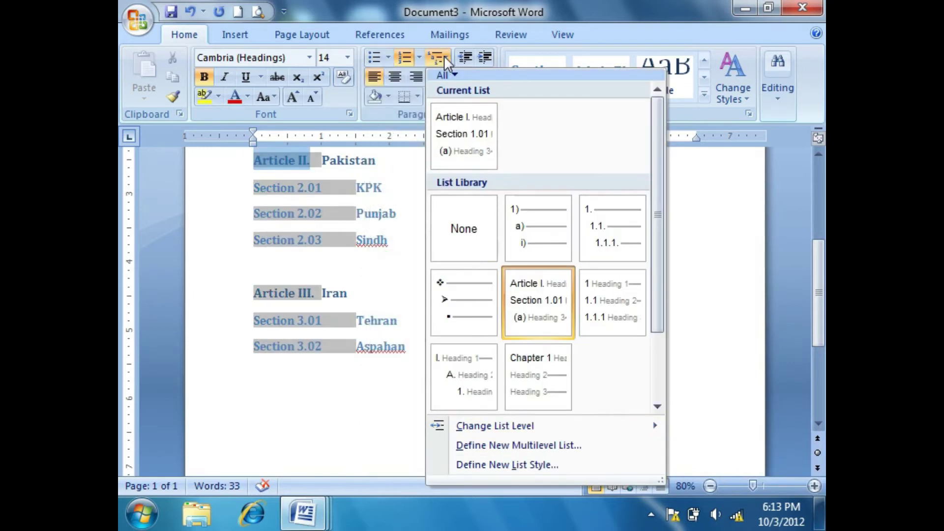
mouse_move(494, 426)
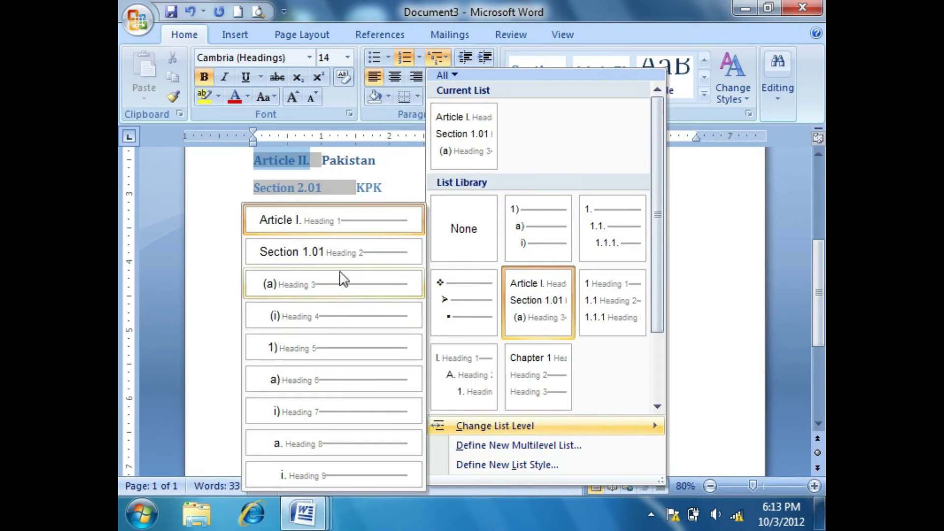
click(343, 285)
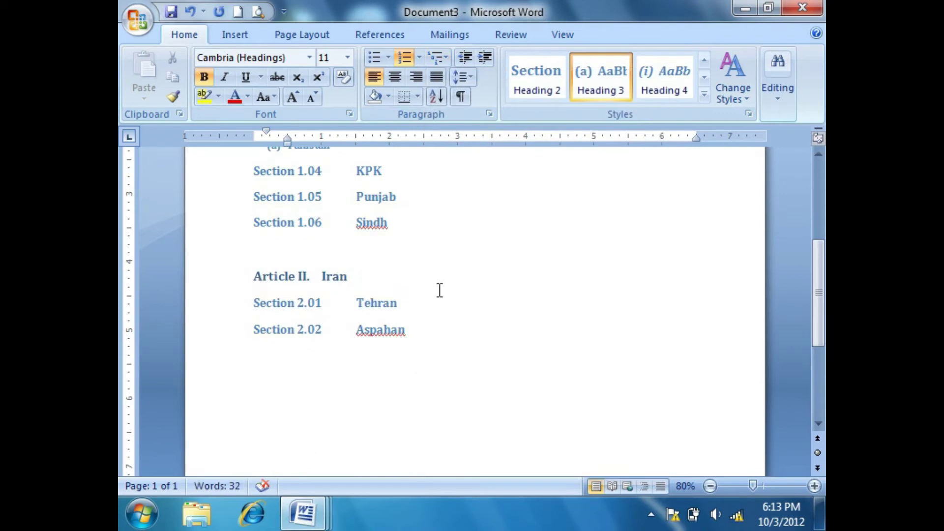
scroll(457, 291, up, 1)
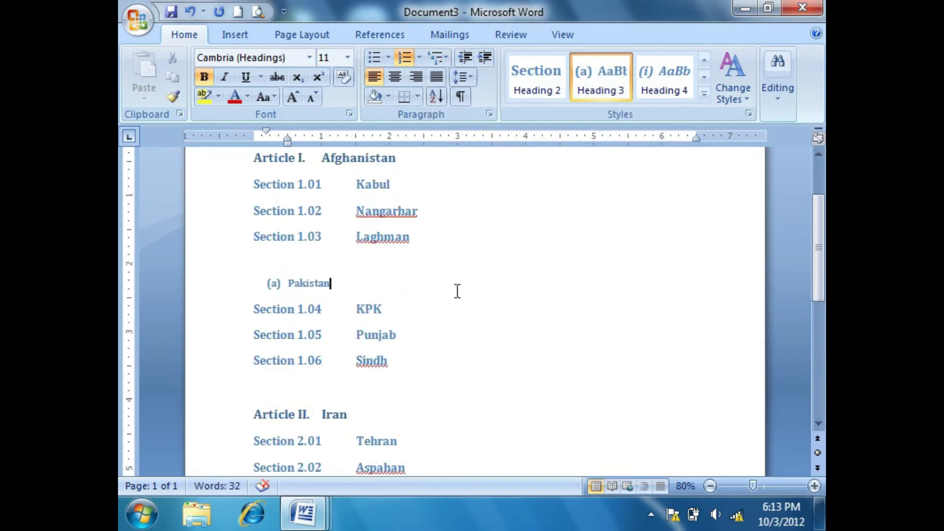
key(ctrl+z)
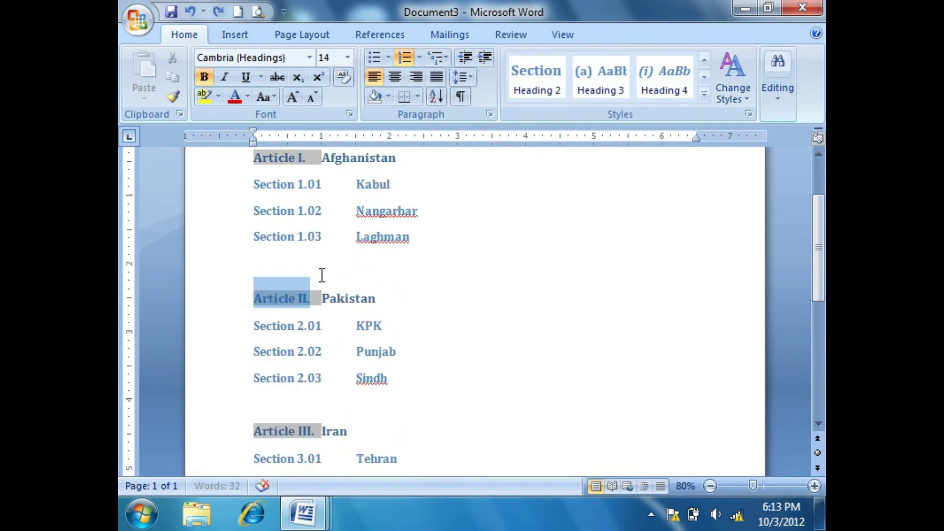
click(356, 351)
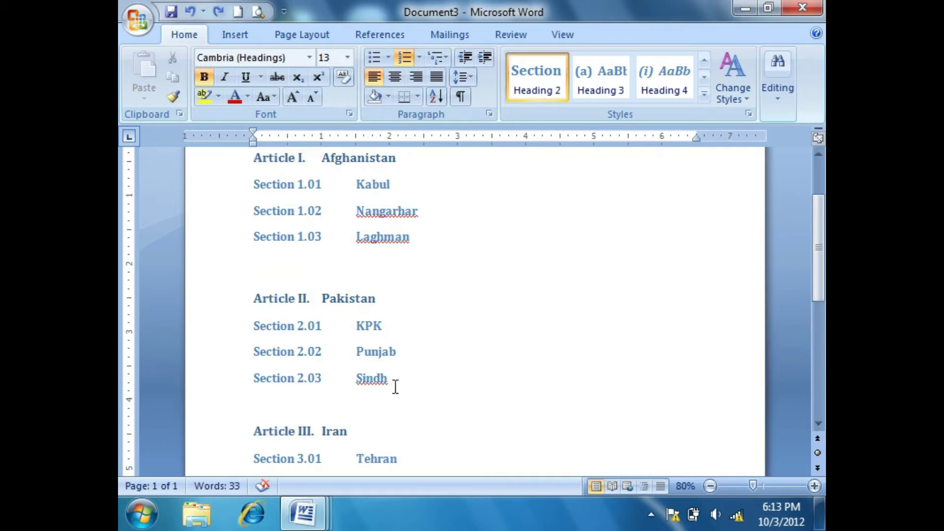
Step: Select the KPK, Punjab and Sindh lines and start a new multilevel list definition
drag(394, 385, 357, 326)
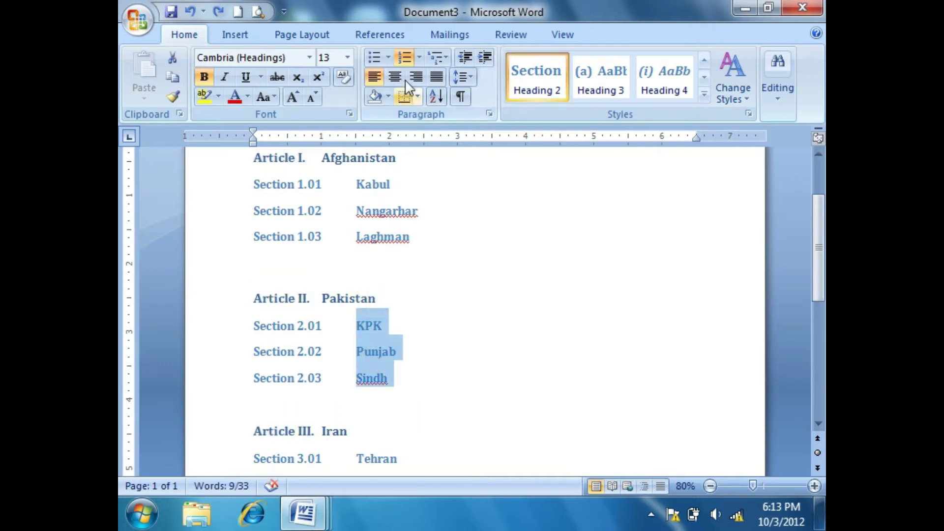
click(403, 350)
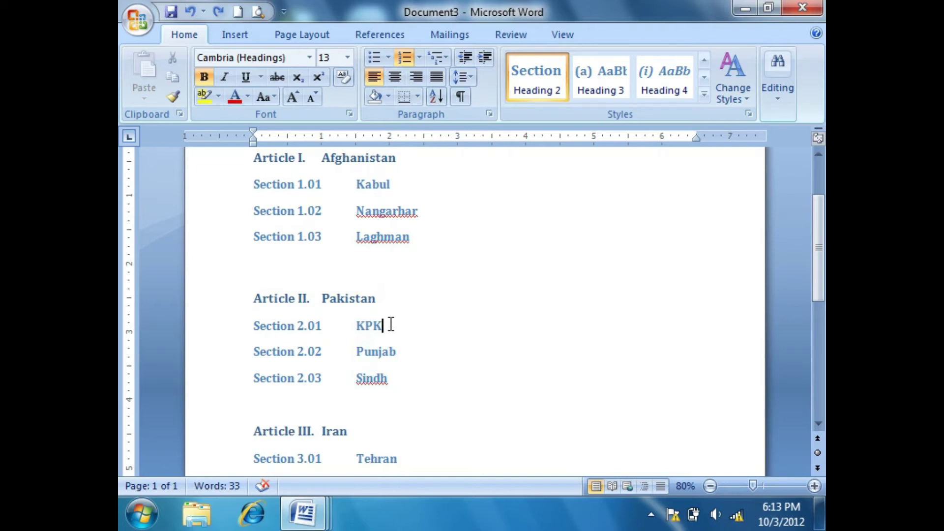
drag(398, 384, 357, 325)
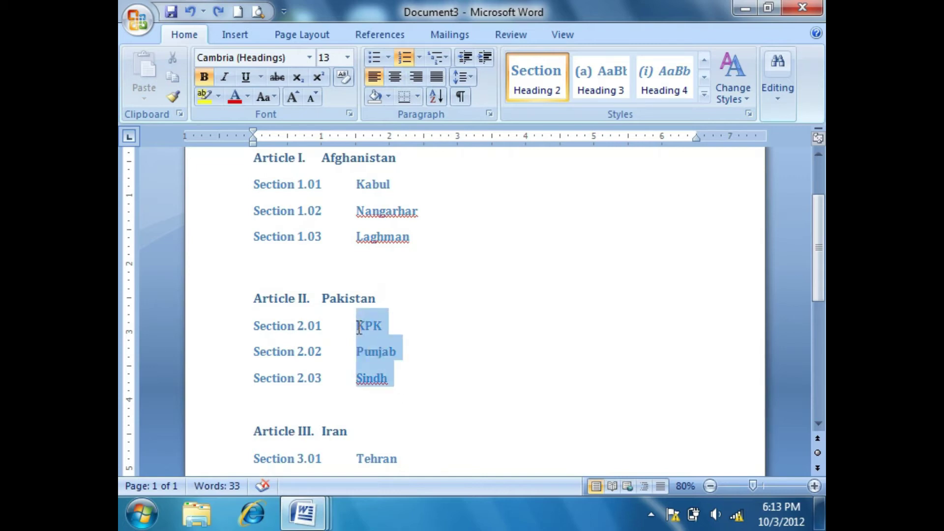
click(445, 58)
mouse_move(494, 426)
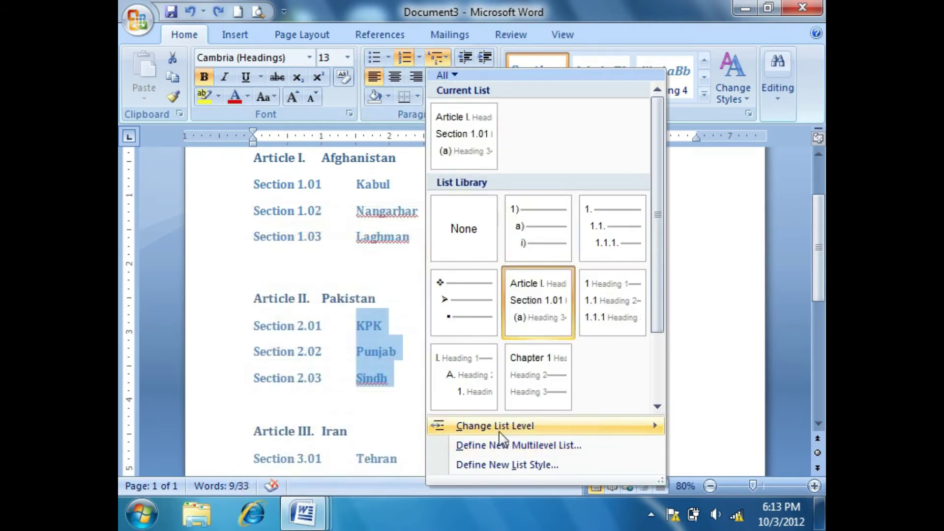
click(510, 446)
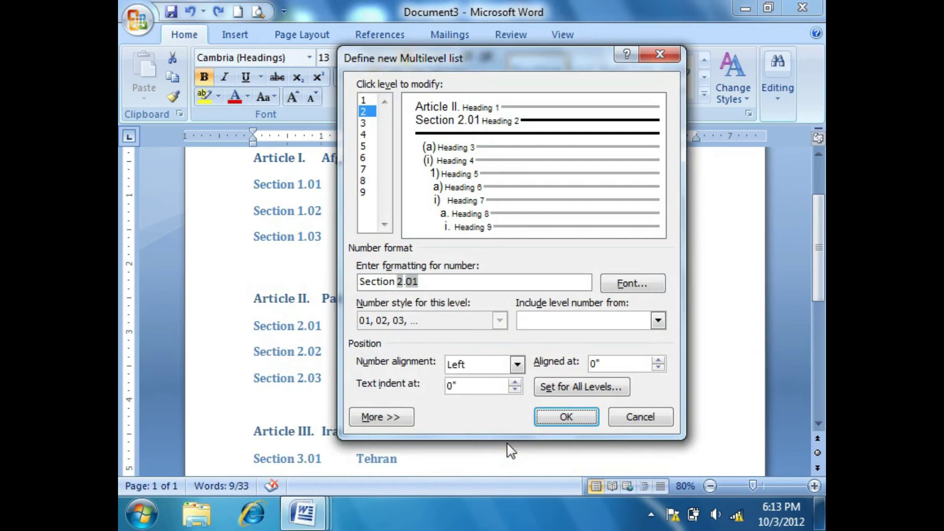
Step: Give the level-4 (i) numbers a red font and apply the list definition
click(366, 101)
click(365, 112)
click(365, 123)
click(366, 134)
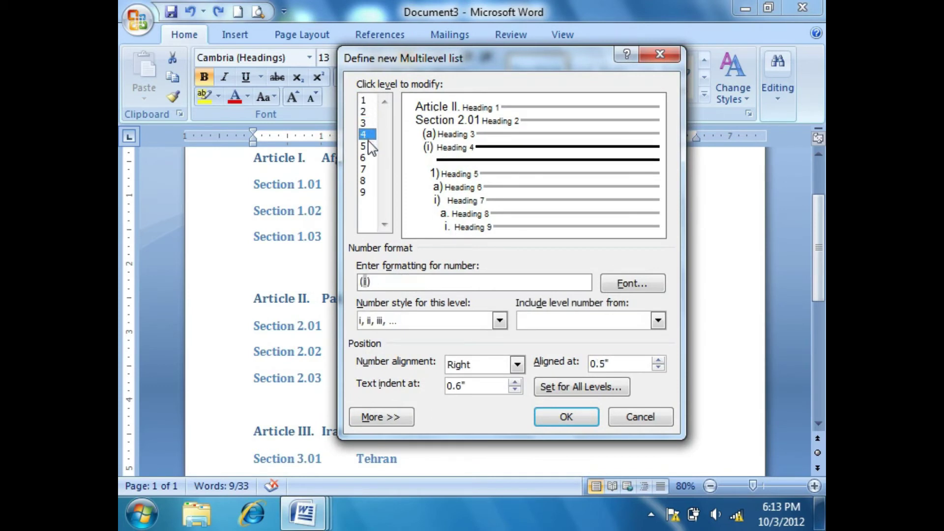
click(632, 284)
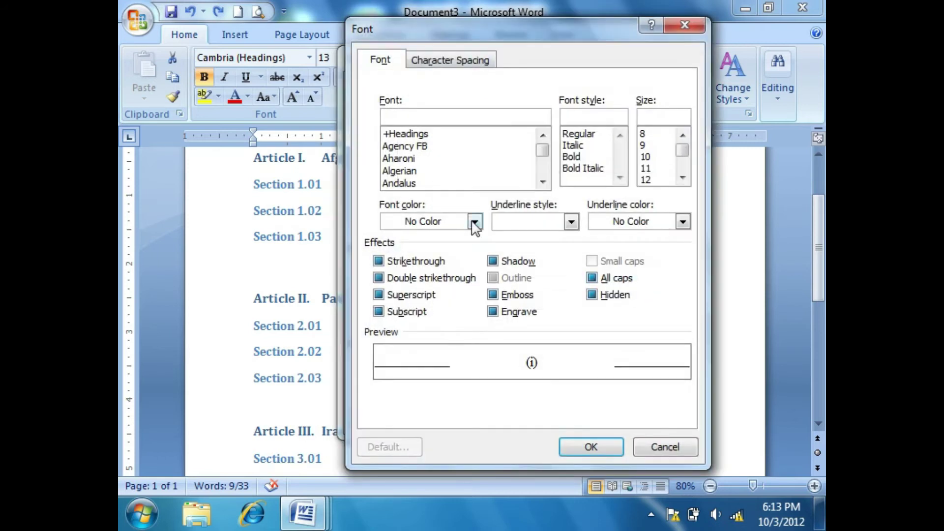
click(475, 221)
click(405, 375)
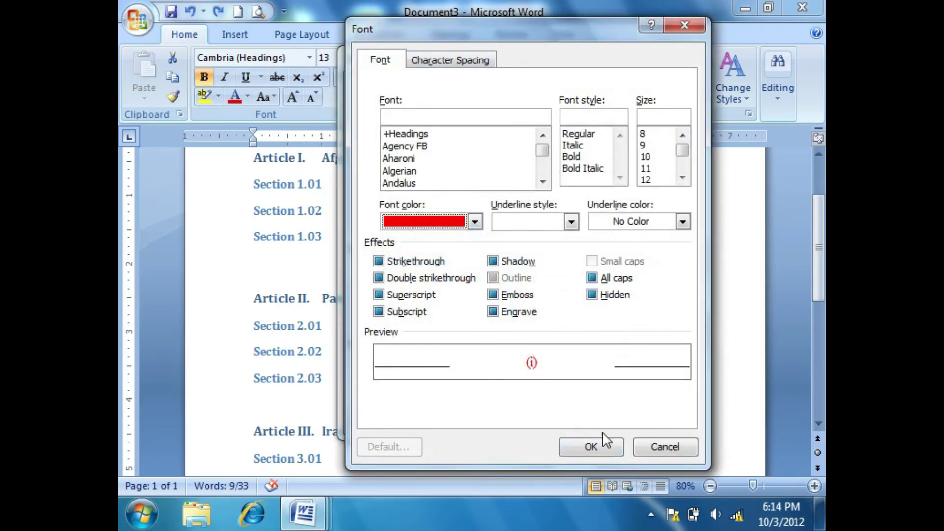
click(596, 444)
click(565, 417)
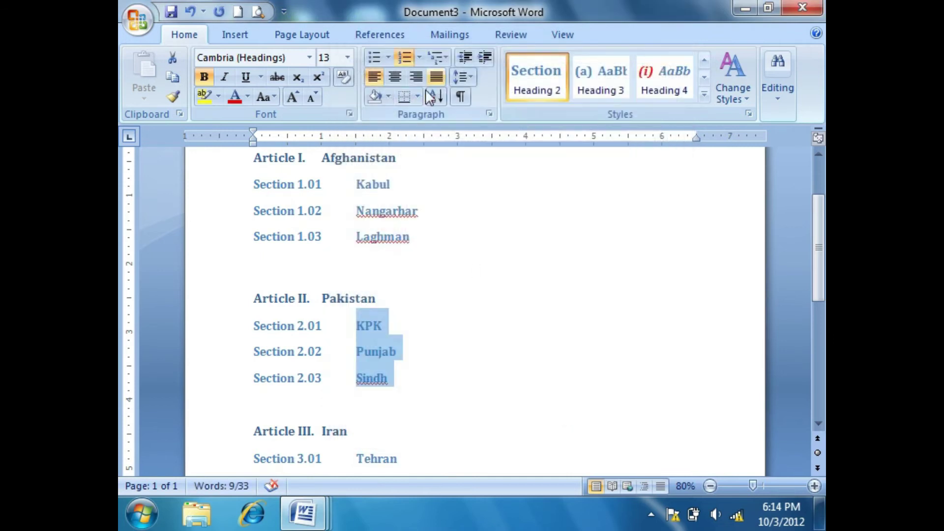
click(445, 59)
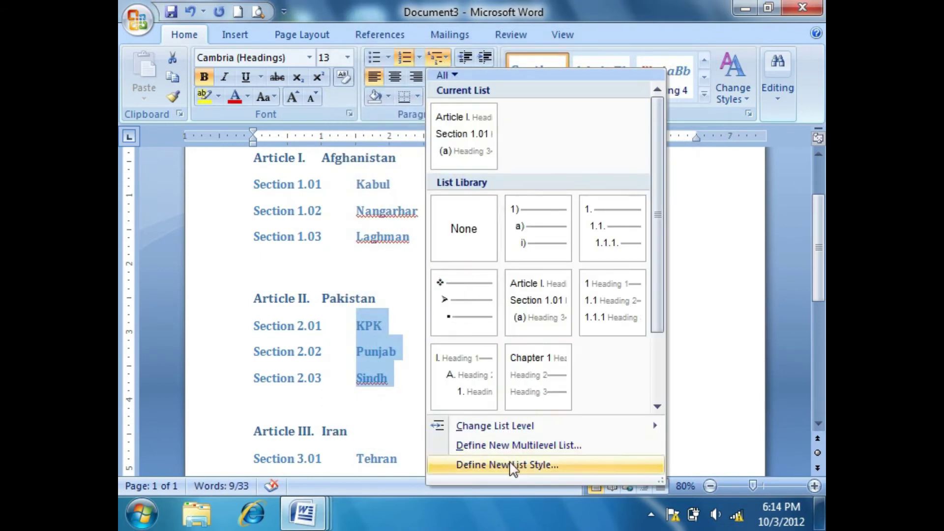
click(510, 462)
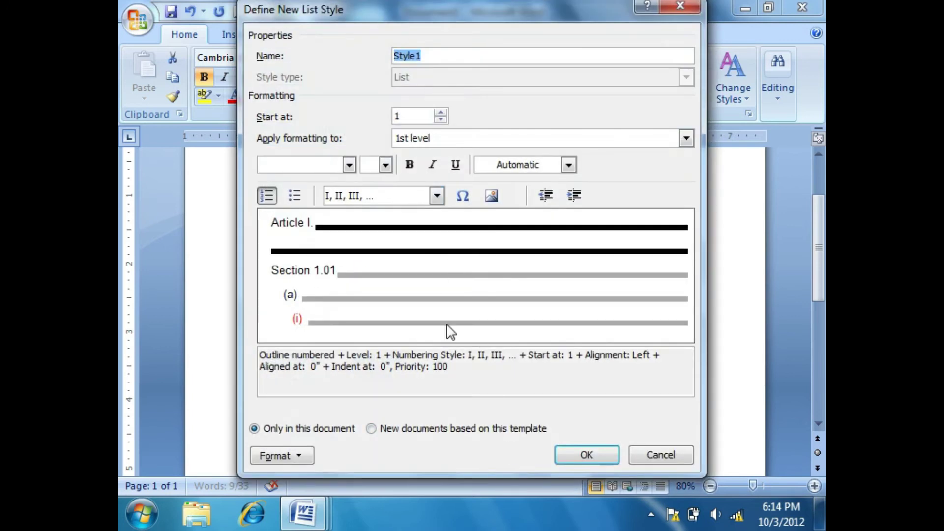
key(Escape)
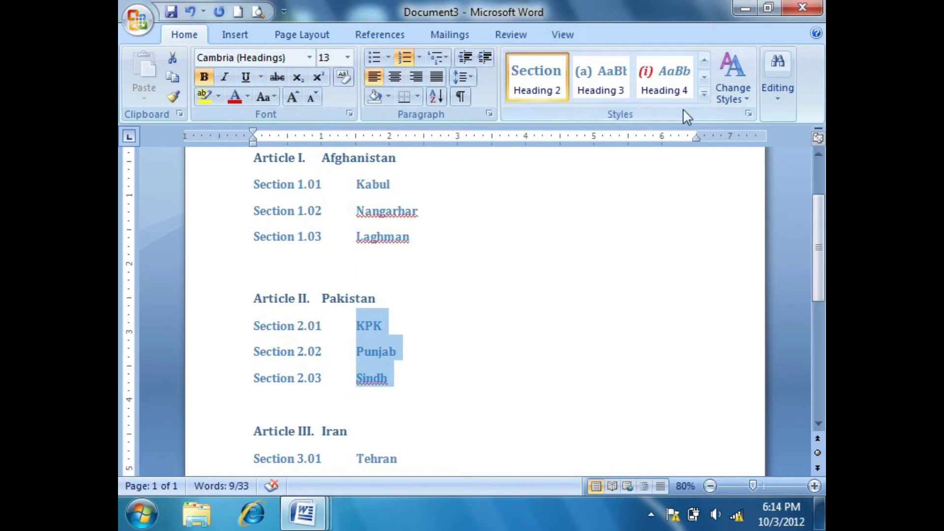
click(704, 95)
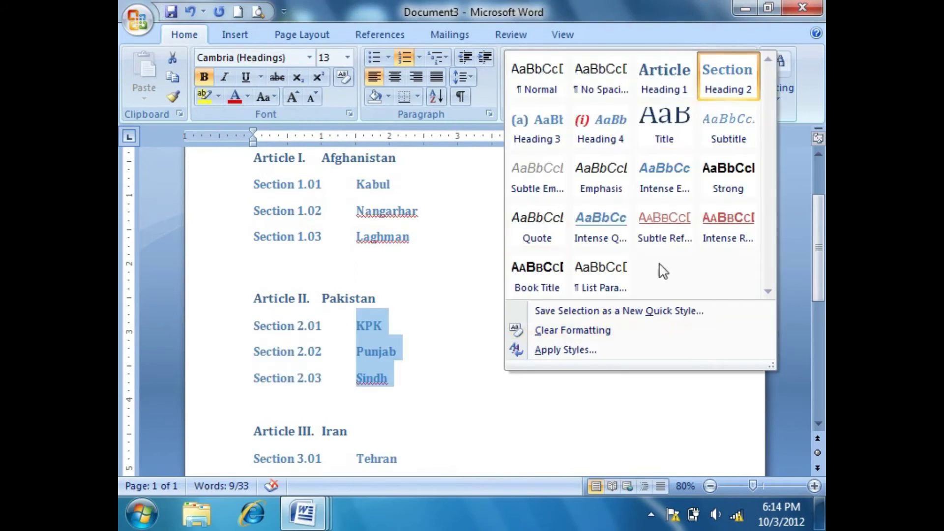
click(584, 351)
click(254, 206)
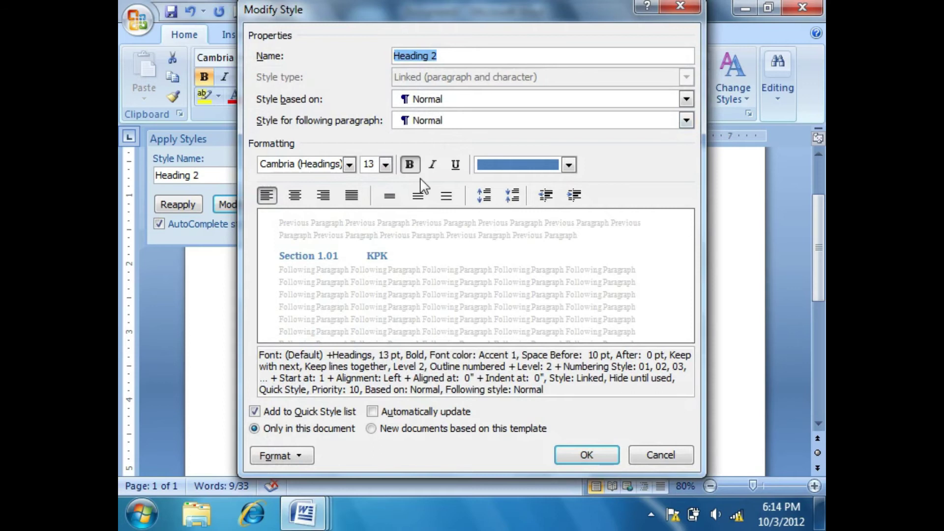
key(Return)
click(338, 140)
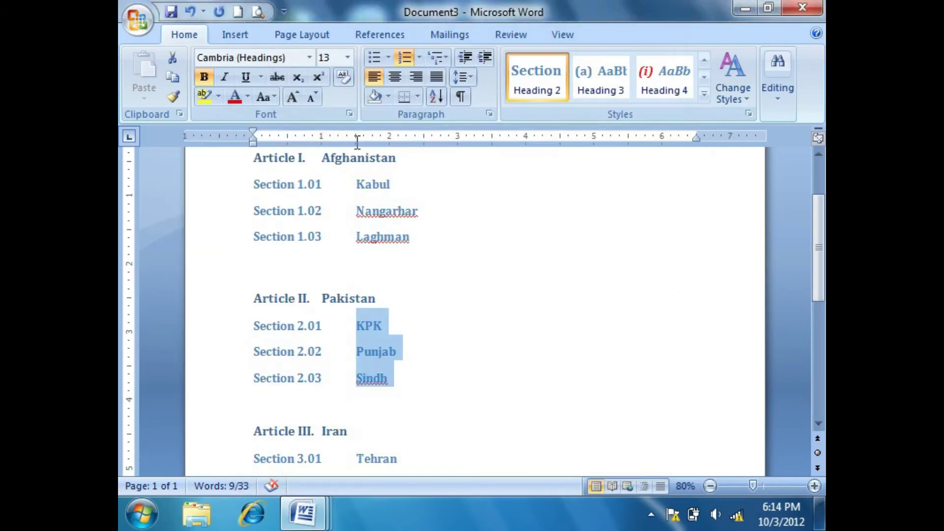
click(540, 213)
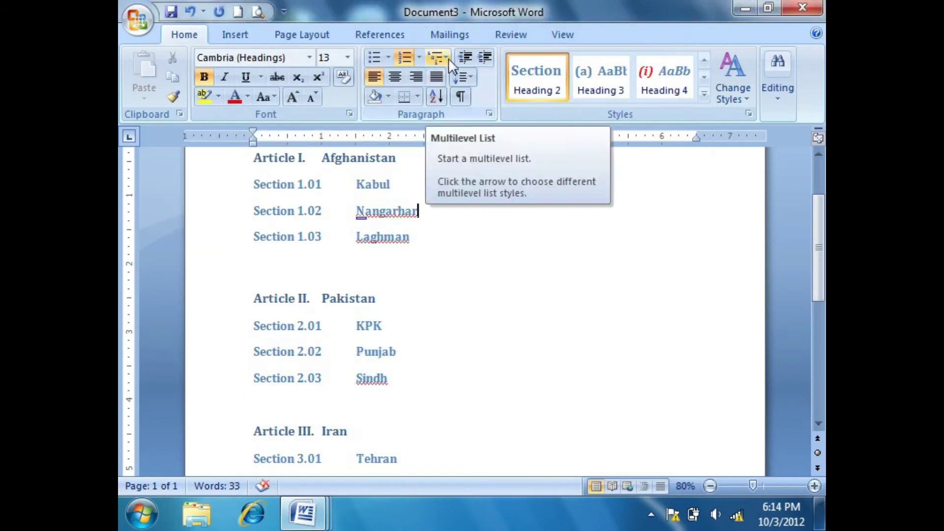
Step: Start a new 17-point Arial document and enter the =rand() sample-text command
click(238, 11)
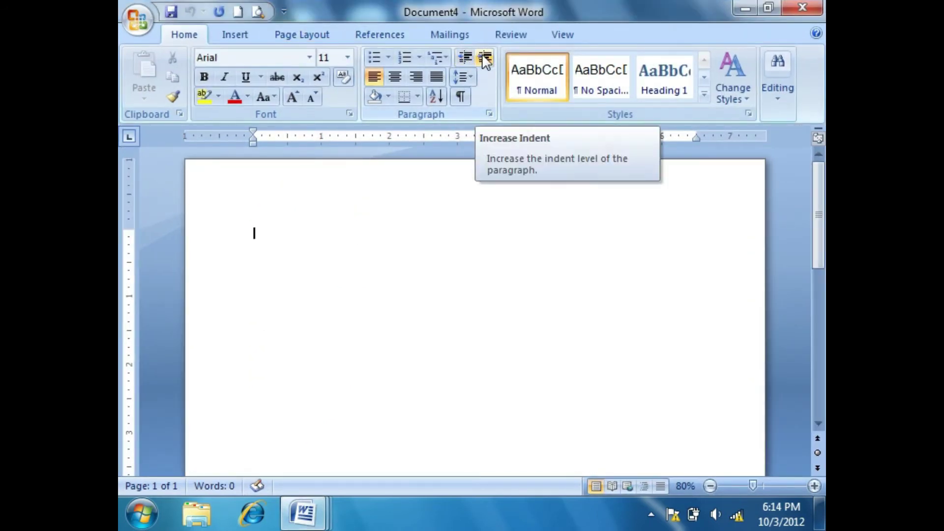
key(ctrl+bracketright)
key(ctrl+bracketright)
key(ctrl+bracketright)
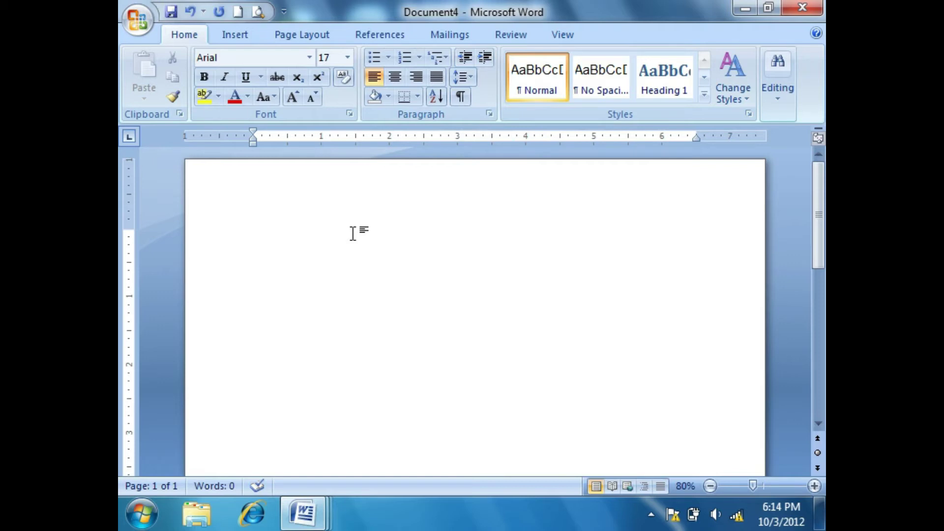
text(=rand())
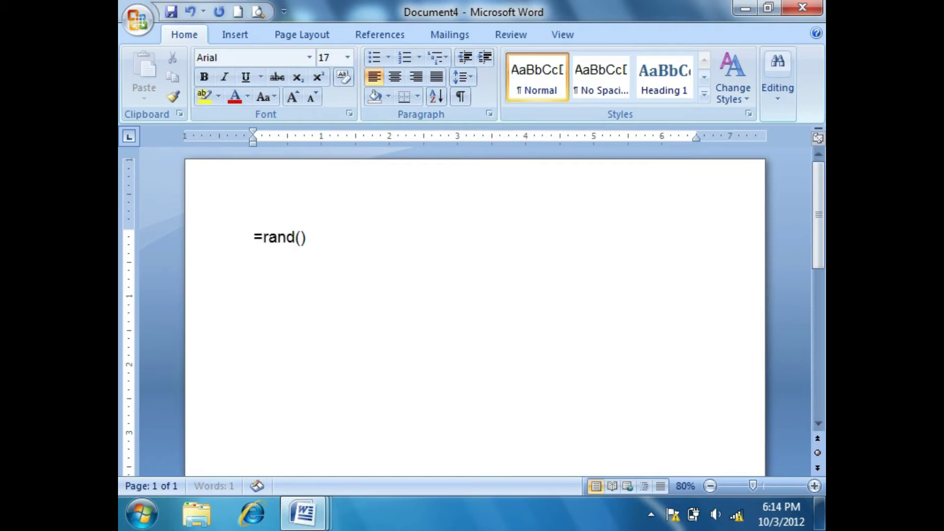
key(Return)
Step: Justify all the sample paragraphs and shrink them to 13 points
key(ctrl+a)
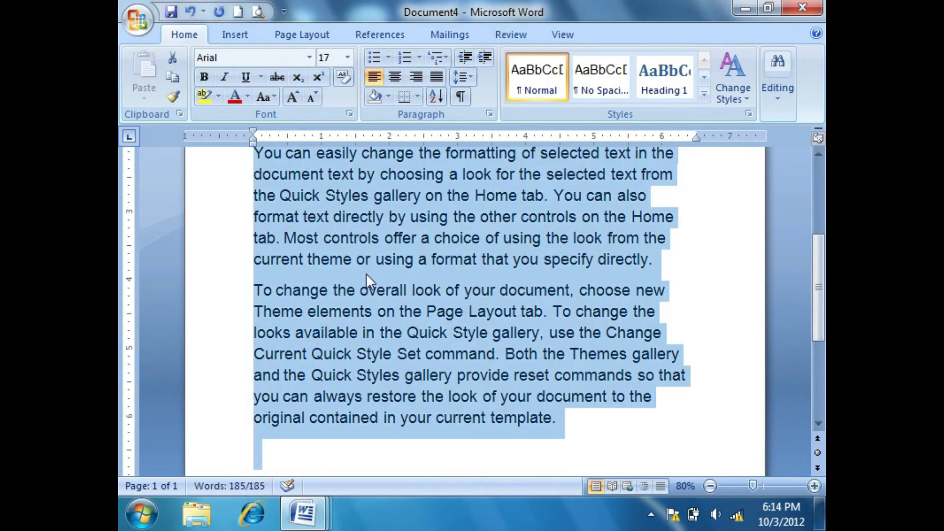
key(ctrl+j)
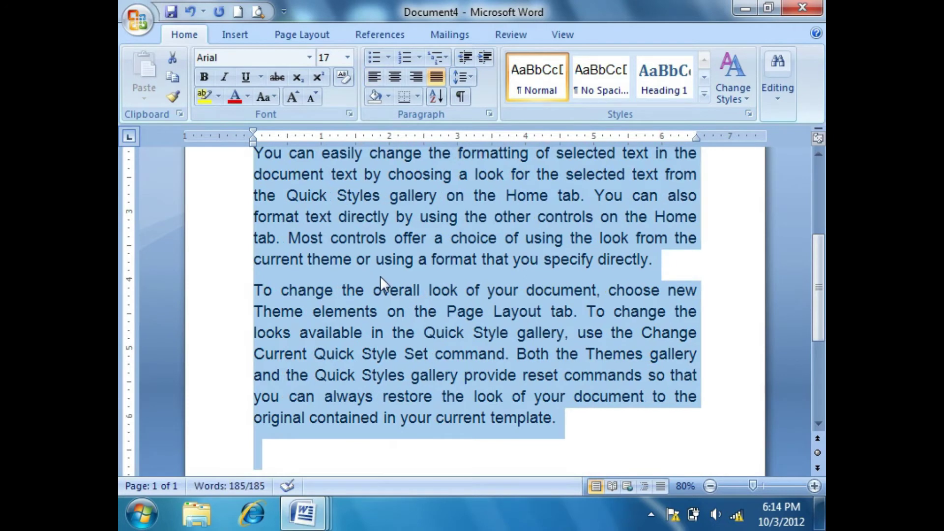
key(ctrl+bracketleft)
key(ctrl+bracketleft)
key(ctrl+bracketleft)
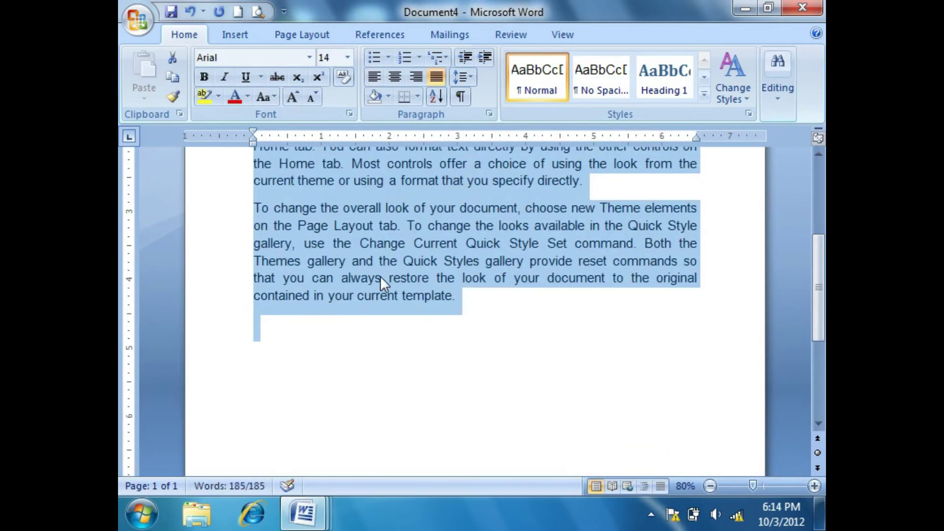
key(ctrl+bracketleft)
scroll(392, 433, up, 2)
scroll(396, 433, up, 2)
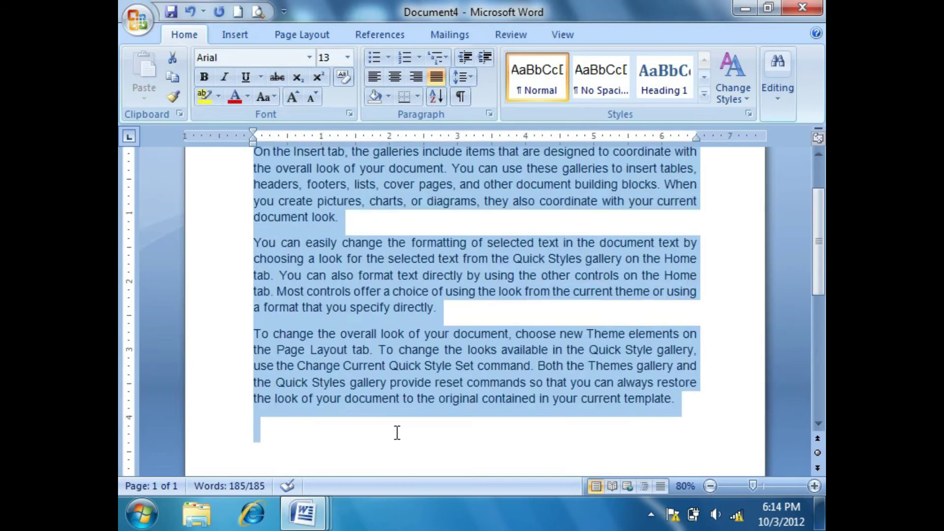
click(408, 427)
Step: Make the last paragraph bold, the second red and the first green
drag(678, 403, 197, 342)
key(ctrl+b)
click(199, 337)
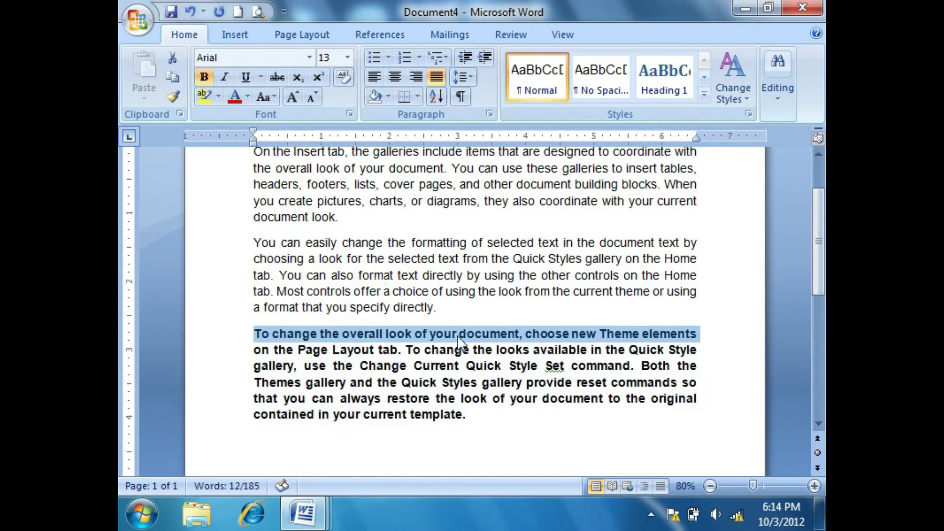
drag(459, 308, 253, 242)
click(235, 96)
scroll(415, 249, up, 3)
drag(348, 300, 252, 234)
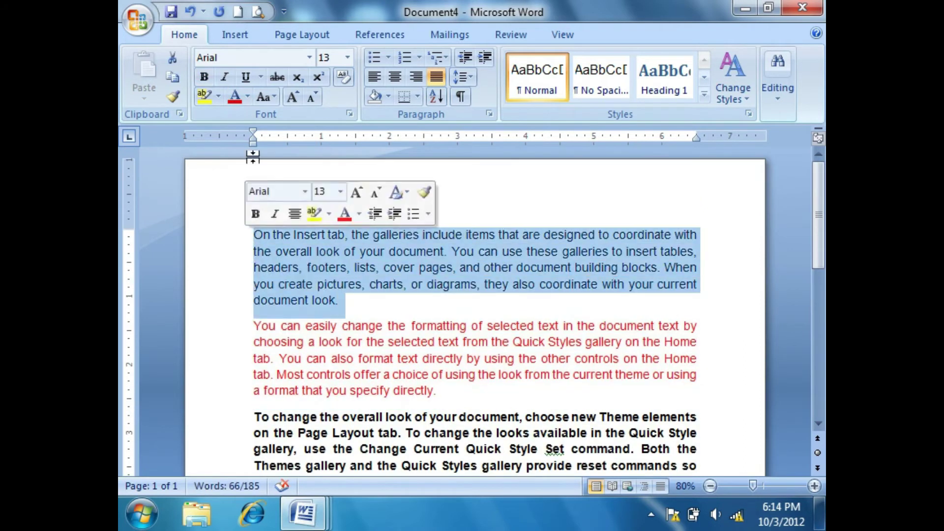
click(244, 99)
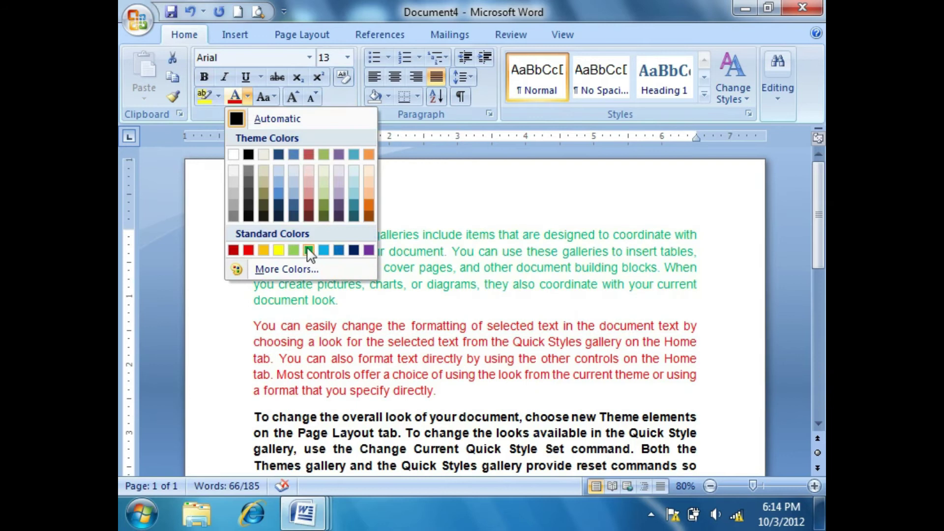
click(308, 250)
click(399, 314)
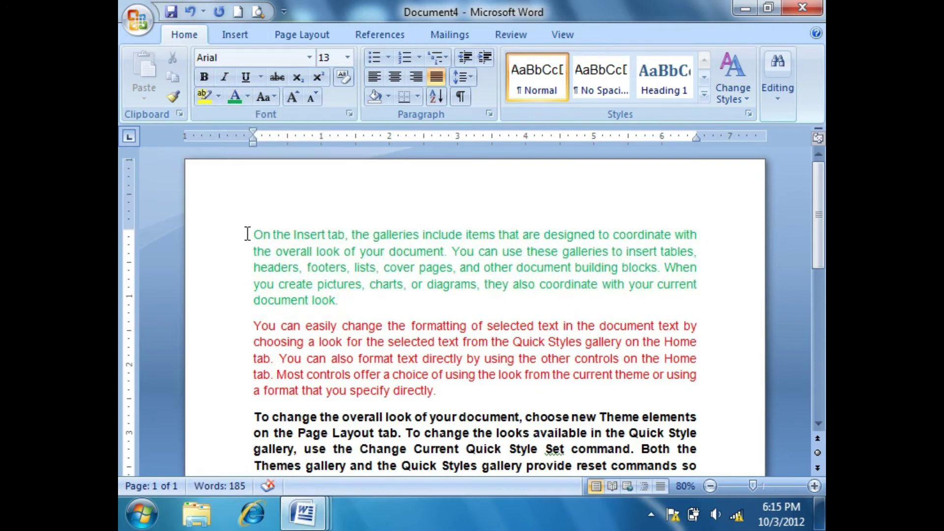
drag(252, 234, 713, 409)
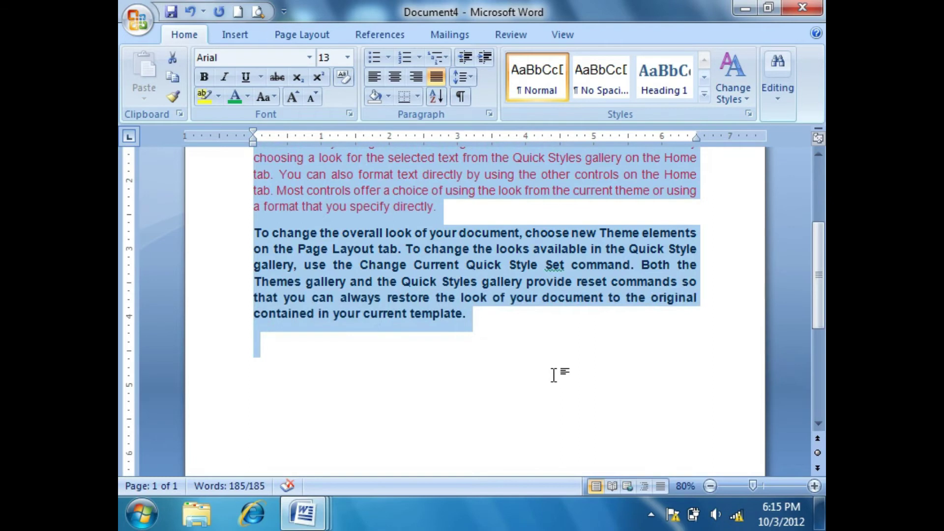
scroll(539, 342, up, 3)
click(540, 351)
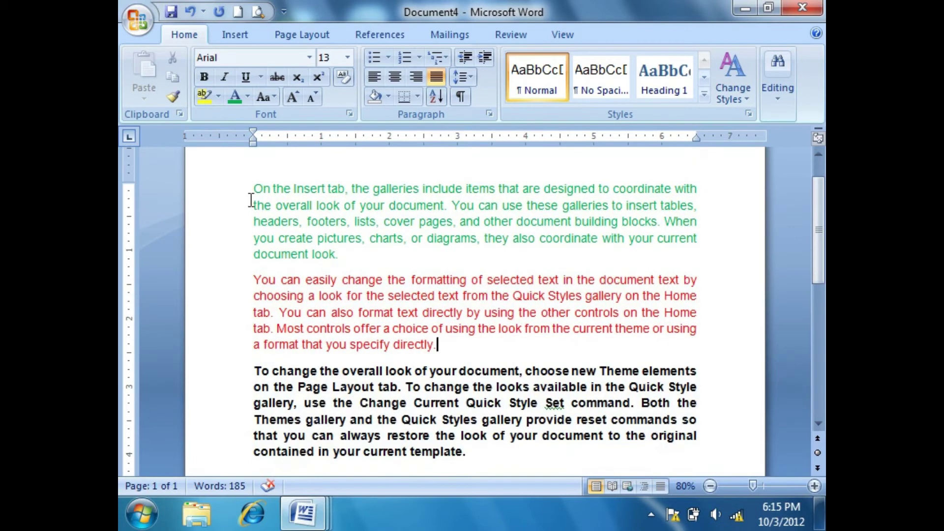
mouse_move(253, 188)
mouse_down()
mouse_move(362, 238)
mouse_move(344, 266)
mouse_up()
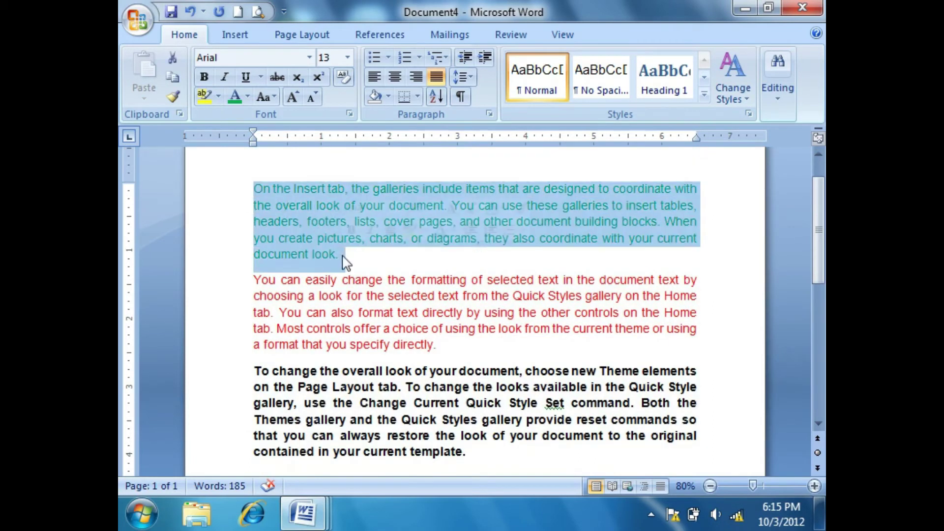
click(485, 59)
click(485, 59)
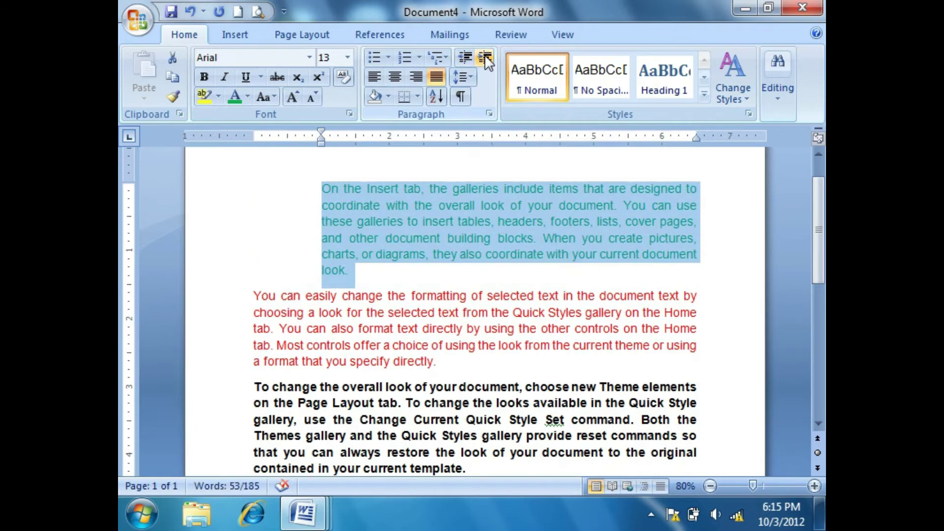
click(485, 59)
click(563, 283)
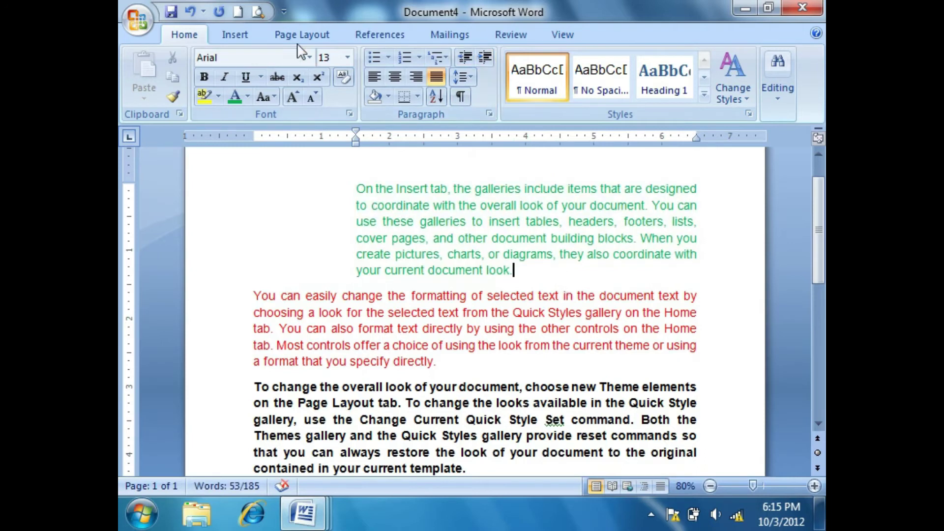
click(256, 11)
click(439, 209)
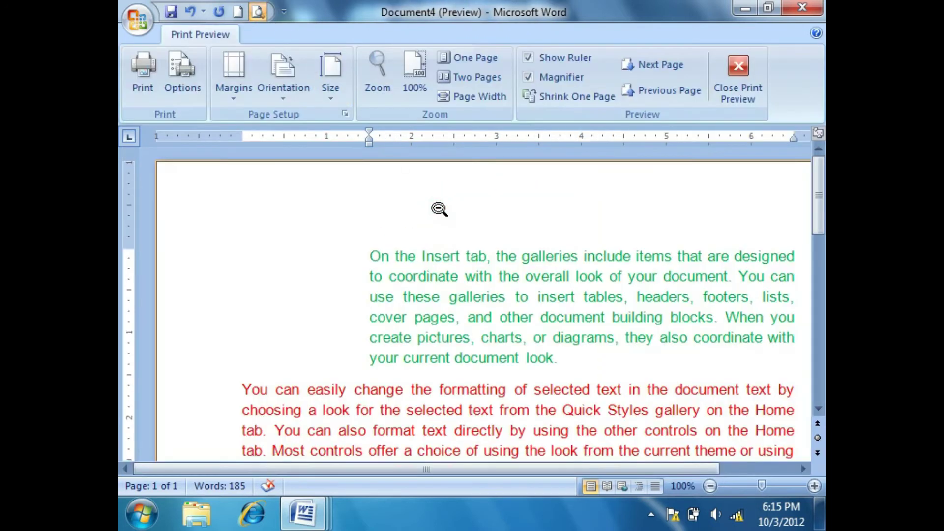
click(741, 71)
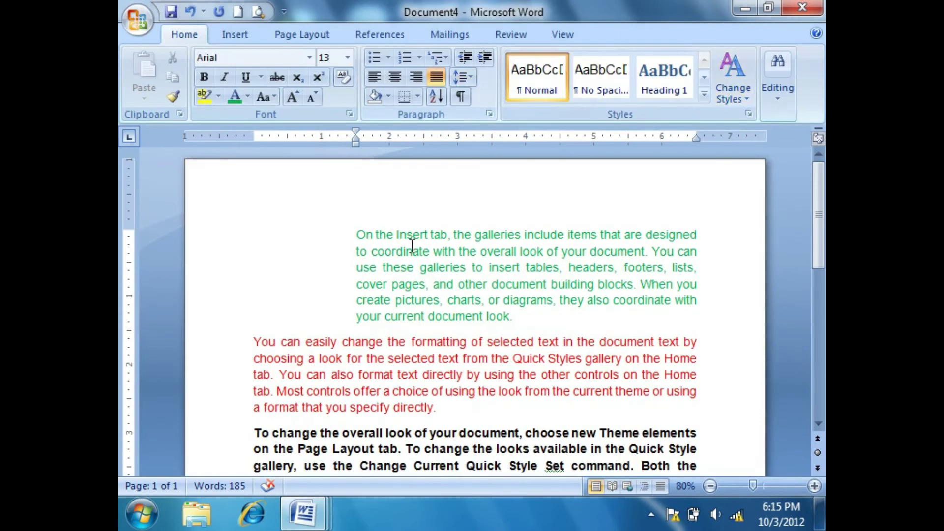
drag(347, 238, 491, 317)
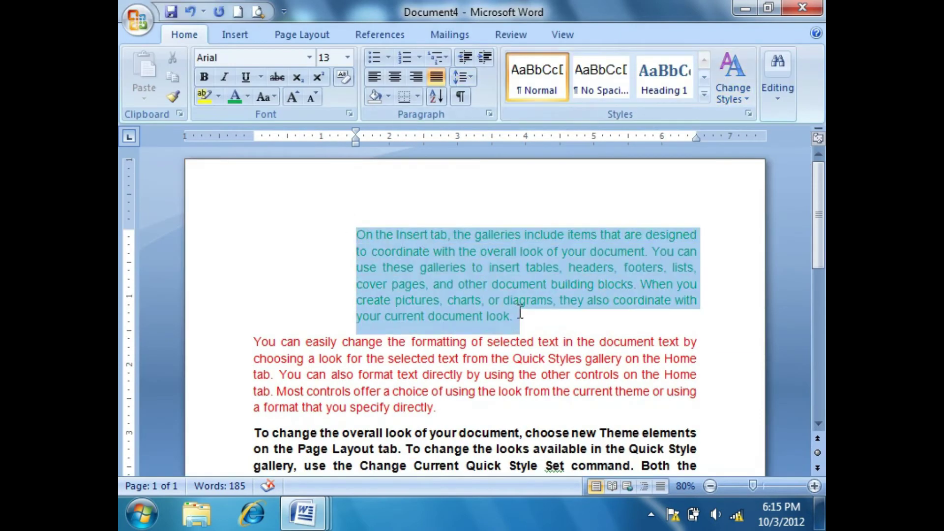
click(465, 56)
click(465, 56)
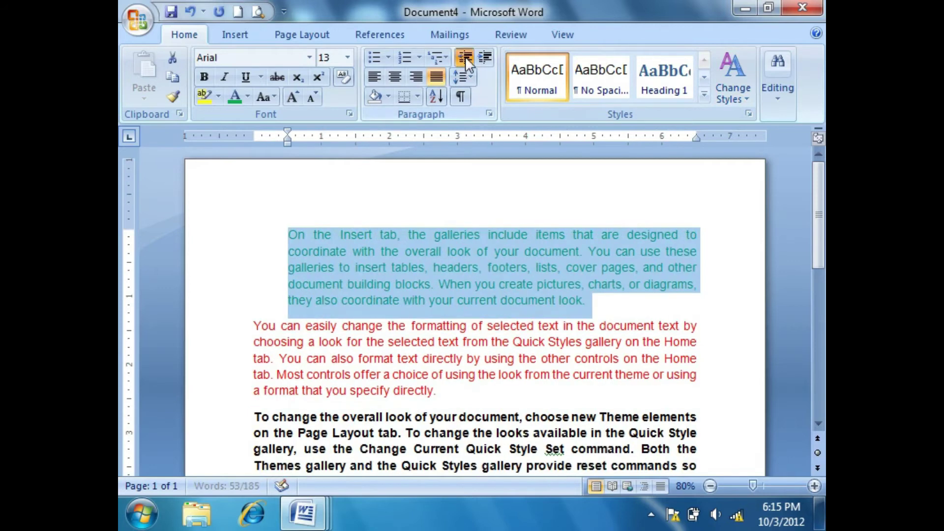
click(465, 56)
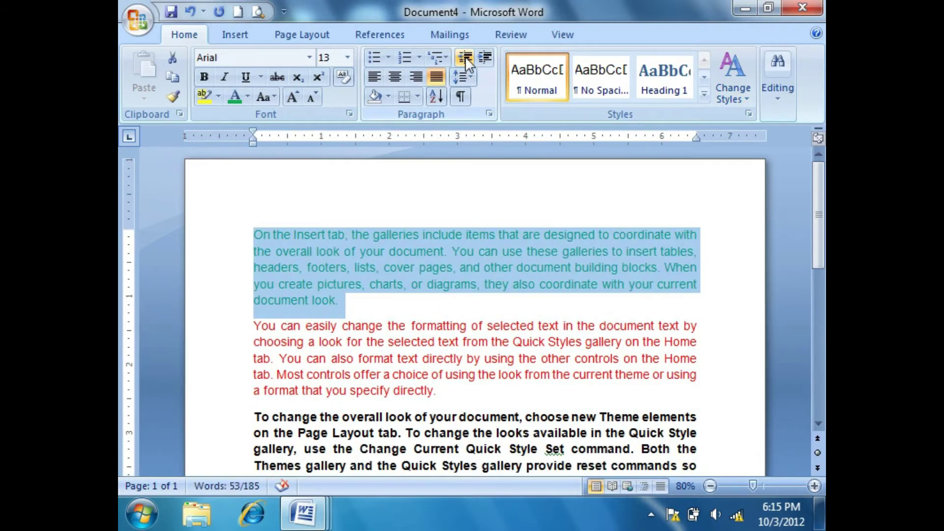
click(388, 294)
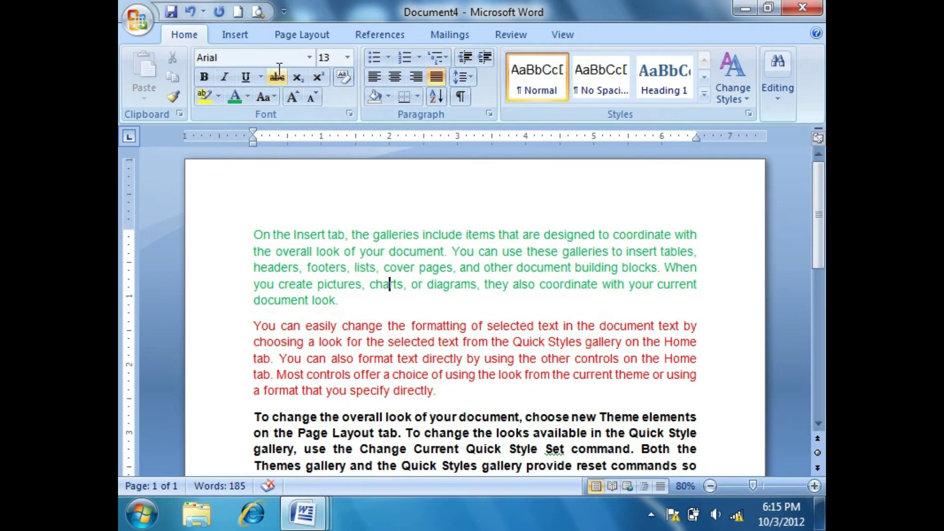
click(254, 35)
Step: Draw a rounded rectangle at the page's top-left and give it the green shape style
click(385, 62)
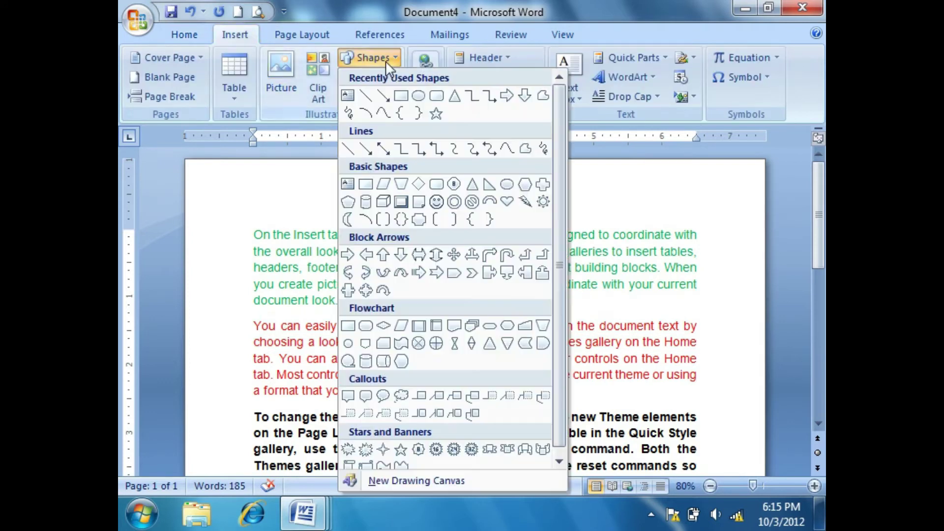
click(437, 95)
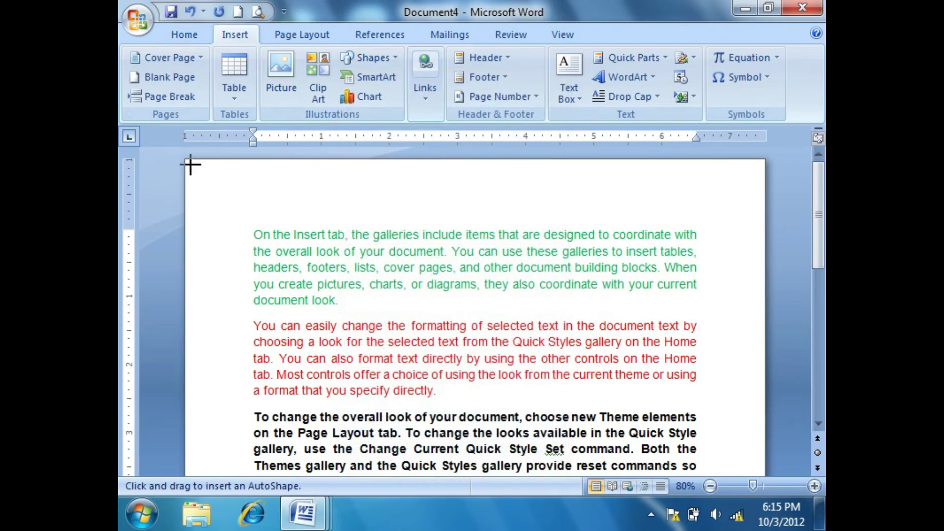
mouse_move(192, 164)
mouse_down()
mouse_move(342, 325)
mouse_move(349, 313)
mouse_up()
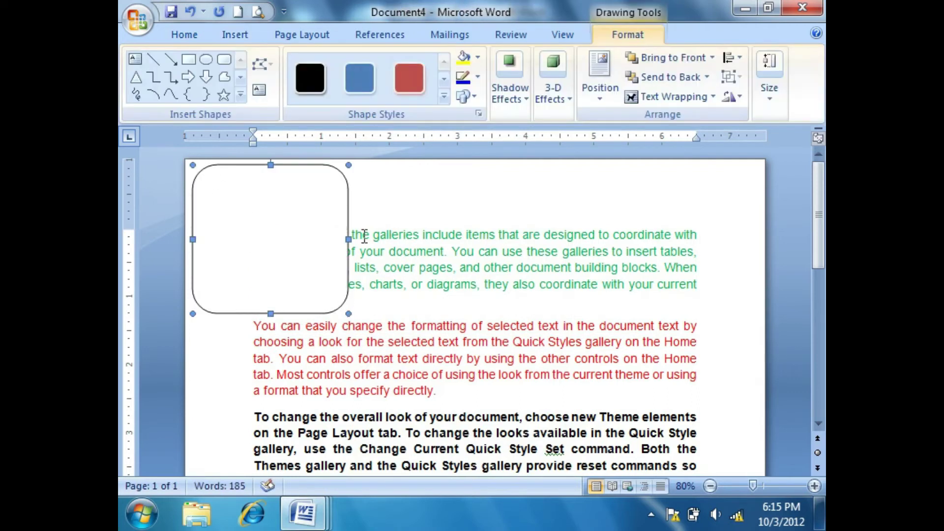
click(444, 96)
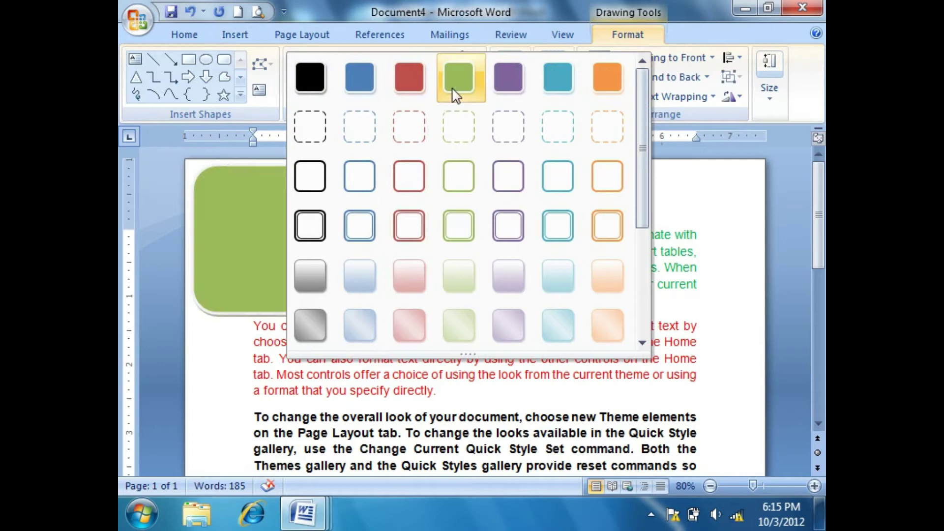
click(455, 94)
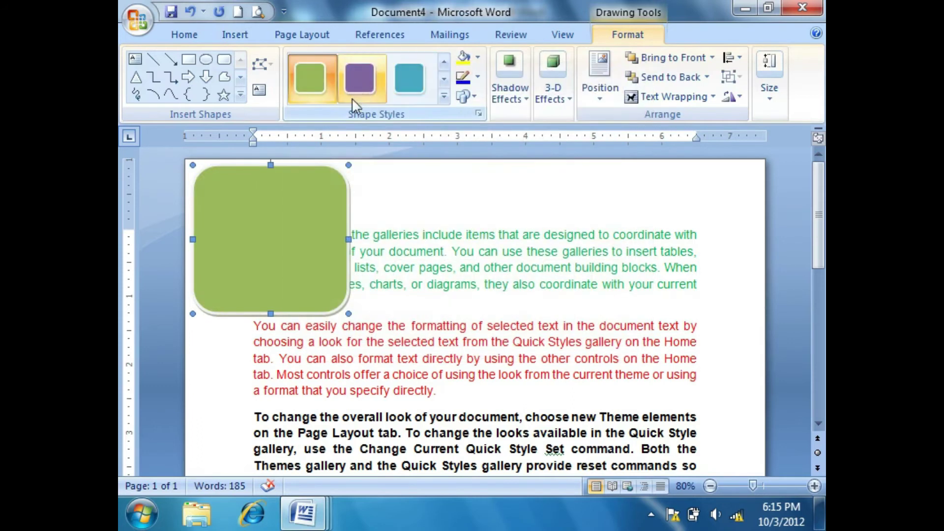
Step: Insert the COMPUTER CHART picture from file, then undo the insertion
click(236, 34)
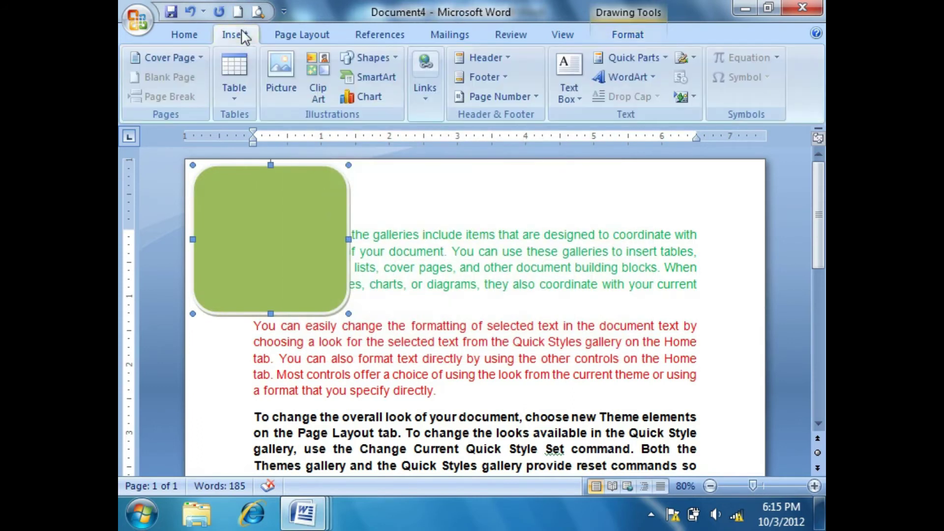
click(281, 81)
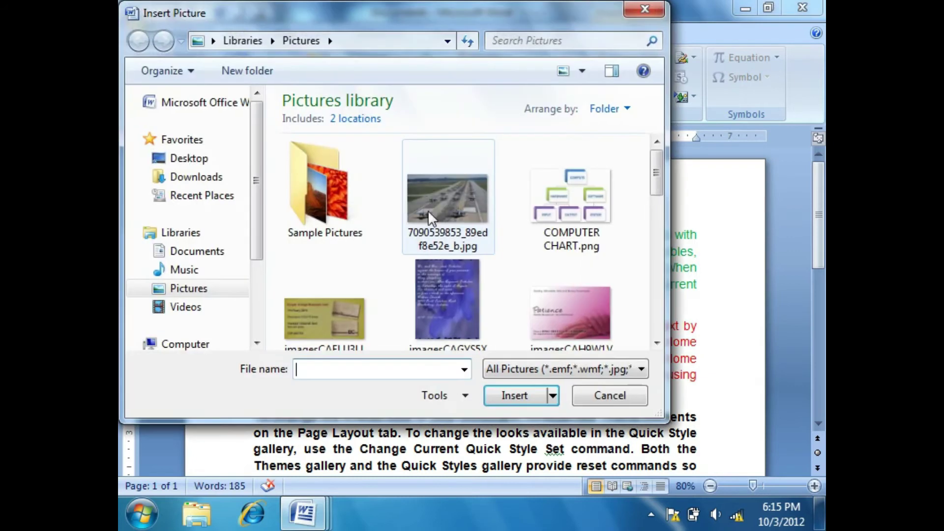
click(578, 211)
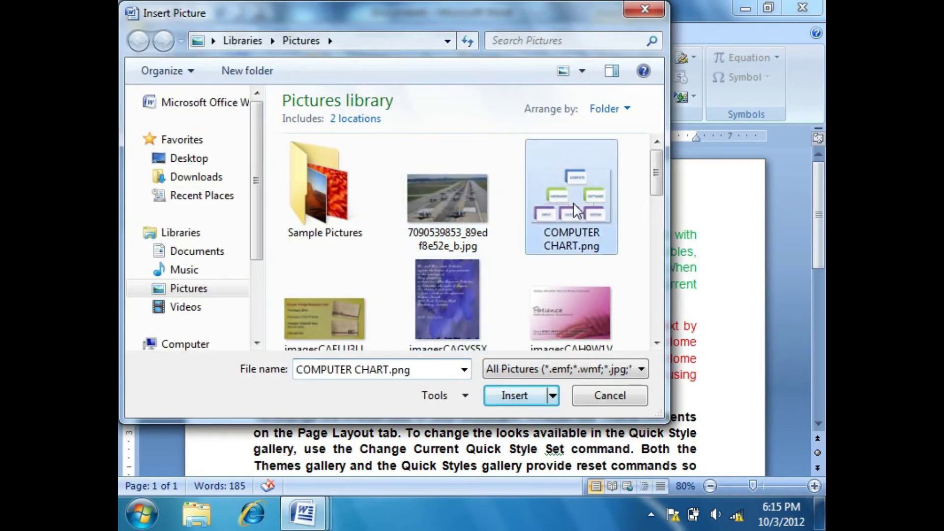
click(539, 396)
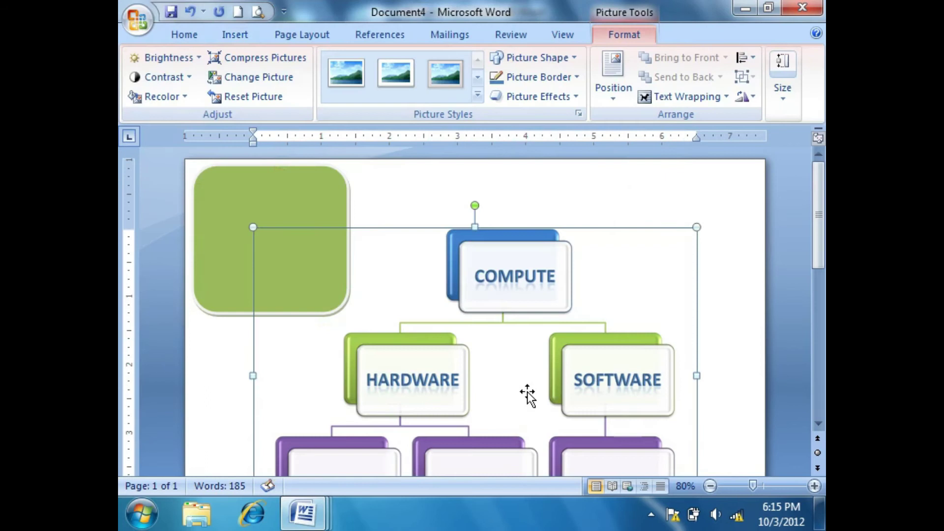
key(ctrl+z)
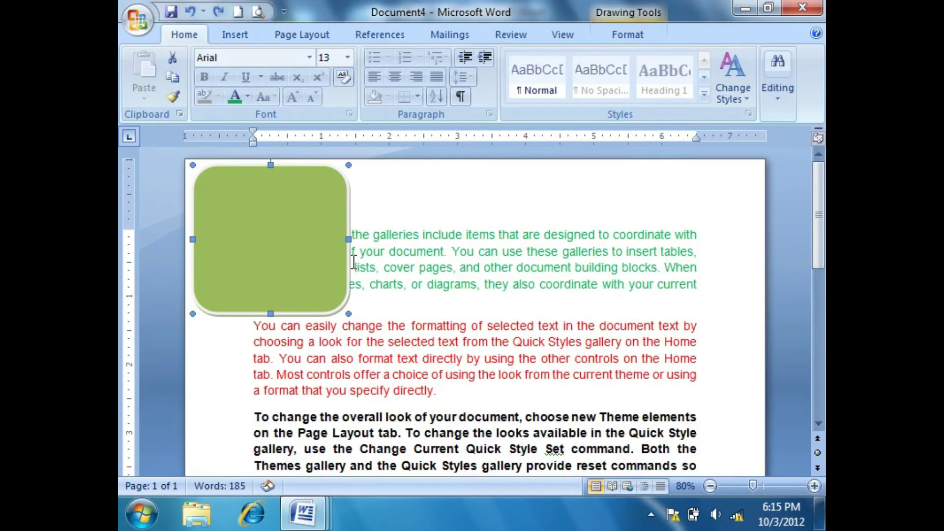
Step: In the rectangle's Format AutoShape Layout settings, apply a text wrapping style
right_click(324, 206)
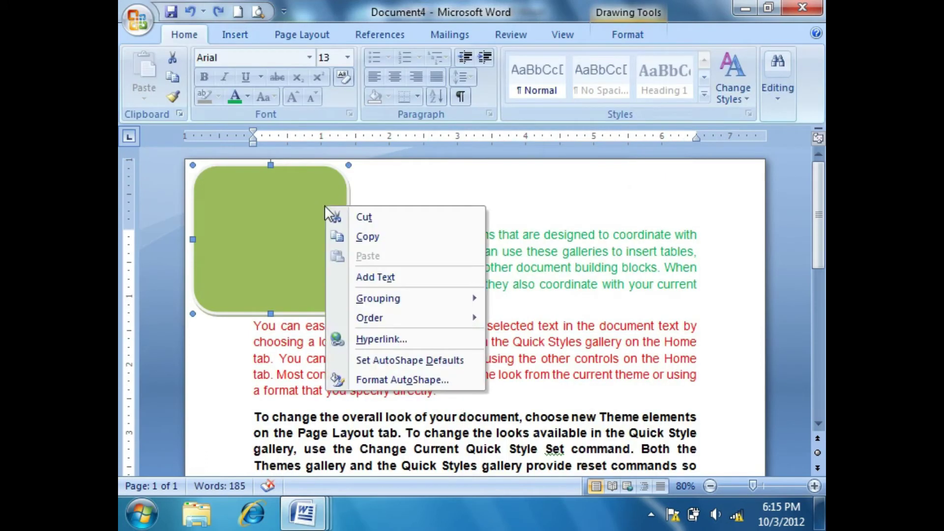
click(377, 380)
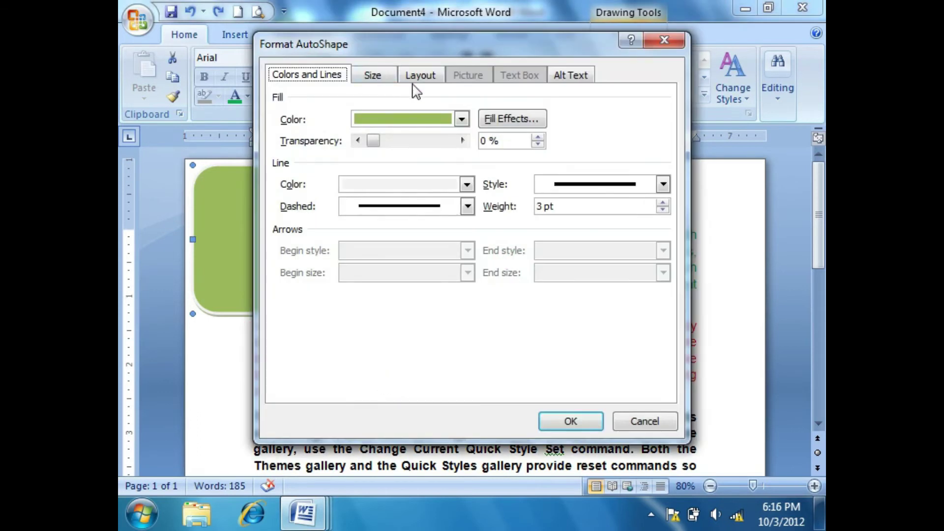
click(402, 84)
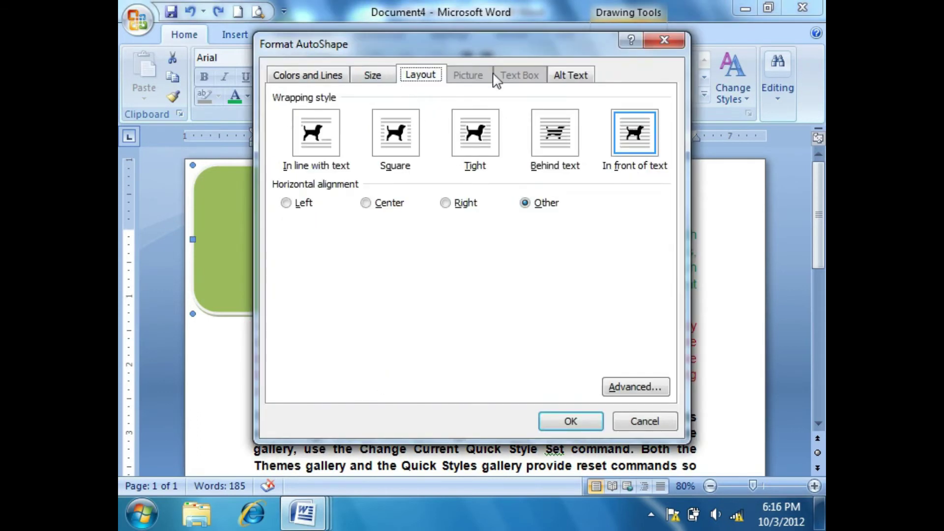
double_click(396, 133)
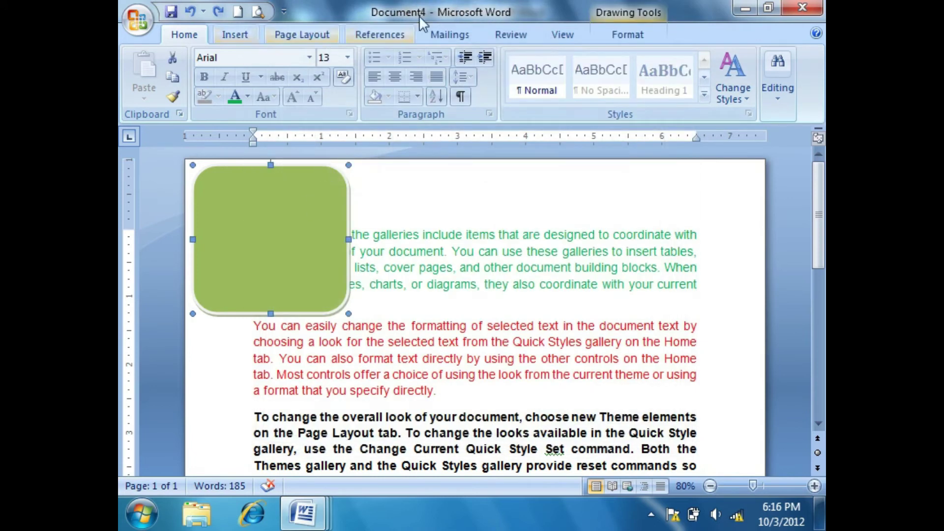
Step: Fill the rounded rectangle with the airfield photo of jets on a runway
click(610, 35)
click(477, 57)
mouse_move(503, 271)
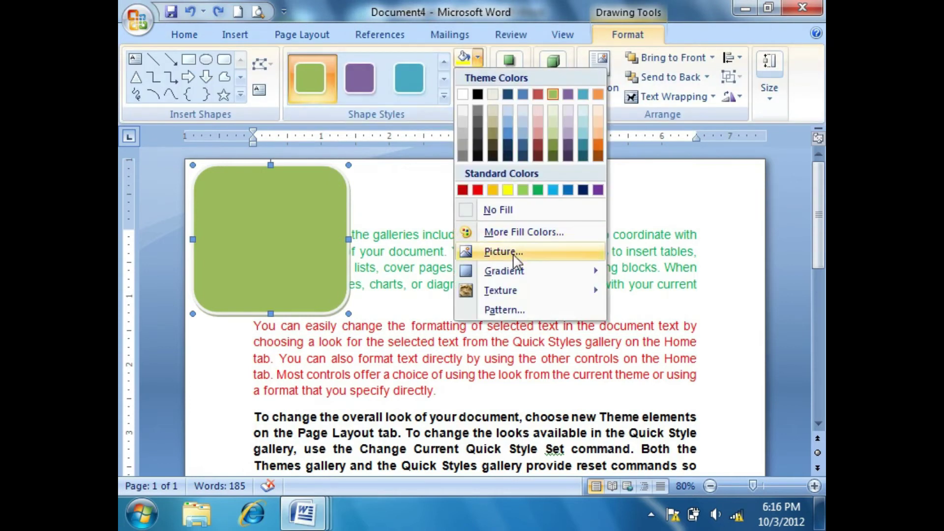
click(525, 254)
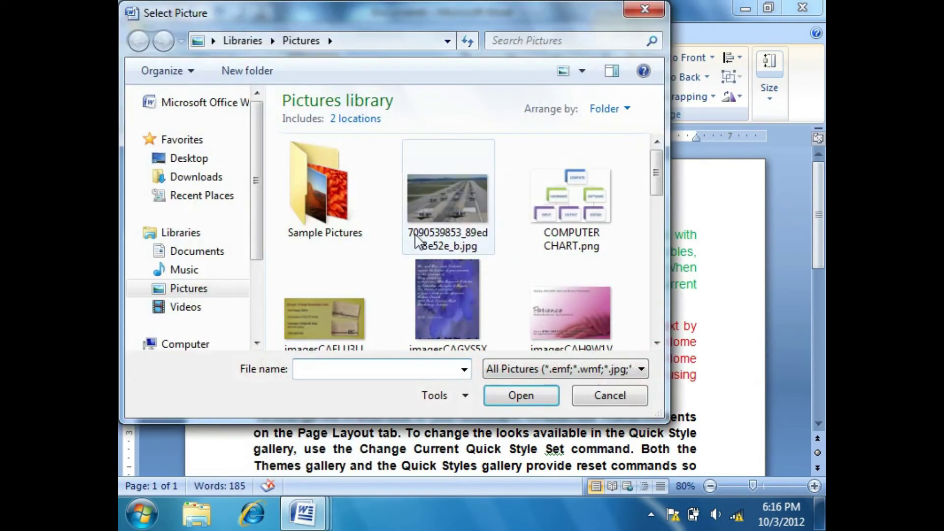
click(432, 189)
click(516, 403)
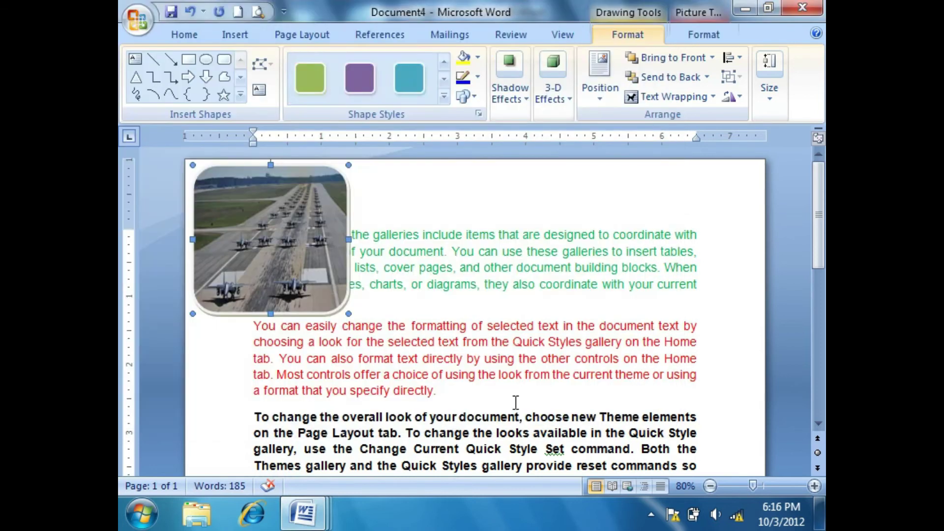
click(408, 182)
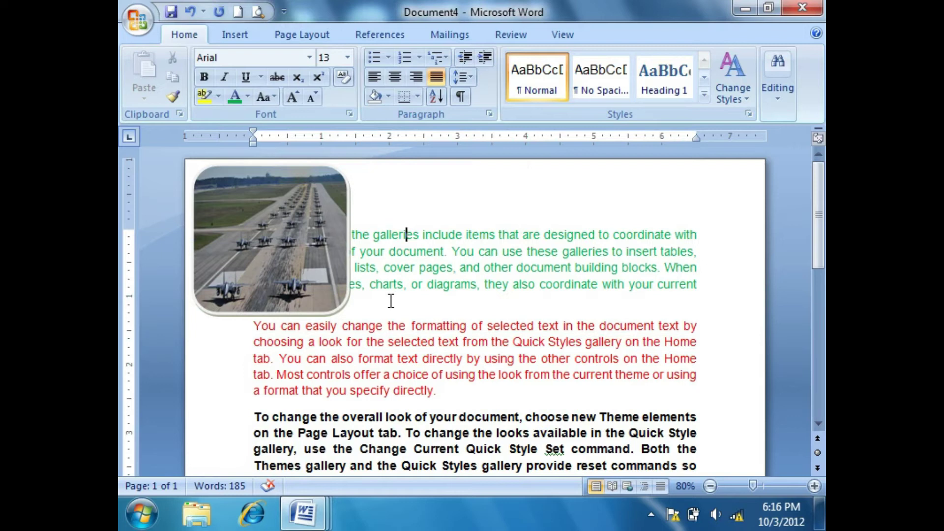
Step: Bring the picture-filled rectangle in front of the text
click(338, 246)
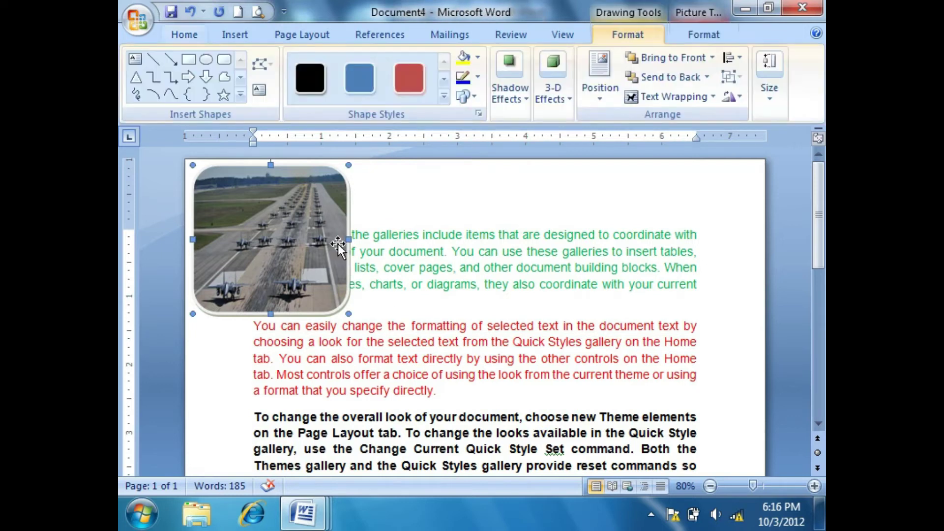
click(711, 57)
click(700, 102)
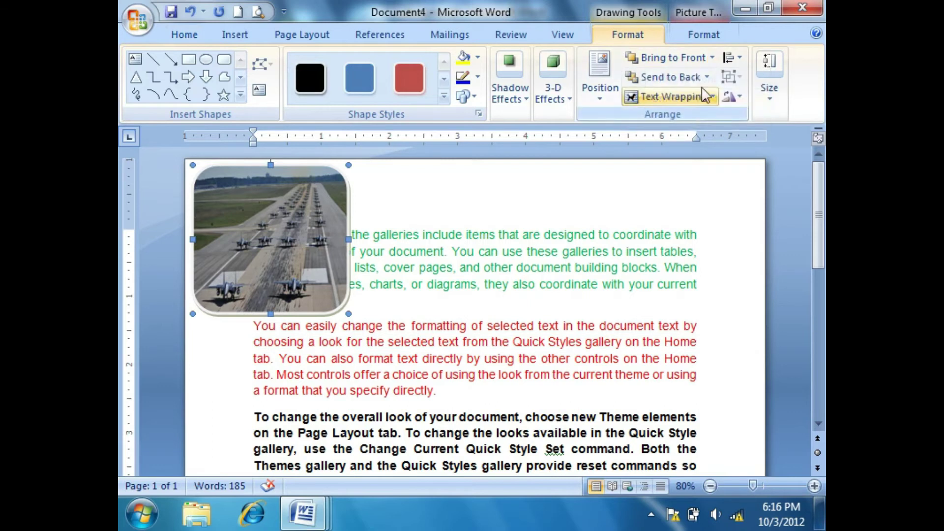
click(712, 57)
click(700, 119)
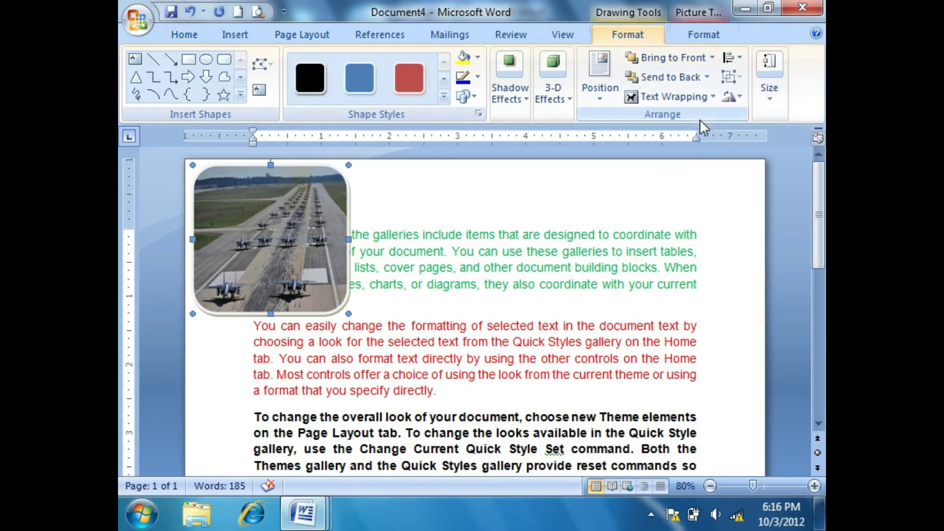
click(429, 298)
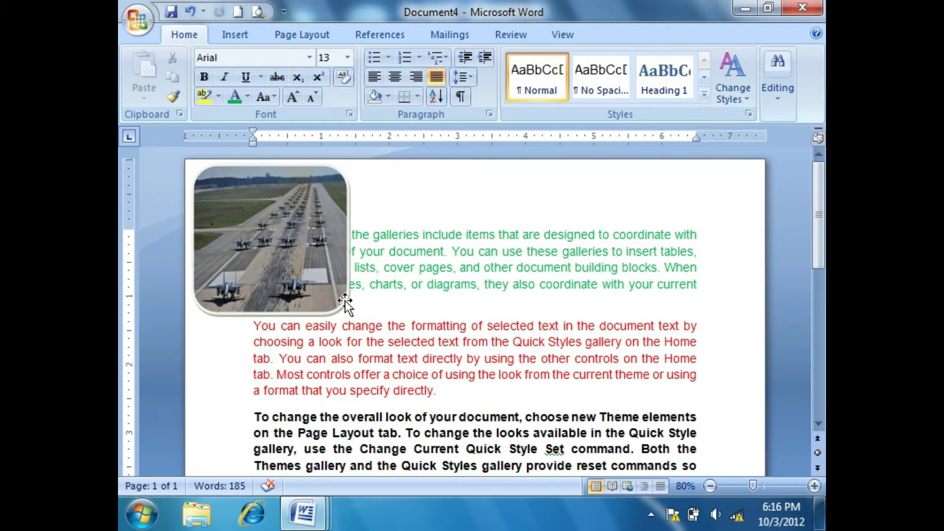
click(348, 295)
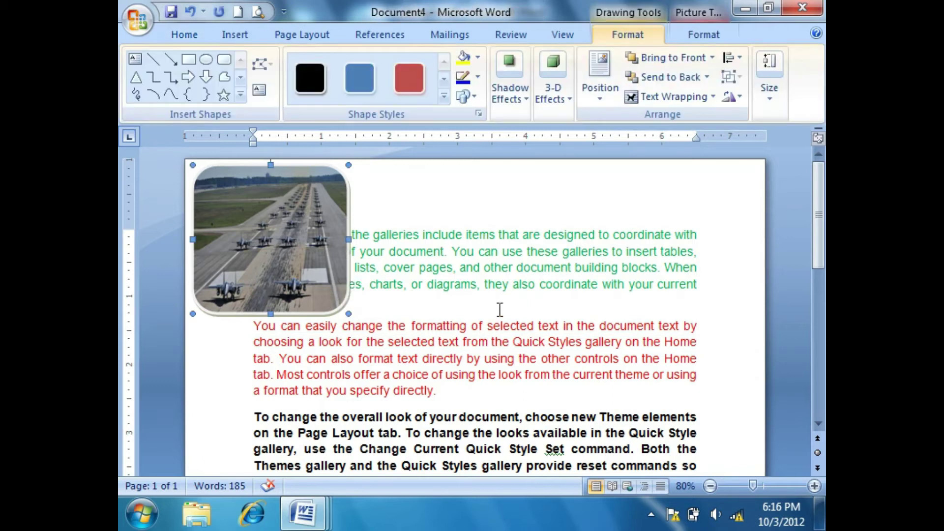
Step: Increase the green paragraph's left indent three times, then decrease it once
mouse_move(739, 299)
mouse_down()
mouse_move(328, 281)
mouse_move(290, 241)
mouse_up()
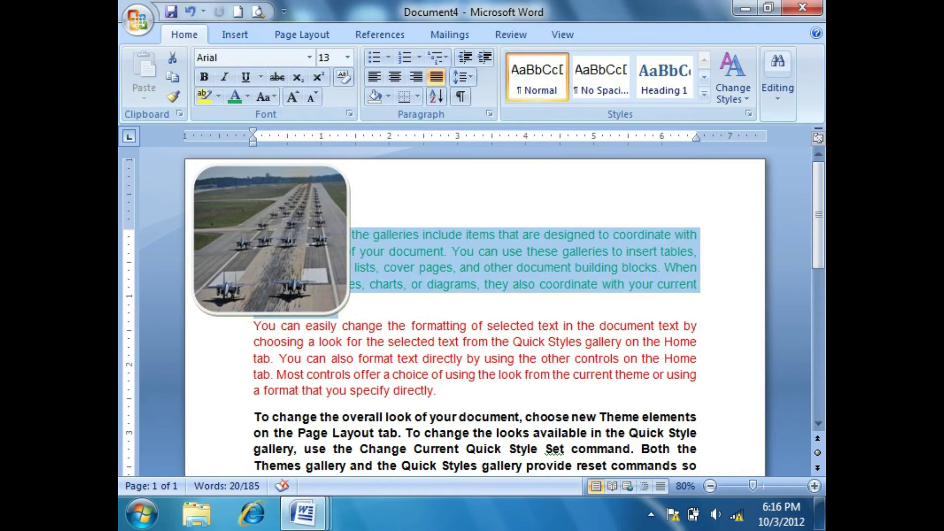
click(485, 58)
click(485, 58)
click(485, 58)
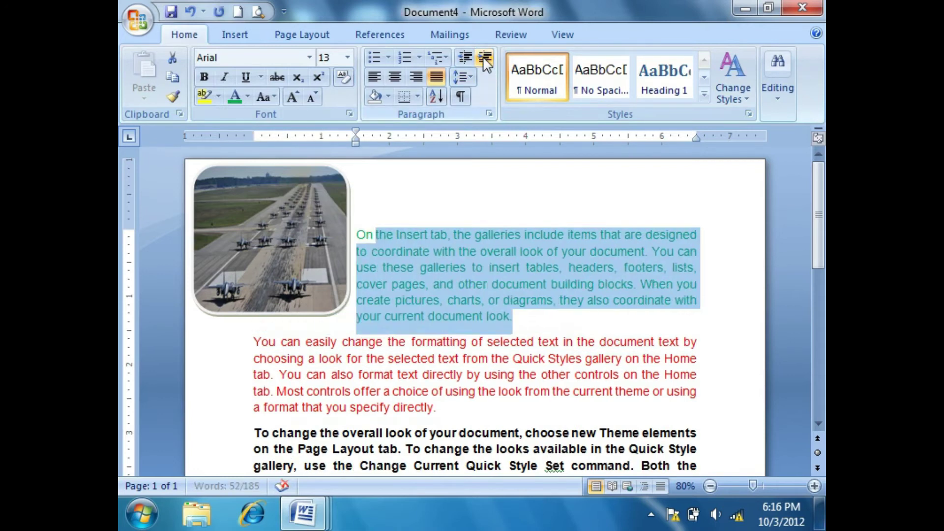
click(545, 327)
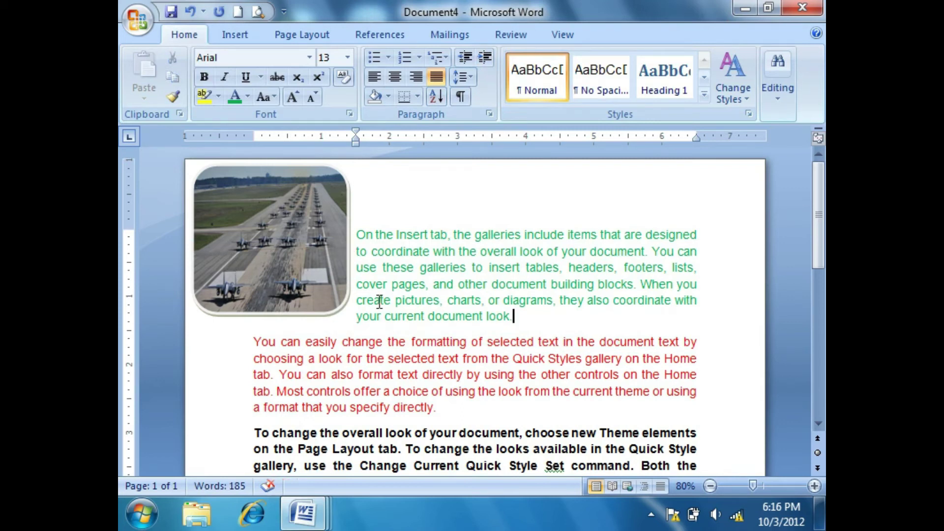
scroll(390, 291, down, 2)
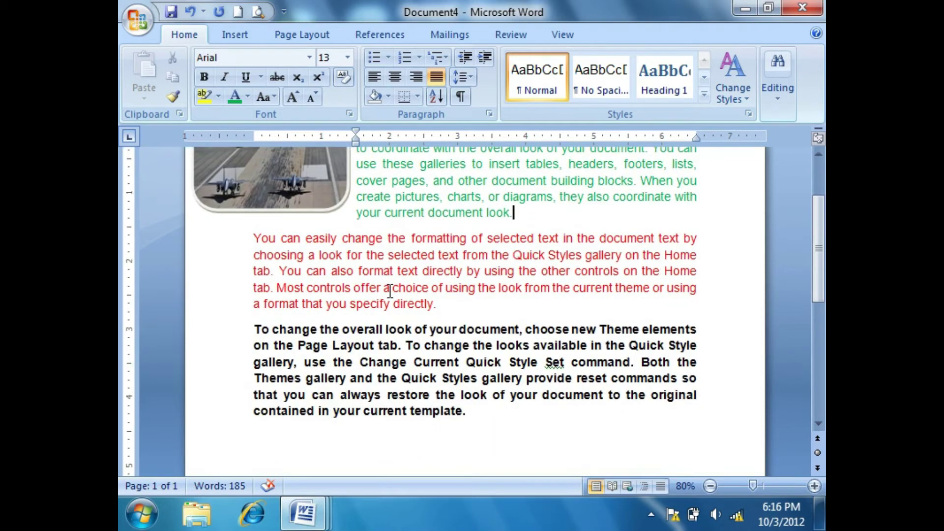
click(464, 59)
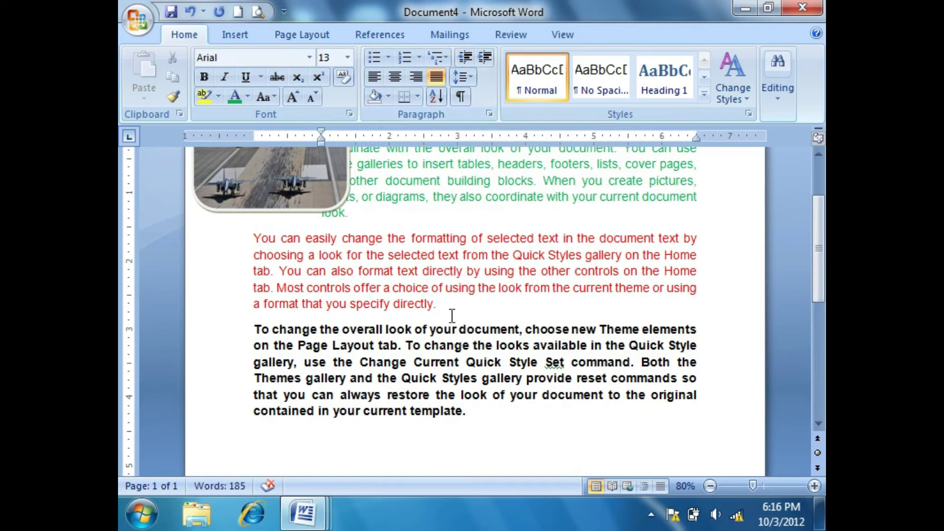
Step: Indent the red paragraph twice and back to its original position, then start a new blank document
drag(445, 310, 263, 241)
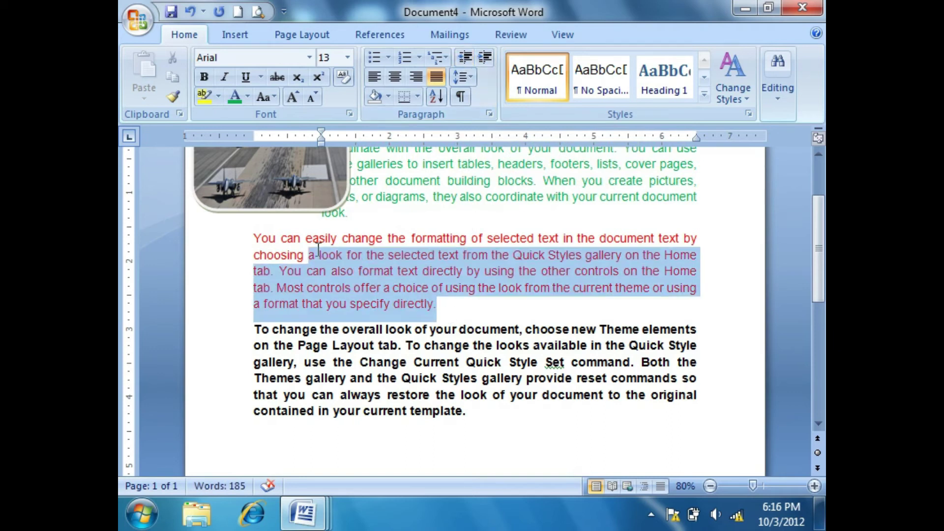
click(486, 57)
click(486, 57)
click(468, 57)
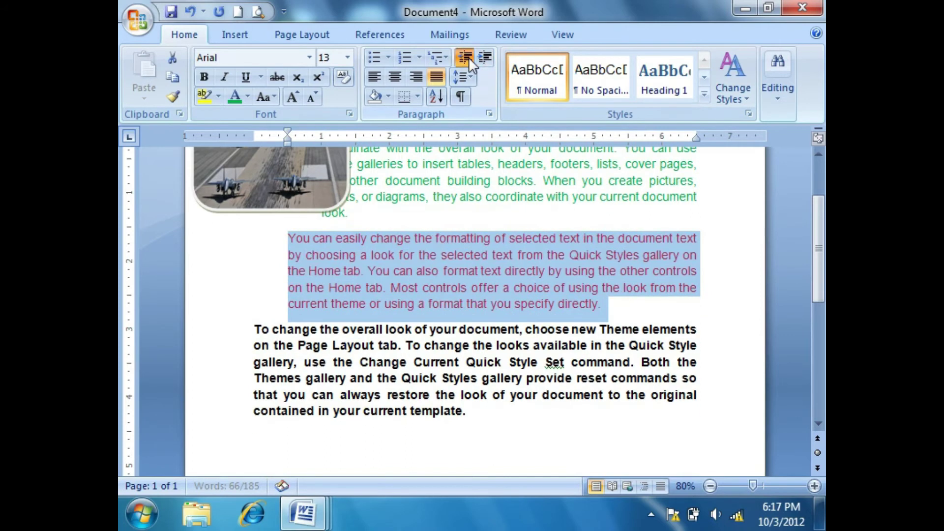
click(468, 57)
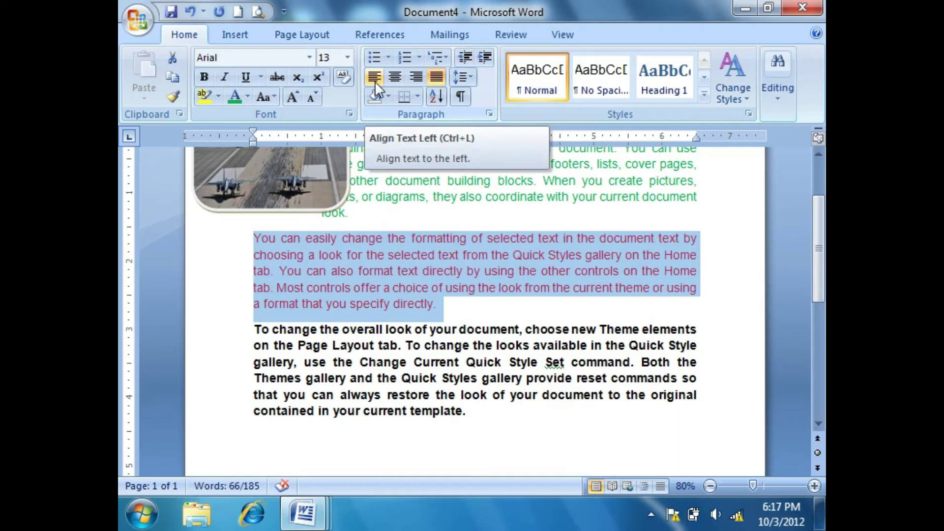
click(239, 9)
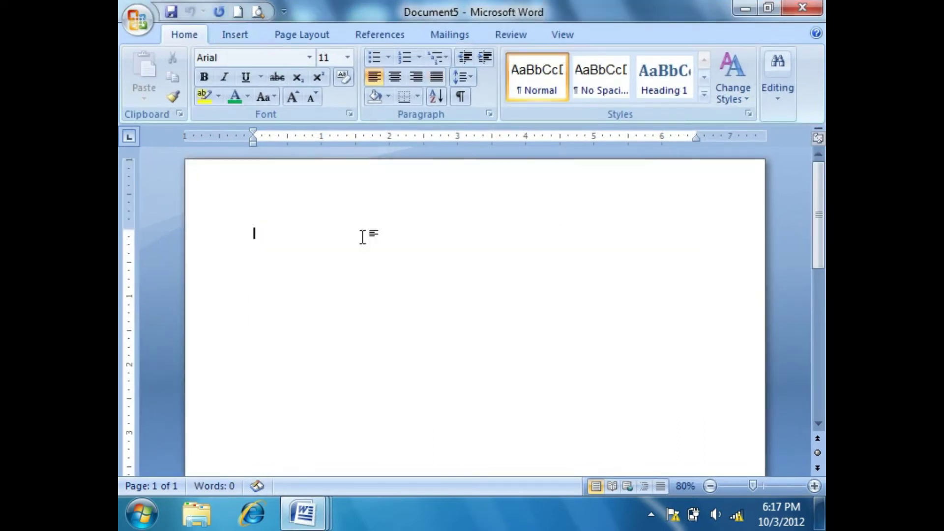
Step: Enlarge the font to 21 and type 'Alignment: to bring our text to any side.'
key(ctrl+bracketright)
key(ctrl+bracketright)
key(ctrl+bracketright)
text(aligment)
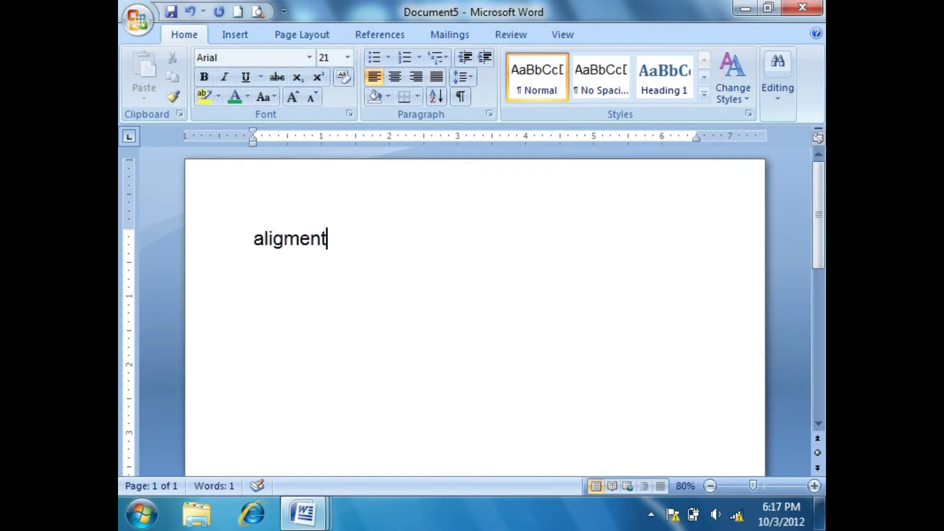
text(:)
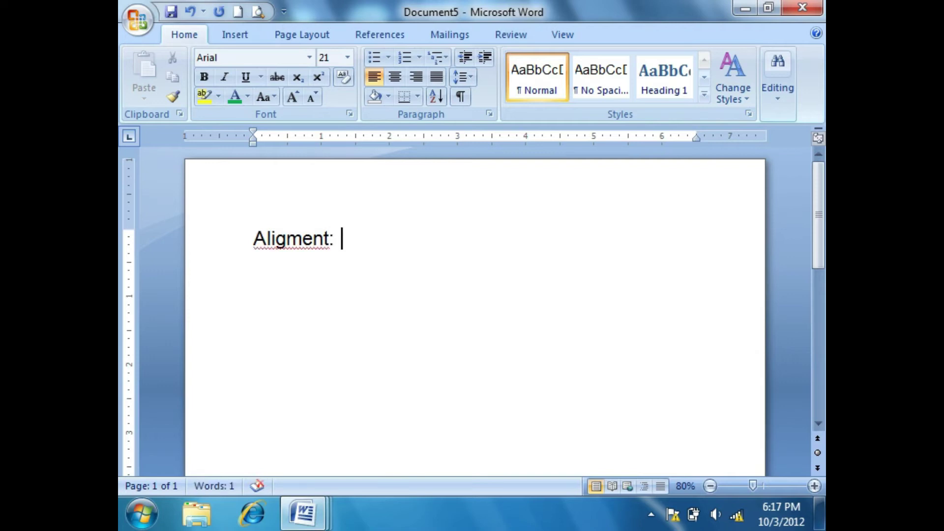
right_click(296, 241)
click(392, 222)
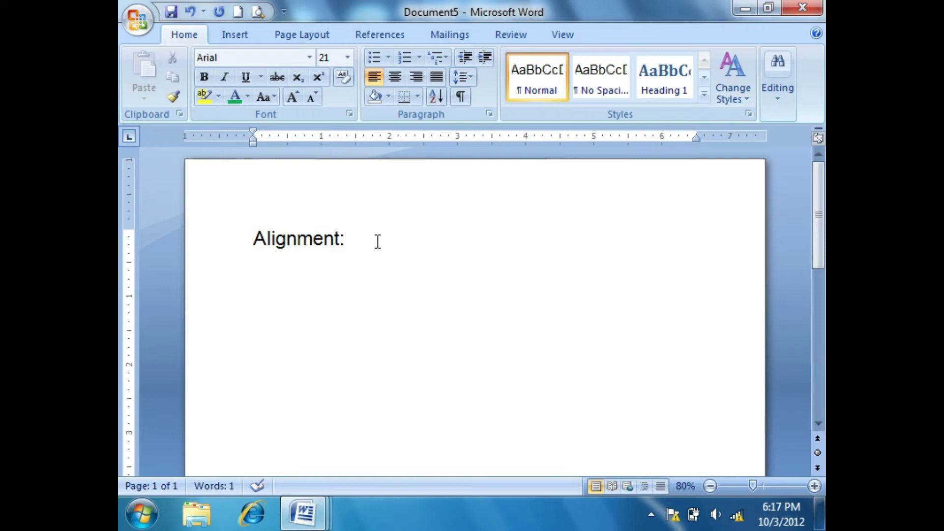
text(o)
key(BackSpace)
text(to )
text(bring )
text(a)
text(side)
key(BackSpace)
key(BackSpace)
key(BackSpace)
key(BackSpace)
key(BackSpace)
key(BackSpace)
key(BackSpace)
text(our tecxc)
key(BackSpace)
key(BackSpace)
key(BackSpace)
text(xt yt)
key(BackSpace)
key(BackSpace)
text(to any side)
key(BackSpace)
text(des)
Step: On a new line, type 'Eg: center, left, right, justify'
key(BackSpace)
text(.)
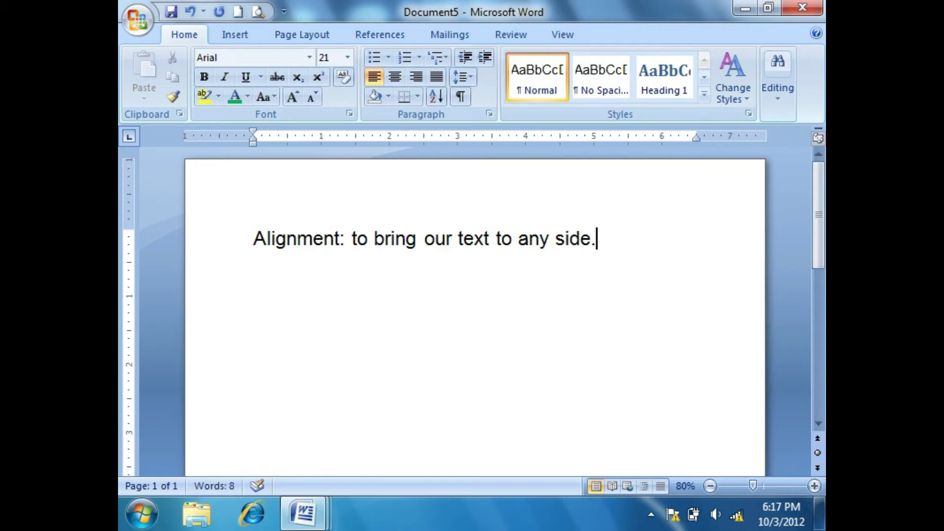
key(Return)
text(eg: center, leg)
key(BackSpace)
text(fte)
key(BackSpace)
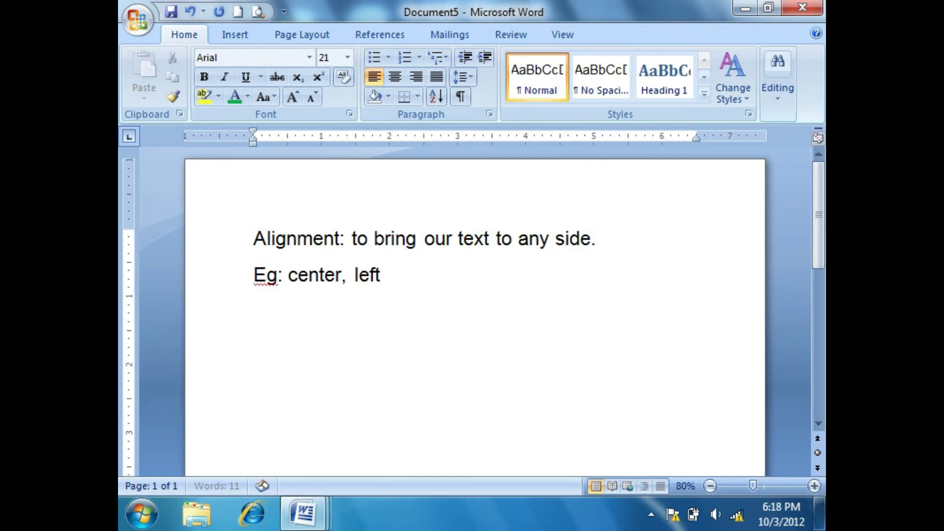
text(, )
text(right)
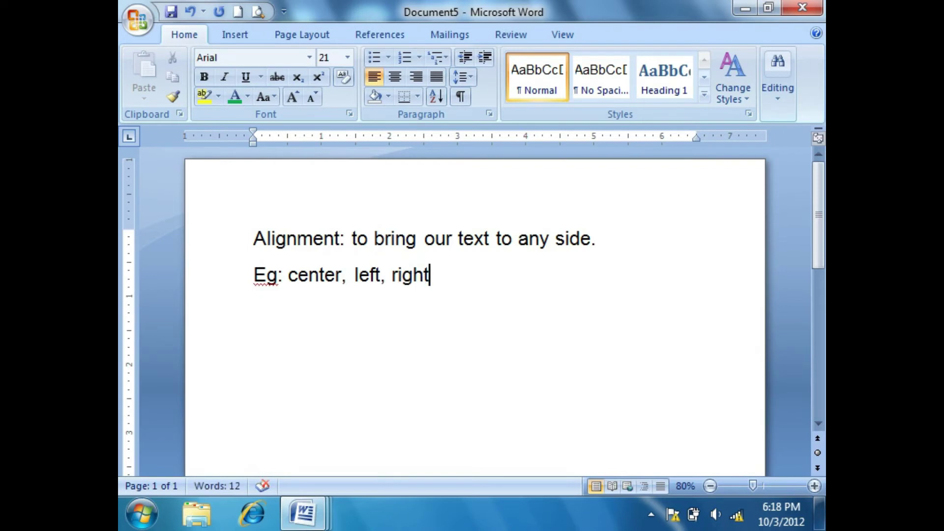
text(, )
text(just)
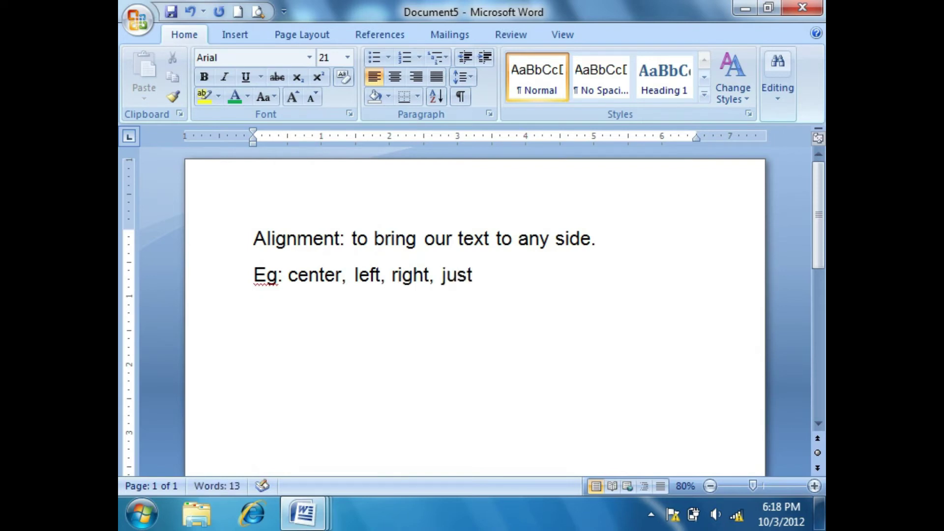
key(BackSpace)
text(tify)
key(Return)
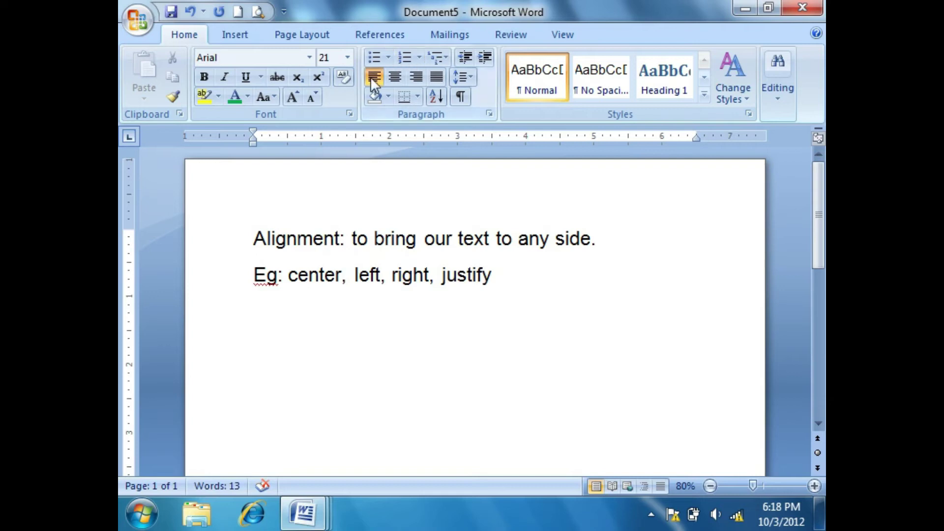
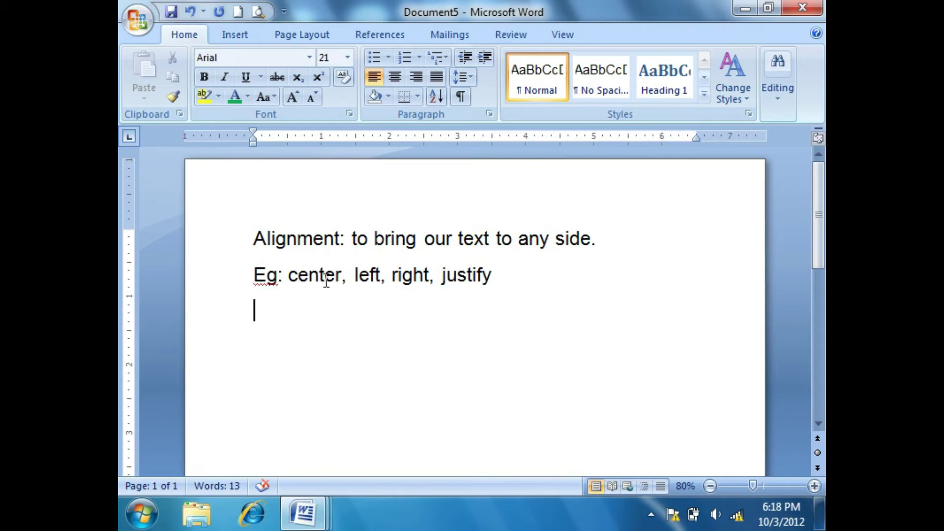
Step: On the Eg line, add (ctrl+E), (ctrl+L), (ctrl+R) and (ctrl+J) after center, left, right and justify
click(343, 280)
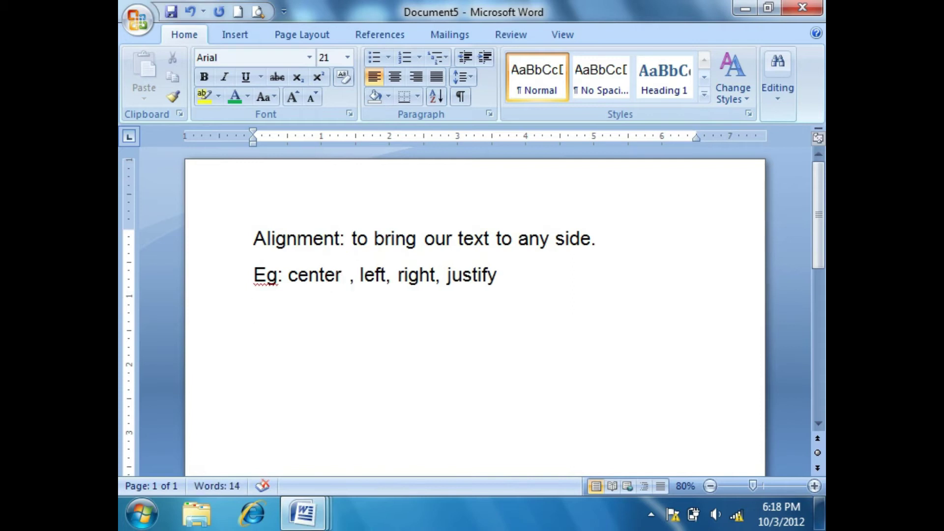
text((ctrl+E))
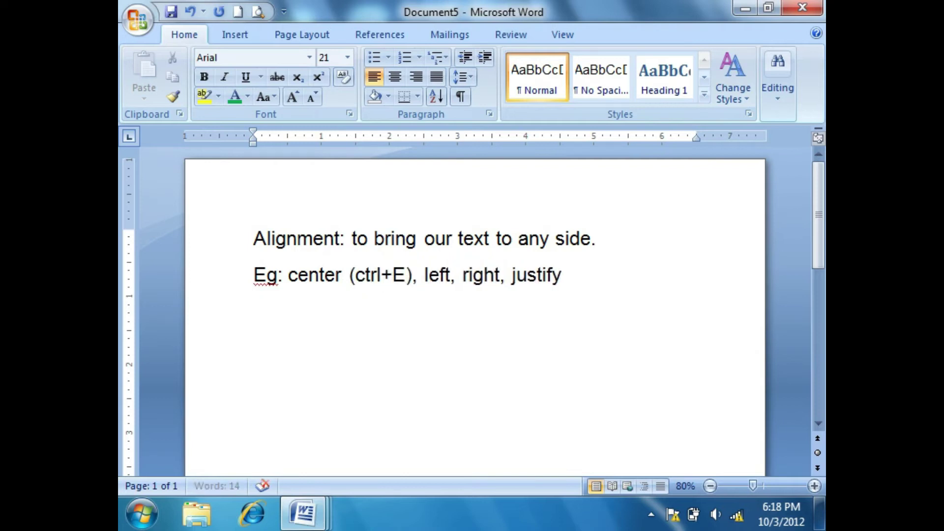
click(440, 274)
text((ctrl)
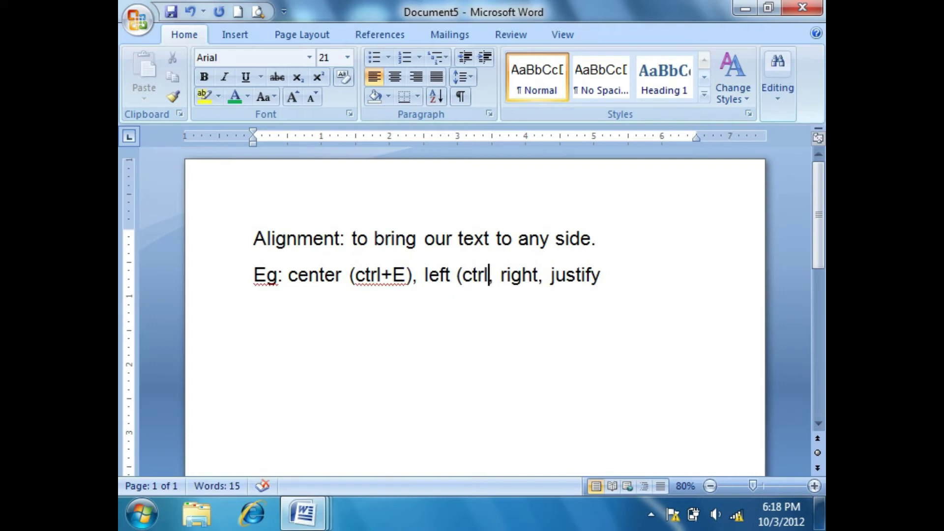
text(+L)
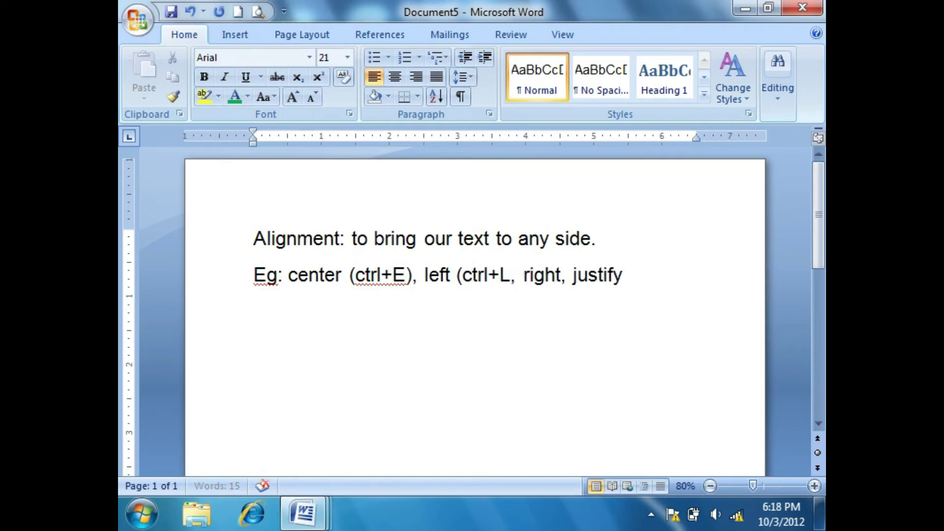
text())
key(Right)
key(Right)
key(Right)
key(Right)
key(Right)
text(()
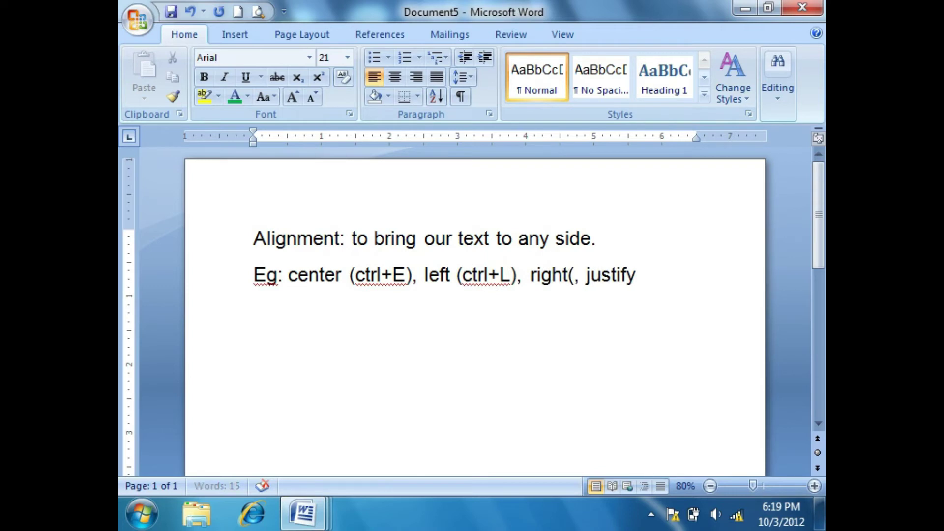
text(ctrl)
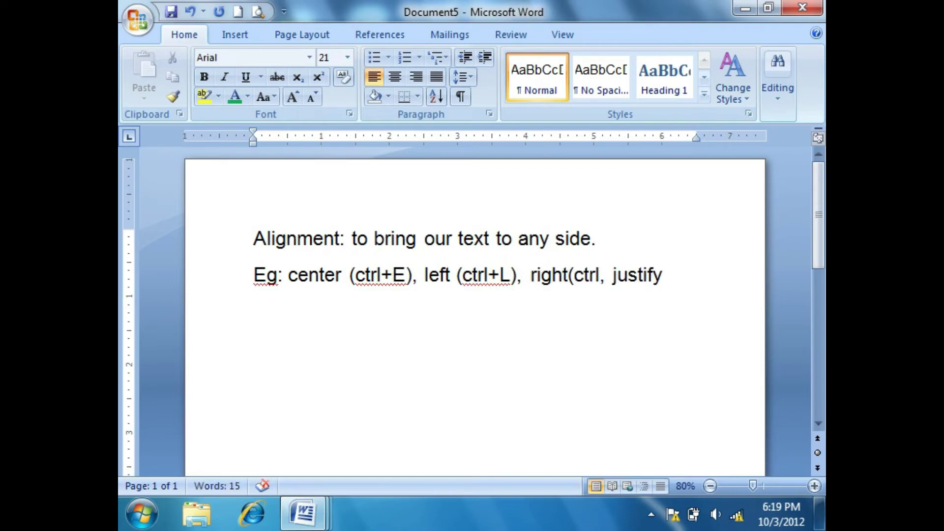
text(+R)
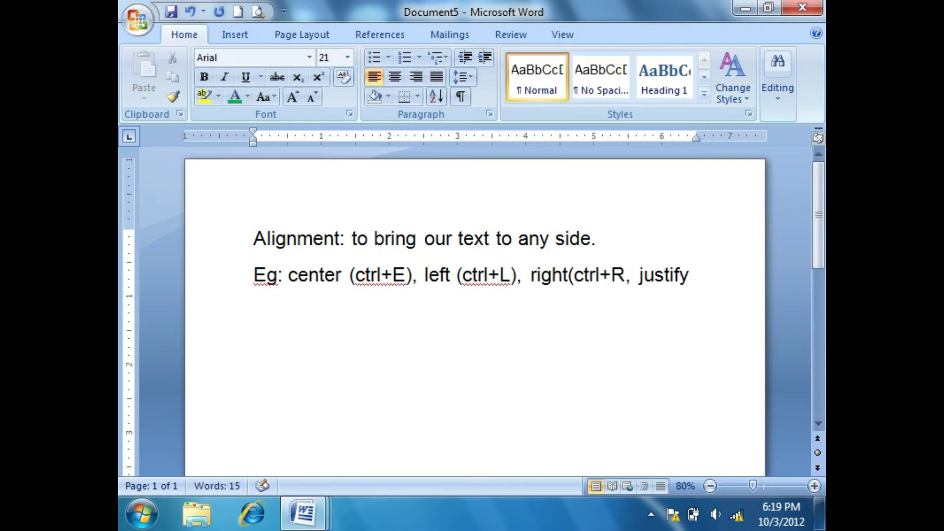
text())
key(ctrl+End)
key(Return)
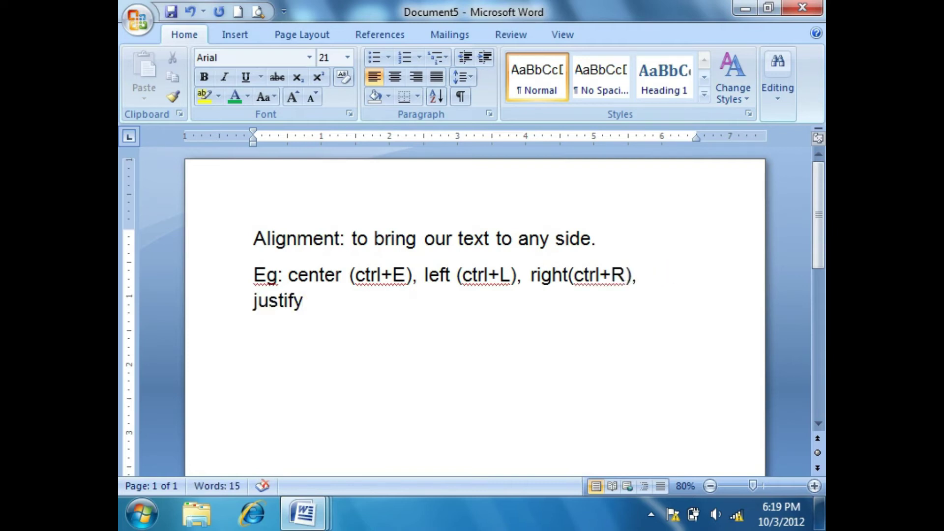
text((ctrl)
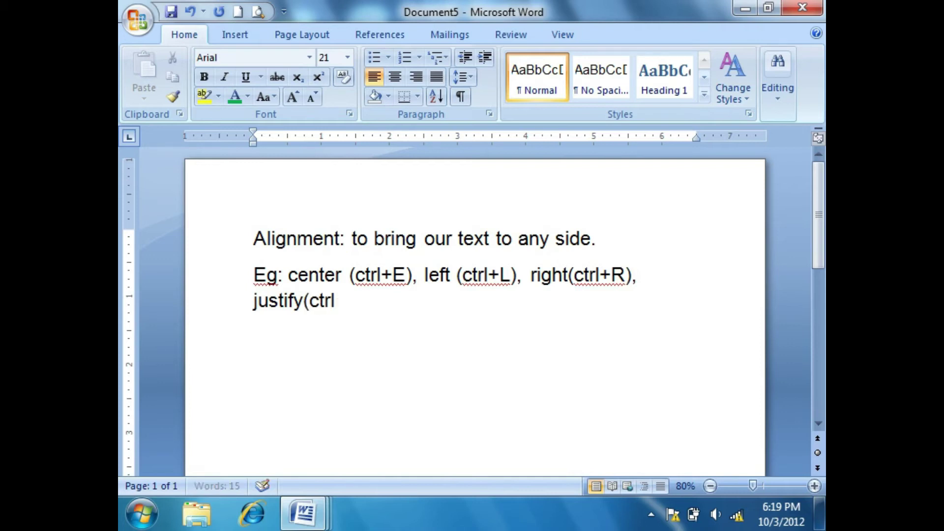
text(+J))
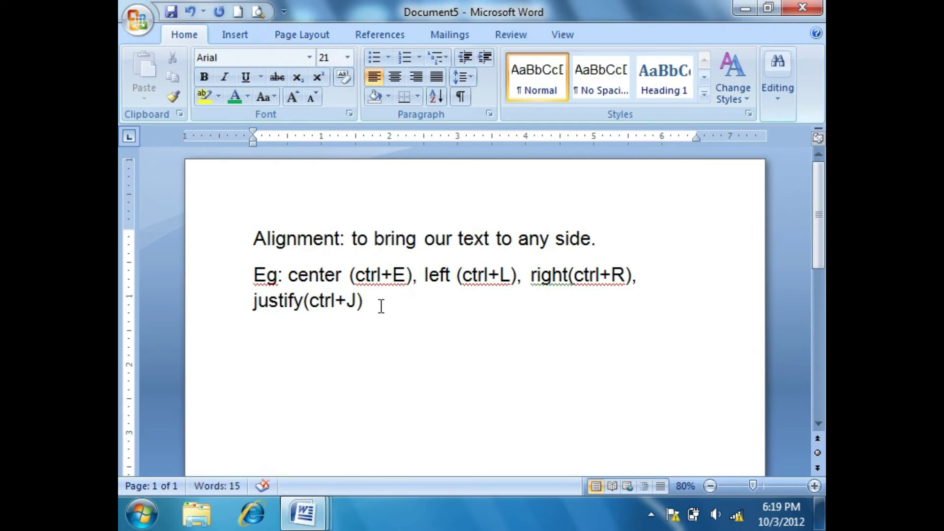
Step: In a new blank document at 36 pt, type 'Computer' and 'Afghanistan' on separate lines
click(240, 12)
key(ctrl+shift+period)
key(ctrl+shift+period)
key(ctrl+shift+period)
key(ctrl+shift+period)
key(ctrl+shift+period)
key(ctrl+shift+period)
key(ctrl+shift+period)
key(ctrl+shift+period)
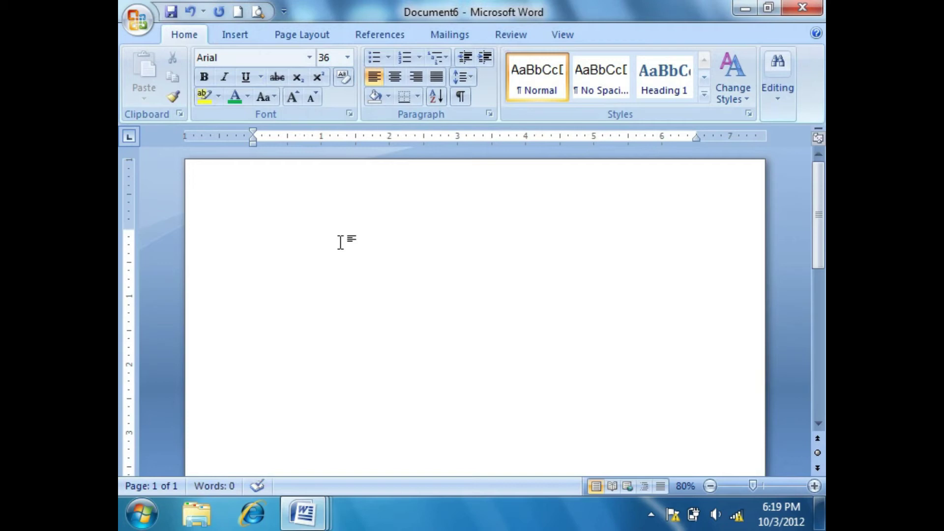
text(compu)
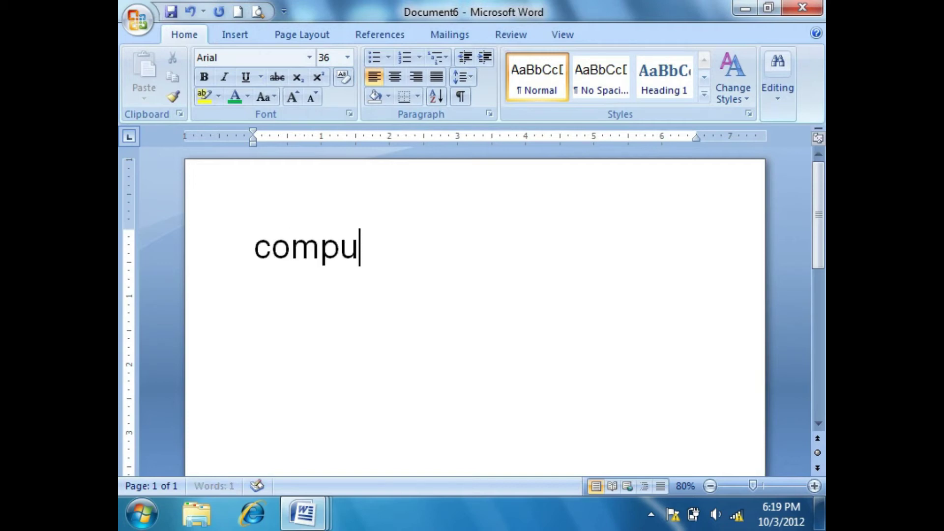
text(ter)
key(Return)
text(a)
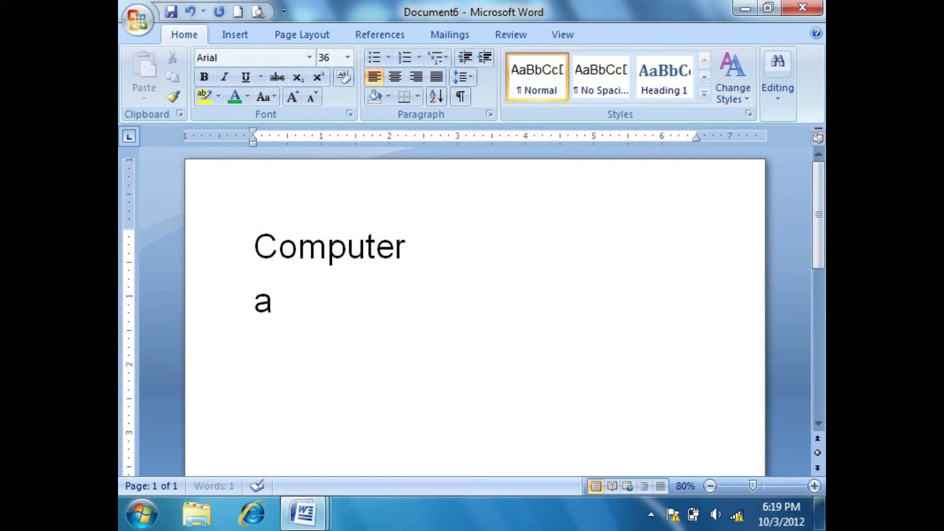
text(fhgan)
key(BackSpace)
key(BackSpace)
key(BackSpace)
key(BackSpace)
text(ghanistan)
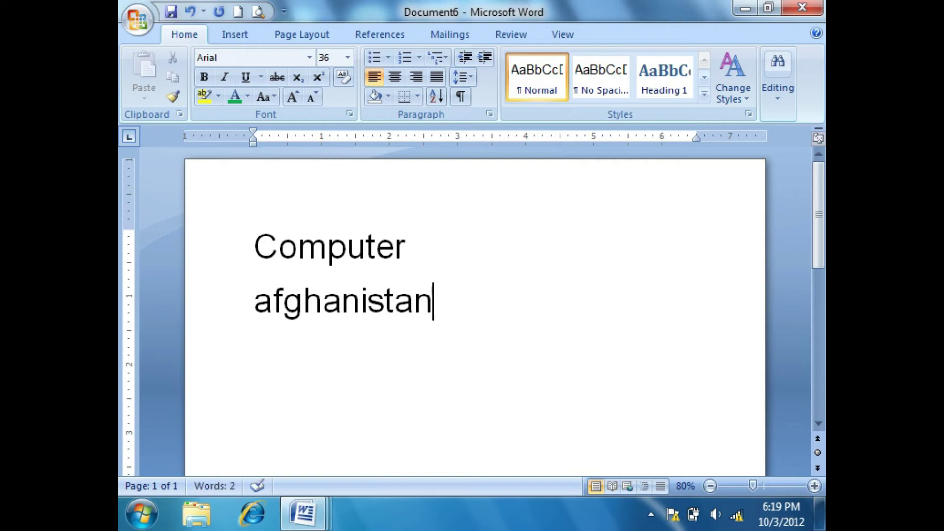
key(Return)
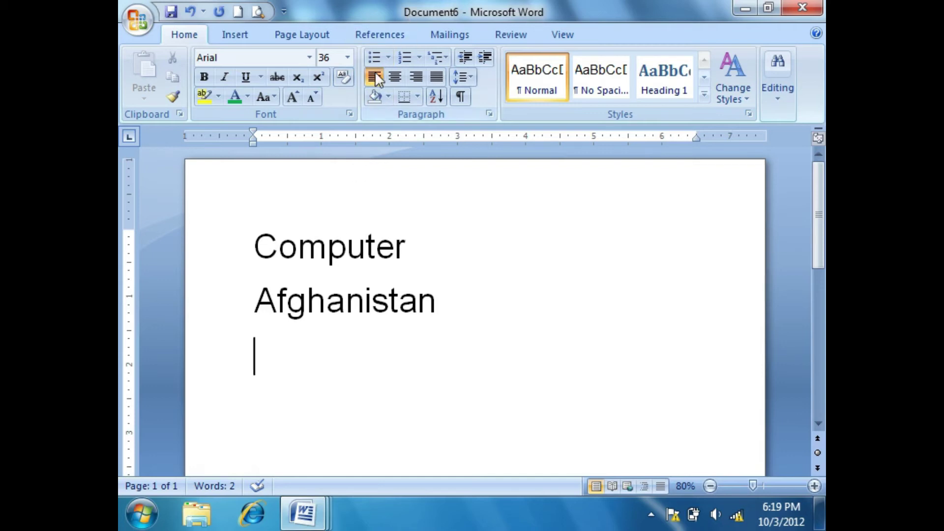
Step: Type centred 'Computer' and 'Afghanistan' lines
click(393, 74)
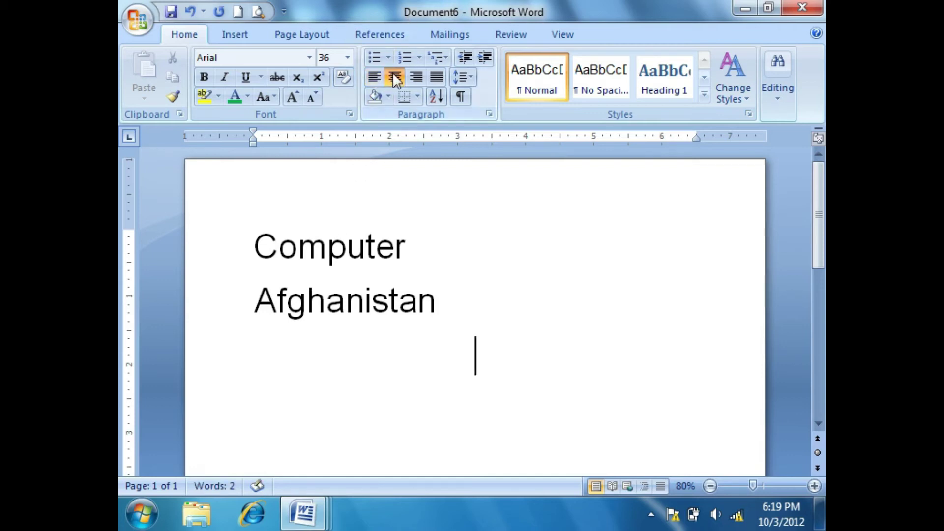
text(computer)
key(Return)
text(afghanistan)
key(Return)
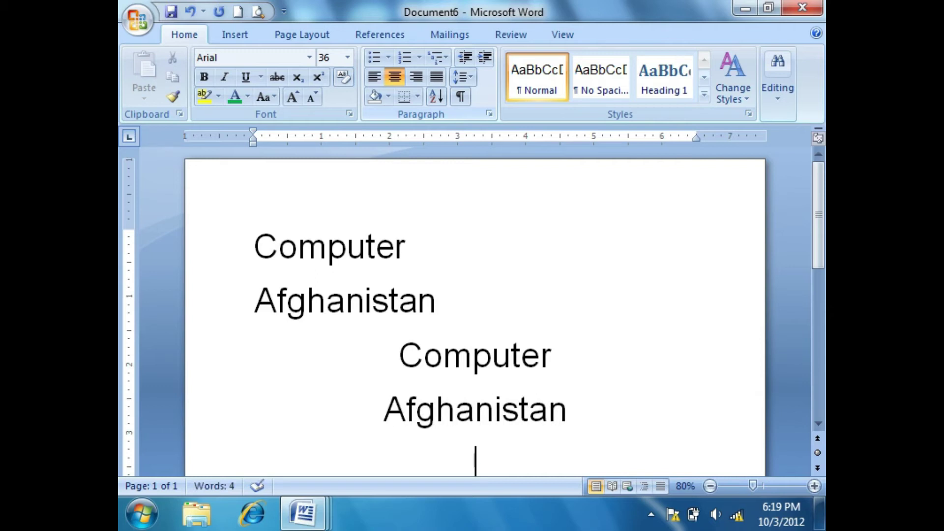
Step: Type right-aligned 'Computer' and 'Afghanistan' lines below them
scroll(468, 246, down, 3)
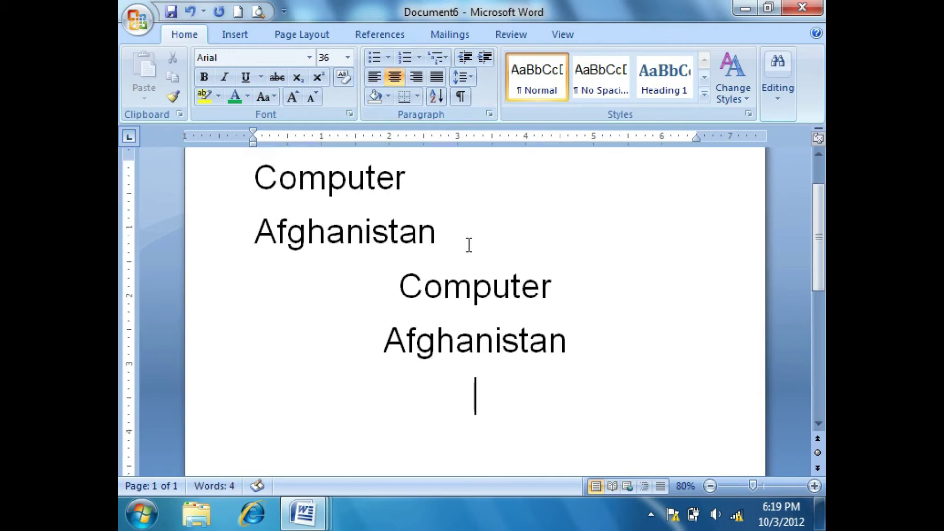
click(419, 81)
text(computer)
key(Return)
text(afghanistan)
key(Return)
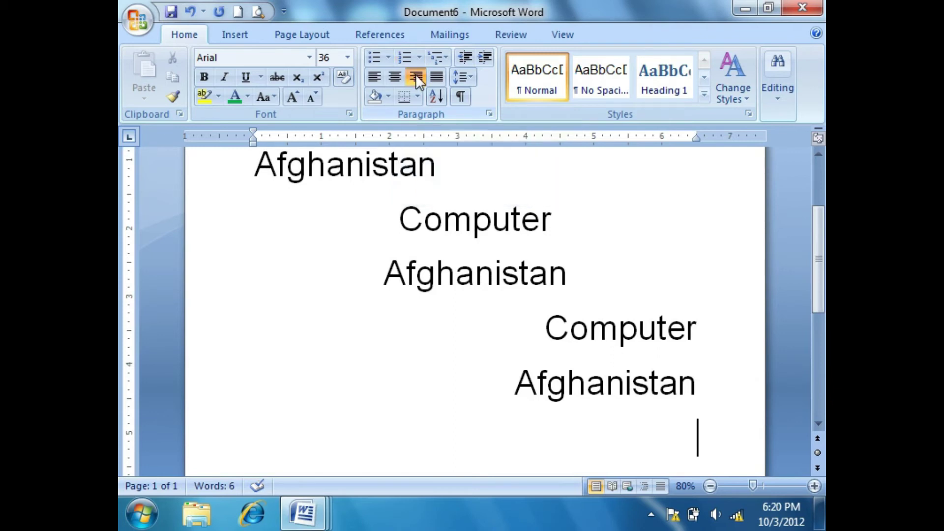
Step: Add a right-aligned 'ABCDEFGH' line followed by a centred 'ABCDEFG' line
text(ab)
key(BackSpace)
key(BackSpace)
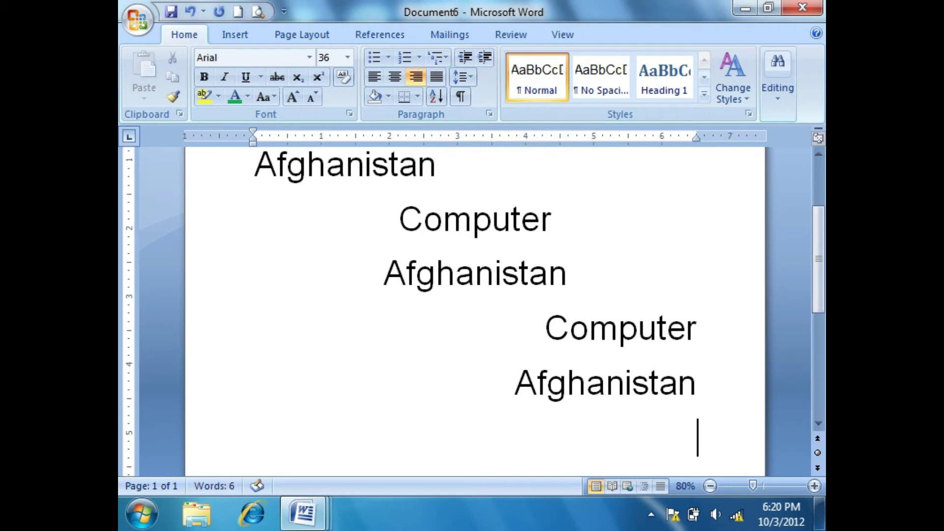
text(AC)
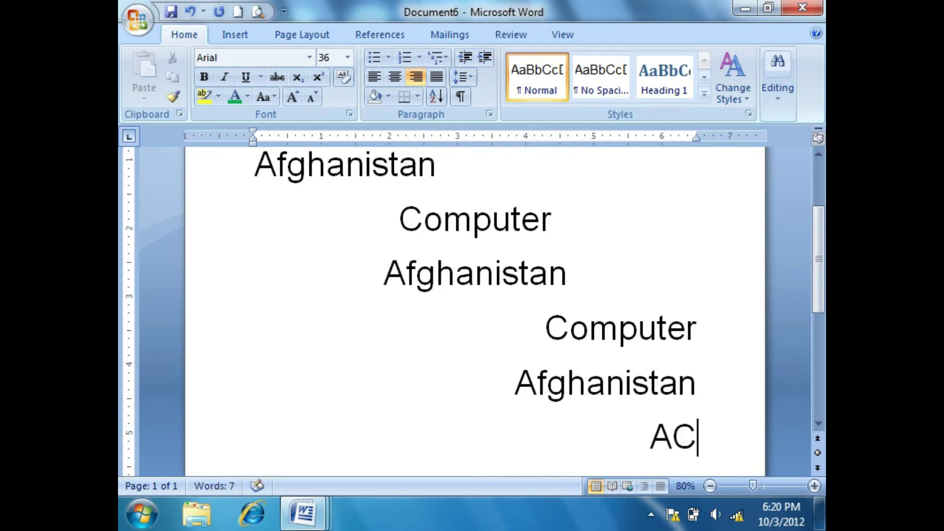
key(BackSpace)
text(BCDEFGH)
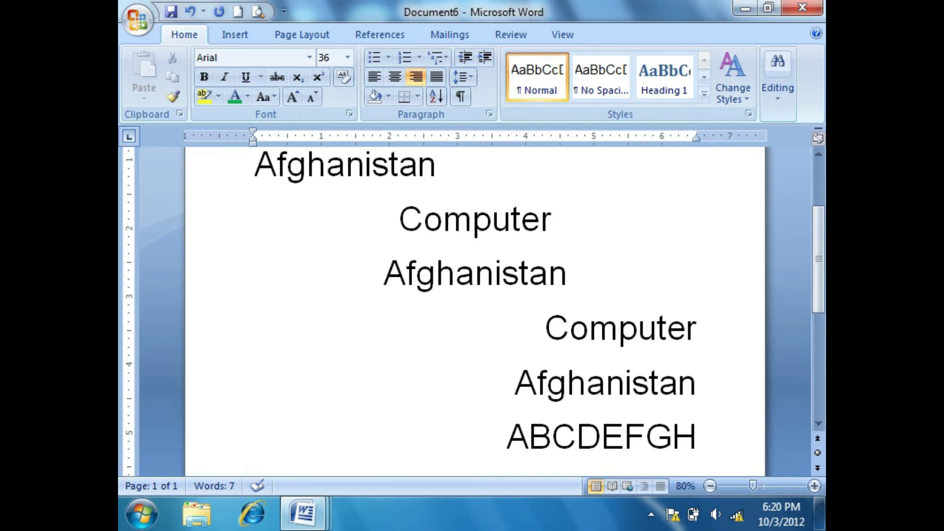
key(Return)
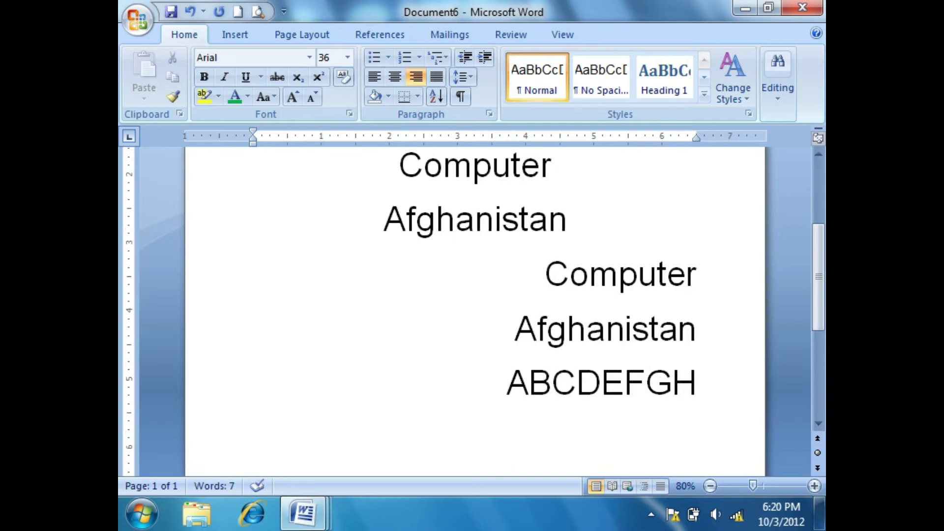
click(390, 78)
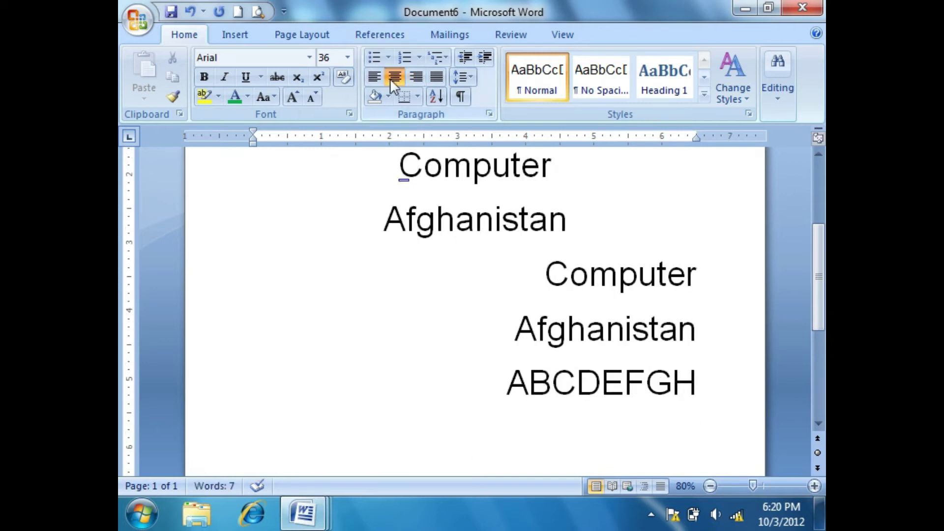
text(ABCDE)
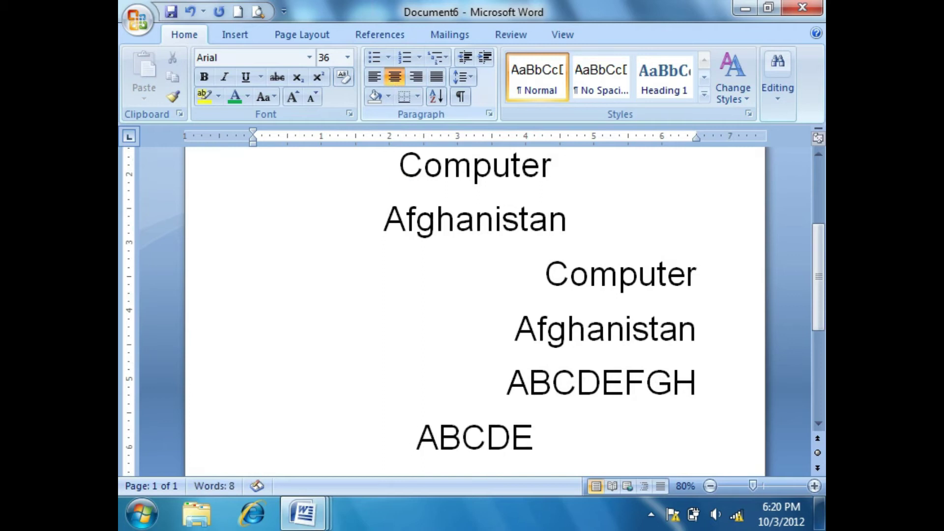
text(FG)
key(Return)
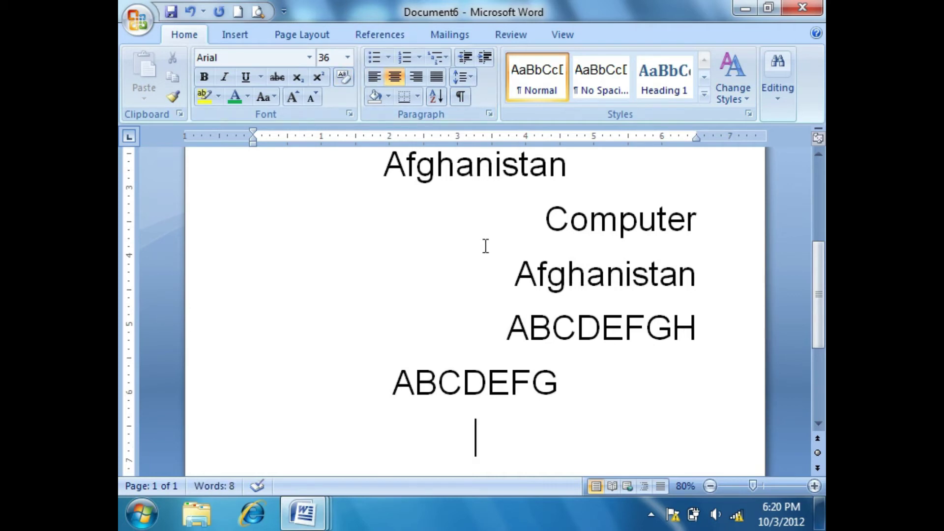
Step: Make the first Computer and Afghanistan lines at the top bold
scroll(486, 247, up, 1)
scroll(486, 248, up, 2)
scroll(486, 247, up, 2)
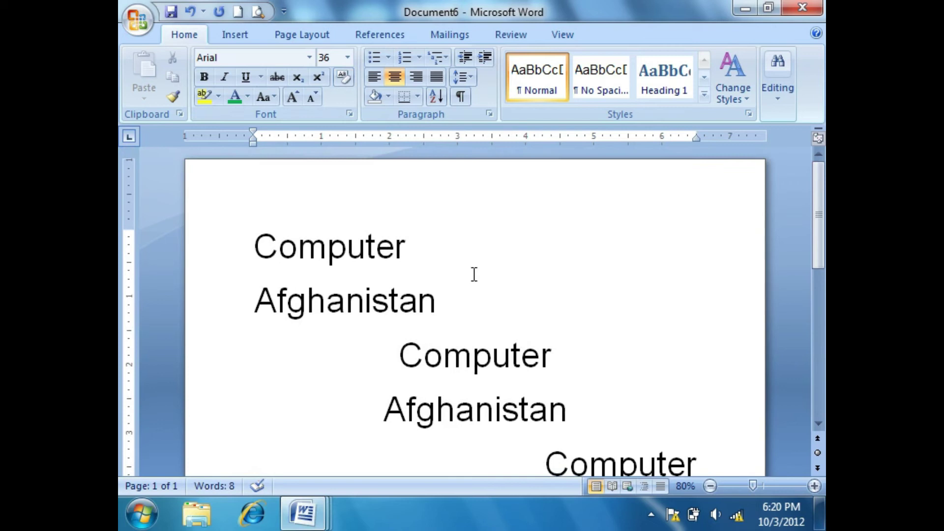
drag(464, 300, 263, 259)
key(ctrl+b)
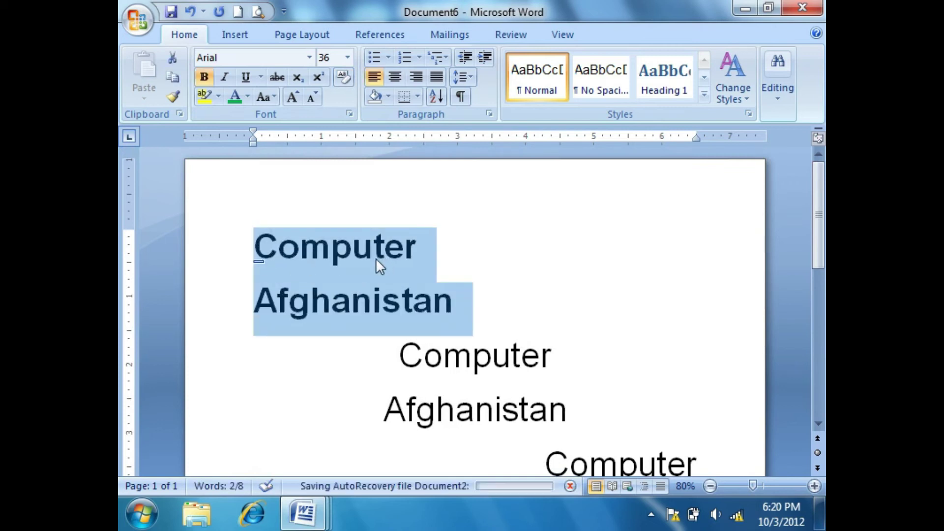
Step: In a new document, type the heading 'COMPUTER NOTES:' and generate sample paragraphs with =RAND()
click(238, 12)
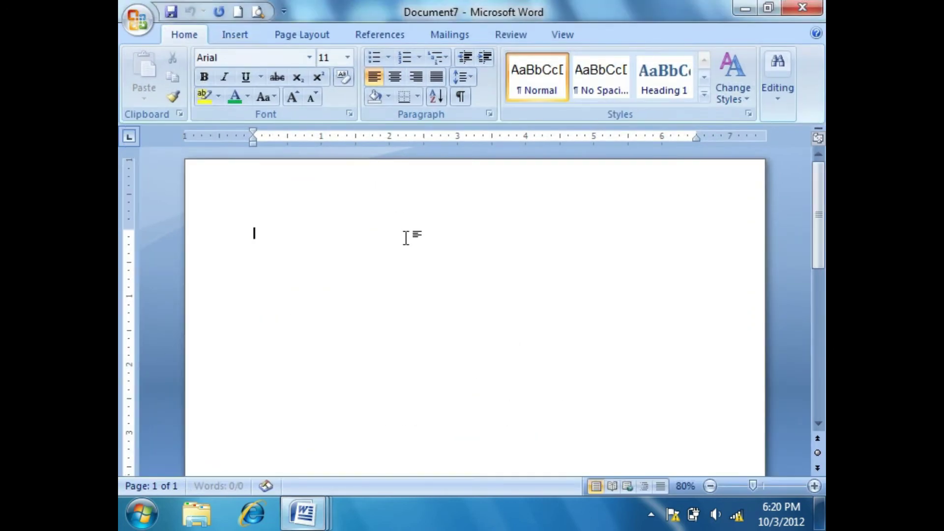
text(COMPUTER NOTES:)
key(Return)
text(=RAND())
key(Return)
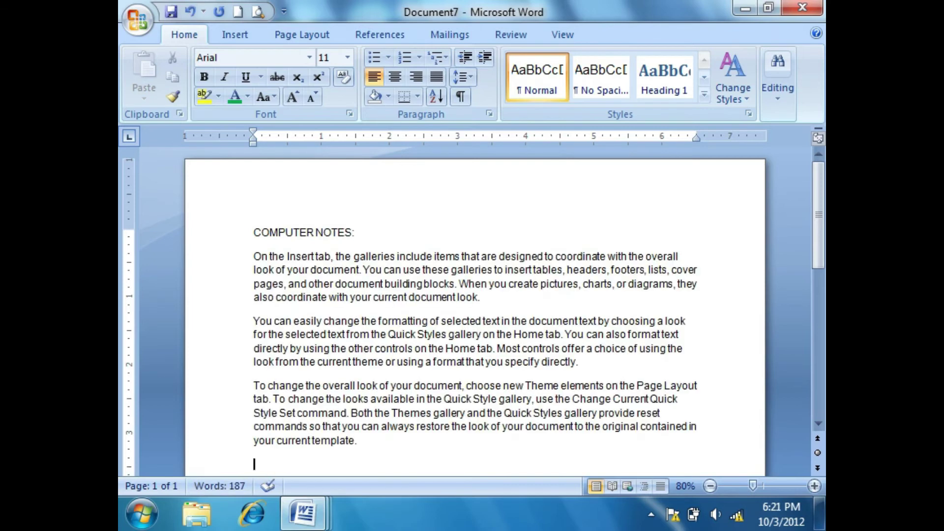
drag(379, 460, 233, 256)
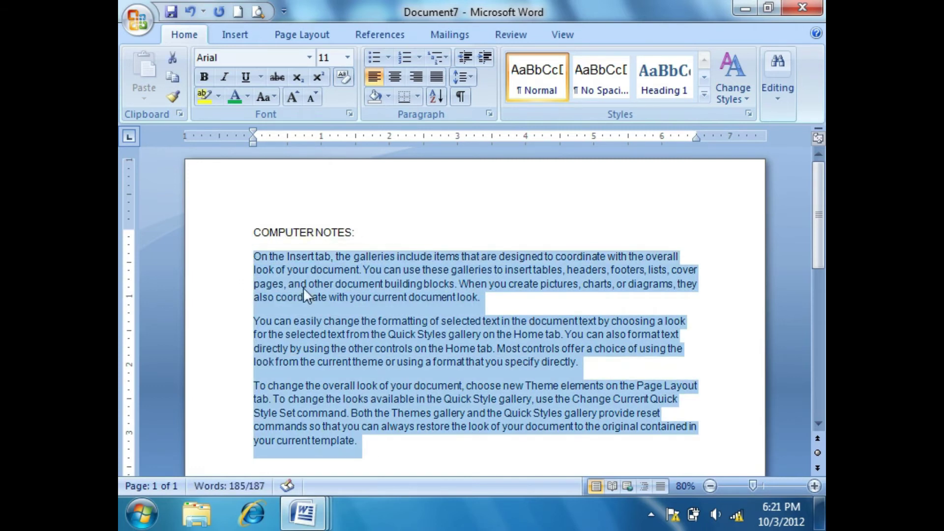
Step: Format the 'COMPUTER NOTES:' heading as bold, 16 pt, green text
click(458, 230)
drag(390, 235, 253, 225)
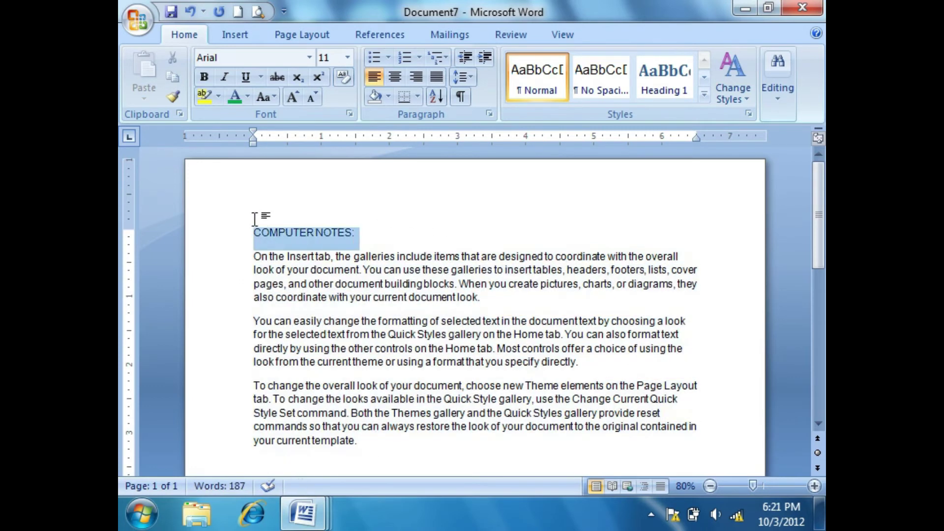
key(ctrl+bracketright)
key(ctrl+bracketright)
key(ctrl+bracketright)
key(ctrl+bracketright)
key(ctrl+bracketright)
key(ctrl+b)
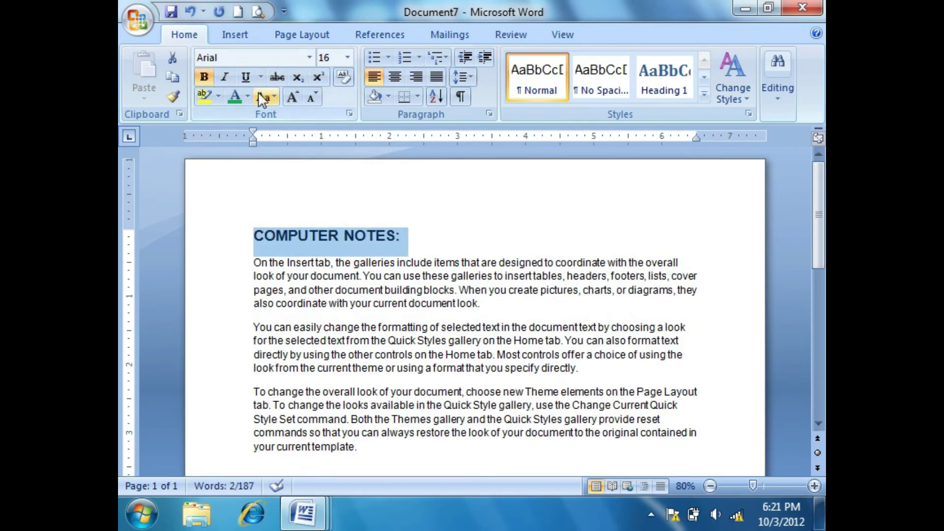
click(236, 96)
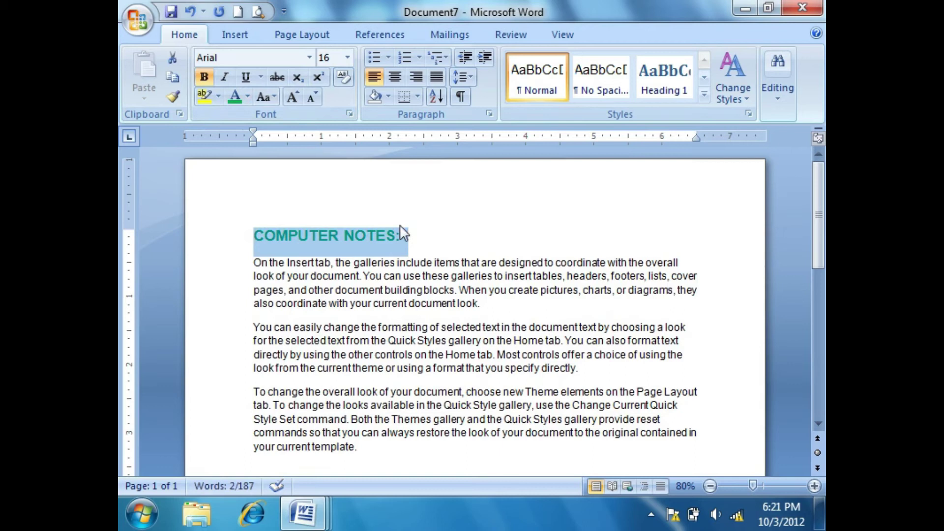
click(421, 233)
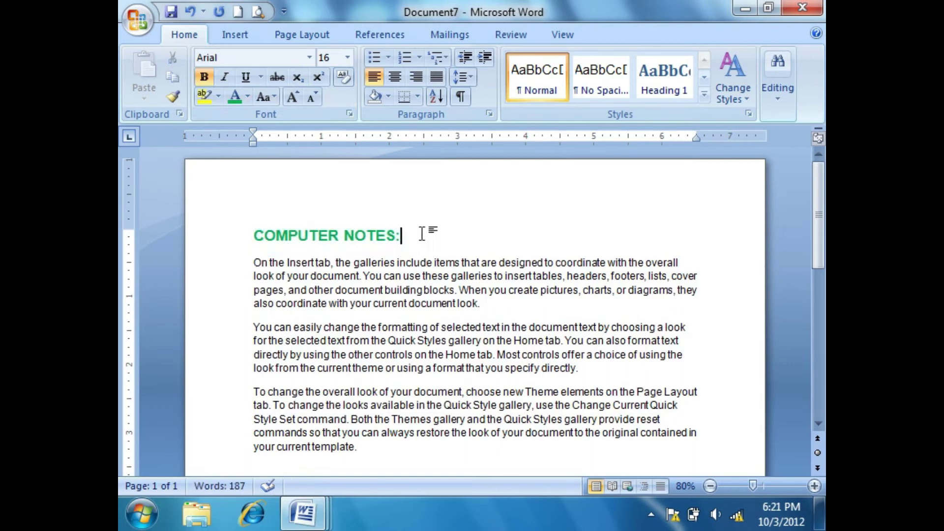
Step: Turn '---' below the heading into a horizontal rule
key(Return)
text(---)
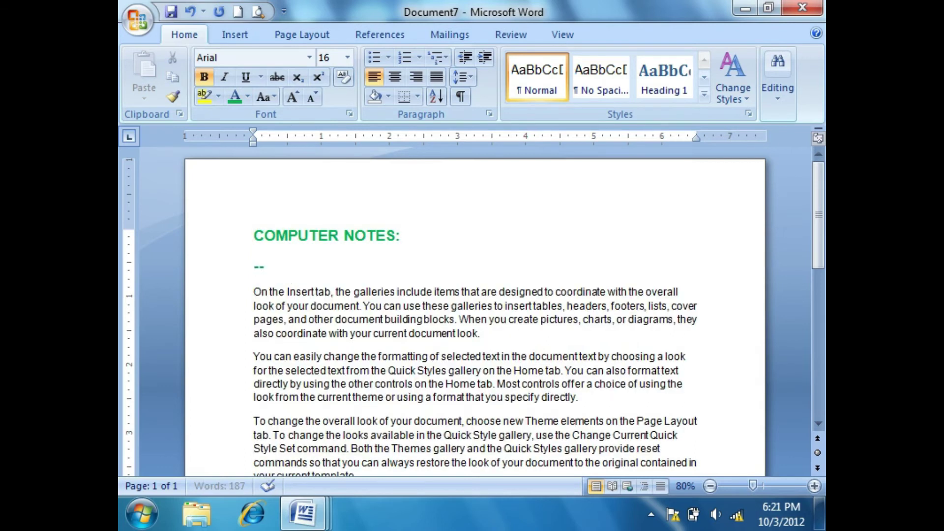
key(Return)
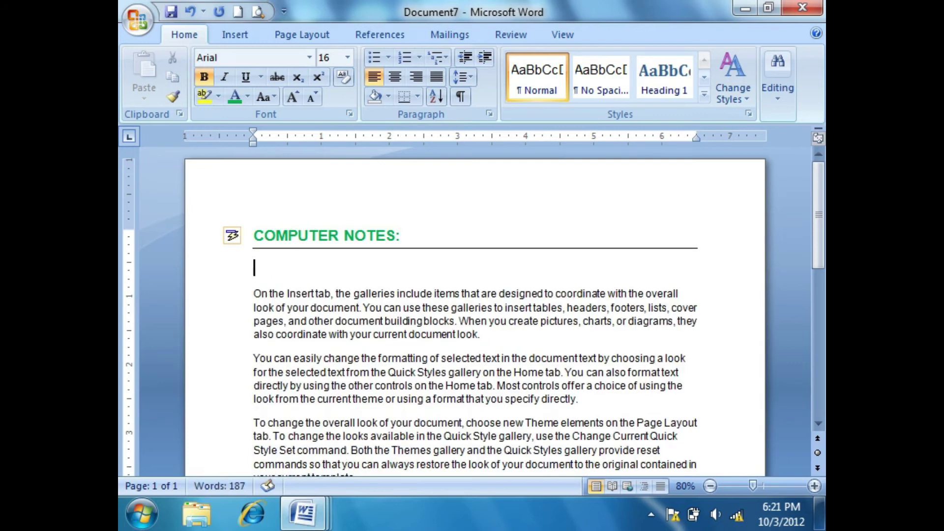
drag(467, 235, 297, 235)
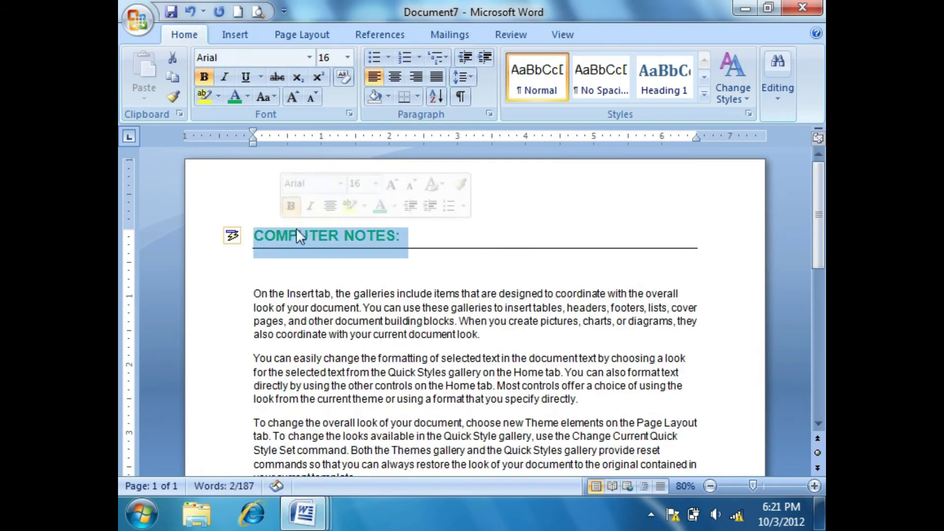
click(254, 234)
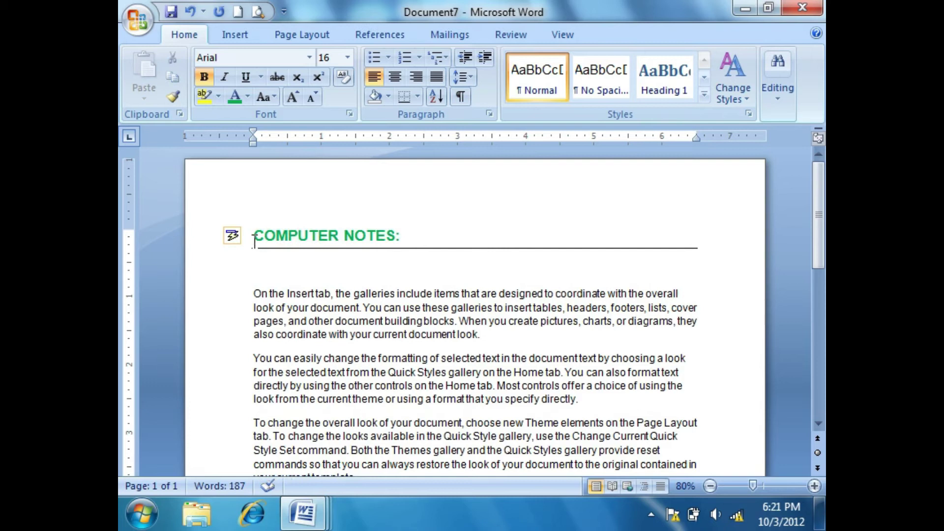
Step: Undo the extra rule above the heading, delete the blank lines, and enlarge the heading to 20 pt
key(Return)
text(---)
key(Return)
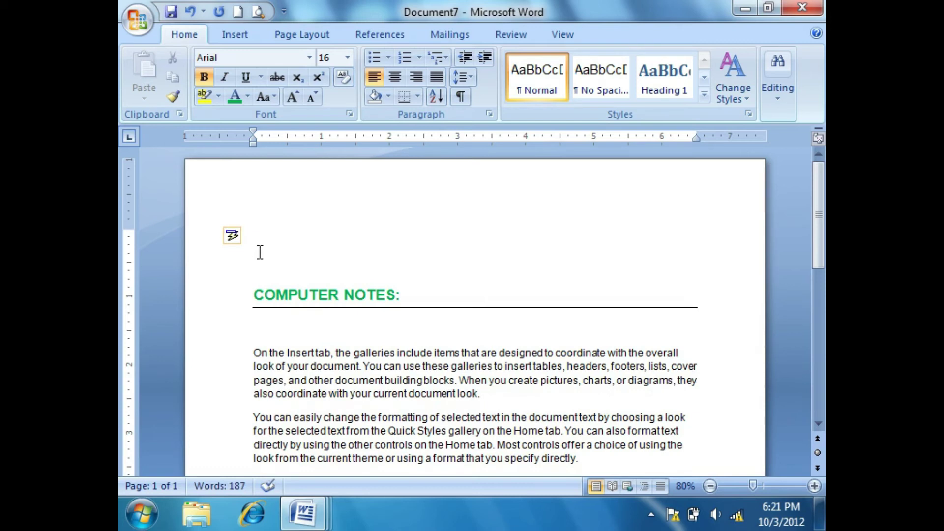
text(--)
key(Return)
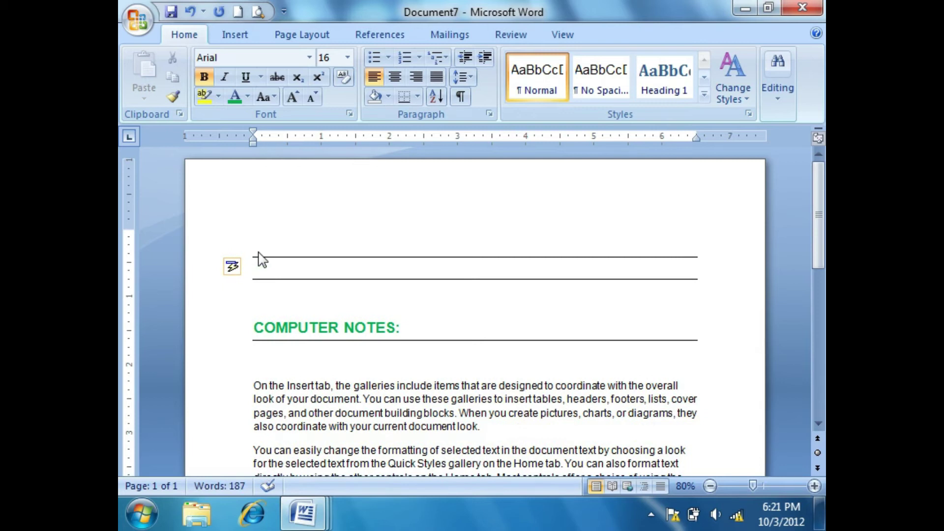
key(ctrl+z)
key(ctrl+z)
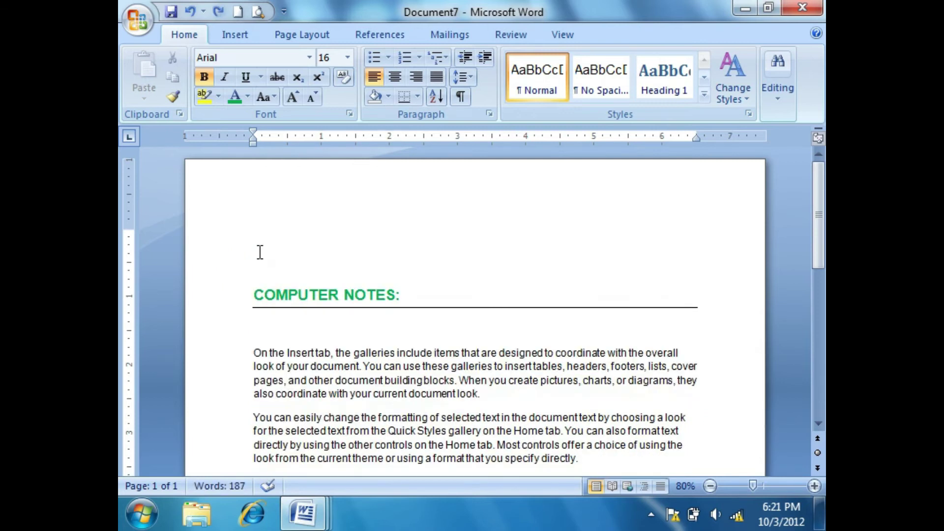
key(Delete)
key(Delete)
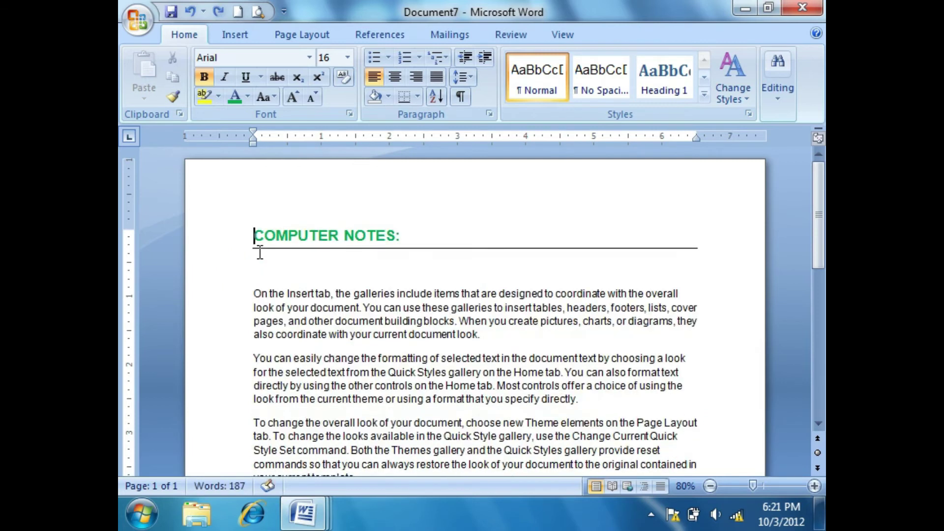
drag(413, 236, 268, 226)
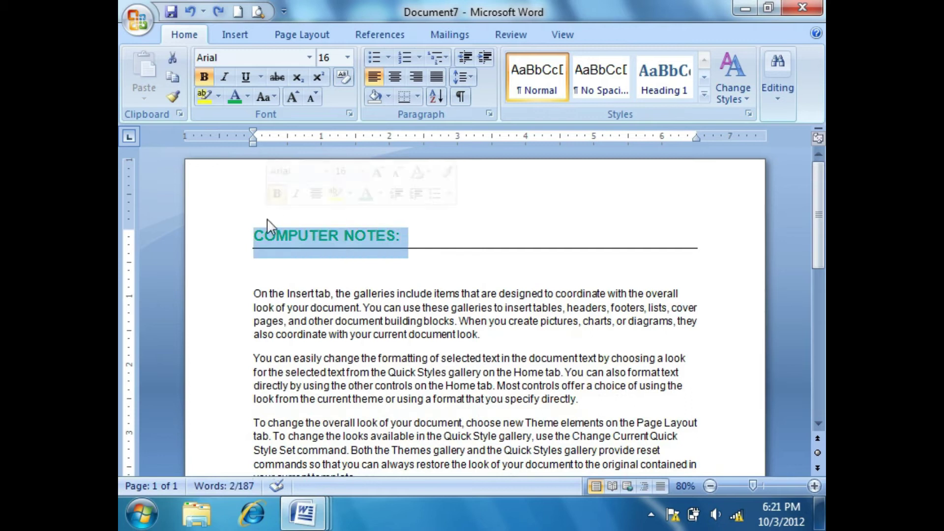
key(ctrl+bracketright)
Step: Enlarge the heading further and try center, right and left alignment on it
key(ctrl+bracketright)
key(ctrl+bracketright)
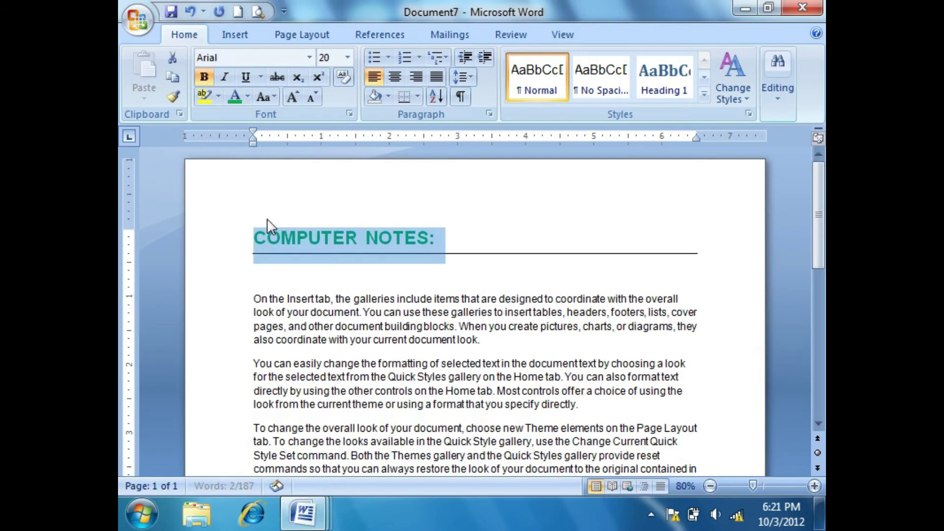
key(ctrl+bracketright)
key(ctrl+bracketright)
click(399, 82)
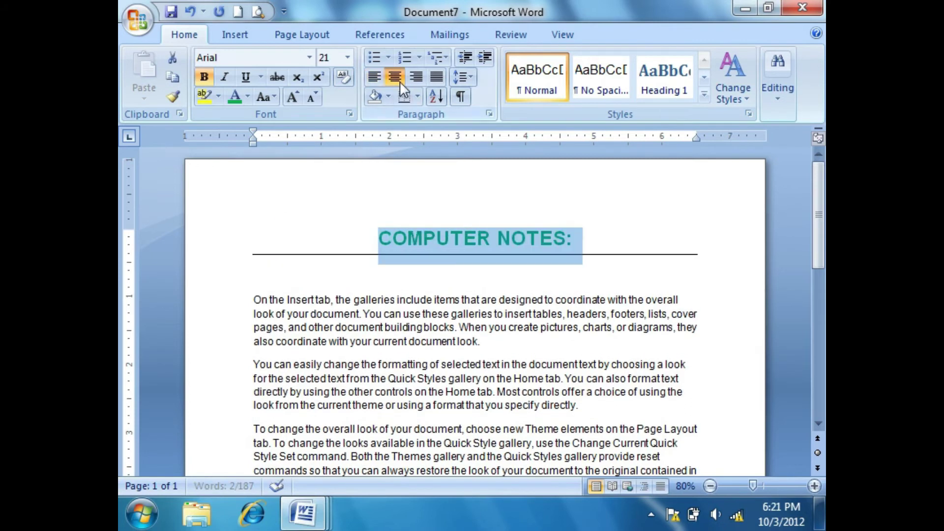
click(415, 77)
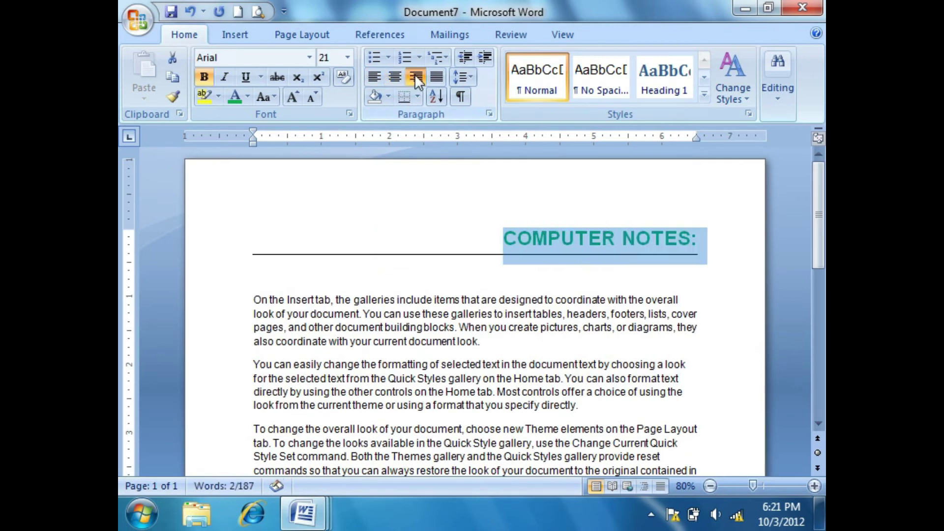
click(390, 75)
click(369, 75)
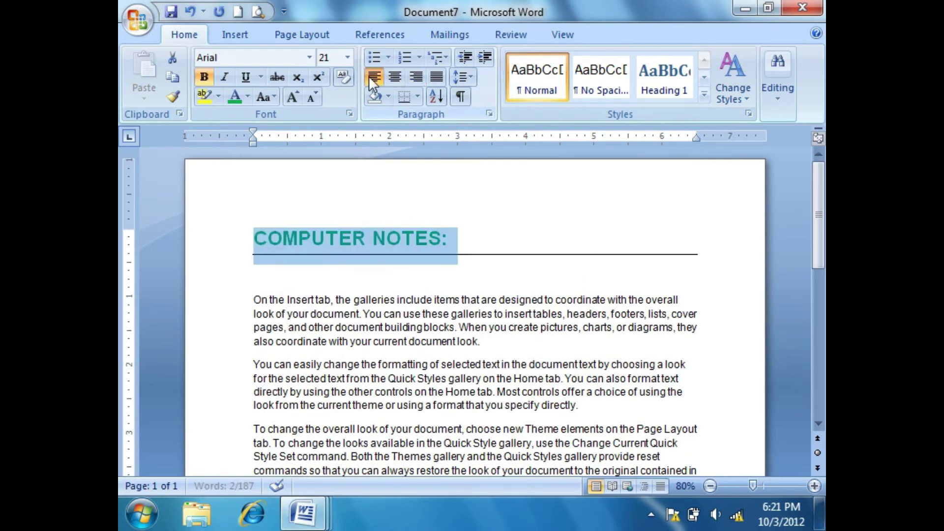
click(395, 76)
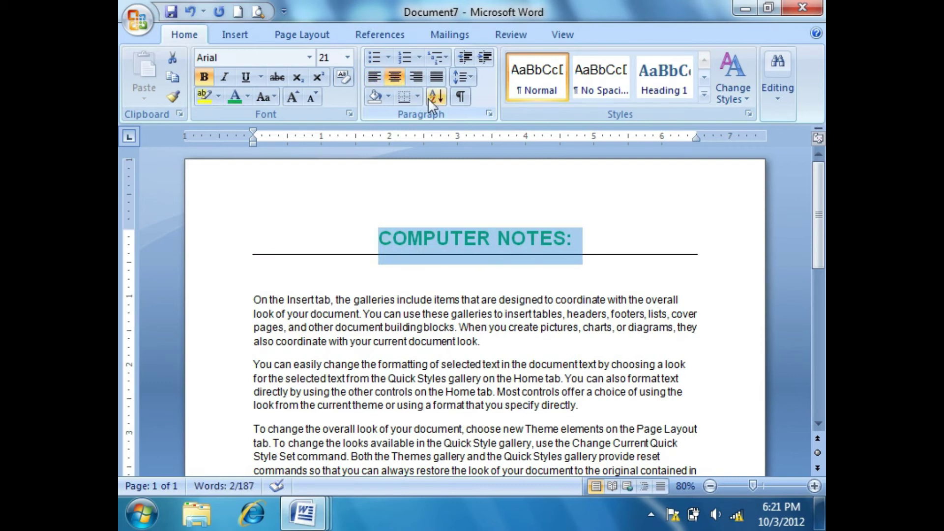
Step: Cycle alignment with Ctrl+L/E/R, leave the heading centred, and show Print Preview
key(ctrl+l)
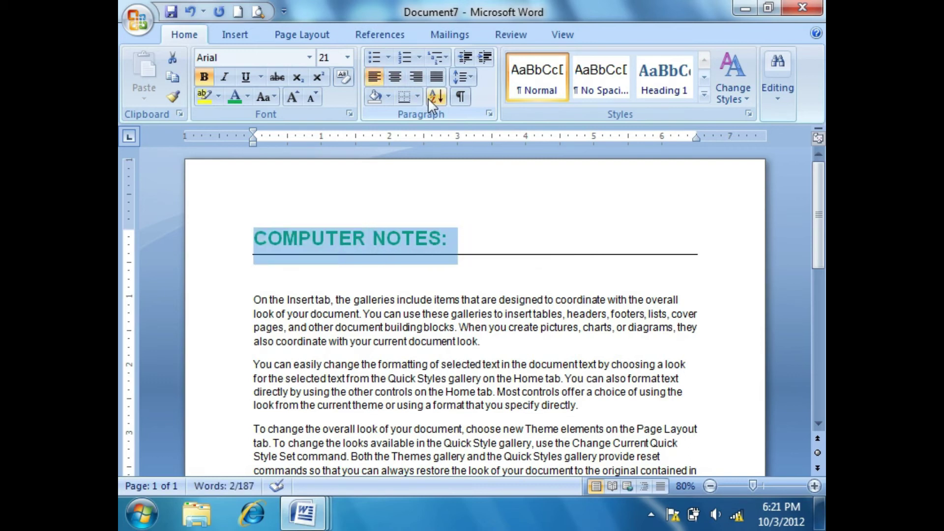
key(ctrl+e)
key(ctrl+r)
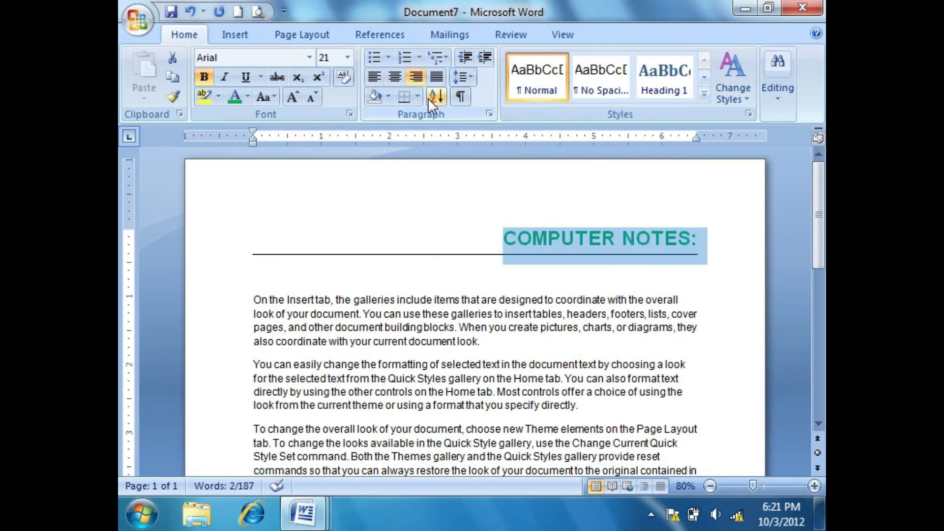
key(ctrl+l)
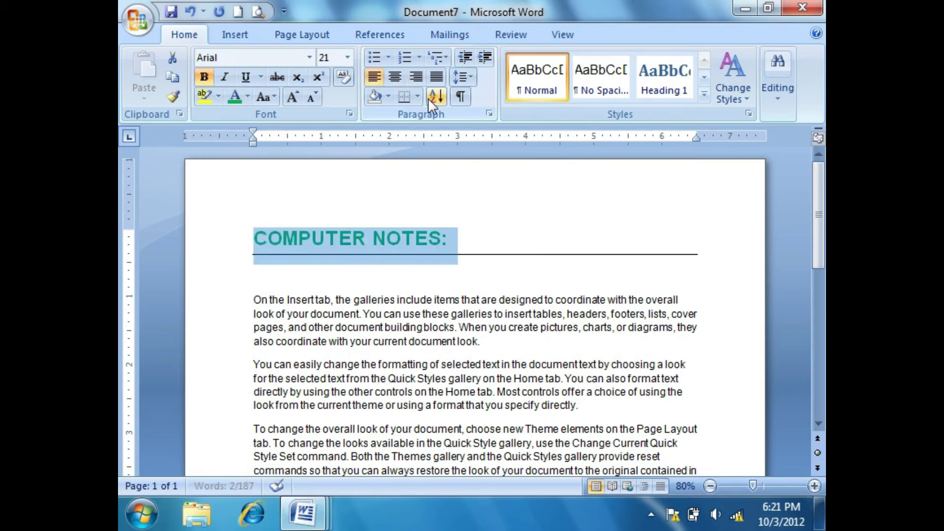
key(ctrl+e)
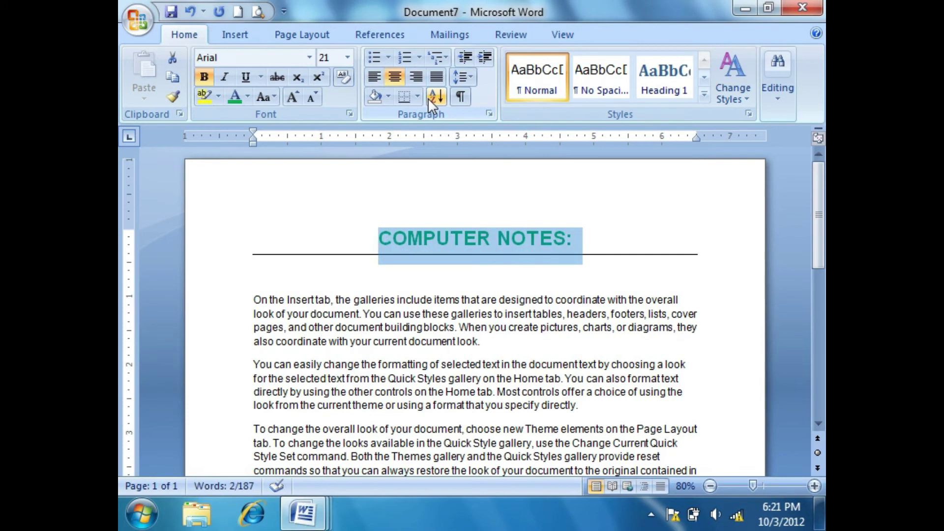
click(467, 284)
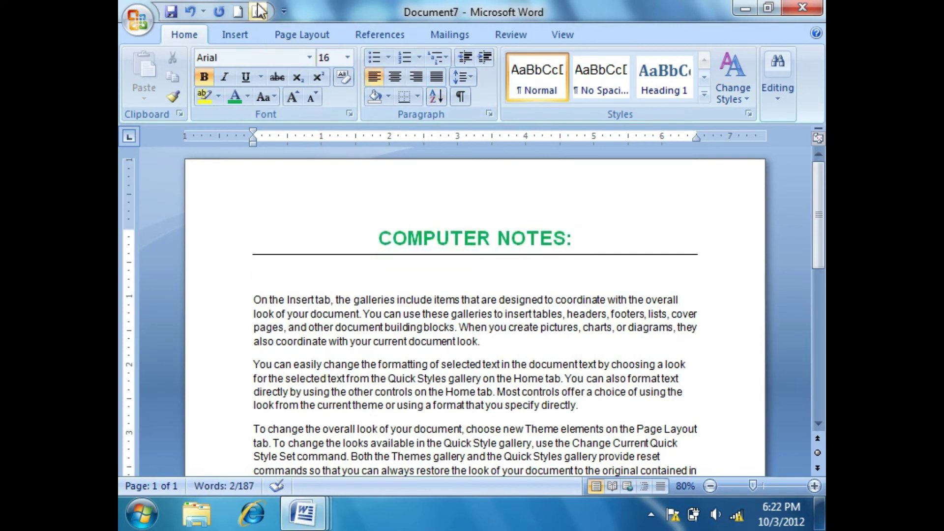
click(257, 11)
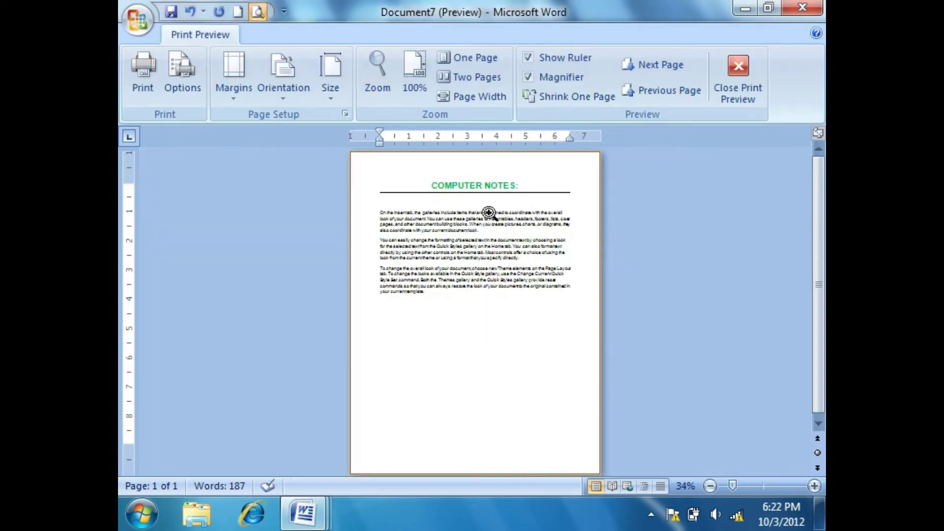
Step: Close Print Preview to return to editing Document7
click(754, 69)
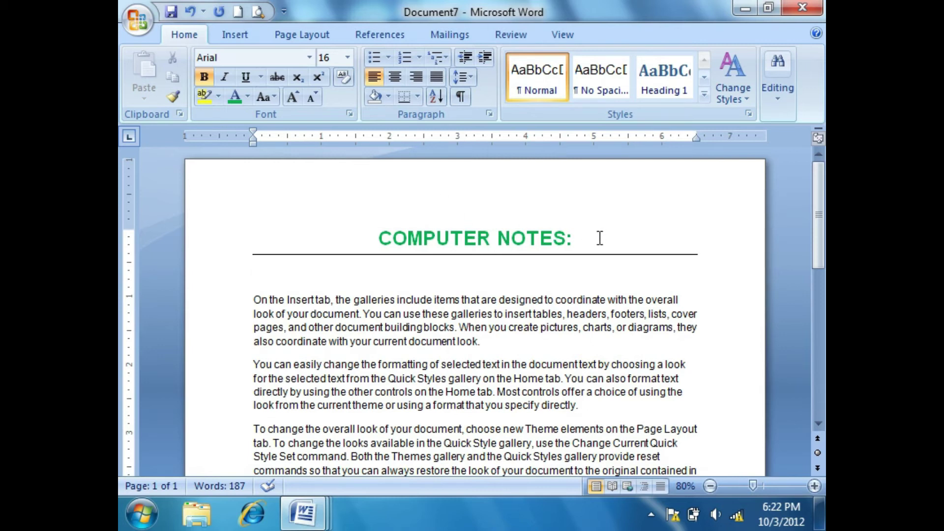
Step: Copy the three sample body paragraphs
drag(597, 238, 377, 239)
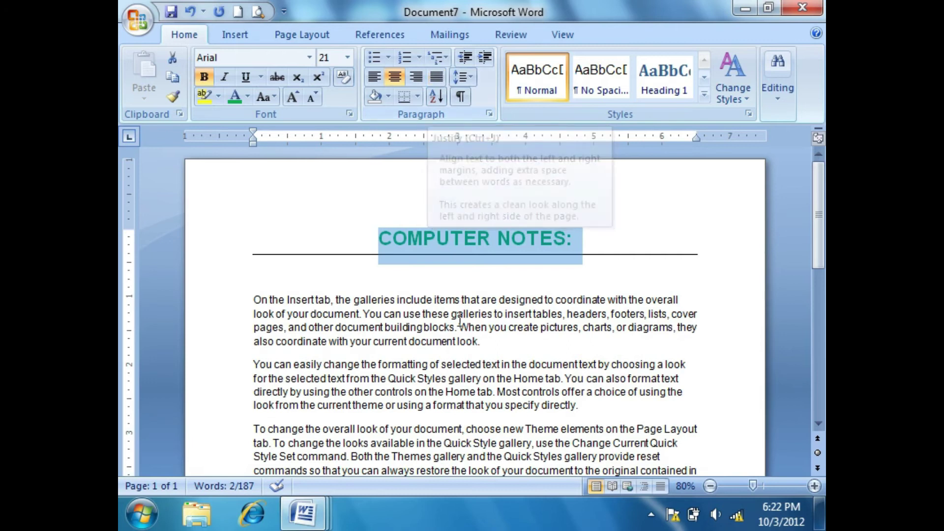
click(481, 364)
scroll(487, 377, down, 3)
mouse_move(358, 381)
mouse_down()
mouse_move(238, 139)
mouse_move(234, 267)
mouse_up()
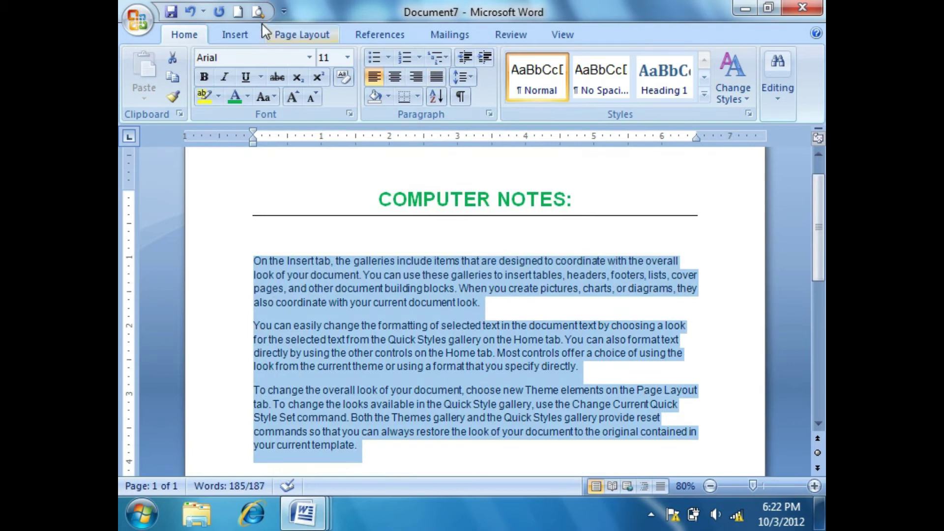
mouse_move(397, 455)
mouse_down()
mouse_move(253, 274)
mouse_move(253, 260)
mouse_up()
key(ctrl+c)
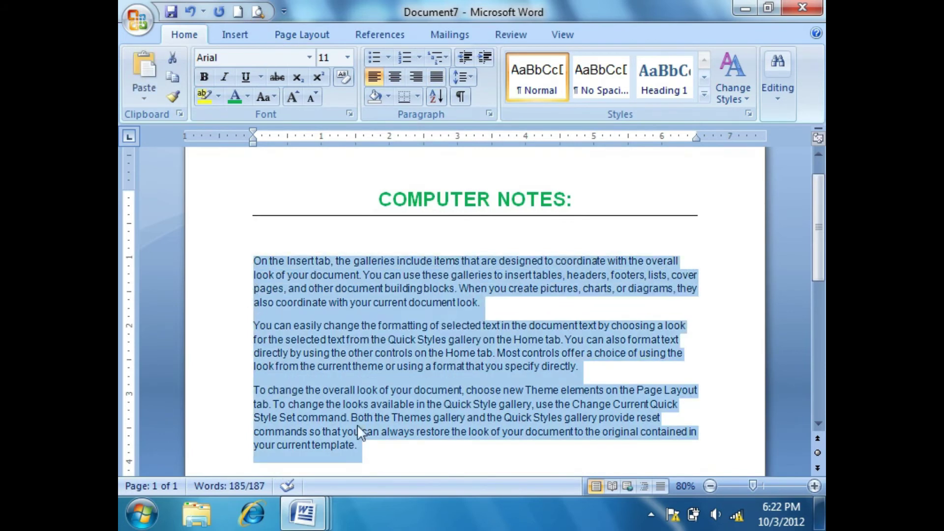
Step: Paste the copied paragraphs on a new line at the document end
click(381, 456)
key(Return)
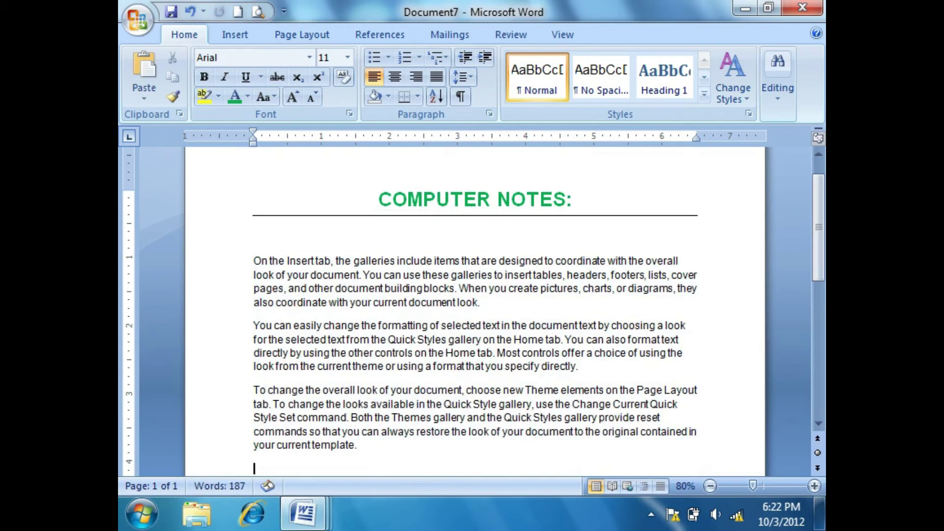
key(ctrl+v)
scroll(380, 456, down, 10)
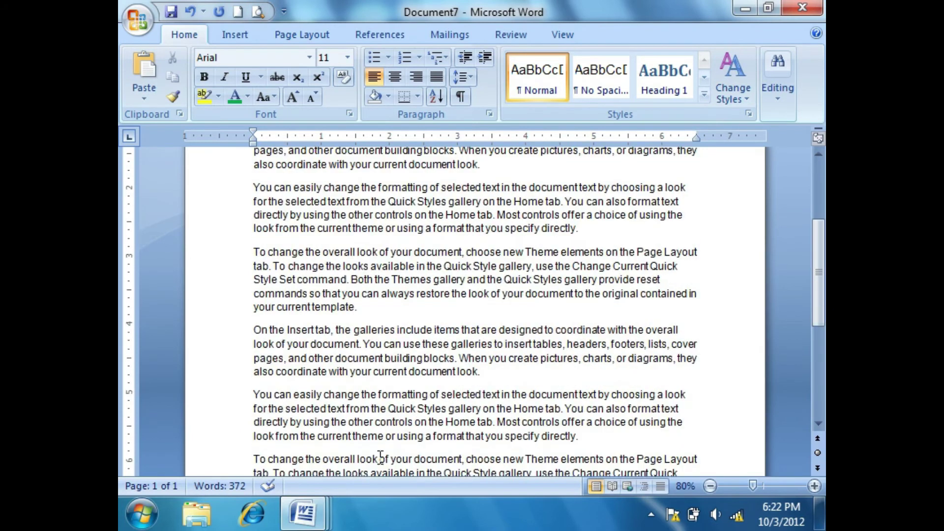
Step: Select all the document text and enlarge it by one point with Ctrl+]
click(259, 12)
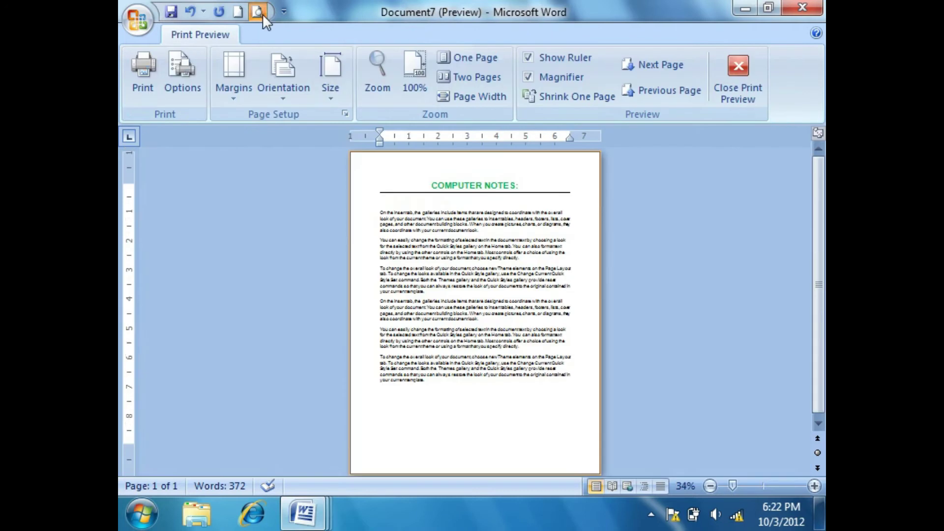
click(743, 72)
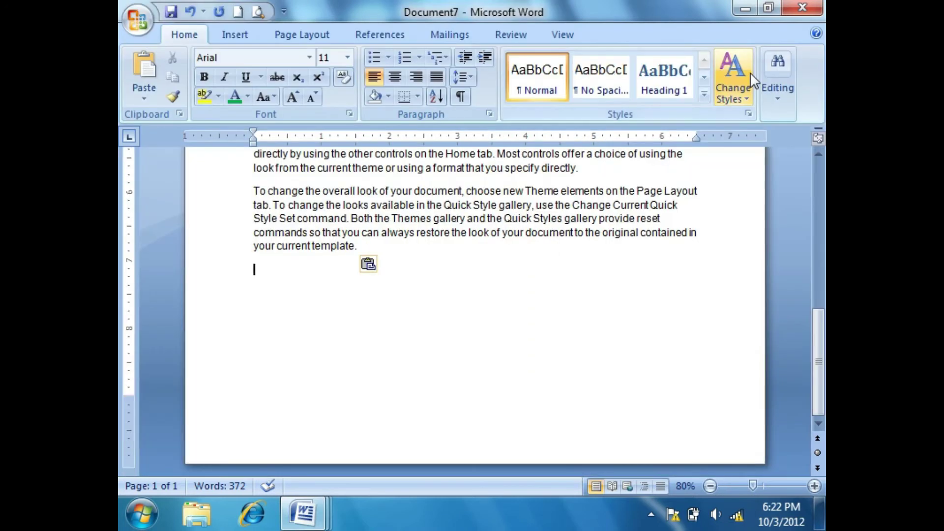
scroll(618, 264, up, 3)
drag(498, 407, 244, 247)
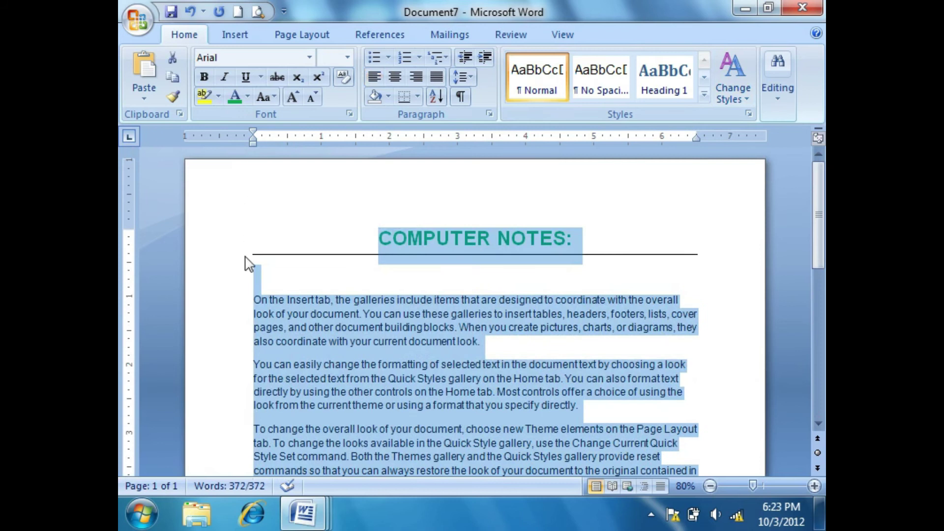
key(ctrl+bracketright)
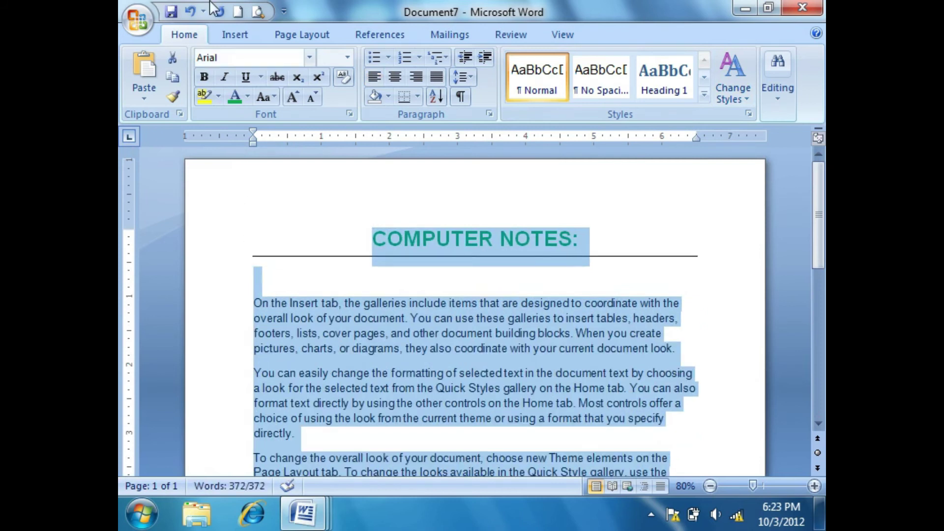
Step: Check the enlarged page in print preview, zooming in on a paragraph and back out
click(258, 11)
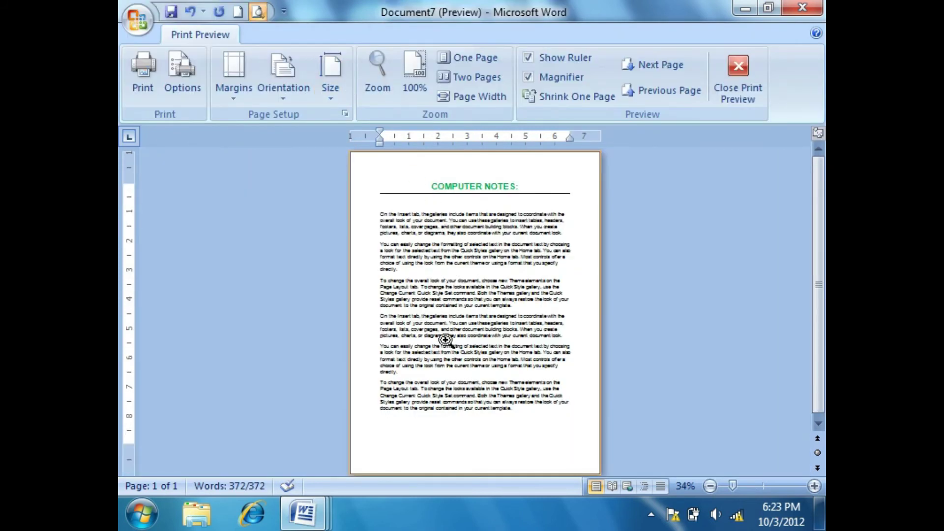
click(382, 209)
click(381, 215)
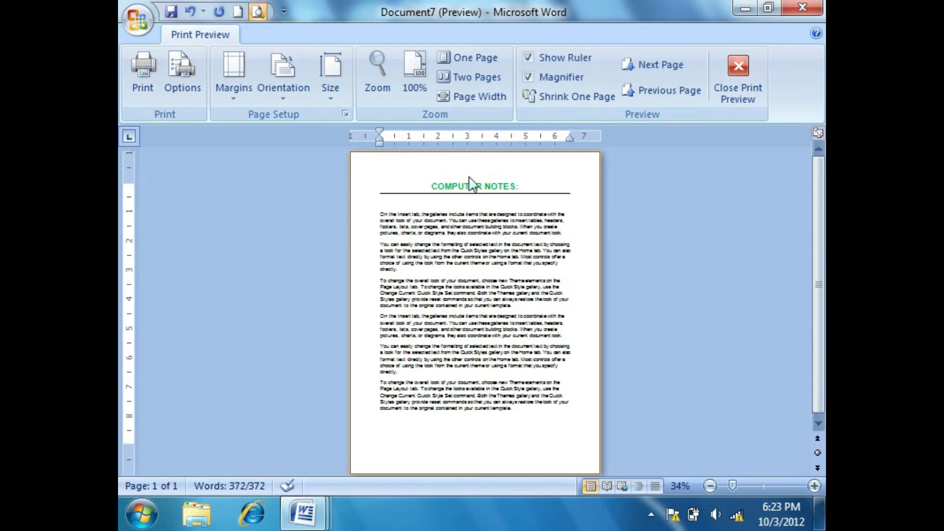
click(736, 74)
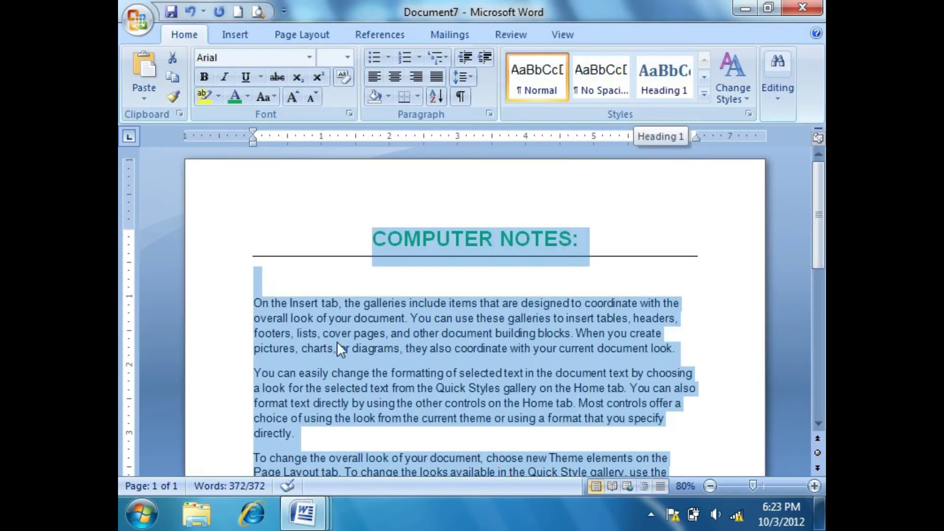
Step: Justify the selected body paragraphs and view the justified page in print preview
scroll(339, 341, down, 2)
scroll(295, 309, down, 1)
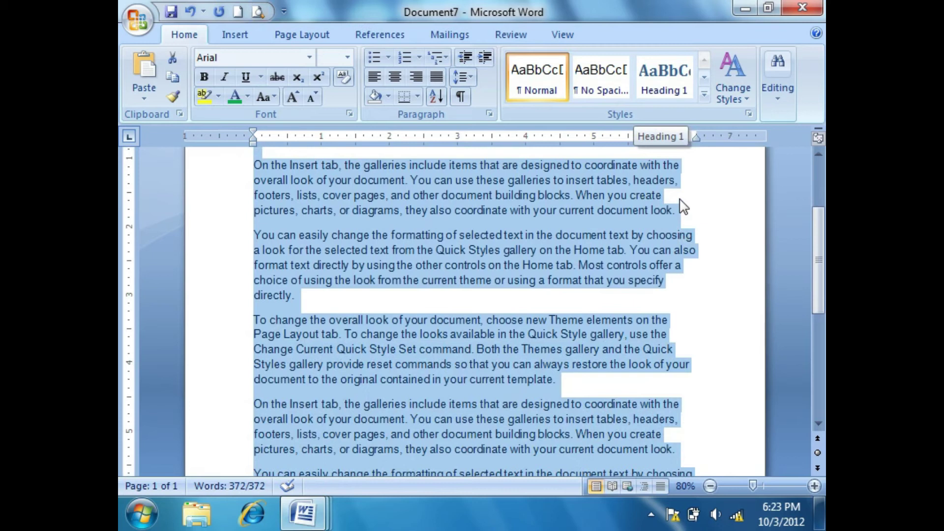
click(438, 75)
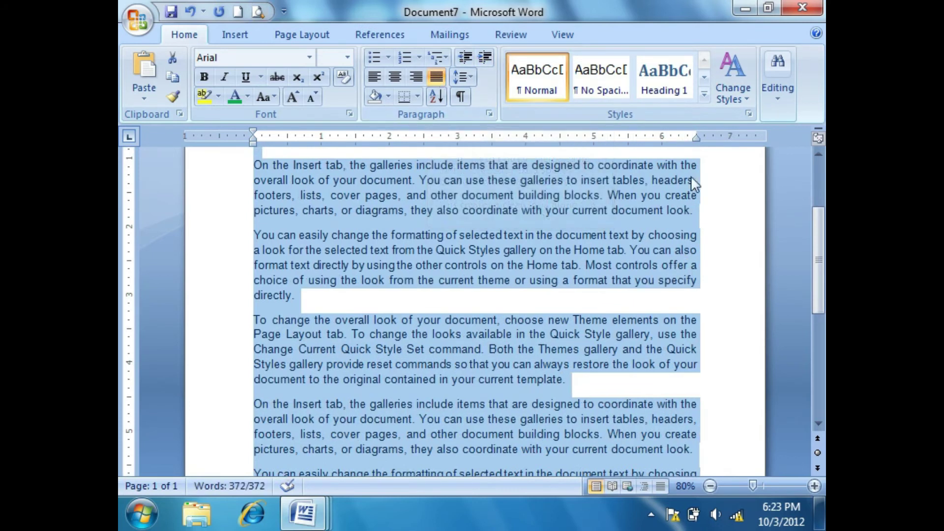
click(435, 75)
click(435, 76)
click(435, 75)
click(435, 76)
click(434, 76)
click(435, 76)
click(435, 76)
click(435, 76)
click(435, 76)
click(435, 76)
click(434, 76)
click(434, 76)
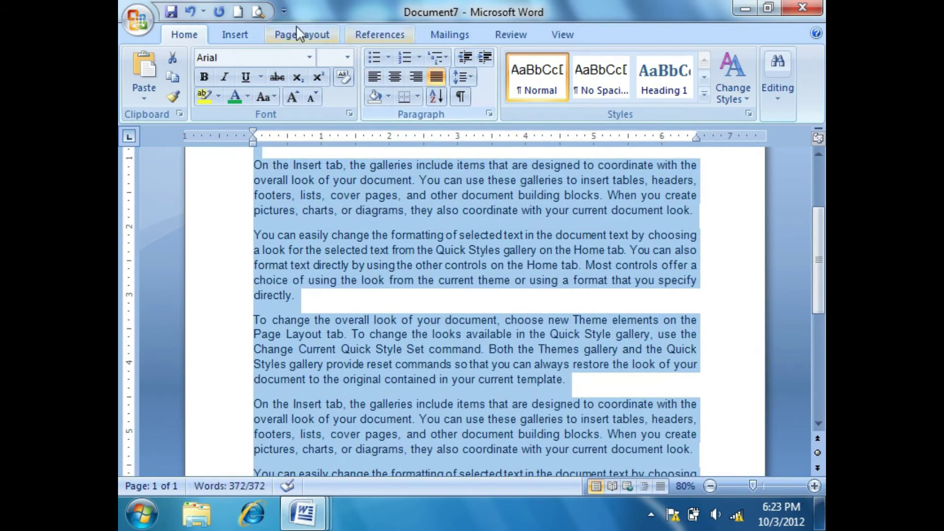
click(258, 11)
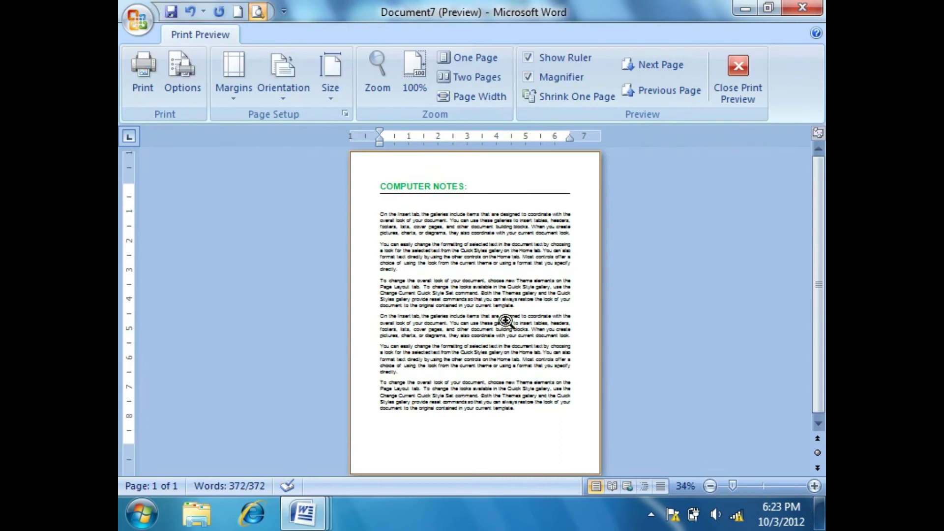
Step: Leave print preview and set the body paragraphs back to Align Left
click(727, 87)
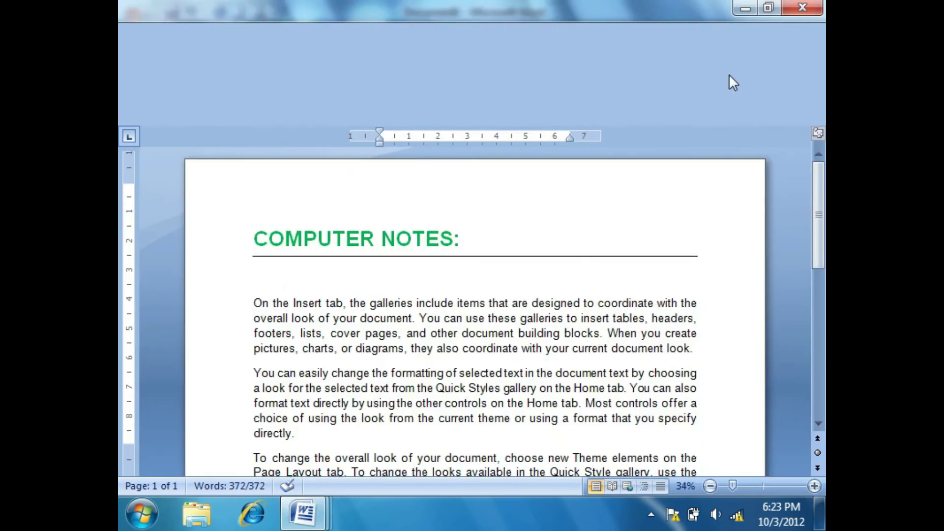
click(432, 76)
click(431, 77)
click(432, 76)
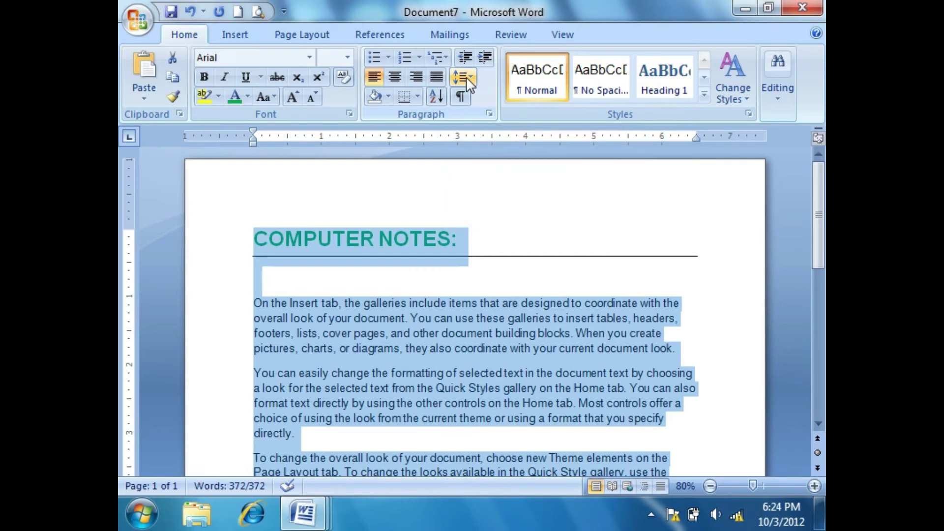
Step: Justify the paragraphs from 'On the Insert tab' downward with Ctrl+J
click(476, 457)
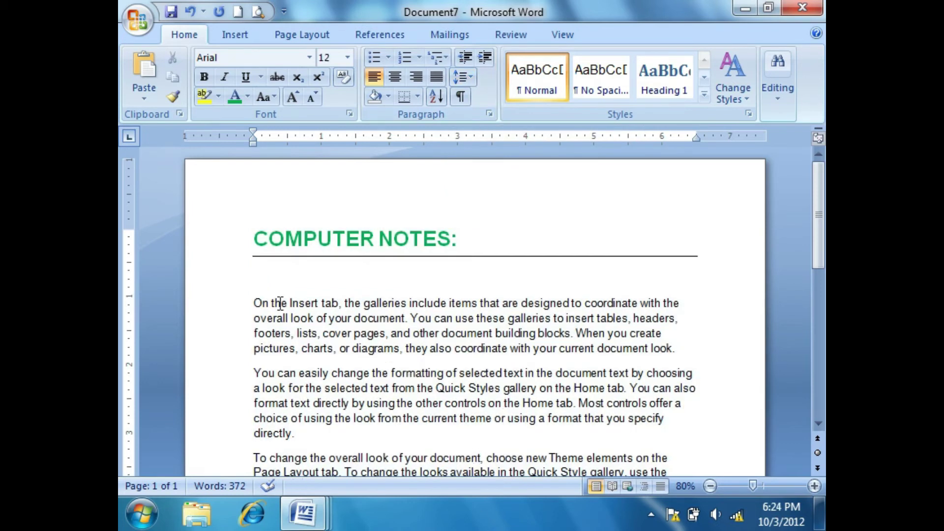
mouse_move(245, 302)
mouse_down()
mouse_move(663, 429)
mouse_move(651, 261)
mouse_move(716, 490)
mouse_move(695, 430)
mouse_up()
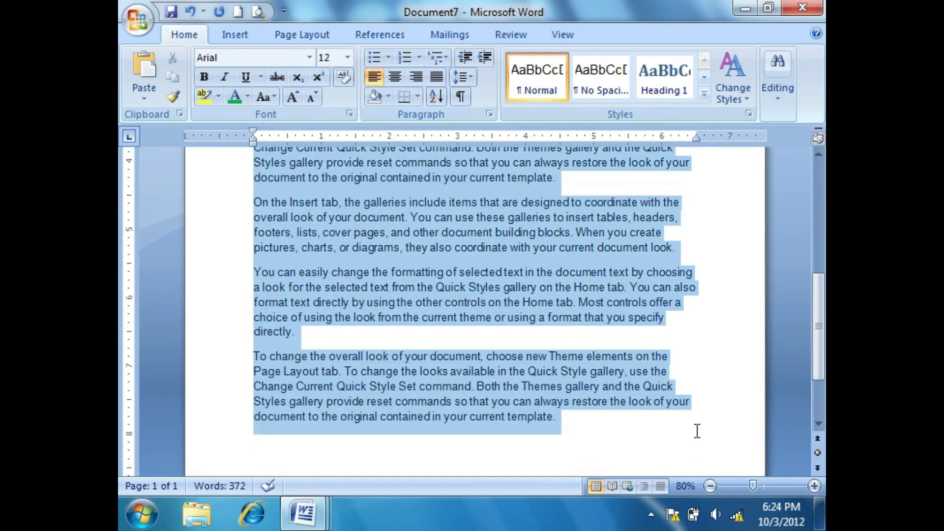
key(ctrl+j)
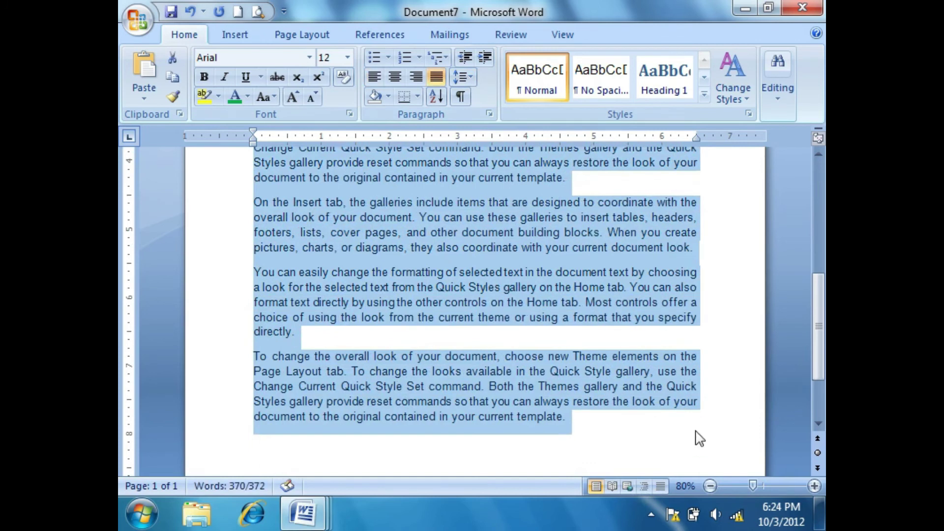
Step: Delete the repeated paragraphs at the end and reselect the three remaining paragraphs
click(622, 452)
drag(586, 439, 232, 212)
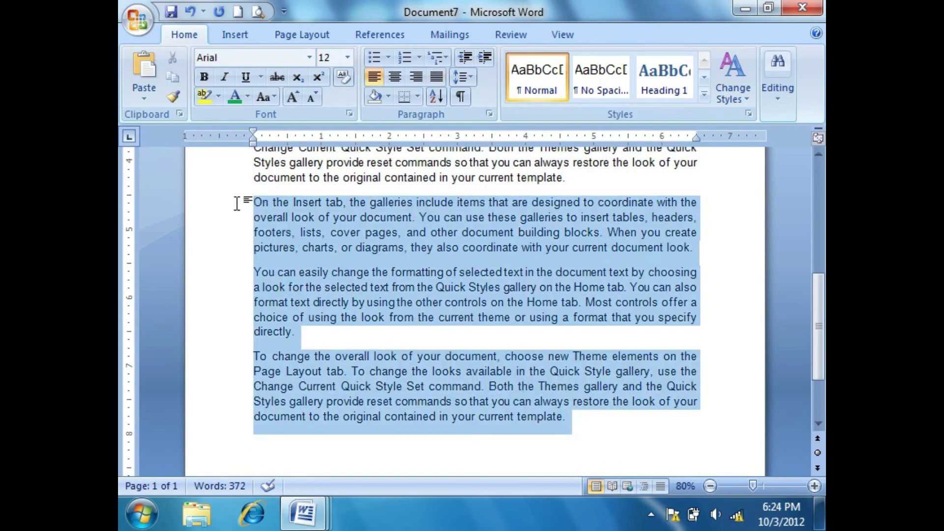
key(Delete)
scroll(295, 217, up, 4)
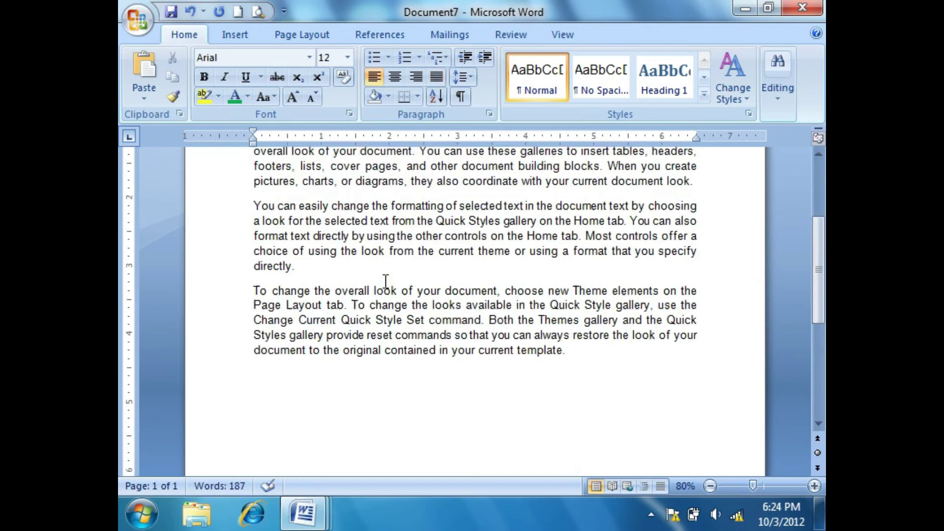
scroll(385, 278, up, 3)
scroll(531, 379, down, 1)
drag(582, 421, 186, 211)
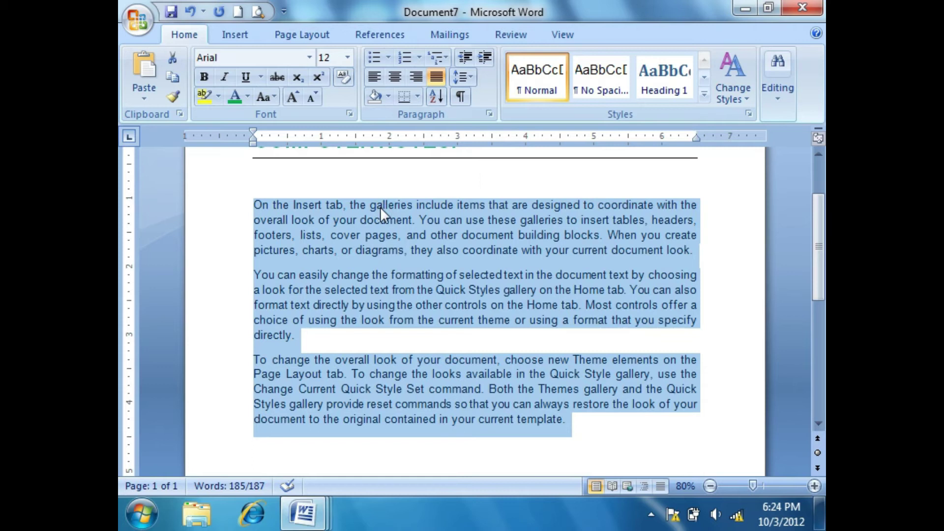
Step: Try line spacings 1.0, 1.15, 1.5, 2.0, 2.5 and finally 3.0 on the body paragraphs
click(470, 77)
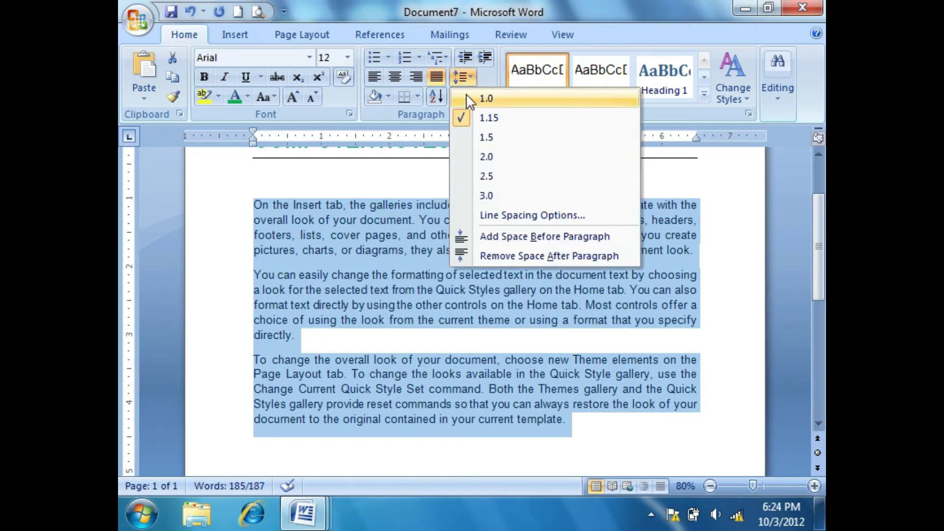
click(486, 98)
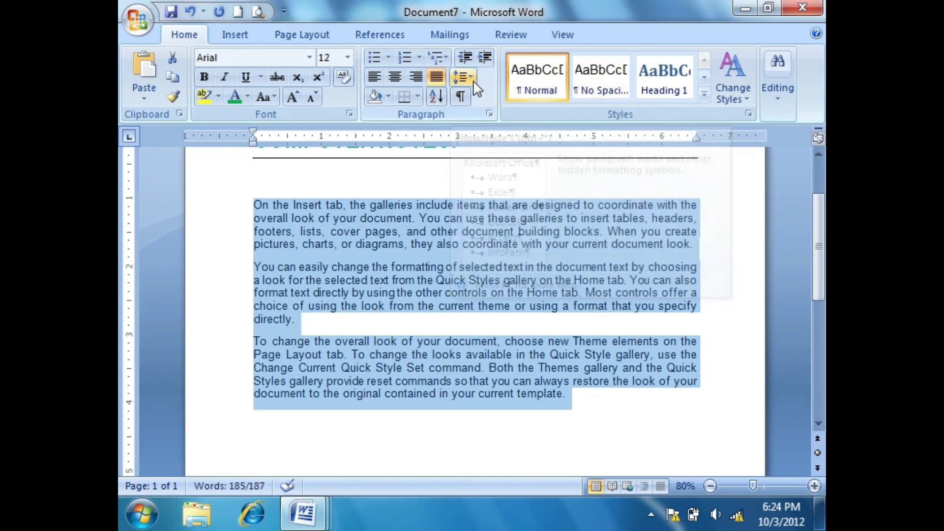
click(472, 78)
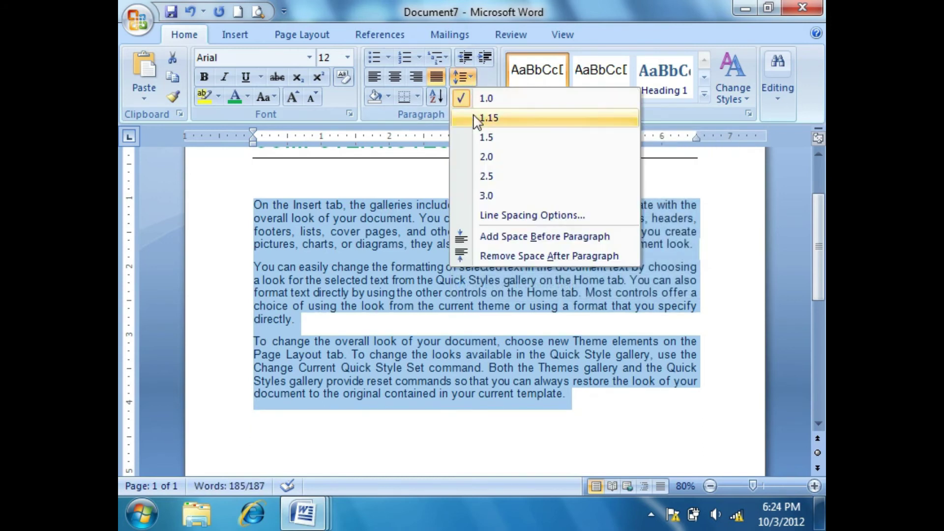
click(473, 116)
click(466, 76)
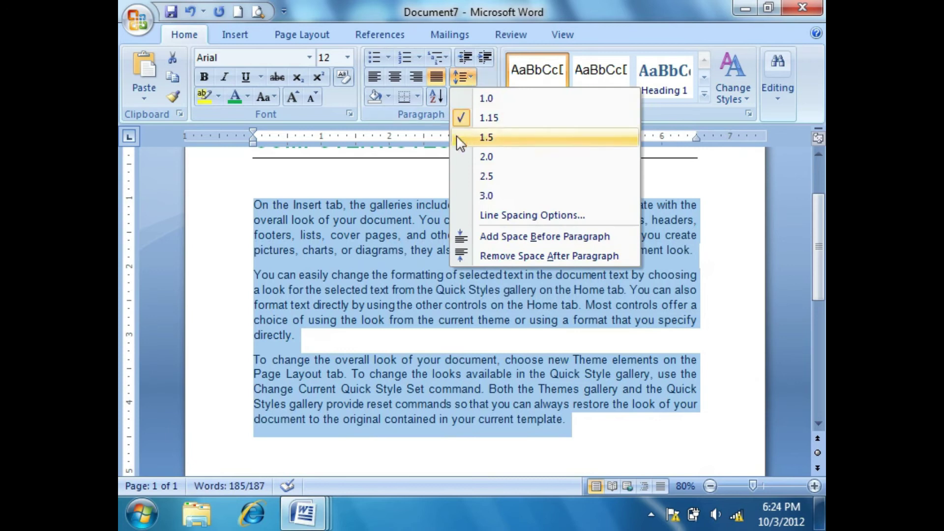
click(463, 141)
click(463, 79)
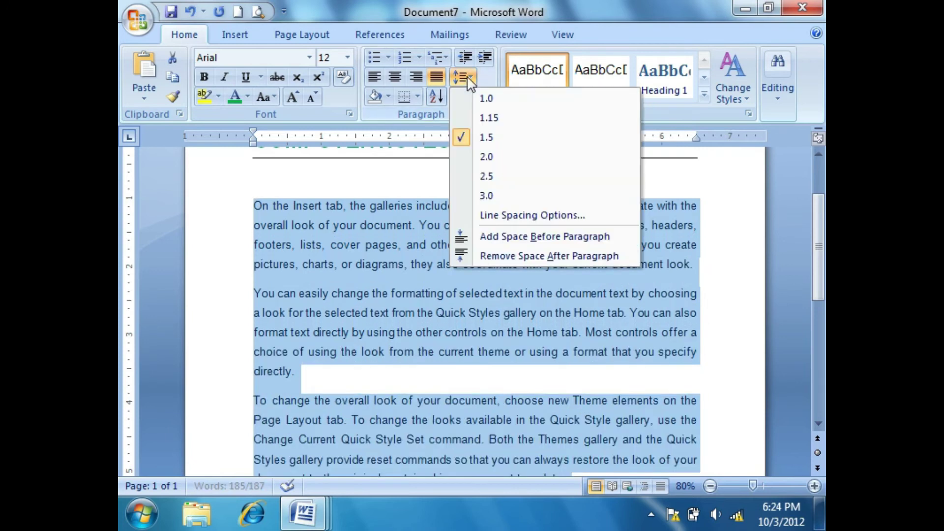
click(469, 156)
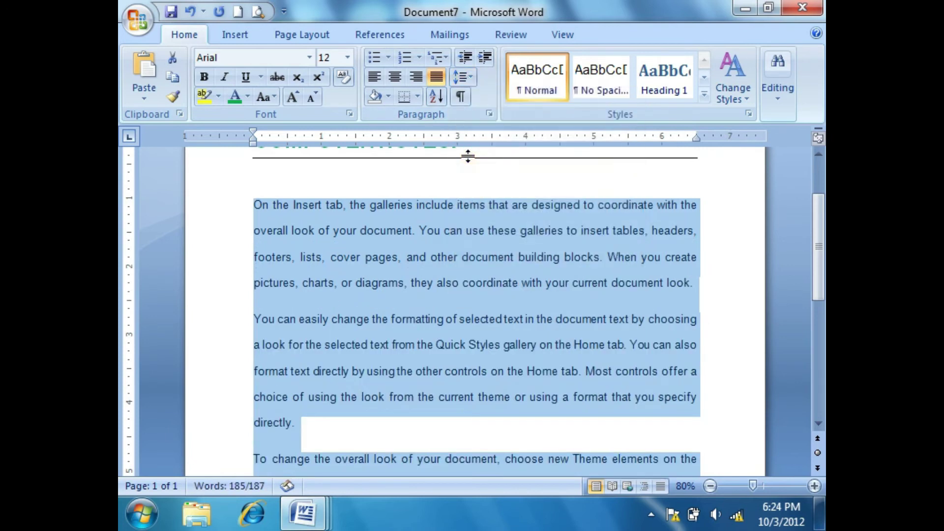
click(468, 83)
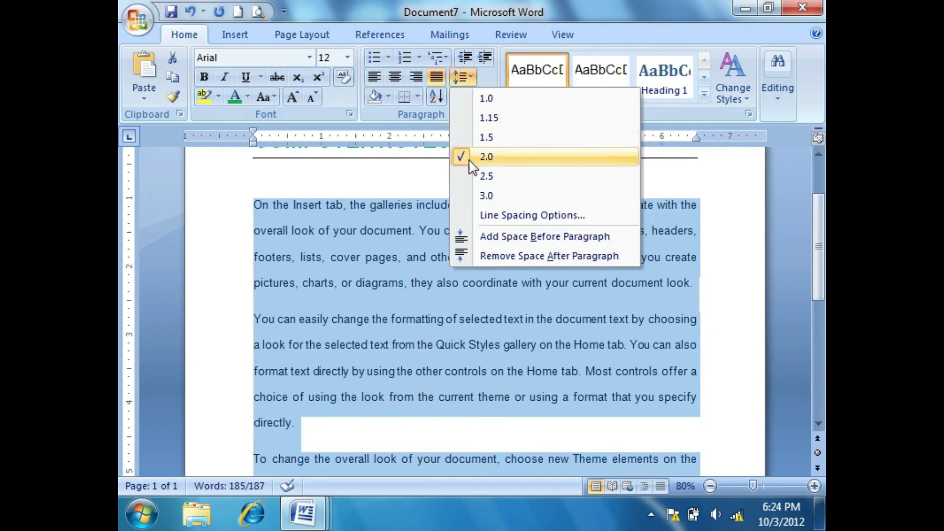
click(469, 173)
click(464, 77)
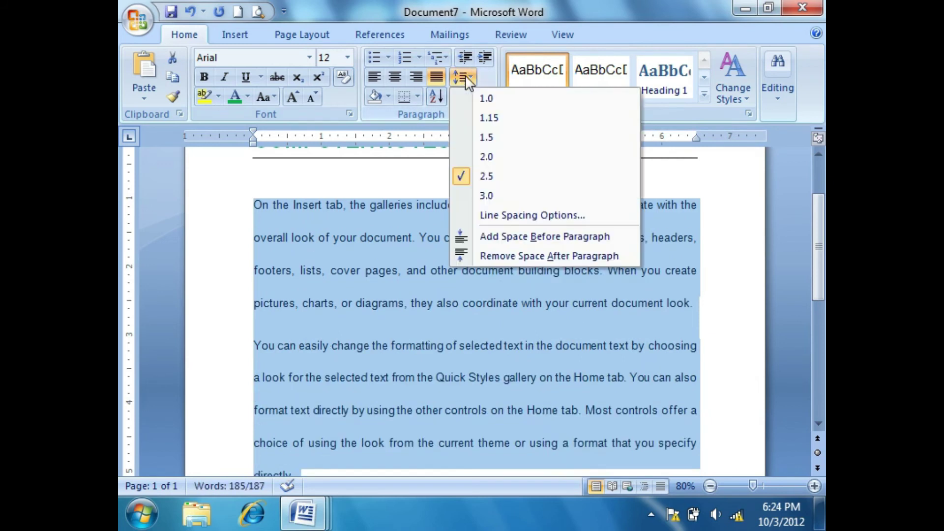
click(476, 197)
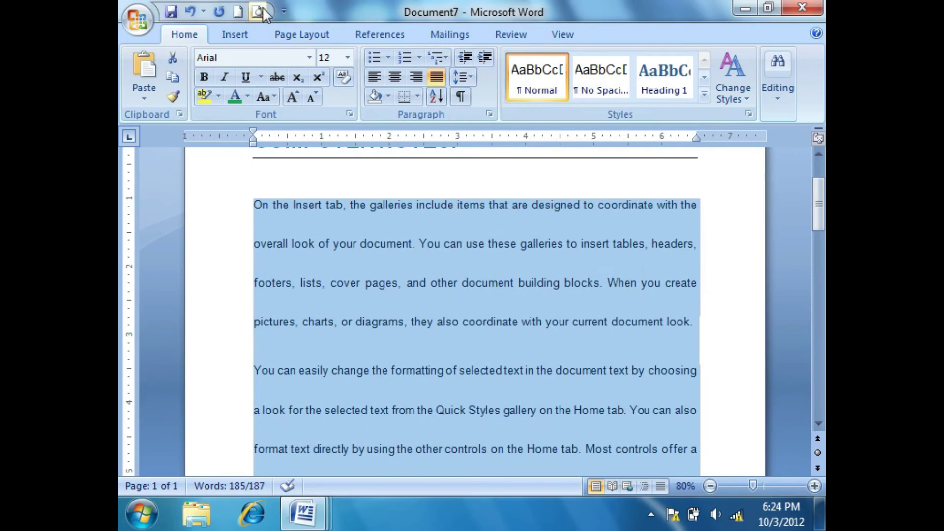
Step: Check the 3.0-spaced page in print preview, zooming to full size and back
click(259, 12)
click(466, 244)
click(473, 252)
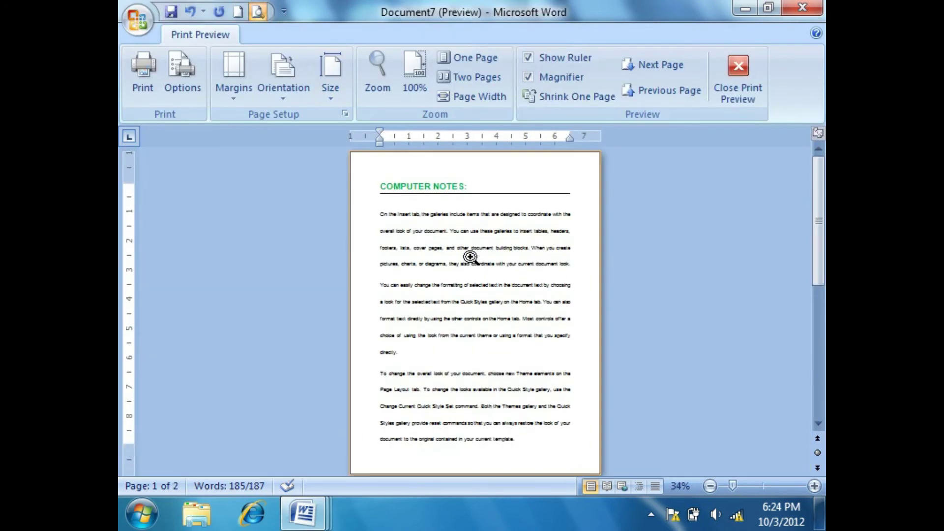
click(737, 66)
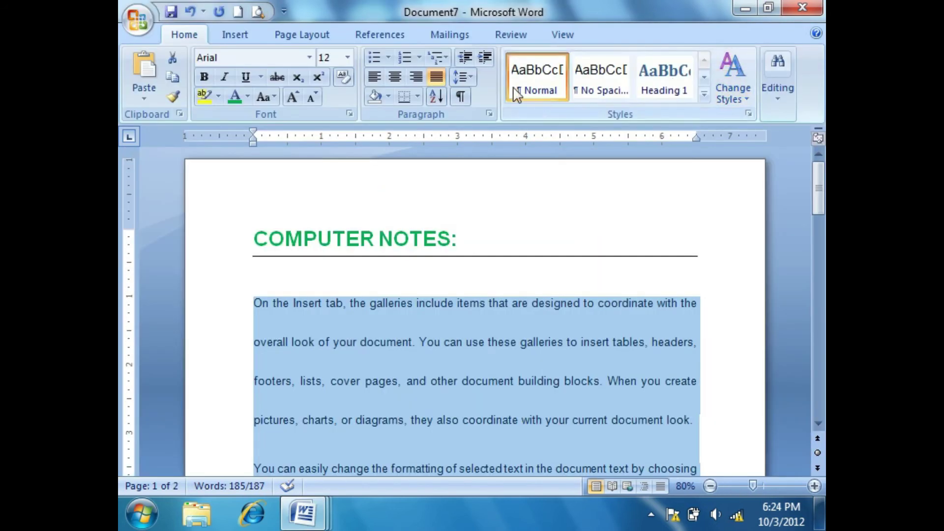
Step: Set the body paragraphs back to 1.15 line spacing
click(470, 77)
click(500, 118)
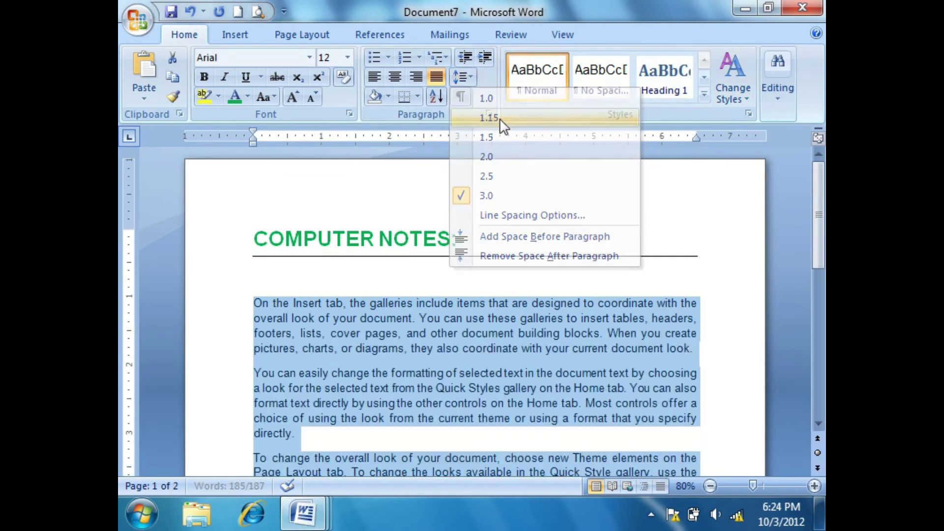
click(472, 75)
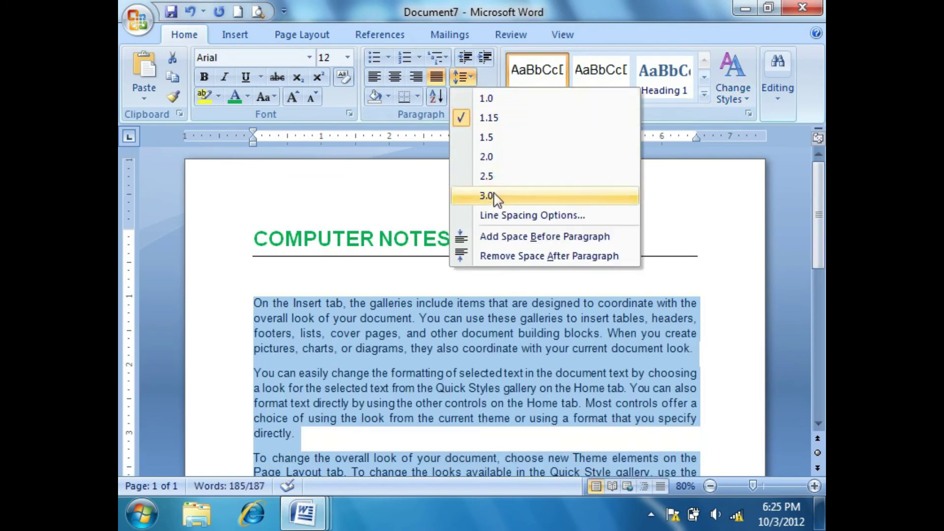
Step: Try Single line spacing in the Paragraph dialog, then cancel without applying changes
click(516, 216)
drag(562, 28, 396, 11)
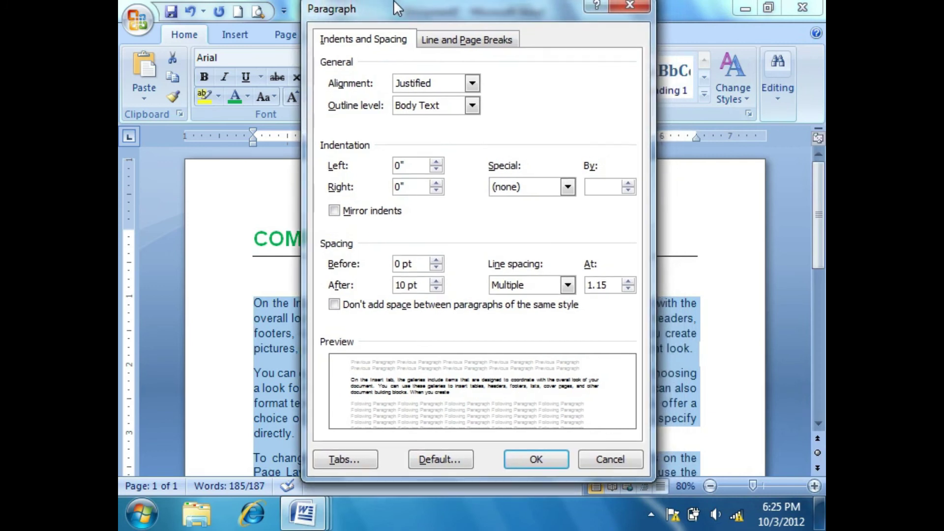
click(560, 284)
click(534, 301)
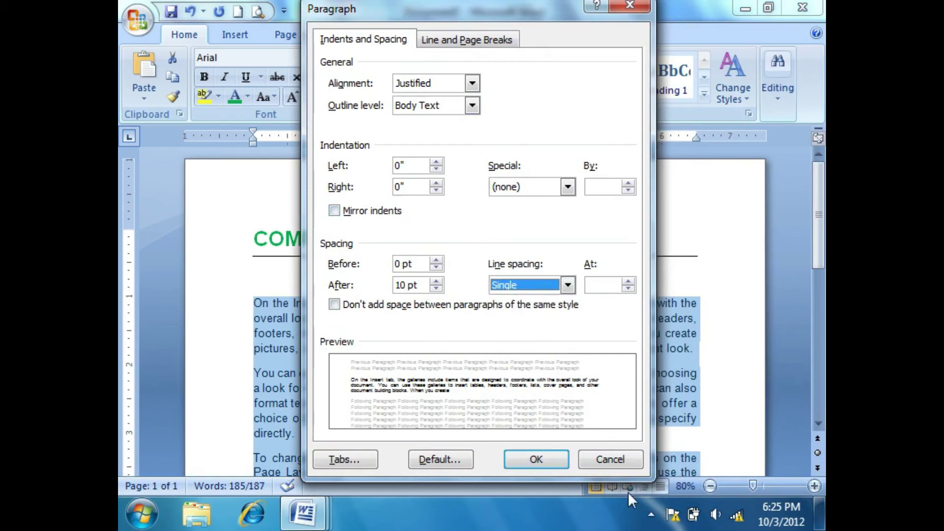
click(614, 456)
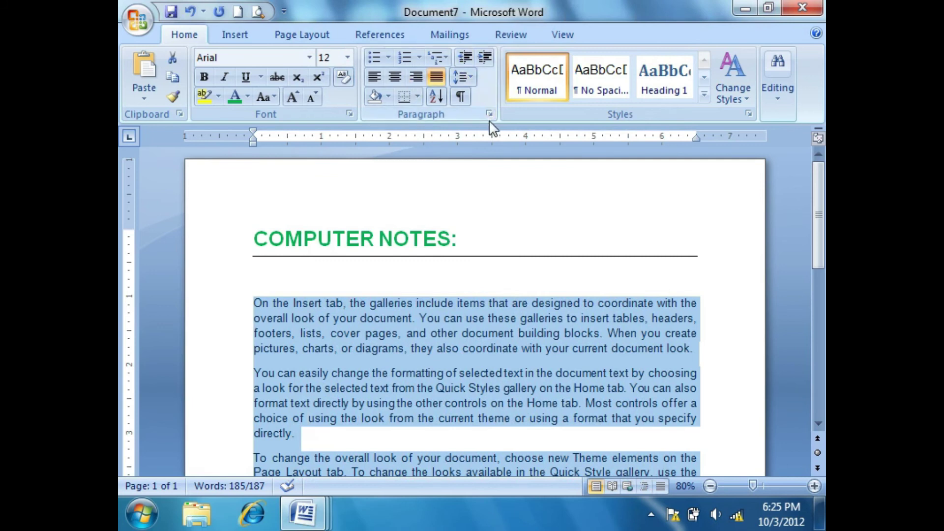
click(489, 114)
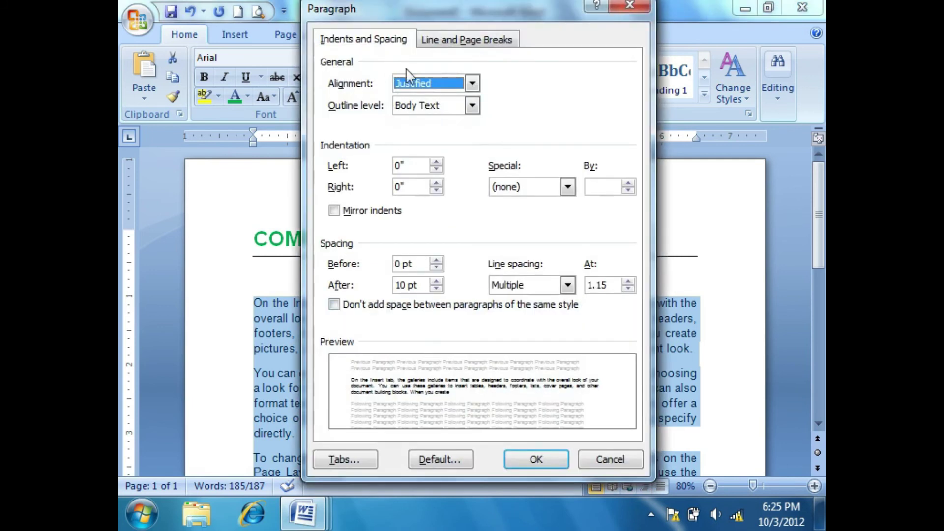
click(612, 458)
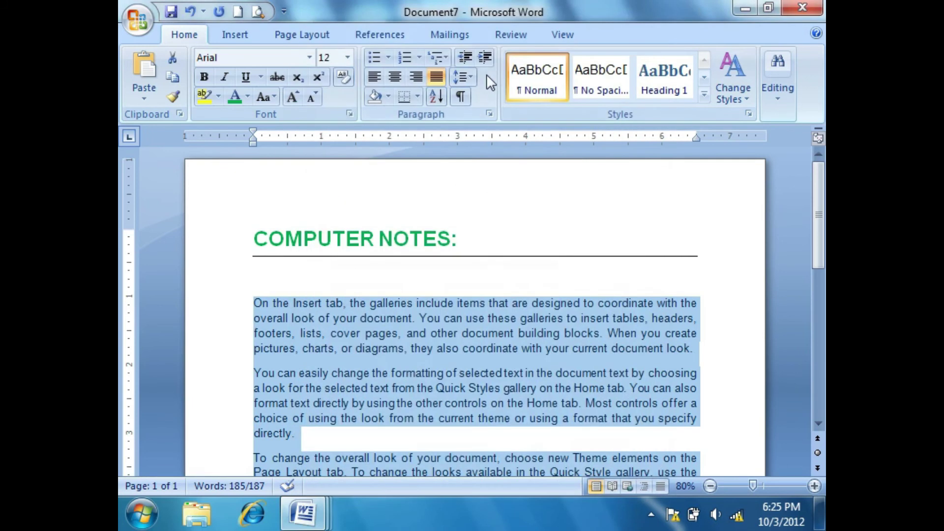
Step: Set Line spacing to Double in the Paragraph dialog and apply it
click(465, 77)
click(511, 217)
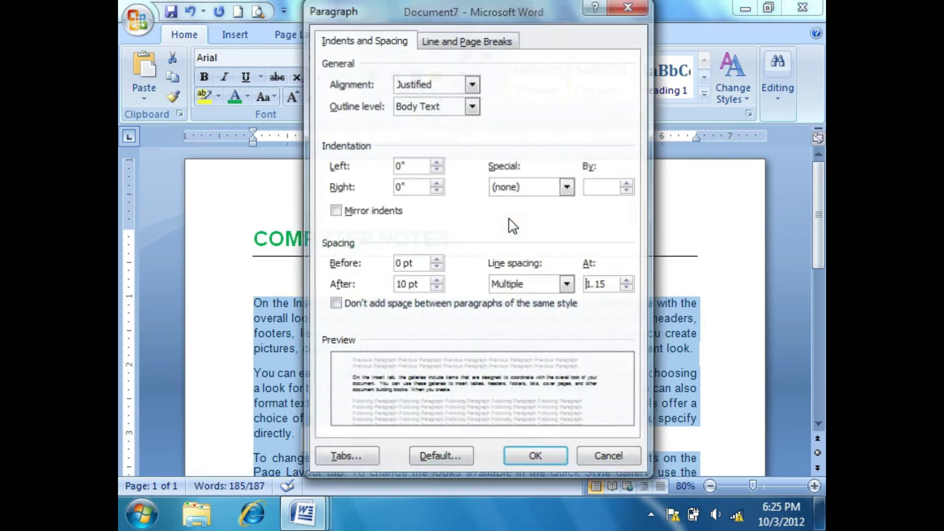
click(568, 285)
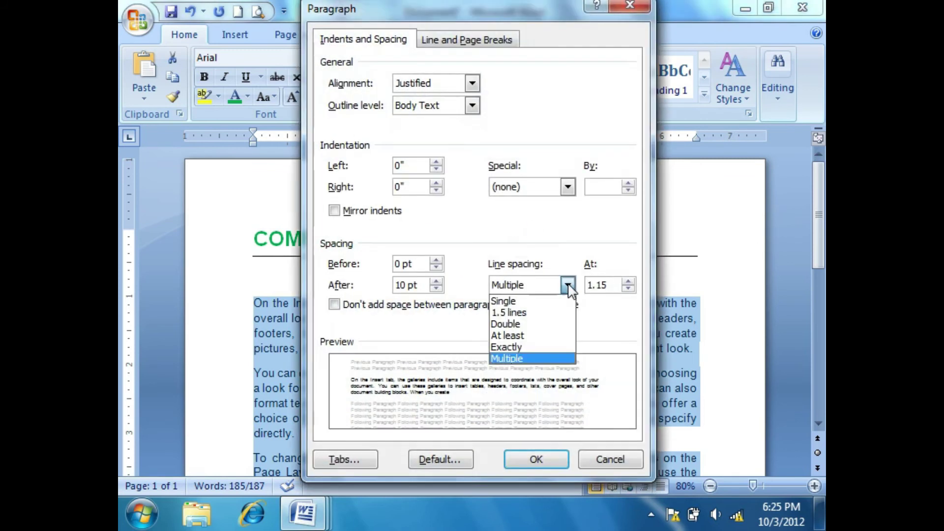
click(521, 324)
click(536, 457)
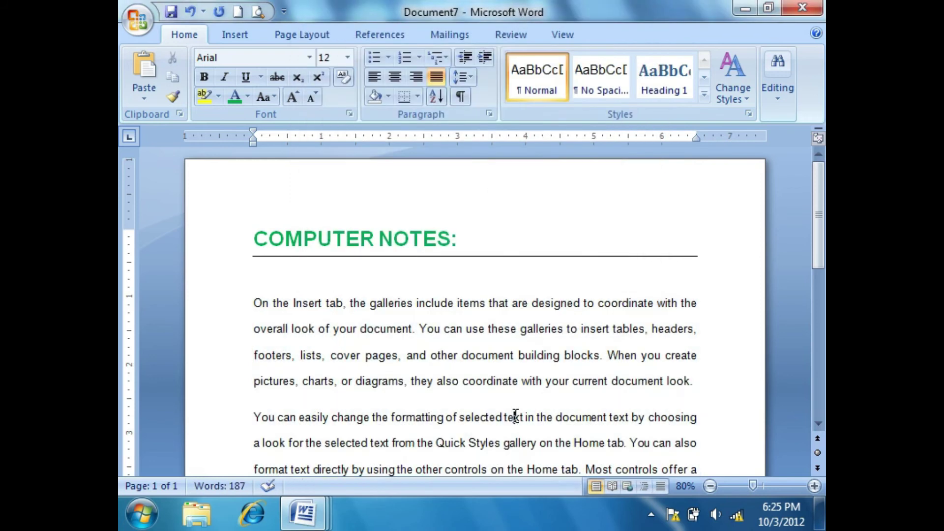
scroll(514, 416, down, 3)
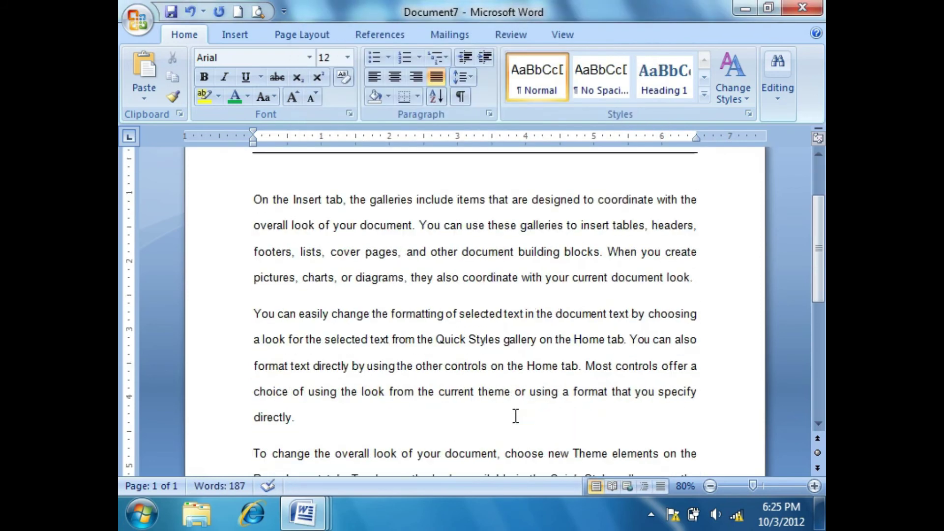
scroll(513, 414, down, 3)
Step: Select all body paragraphs and choose Single line spacing in the Paragraph dialog
scroll(512, 414, down, 4)
mouse_move(600, 339)
mouse_down()
mouse_move(240, 242)
mouse_move(238, 265)
mouse_up()
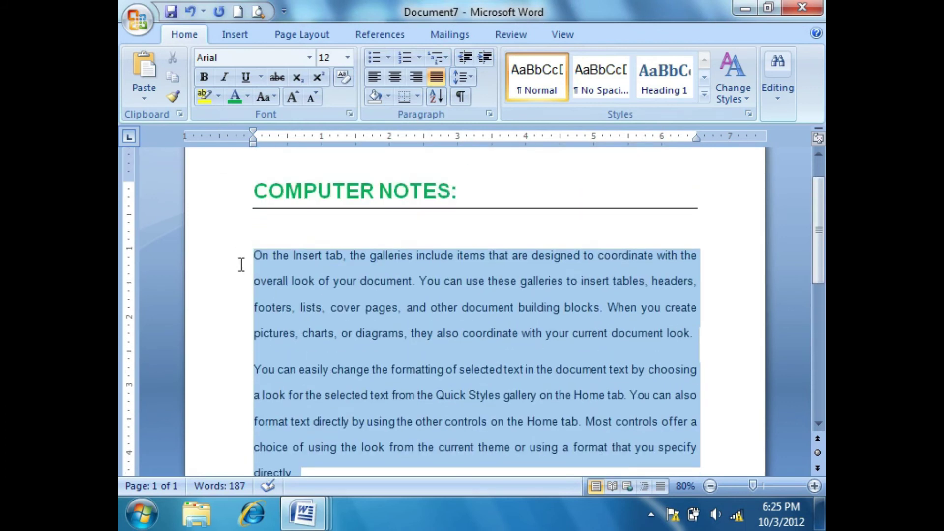
click(462, 77)
click(539, 217)
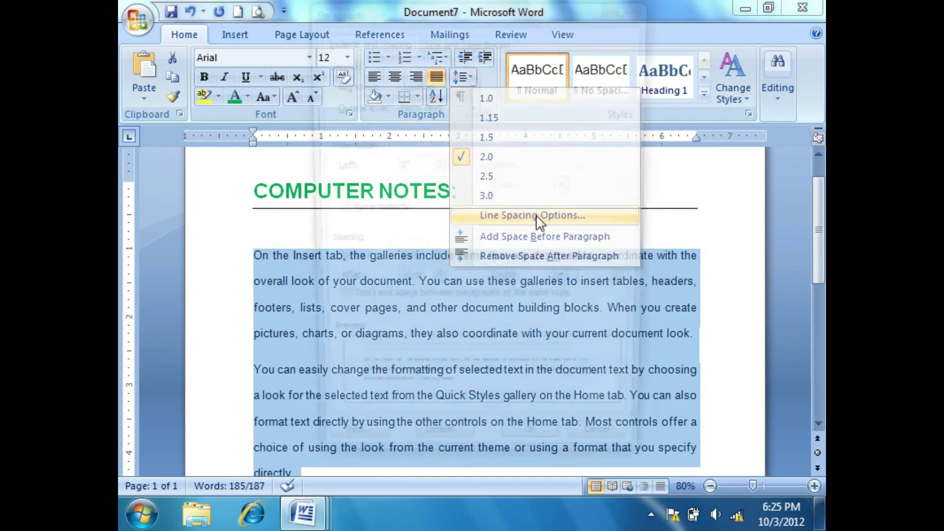
click(567, 284)
click(540, 300)
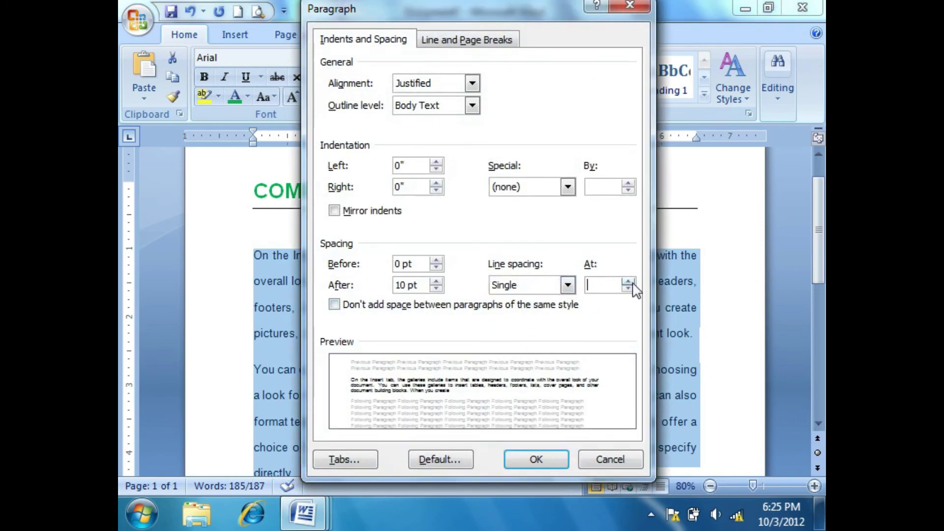
Step: Raise the Multiple line spacing value to 9.5 and apply it
click(629, 282)
click(627, 281)
click(627, 281)
click(628, 281)
click(628, 282)
click(628, 281)
click(628, 281)
click(628, 282)
click(627, 282)
click(628, 282)
click(628, 283)
click(628, 282)
click(627, 282)
click(628, 283)
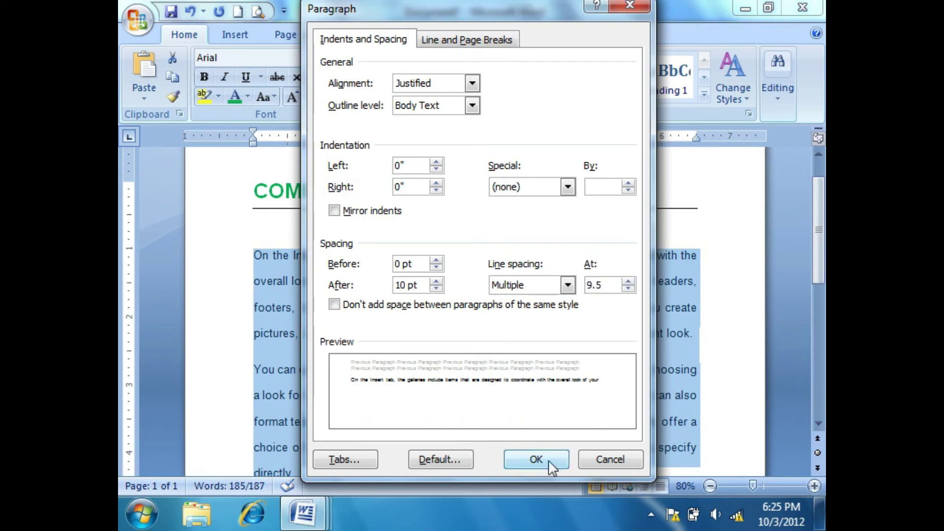
click(548, 459)
Step: Scroll through the widely spaced pages, then reset the paragraphs to 1.15 spacing
scroll(550, 406, down, 4)
scroll(550, 406, down, 4)
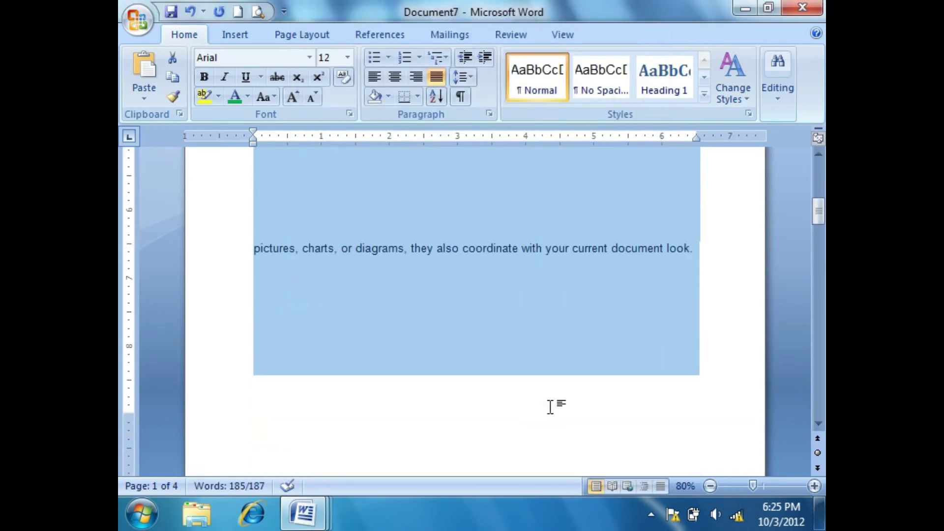
scroll(550, 406, down, 3)
scroll(550, 406, down, 3)
scroll(550, 406, down, 1)
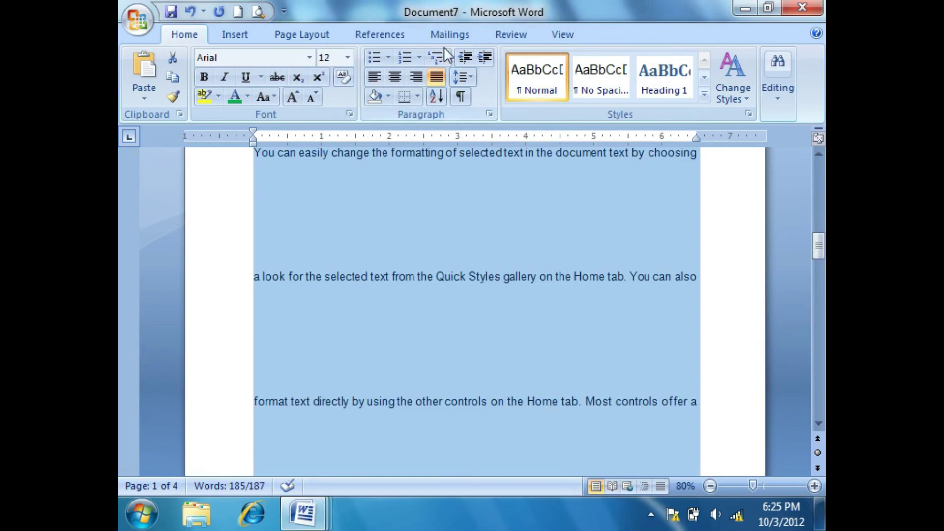
click(471, 77)
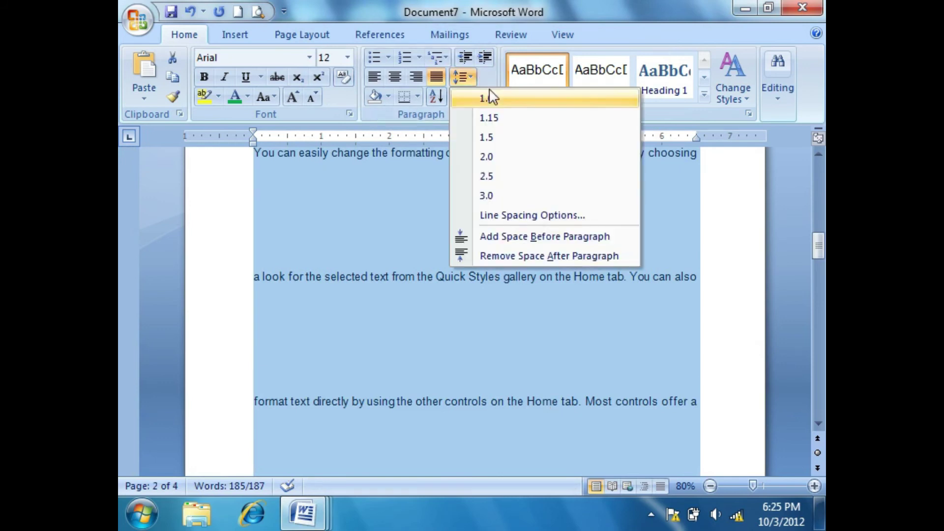
click(490, 117)
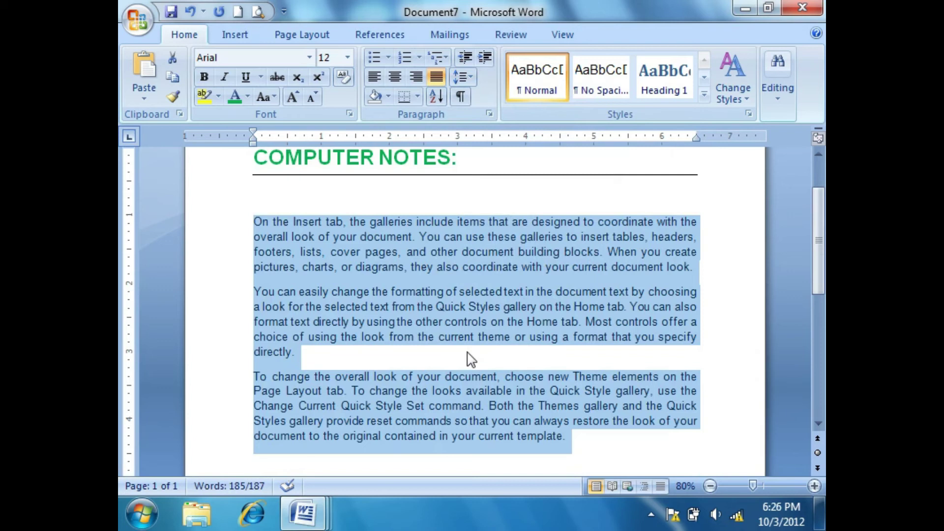
Step: In a new document, enlarge the font and type the header 'PAPER FOR MS OFFICE:'
click(239, 12)
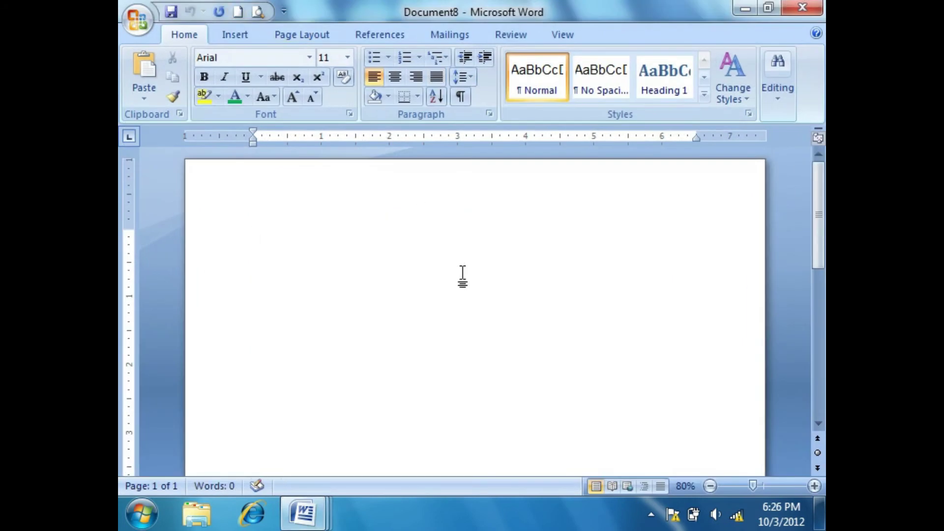
key(ctrl+bracketright)
key(ctrl+bracketright)
key(ctrl+bracketright)
text(PAPER FOR )
text(I)
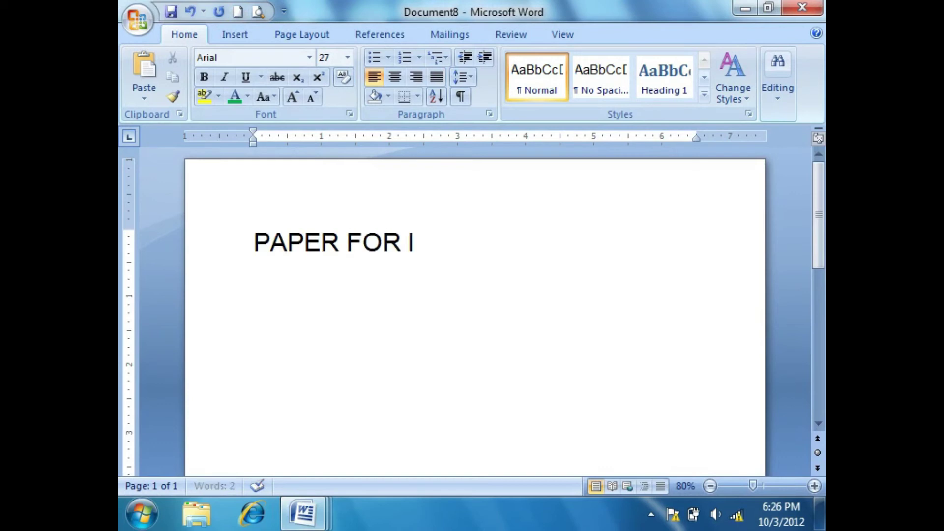
key(BackSpace)
text(MS OFFICE)
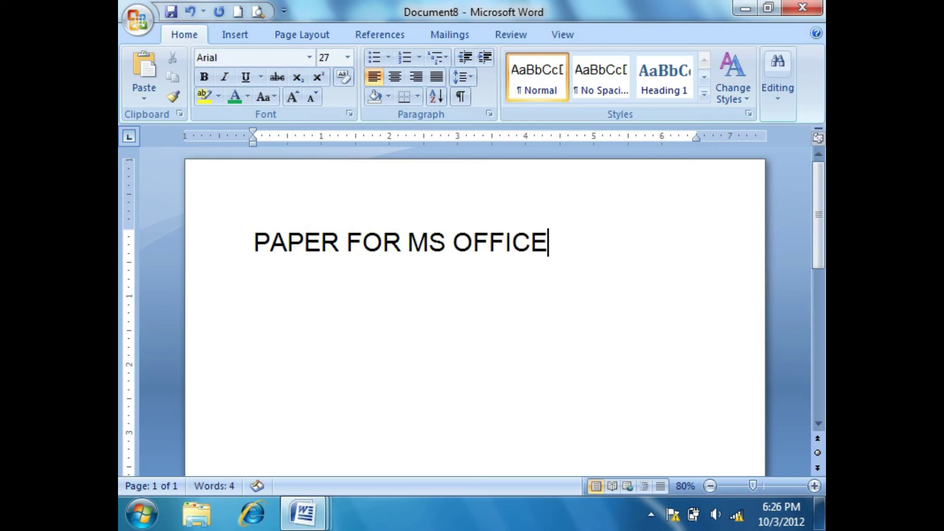
text(:)
key(Return)
Step: Type the 'TIME: 1 Hr' / 'MARKS:100' line and 'ATTEMPT ALL QUESTIONS:'
text(TIME)
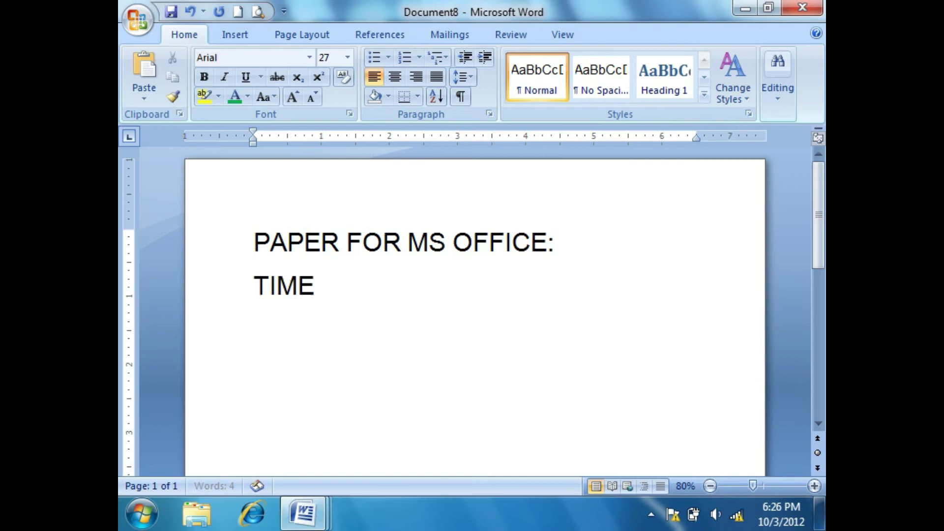
text(: 1)
text( Hr)
key(Tab)
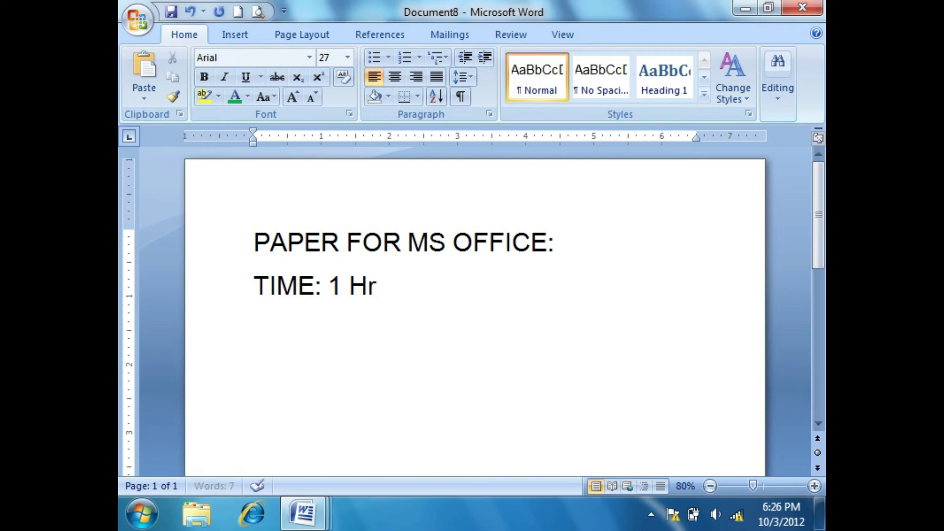
key(Tab)
text(T/MAR)
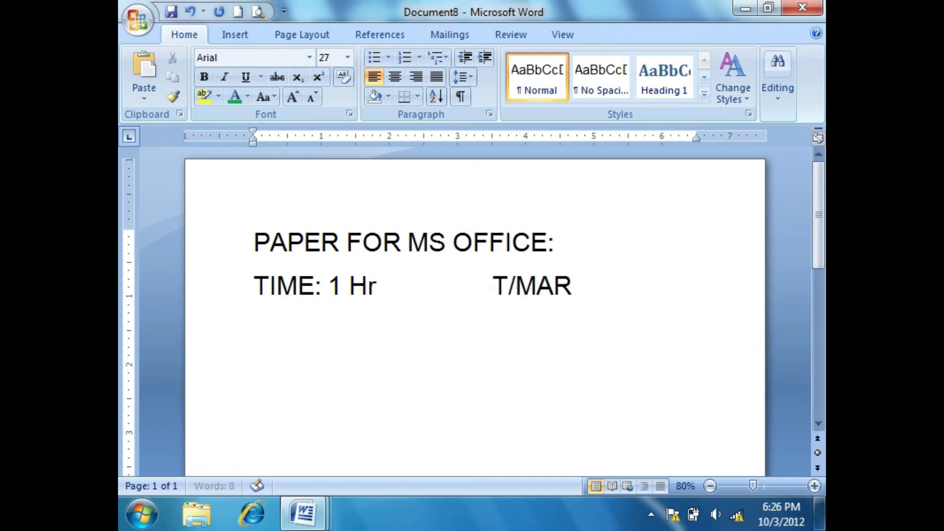
text(KS:100 )
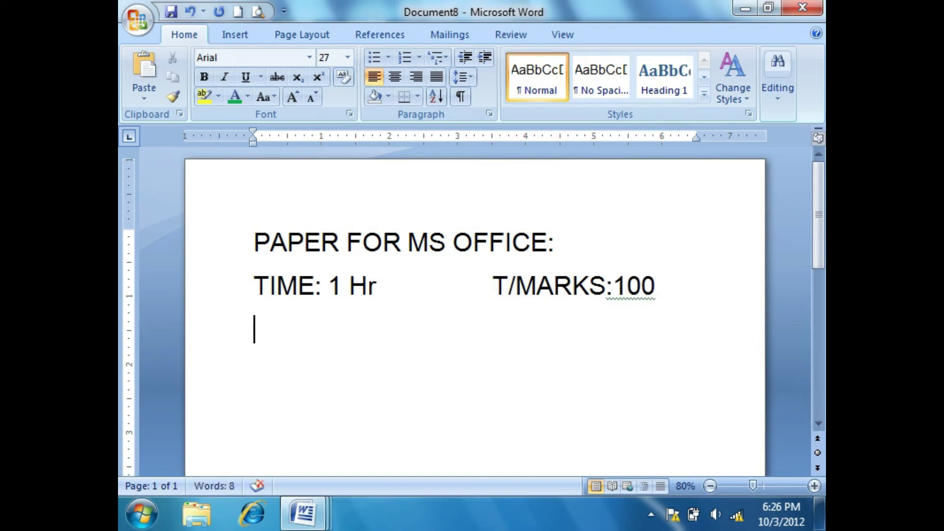
text(ATTE)
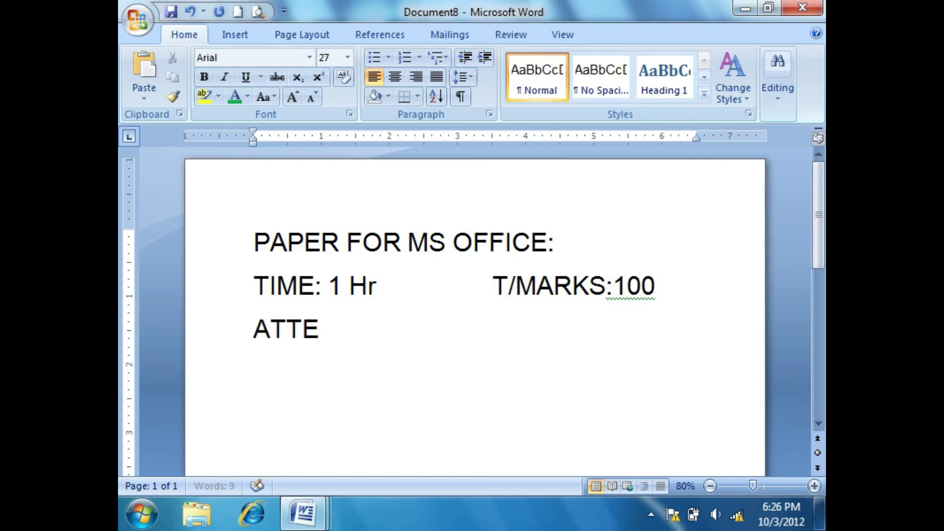
text(MPT ALL QUESTATI)
key(BackSpace)
key(BackSpace)
key(BackSpace)
text(TI)
key(BackSpace)
key(BackSpace)
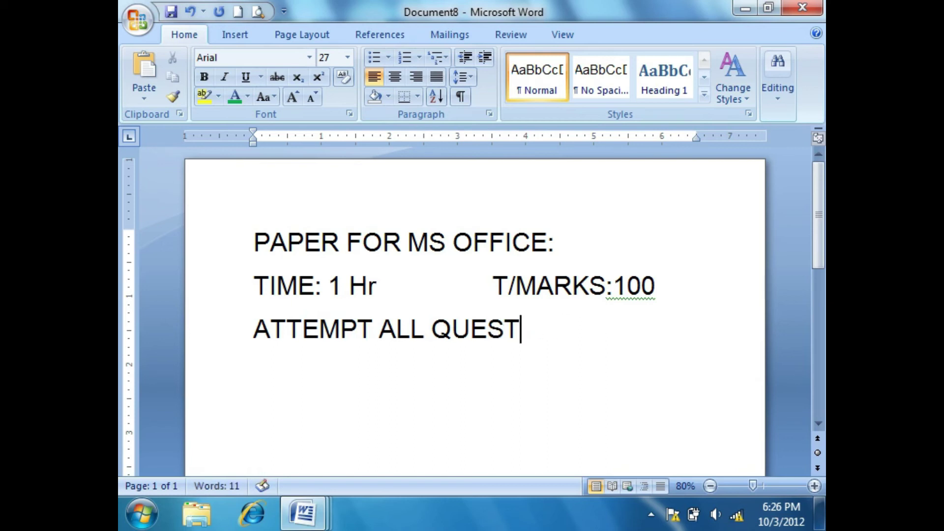
text(IONS:)
key(Return)
Step: Centre and underline 'ATTEMPT ALL QUESTIONS:', then begin a plain left-aligned line below
mouse_move(622, 332)
mouse_down()
mouse_move(498, 319)
mouse_move(253, 327)
mouse_up()
key(ctrl+e)
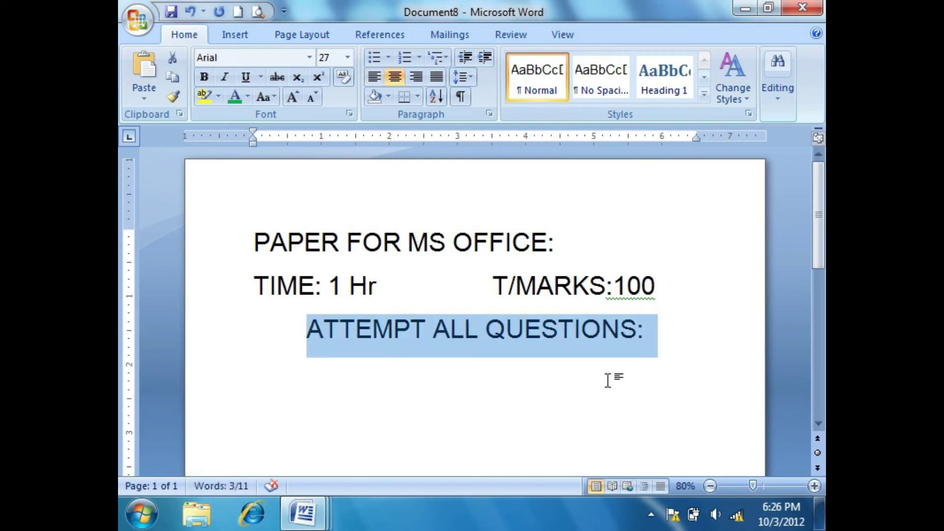
key(ctrl+u)
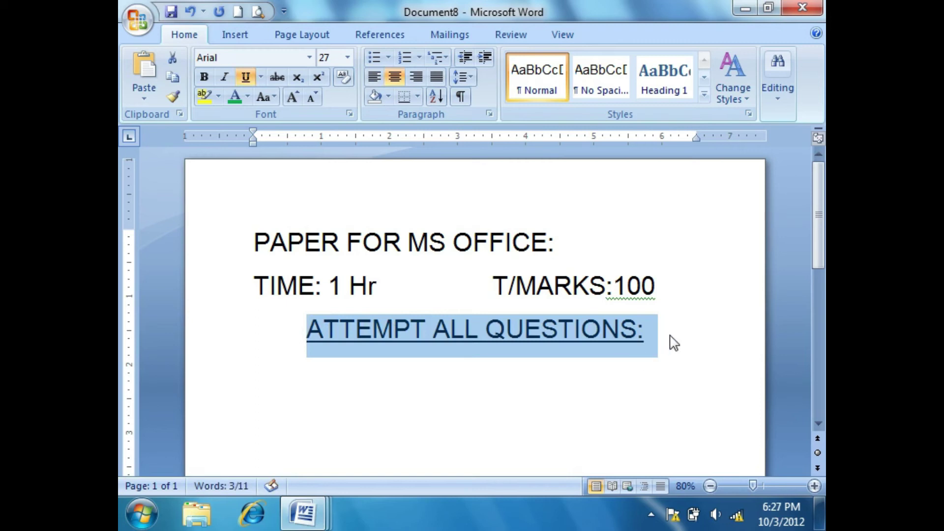
click(672, 336)
key(Return)
key(ctrl+u)
key(ctrl+l)
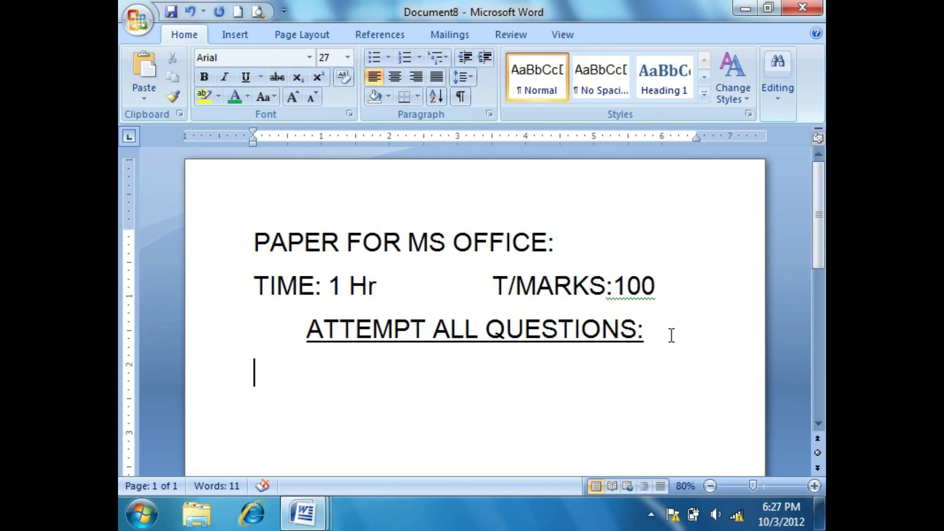
Step: Type the first question, 'Q1: WHAT IS IT?', and start a new line
text(Q)
text(1: )
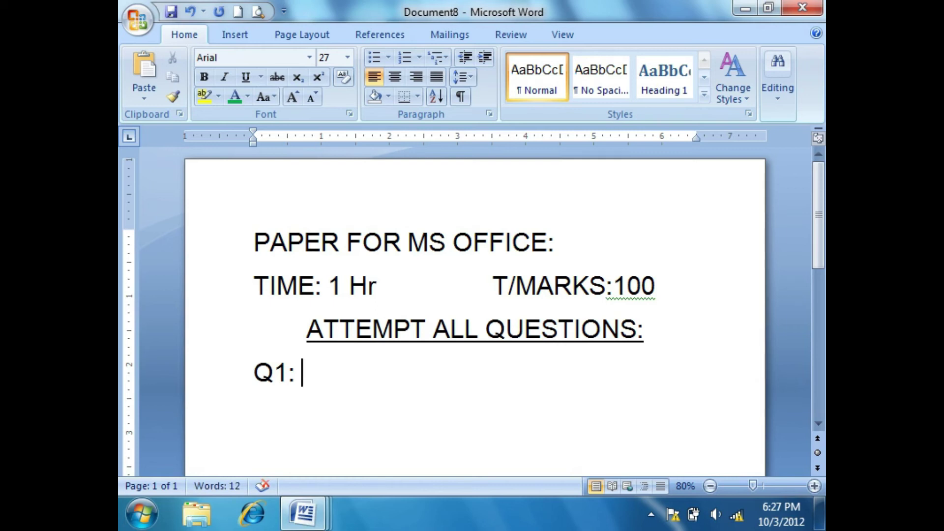
text(WHAT IS)
text(IT)
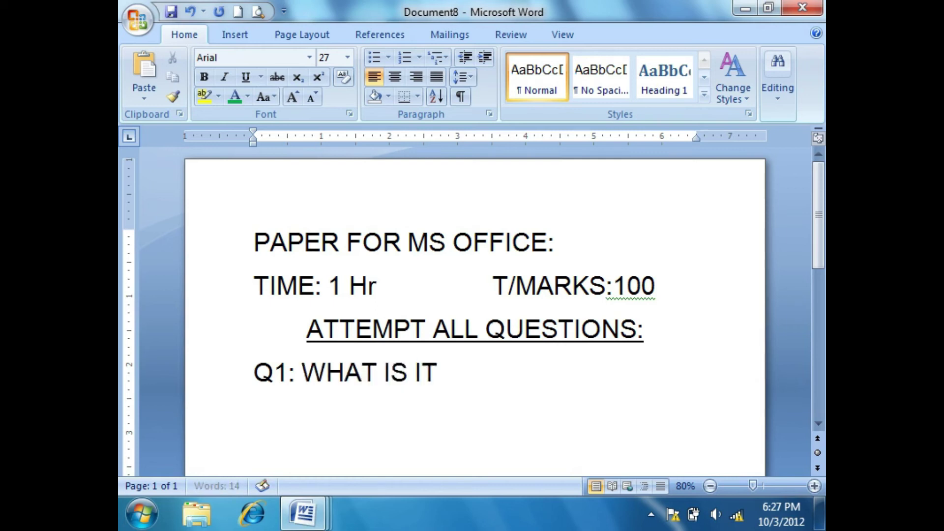
text(?)
key(Return)
text(1)
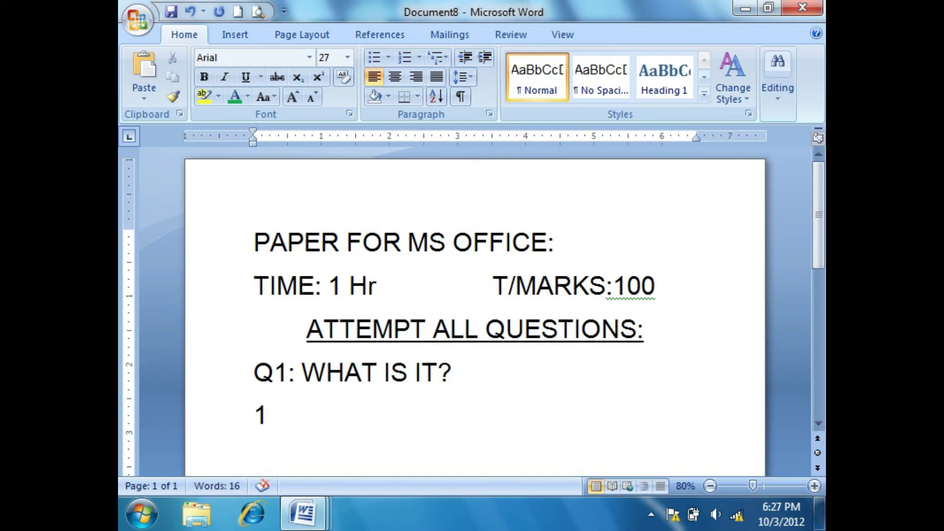
key(BackSpace)
Step: Add Q2: WHAT IS COMPUTER?, Q3: DEFINE HARDWARE & SOFTWARE?, Q4: DEFINE DATA & ITS TYPES?, then print preview
text(Q2)
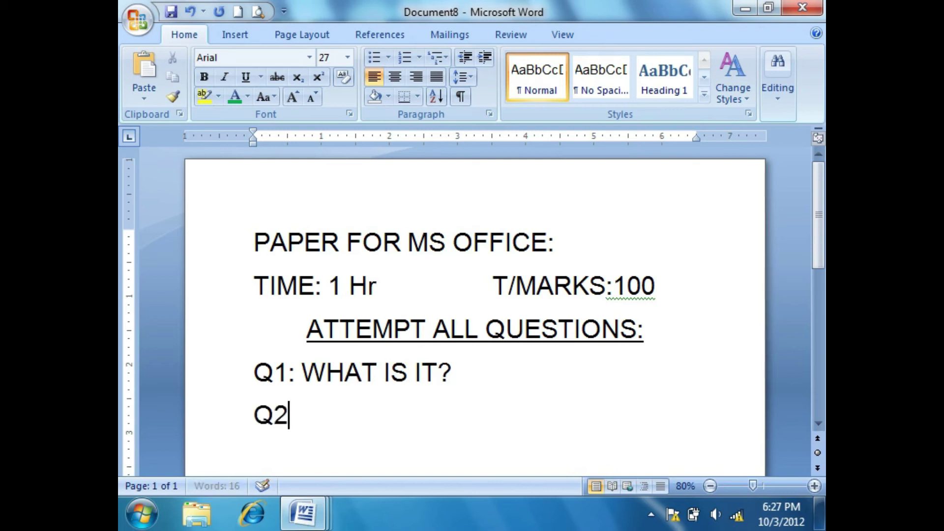
text(: )
text(WHAT)
key(BackSpace)
text(AT IS )
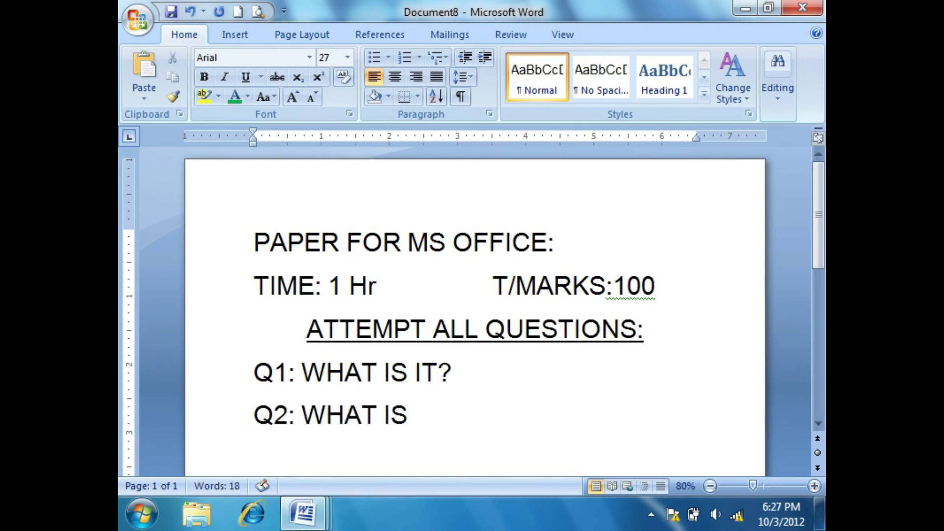
text(COMPUTER)
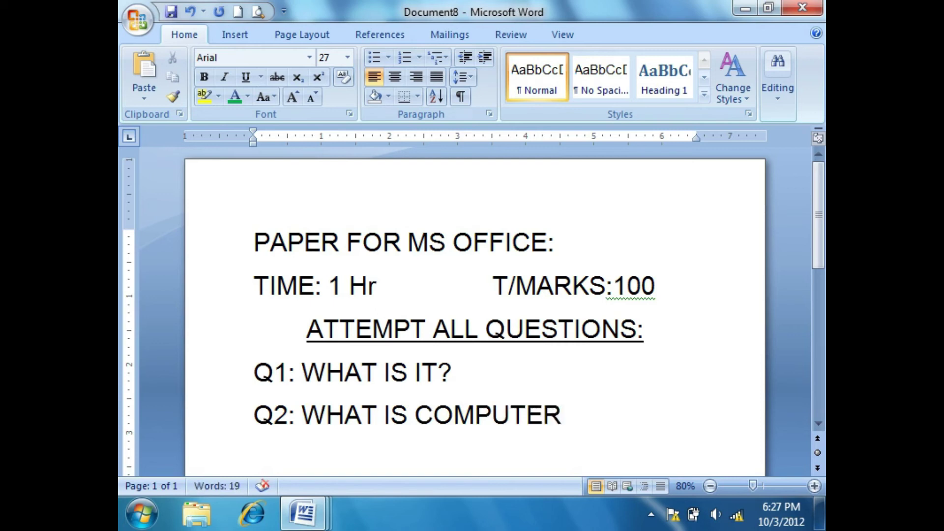
text(? )
text(Q)
text(3:)
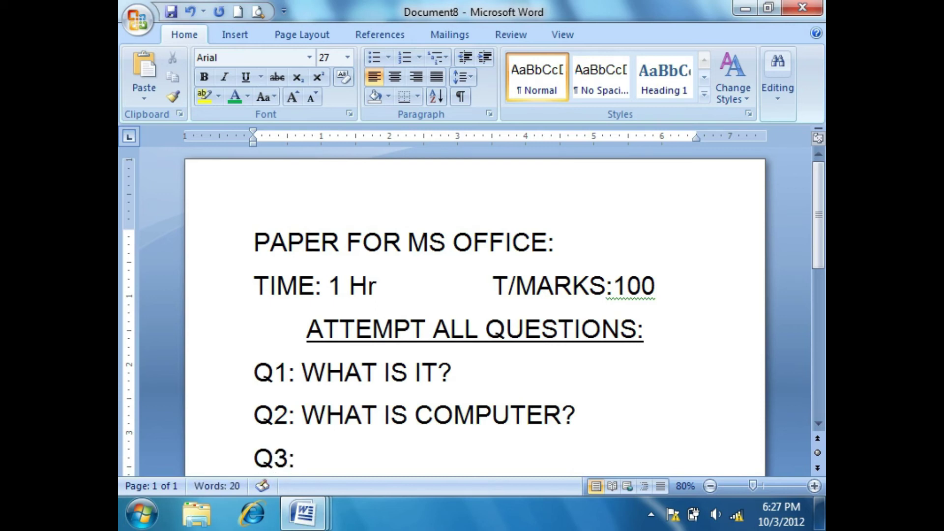
text( DI)
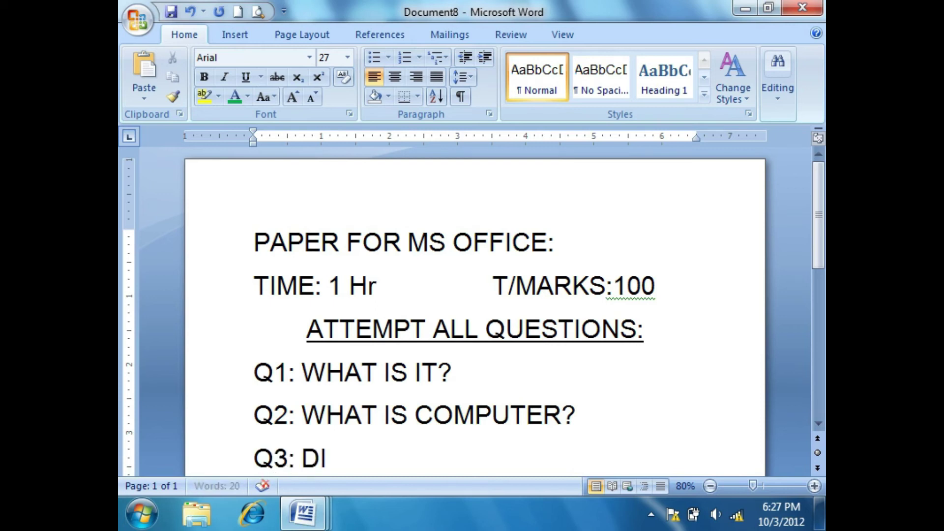
key(BackSpace)
text(EFINT)
key(BackSpace)
text(E HARDWARE &)
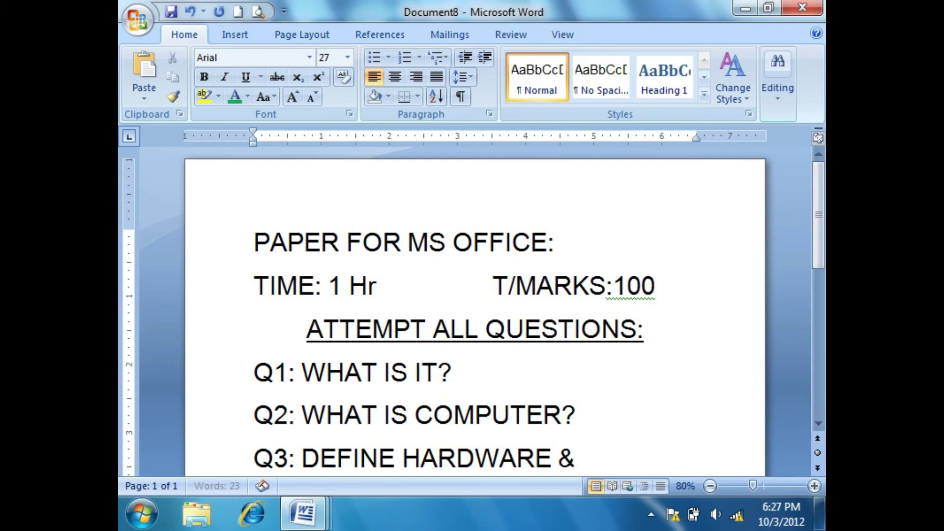
text( SOFTWAR)
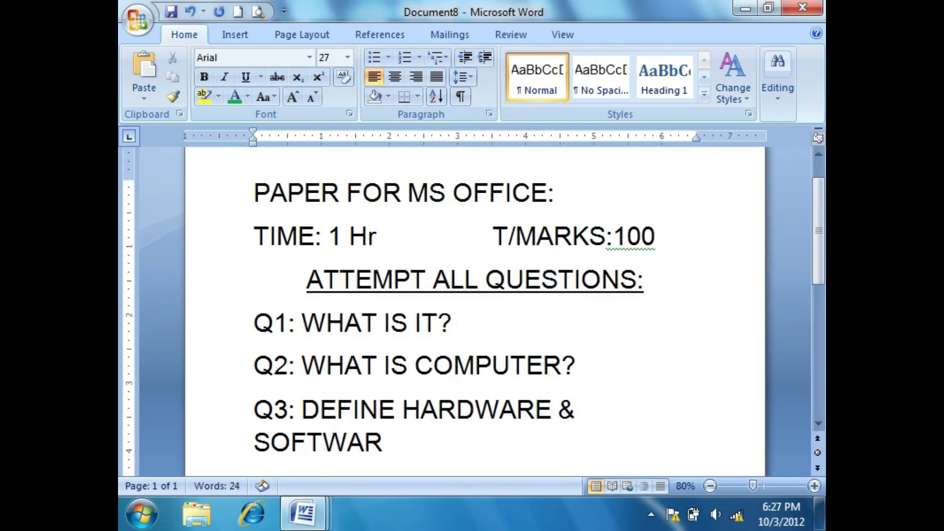
text(E)
text(?)
key(Return)
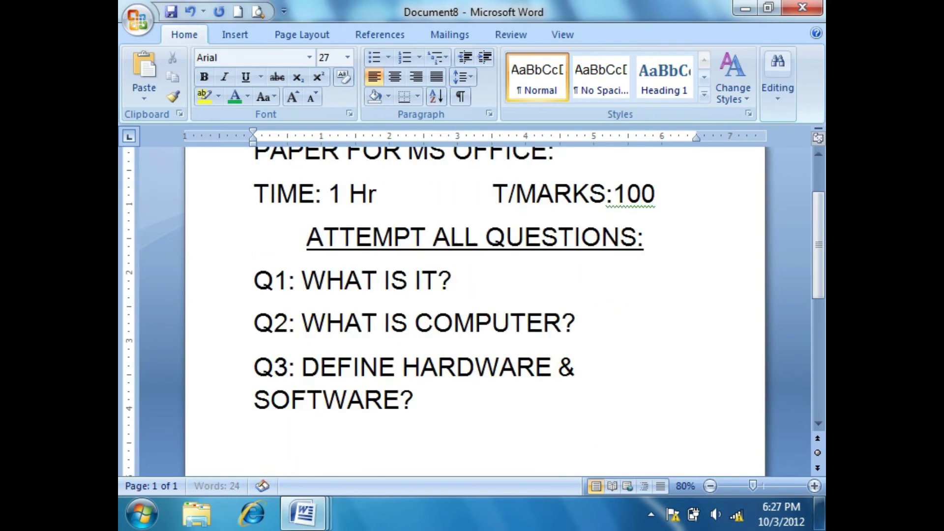
text(Q4:)
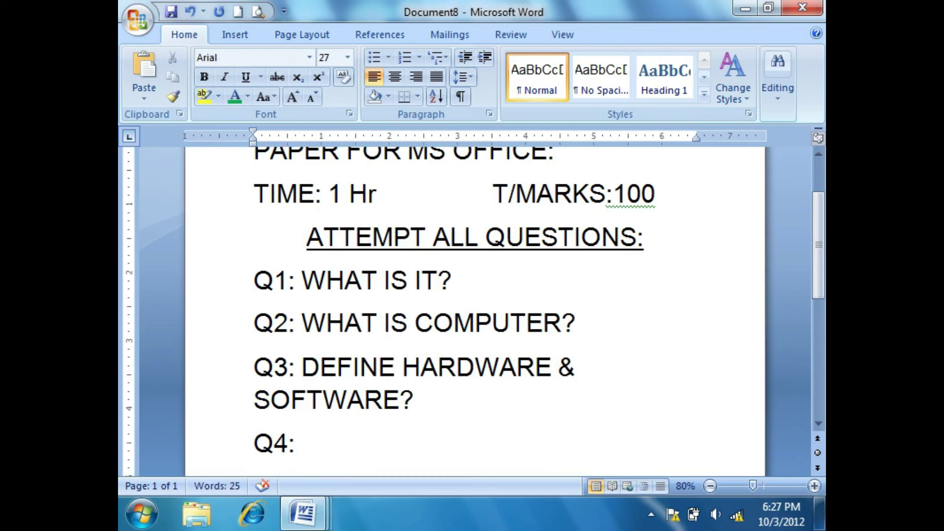
text( DEFINE DATA )
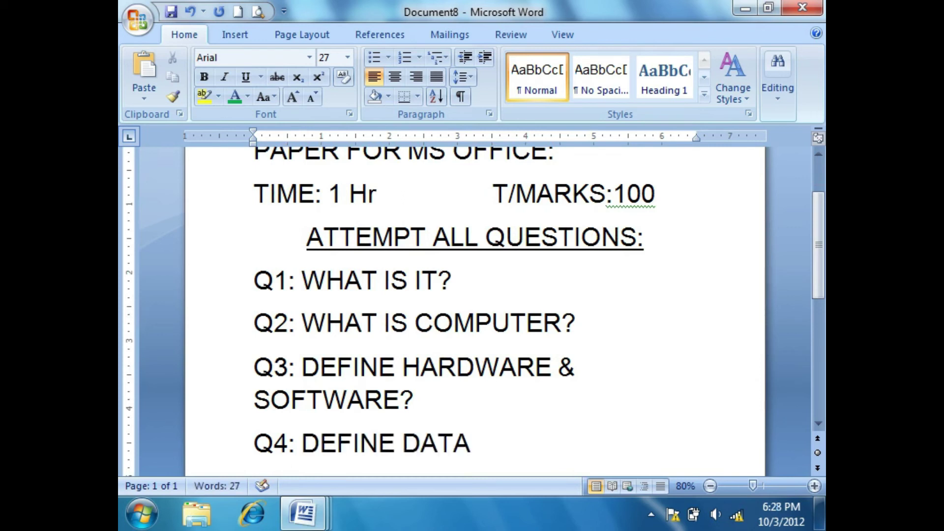
text(& ITS TYPES)
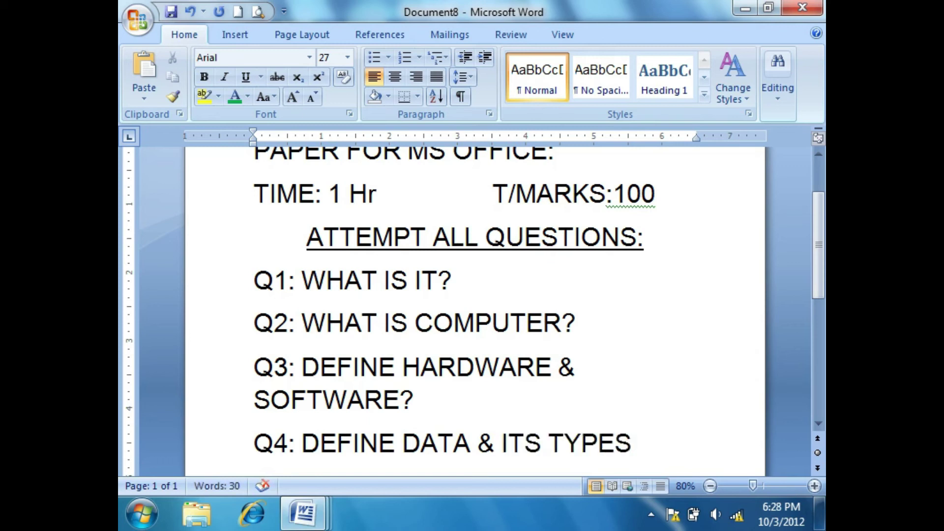
text(?)
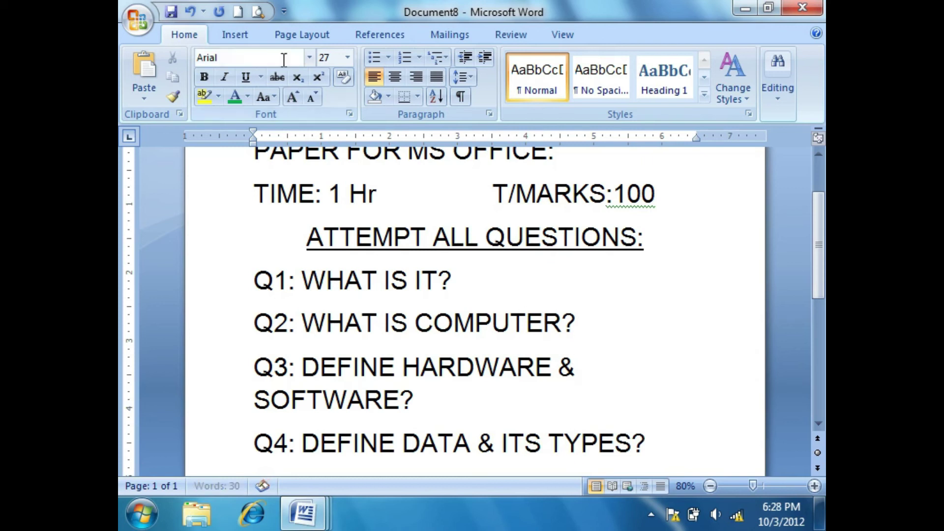
click(257, 11)
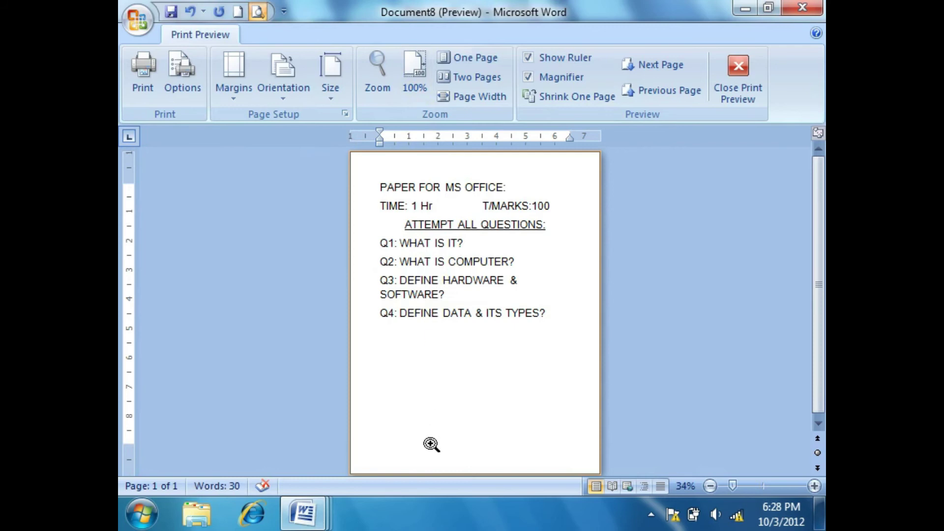
Step: Give questions Q1–Q4 triple (3.0) line spacing and check the result in Print Preview
click(746, 69)
scroll(621, 235, up, 1)
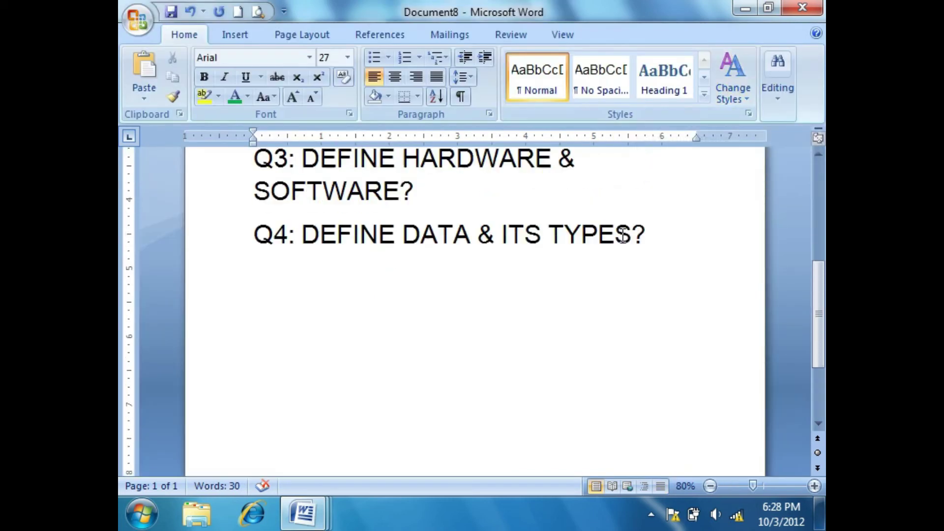
drag(679, 253, 258, 247)
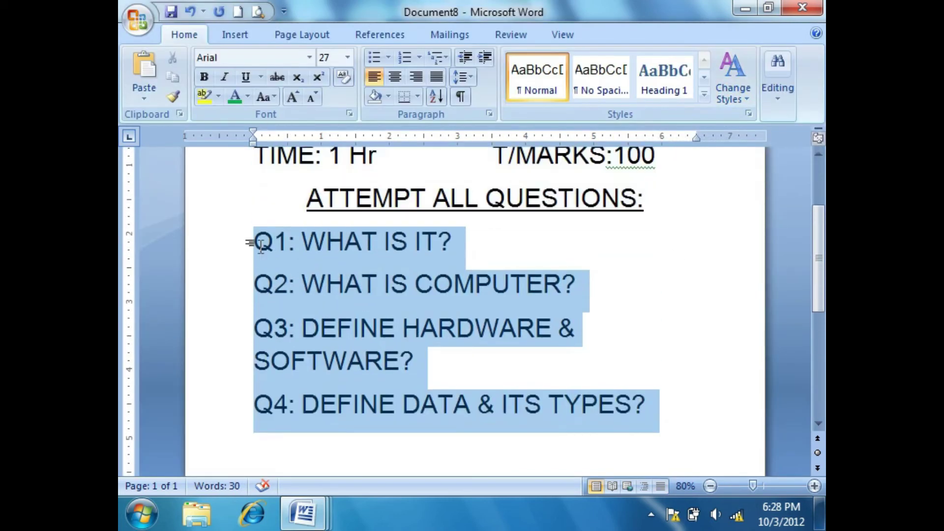
click(468, 78)
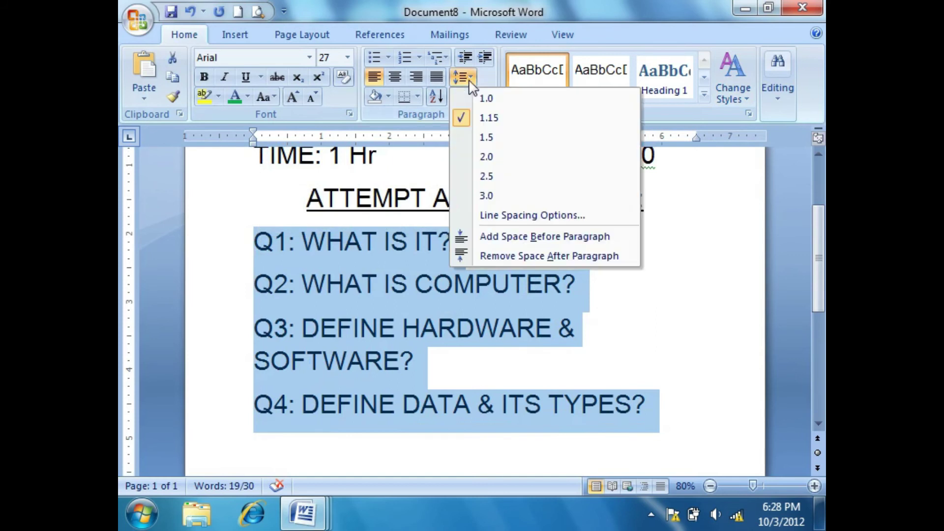
click(479, 196)
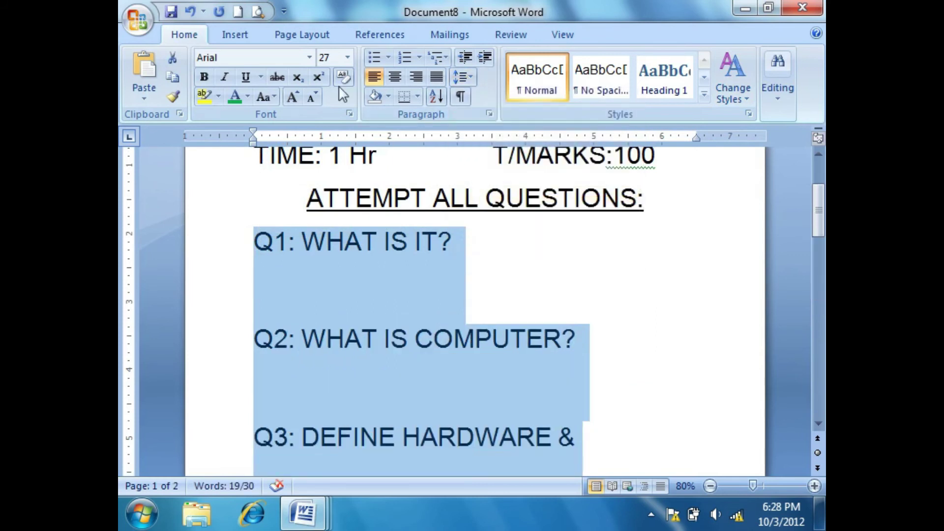
click(266, 12)
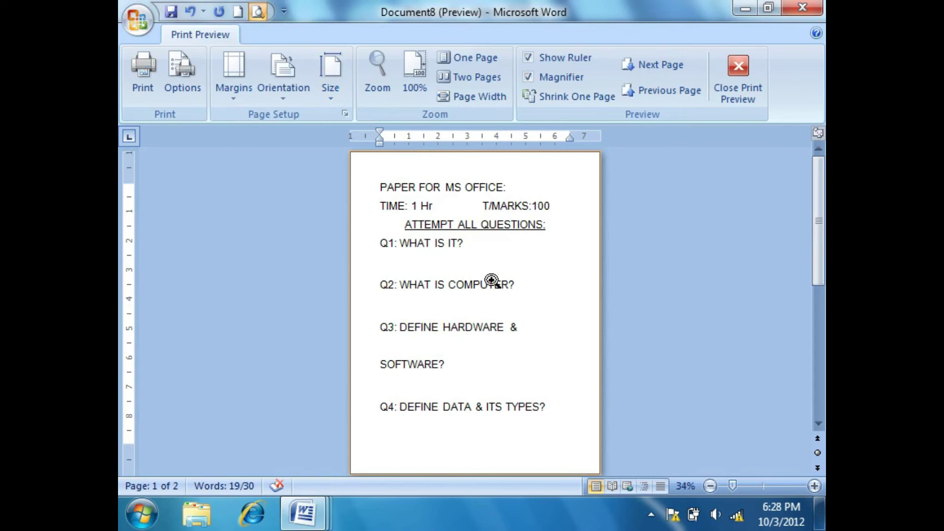
Step: Leave the preview, deselect the questions, and start a new blank document
click(738, 74)
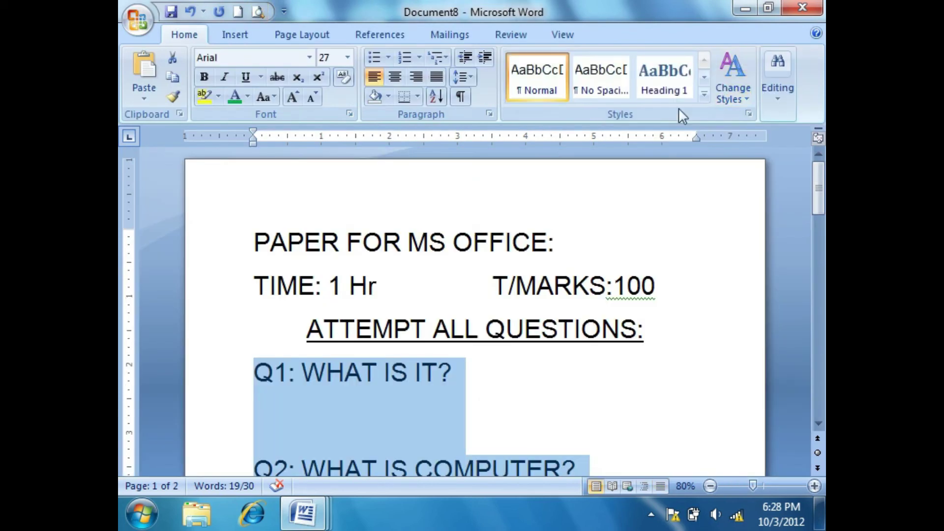
click(487, 391)
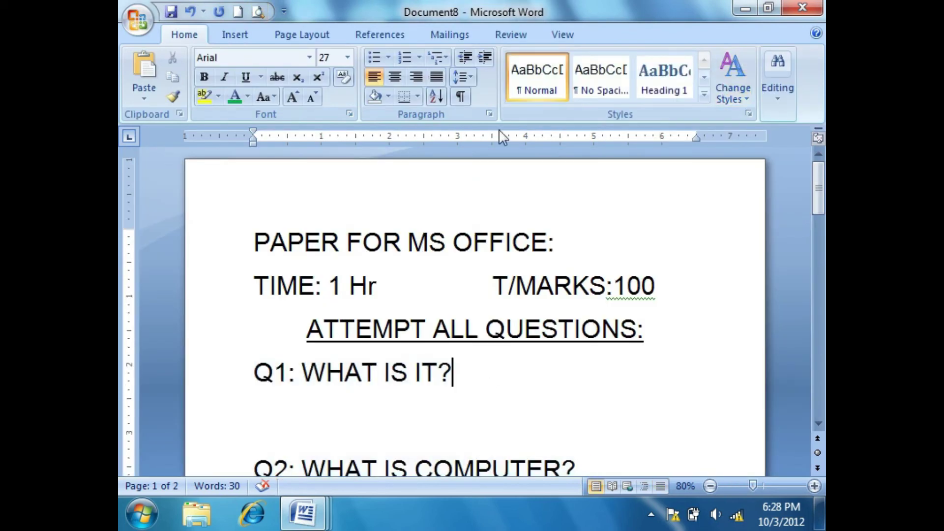
click(468, 77)
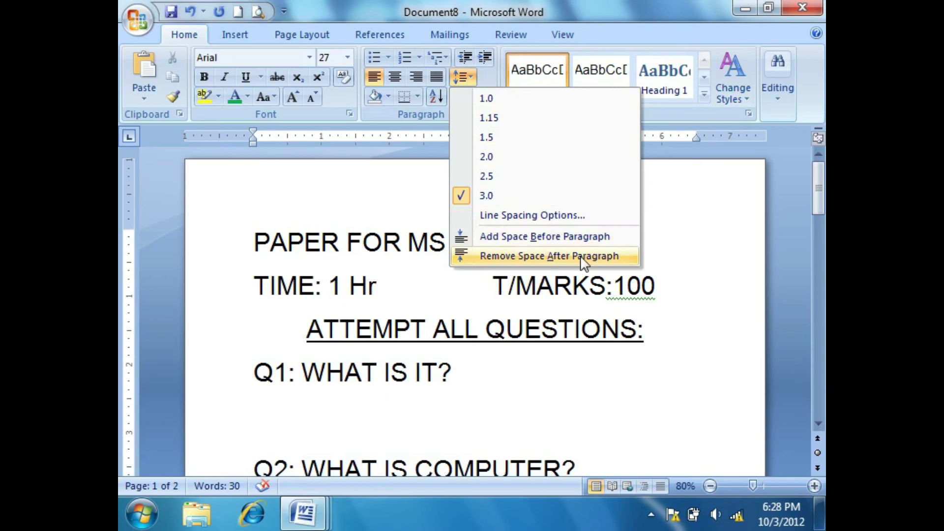
click(531, 330)
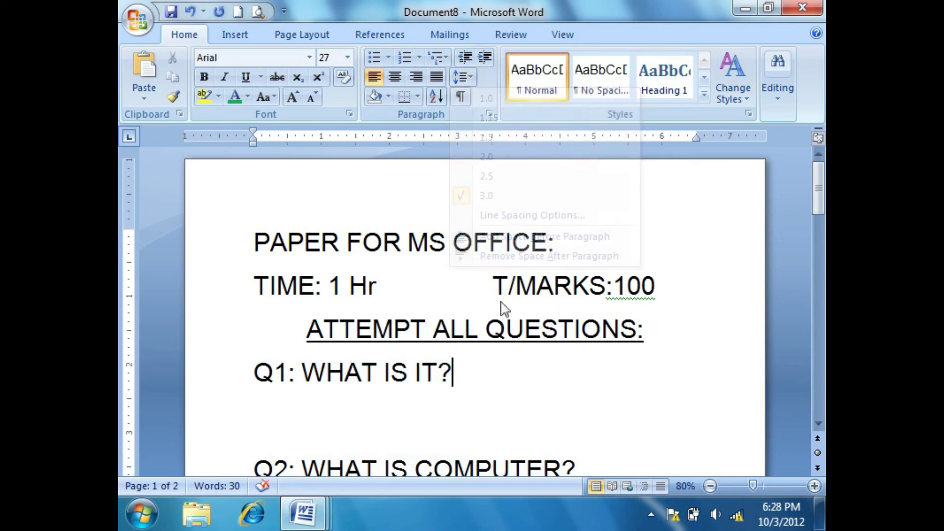
click(241, 12)
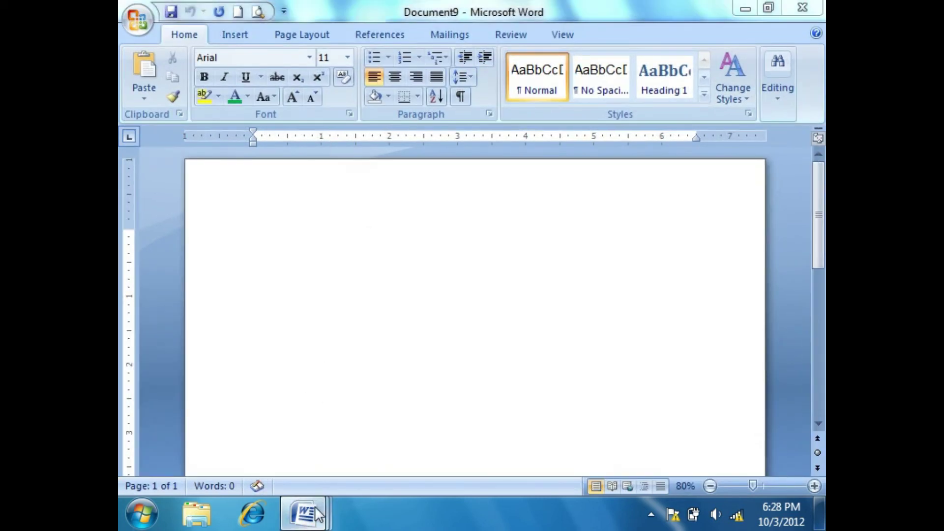
Step: Return to Document7 and colour its first paragraph green and its second red
click(306, 430)
mouse_move(303, 514)
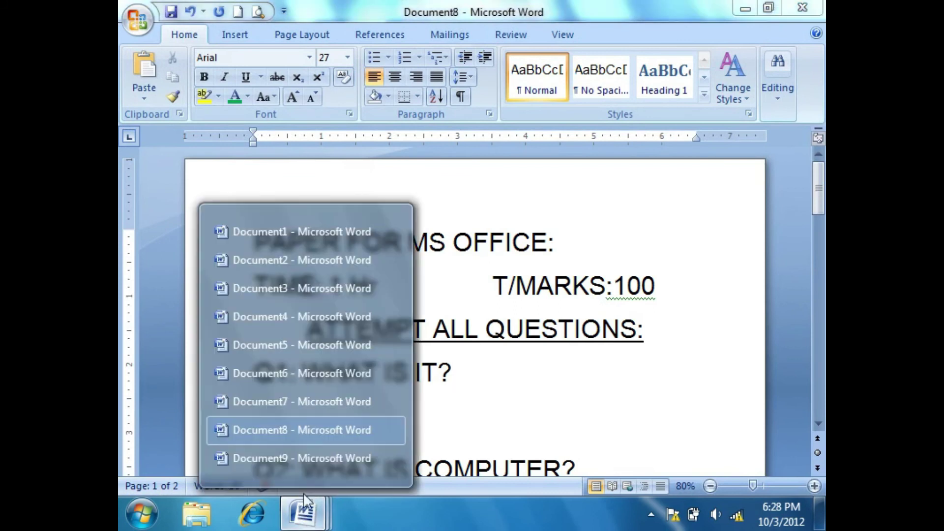
click(304, 401)
click(482, 351)
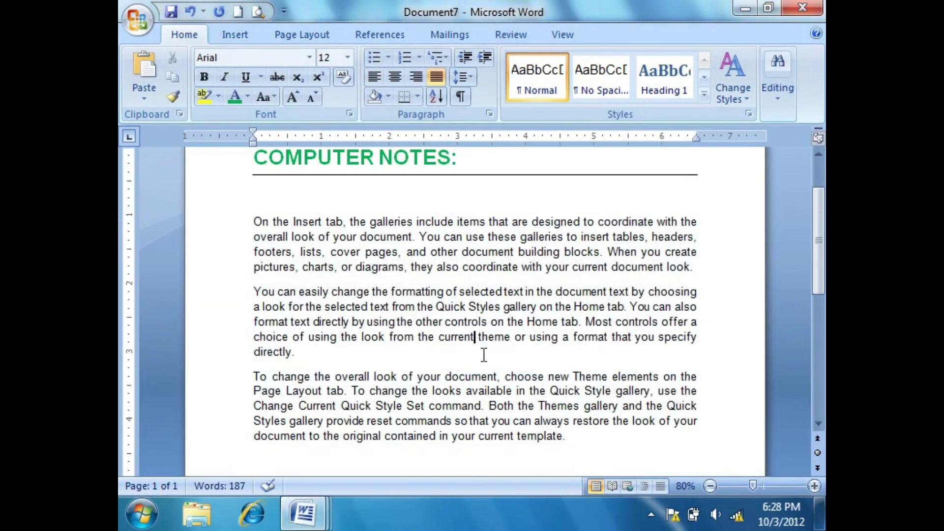
drag(710, 273, 223, 231)
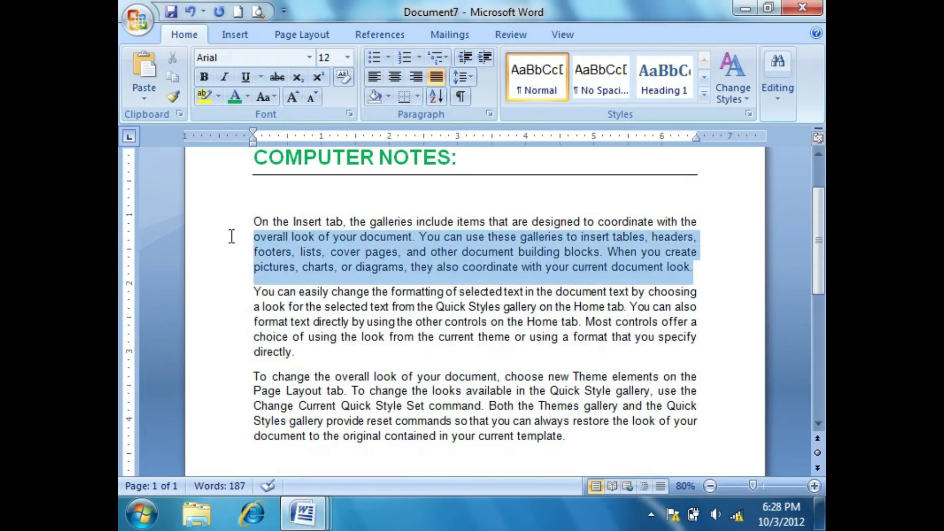
click(233, 94)
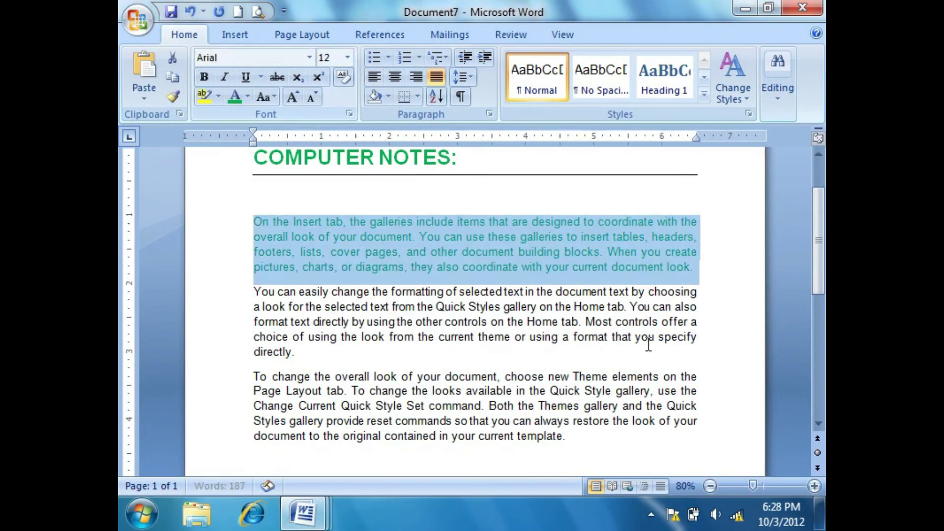
drag(319, 356, 249, 295)
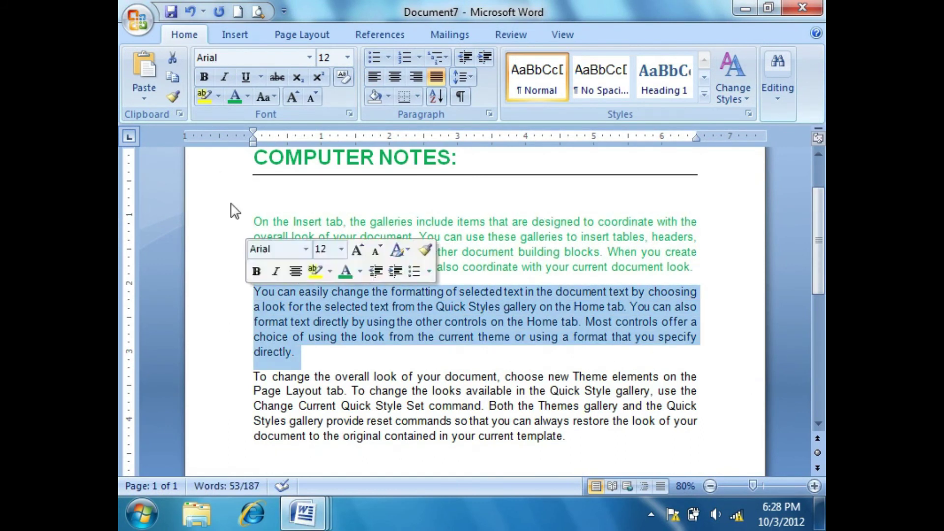
click(247, 97)
click(244, 250)
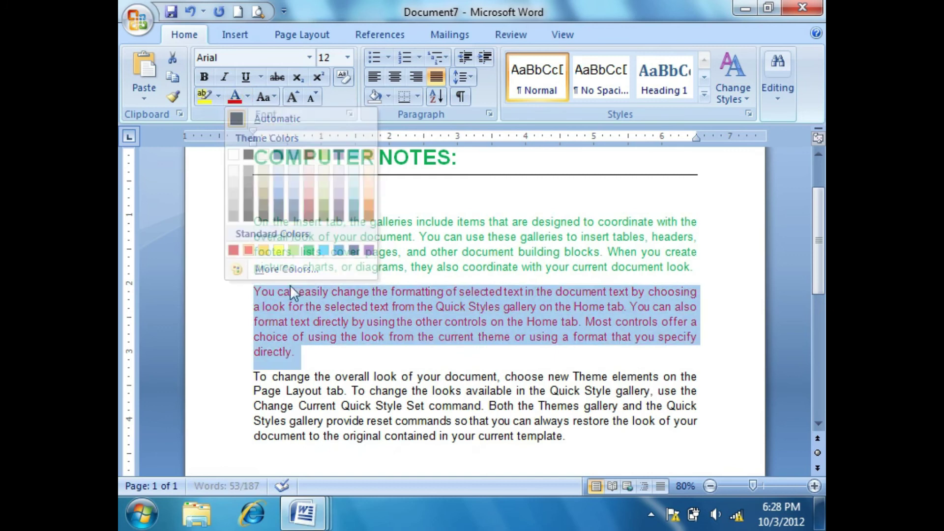
Step: Set the third paragraph's font colour to Automatic black
drag(606, 453, 253, 378)
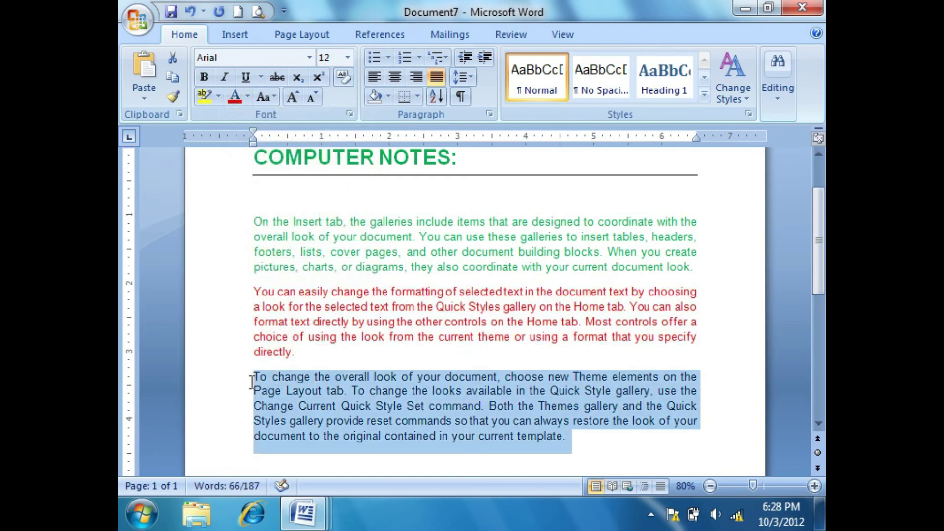
click(249, 96)
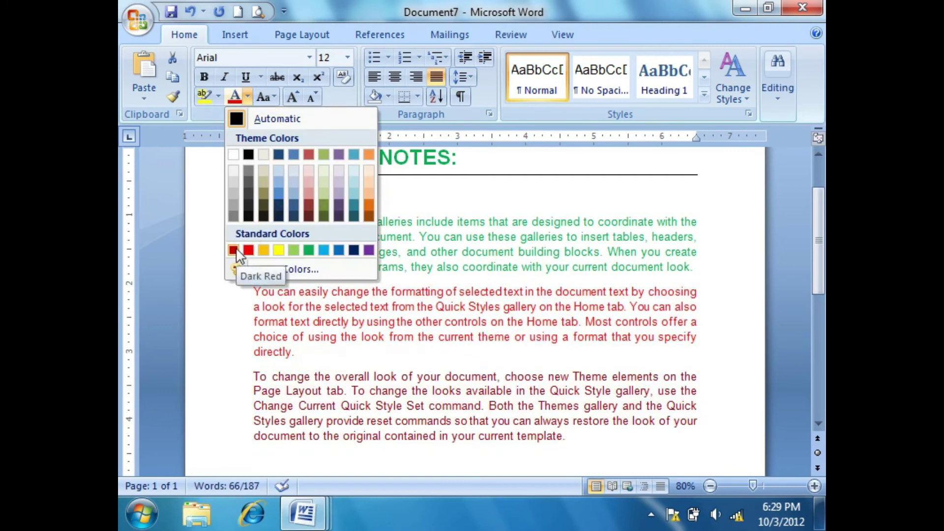
click(353, 250)
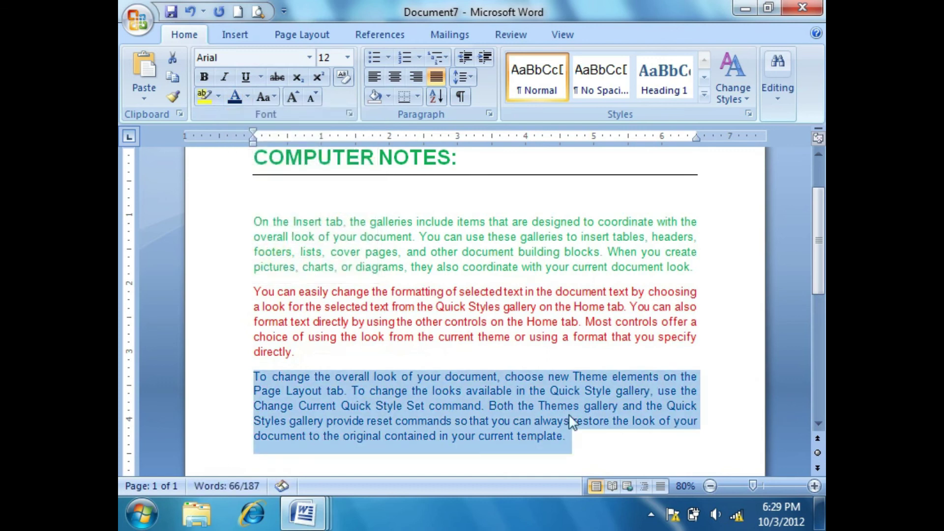
click(651, 456)
drag(592, 472, 228, 381)
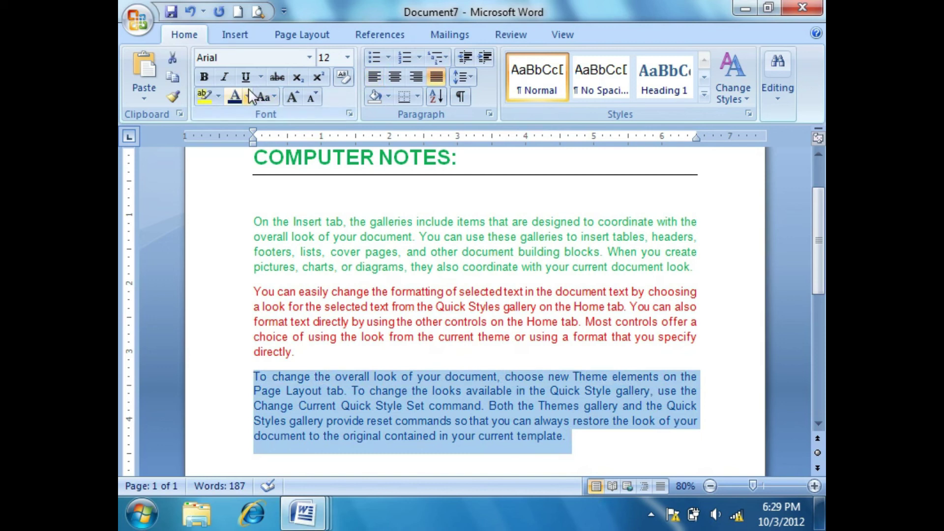
click(248, 96)
click(235, 118)
click(595, 434)
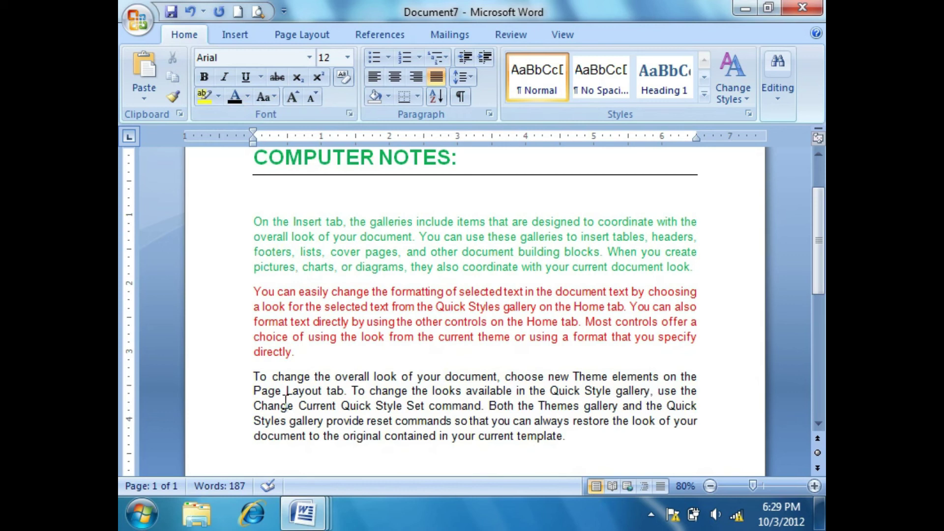
drag(565, 440, 251, 230)
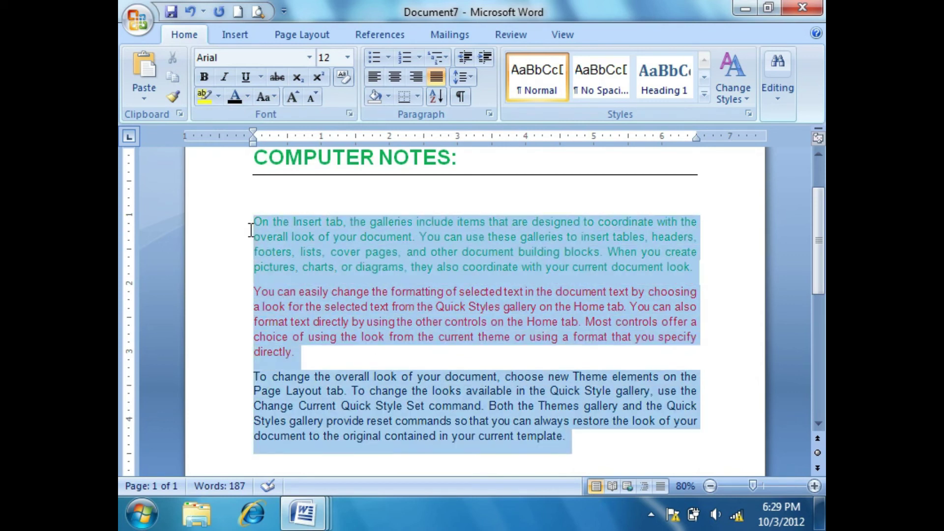
click(419, 57)
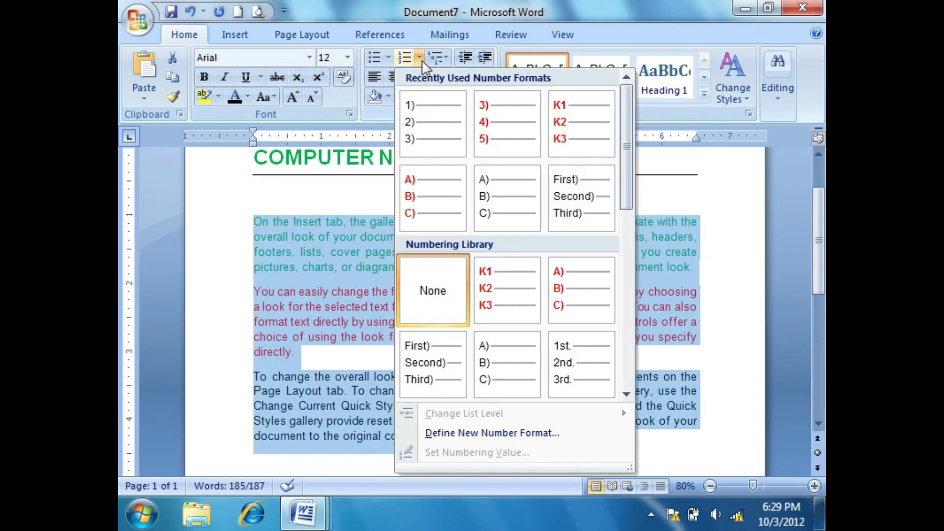
click(431, 118)
click(526, 433)
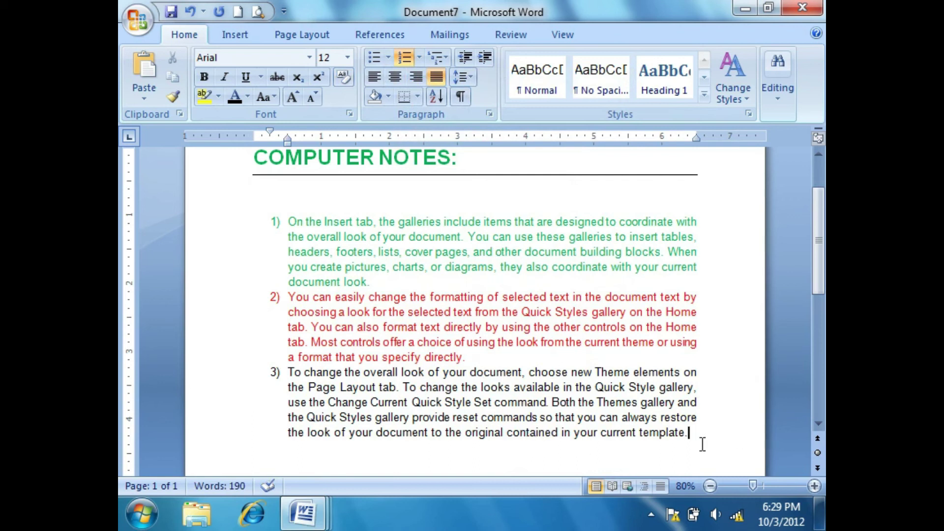
drag(701, 441, 375, 171)
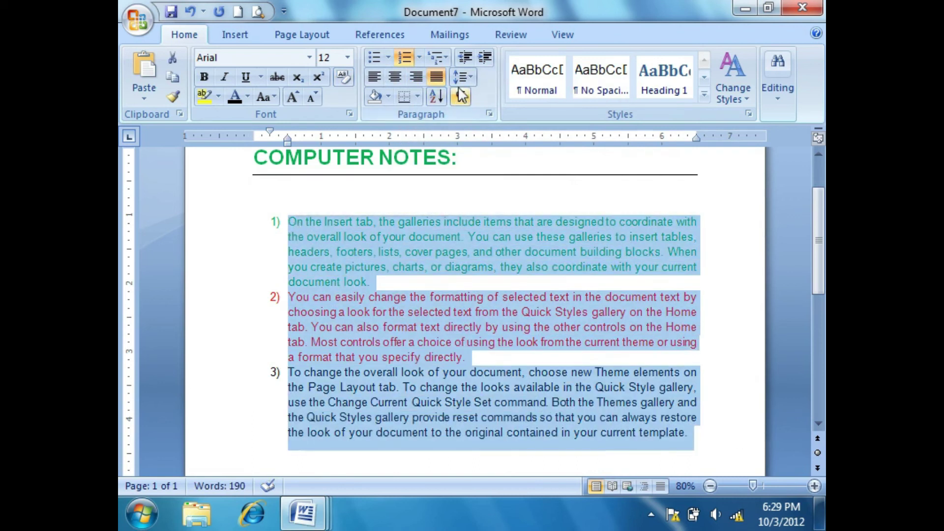
click(471, 77)
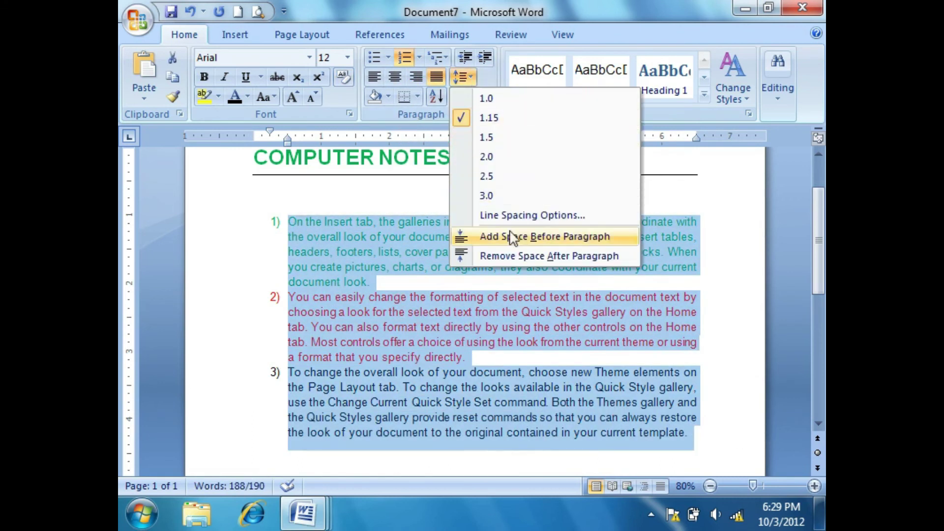
click(575, 239)
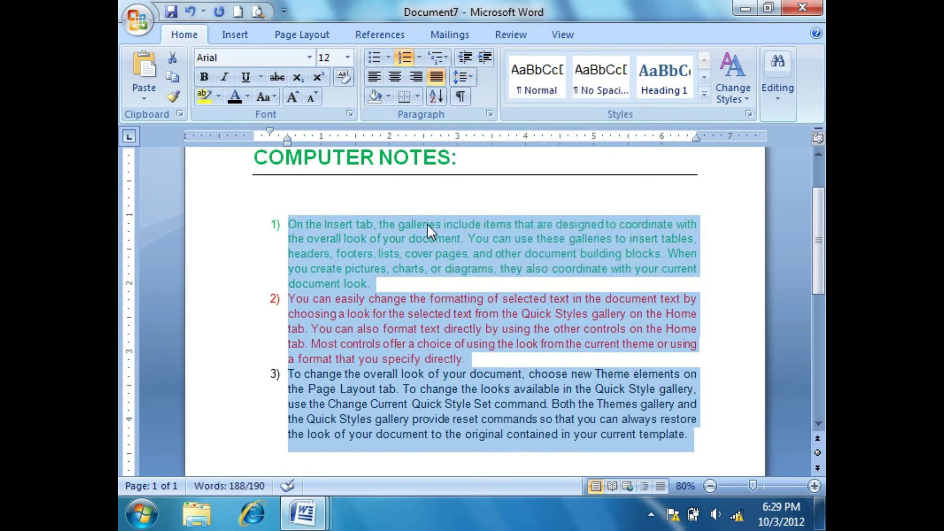
click(462, 77)
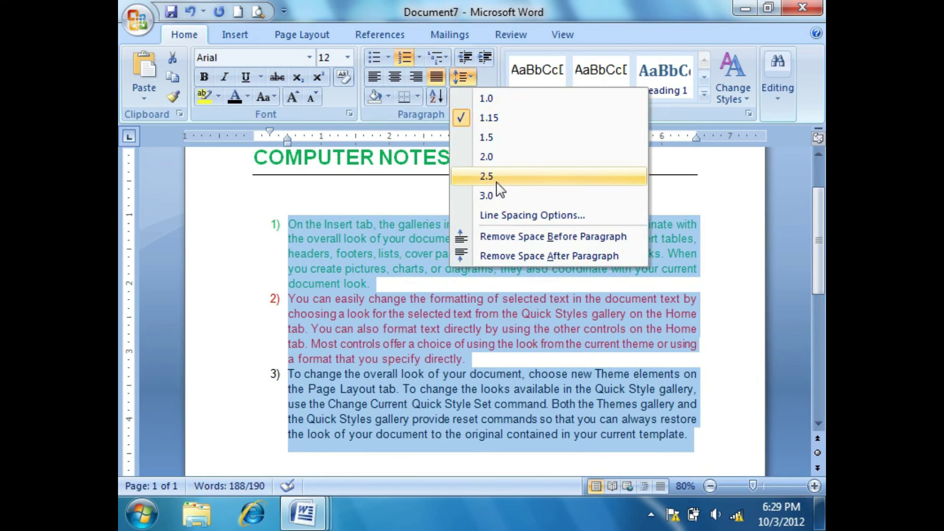
click(497, 177)
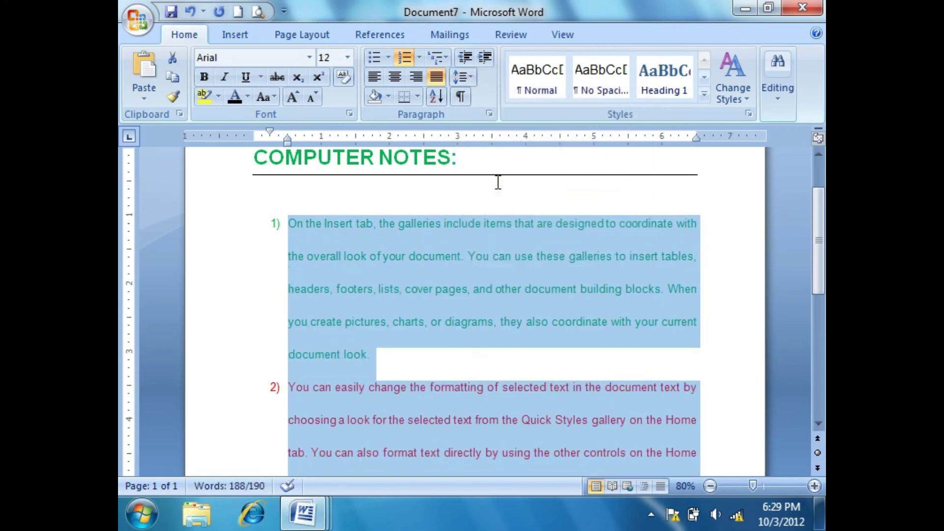
key(ctrl+z)
key(ctrl+z)
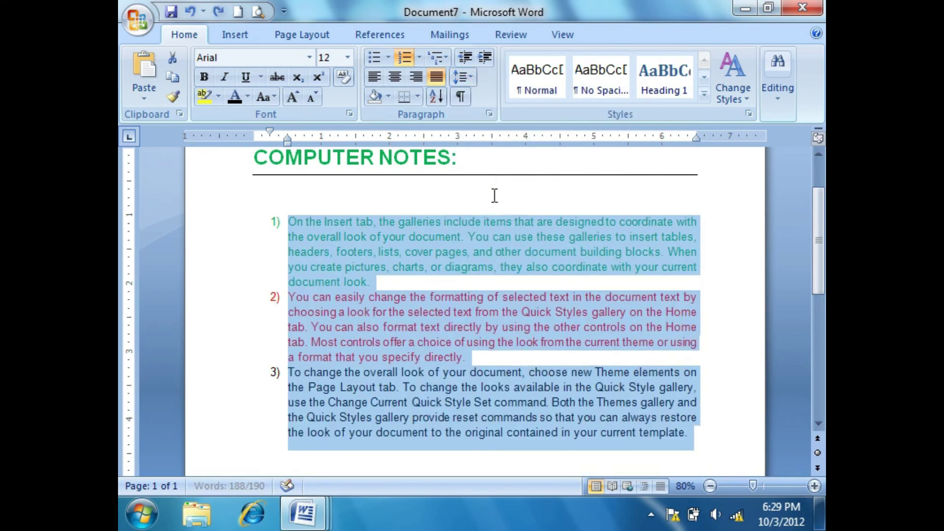
key(ctrl+z)
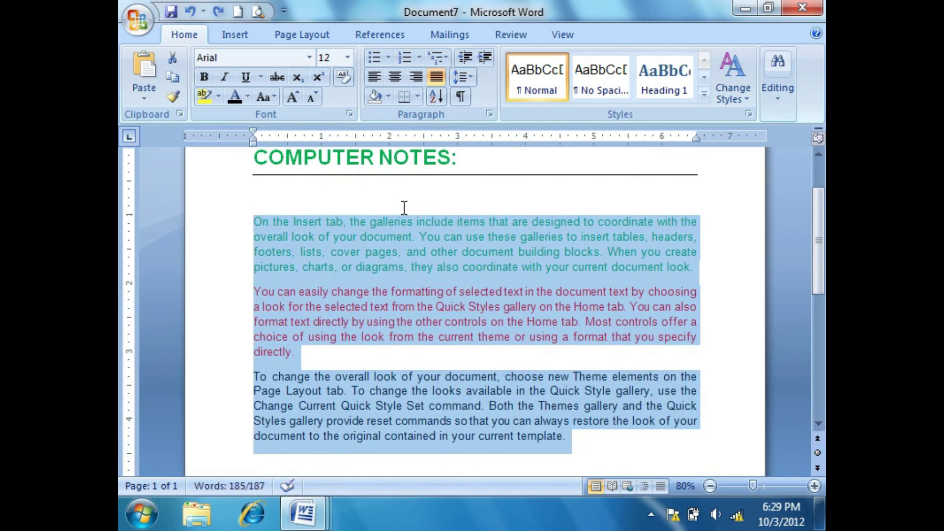
Step: Toggle Add/Remove Space Before Paragraph from the Line Spacing menu
click(467, 77)
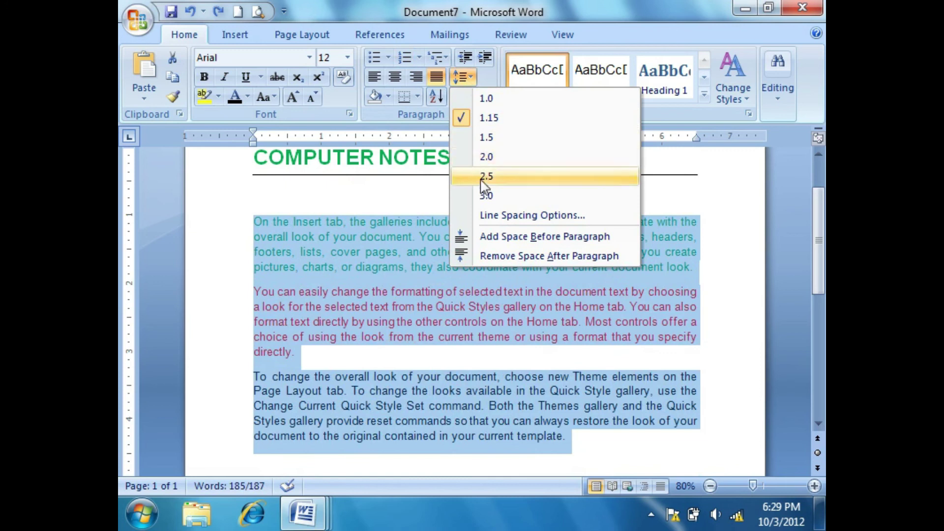
click(492, 238)
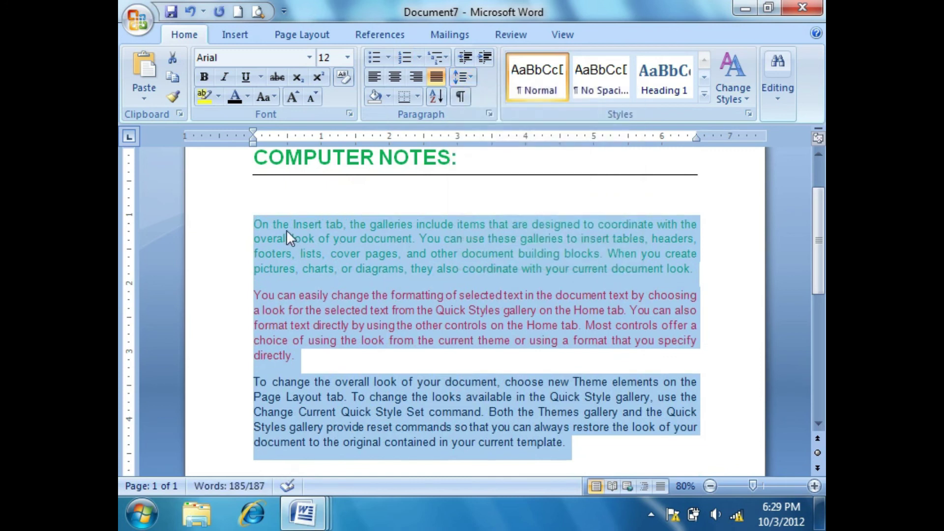
click(462, 78)
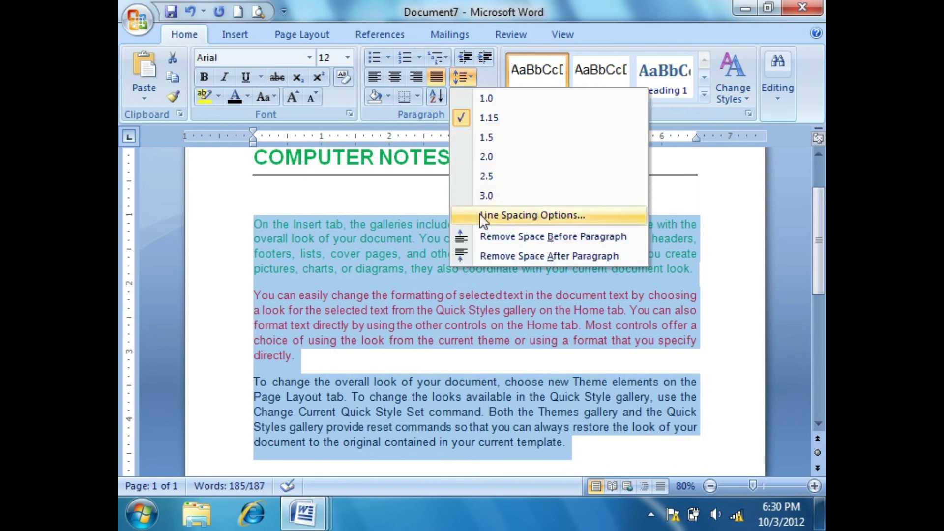
click(486, 238)
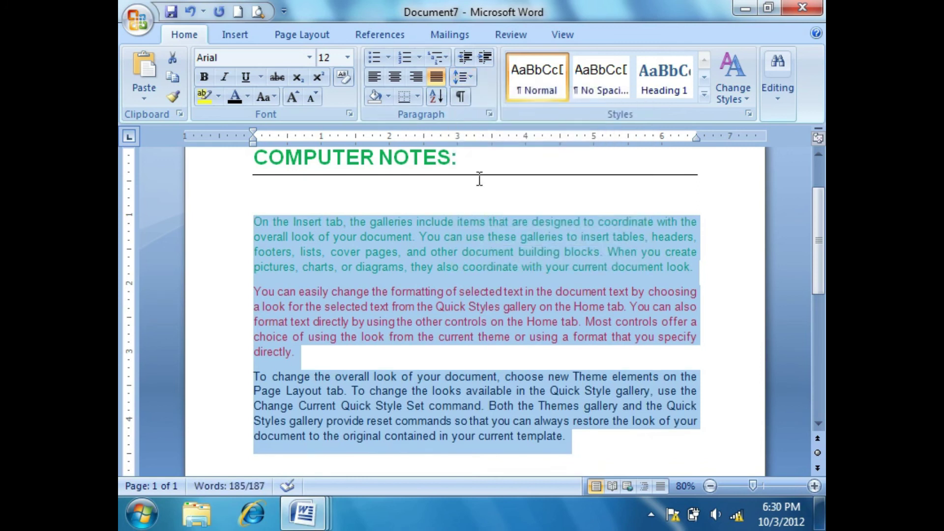
click(473, 78)
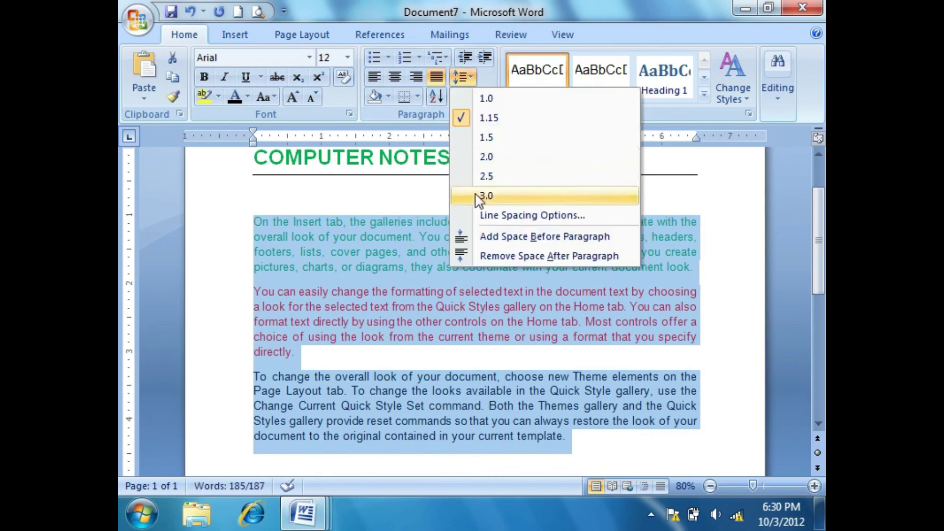
click(483, 240)
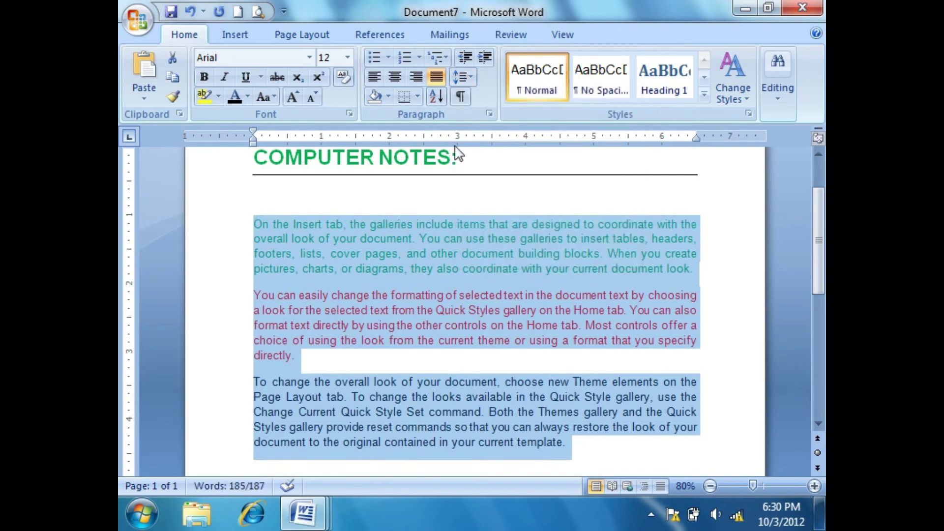
Step: Raise the paragraphs' Space Before to 66 pt in the Paragraph dialog
click(488, 115)
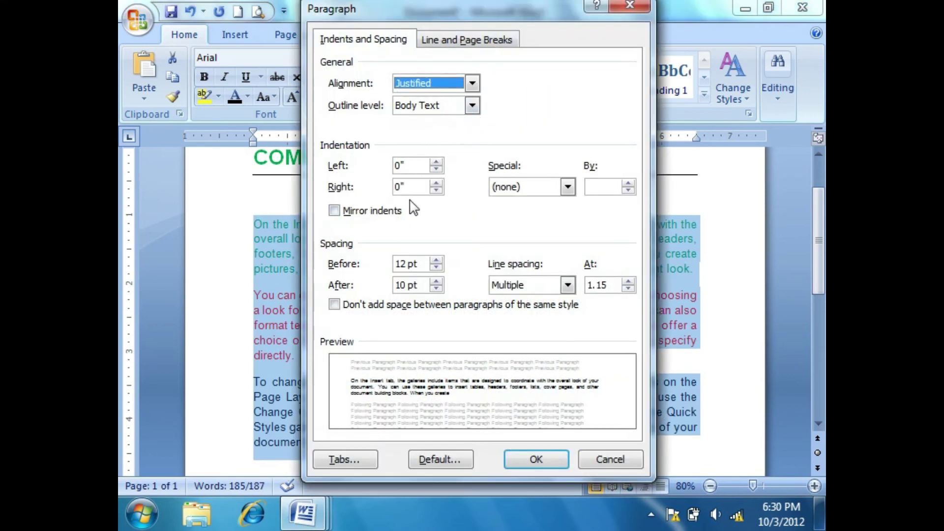
click(436, 260)
click(436, 259)
click(436, 260)
click(435, 259)
click(436, 260)
click(436, 259)
click(435, 259)
click(436, 259)
click(436, 260)
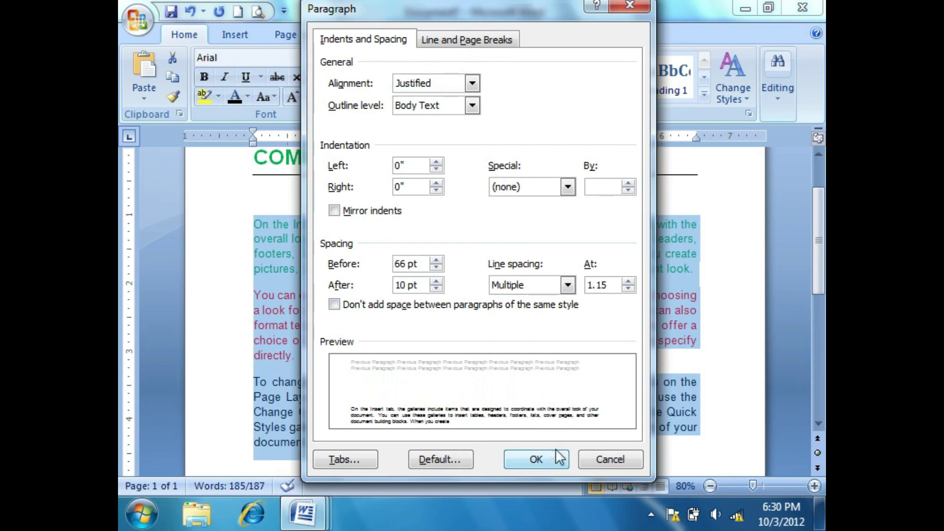
click(559, 458)
Step: Remove space after the paragraphs and set Space Before back to 0 pt
scroll(384, 294, down, 2)
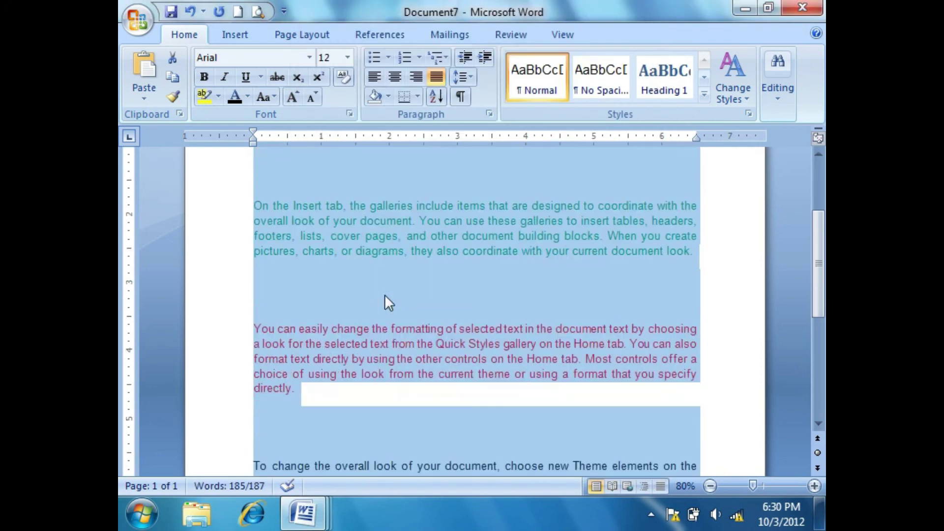
scroll(385, 294, down, 3)
scroll(361, 302, up, 4)
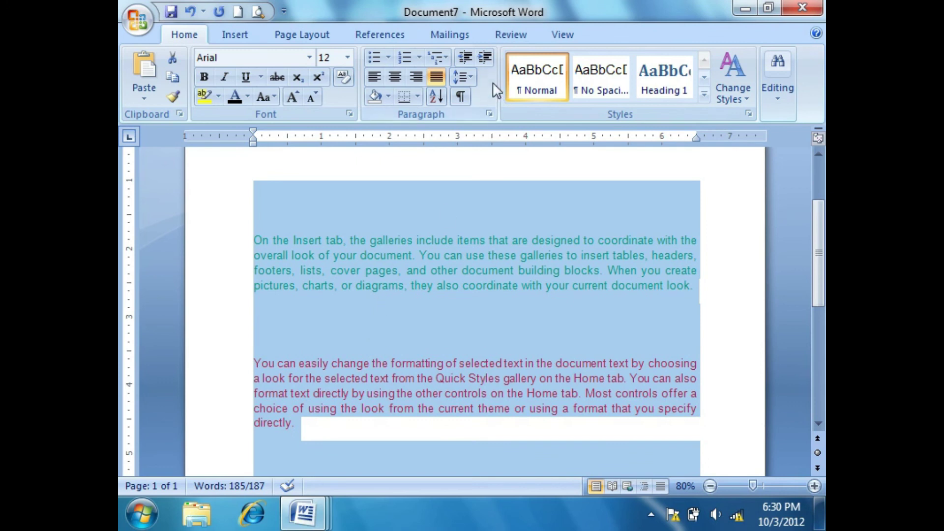
click(469, 77)
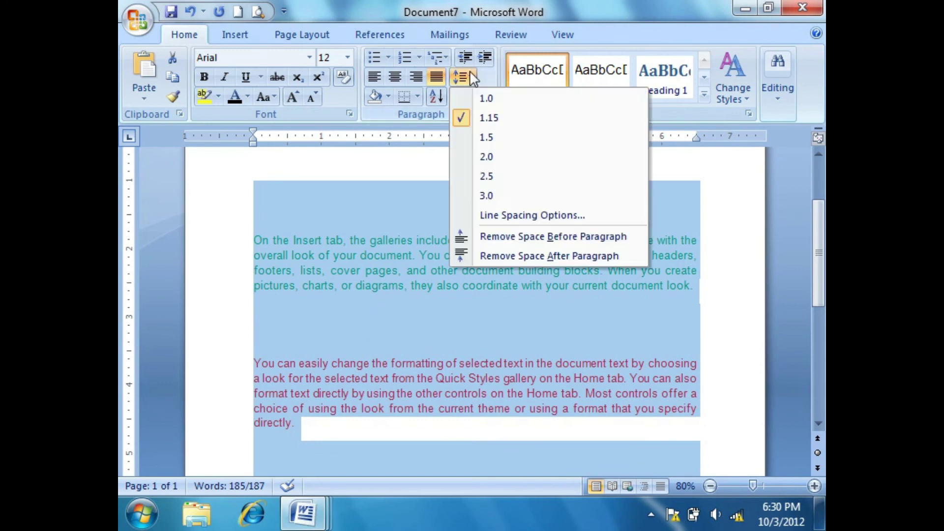
click(544, 255)
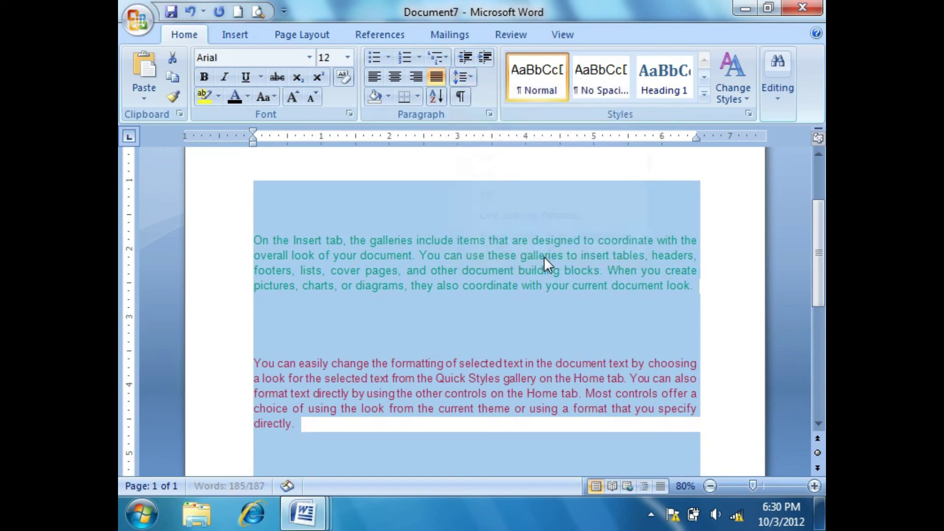
click(489, 113)
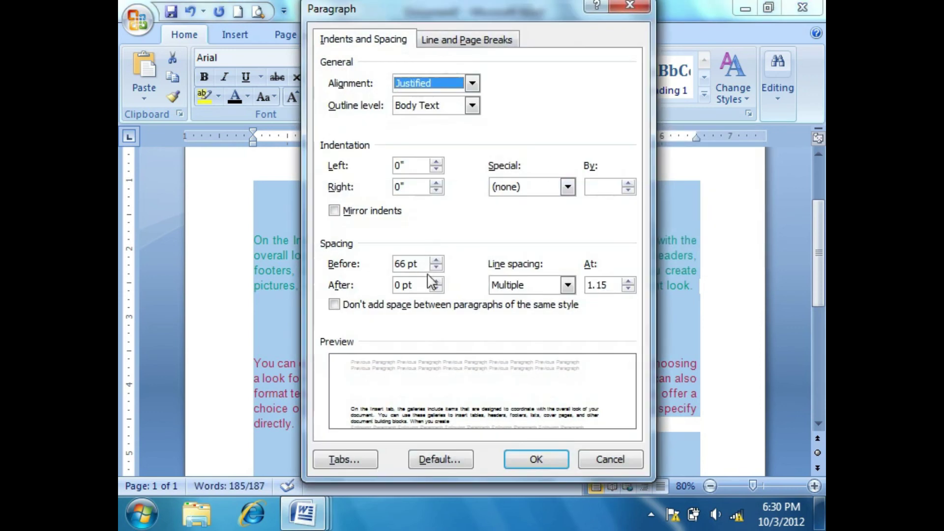
drag(428, 264, 391, 258)
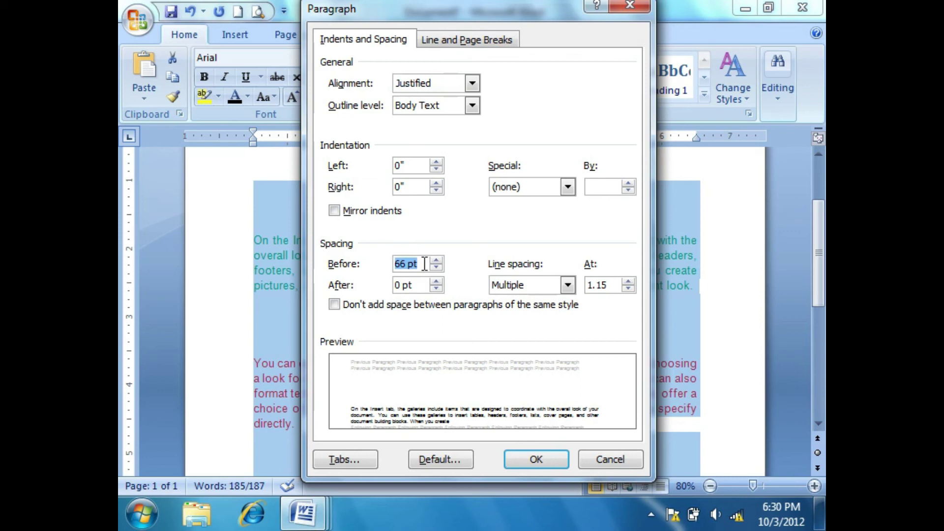
text(0)
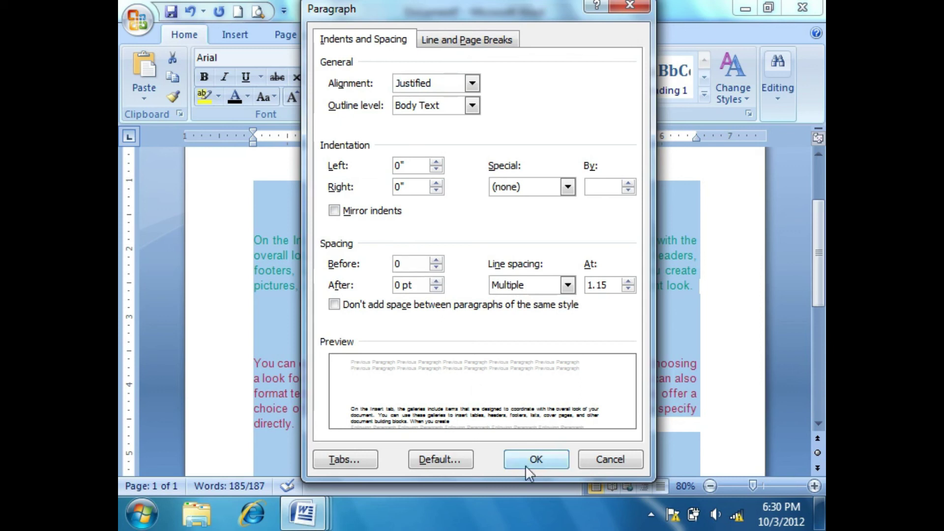
click(525, 463)
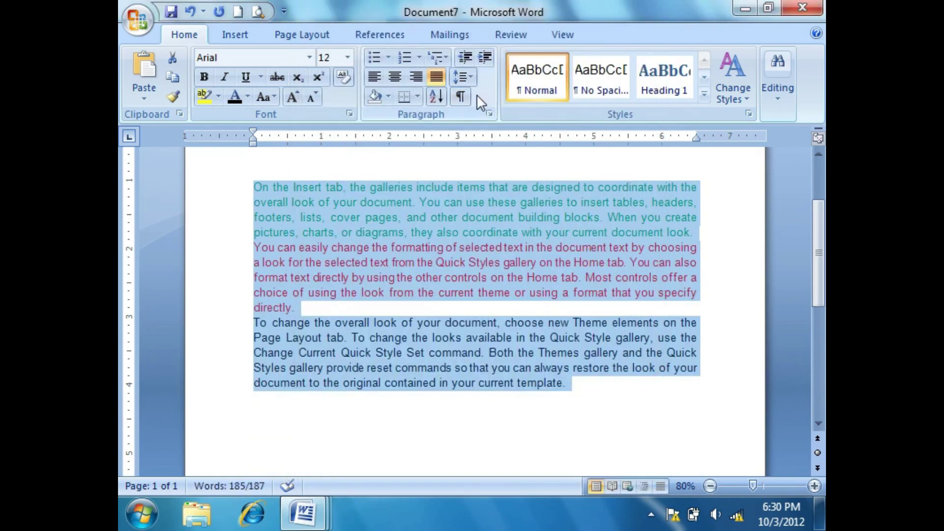
click(465, 77)
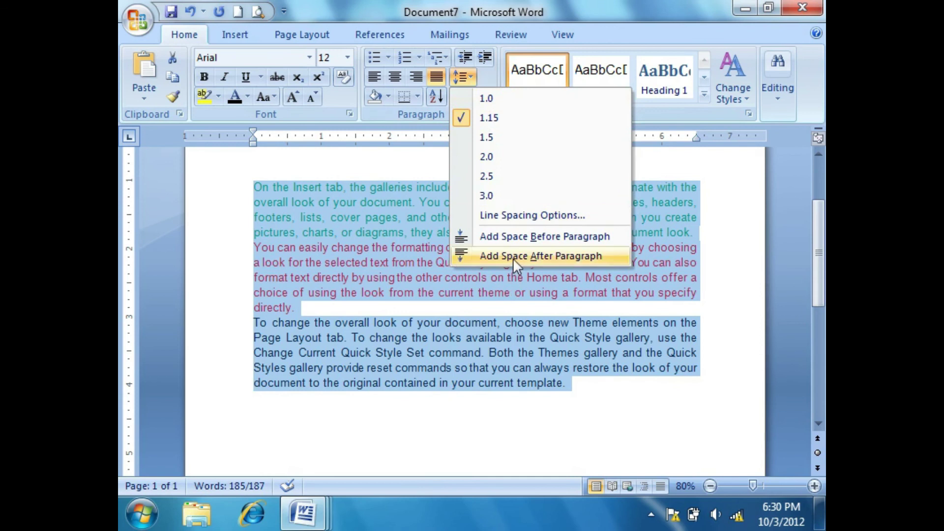
Step: Try adding and removing space before and after the paragraphs from the Line Spacing menu
click(513, 259)
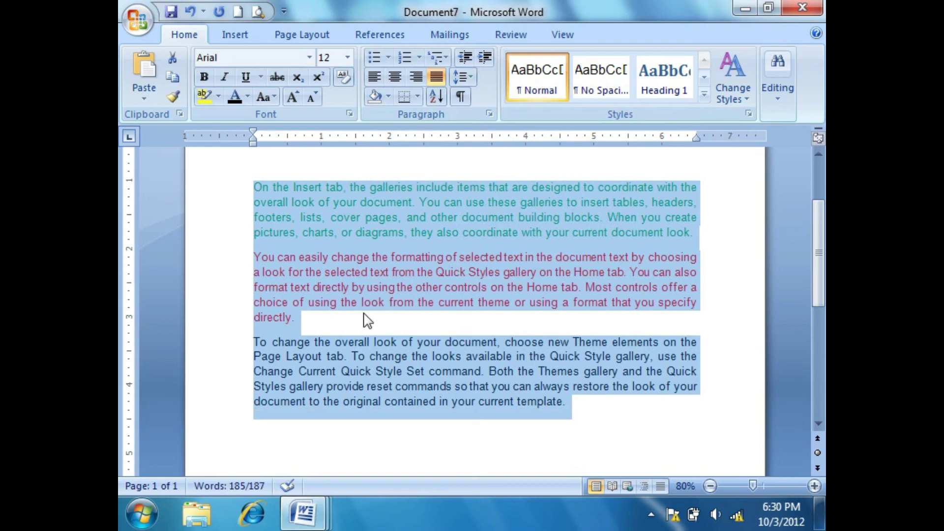
key(ctrl+z)
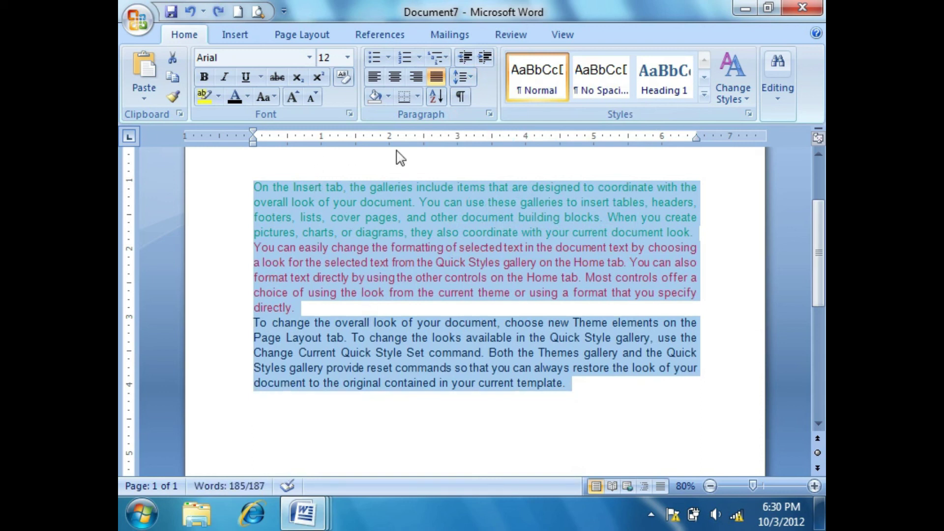
click(471, 78)
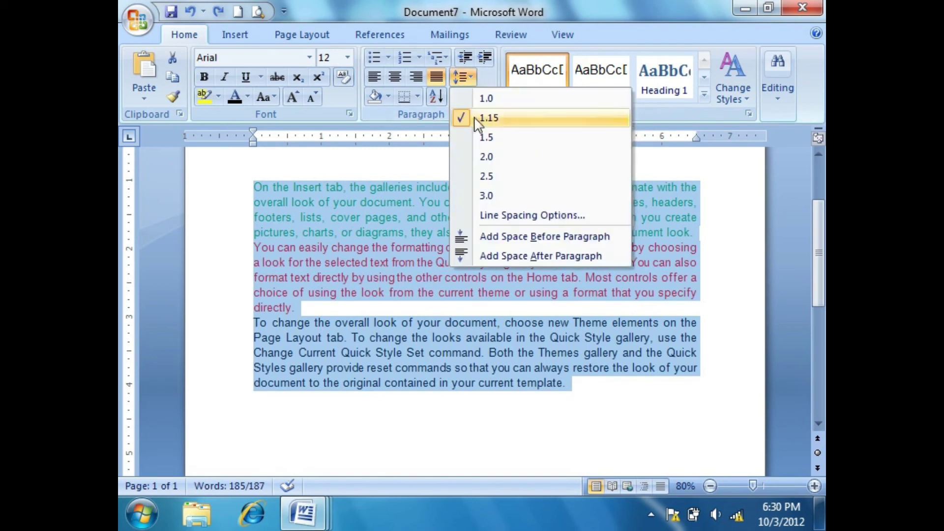
click(526, 256)
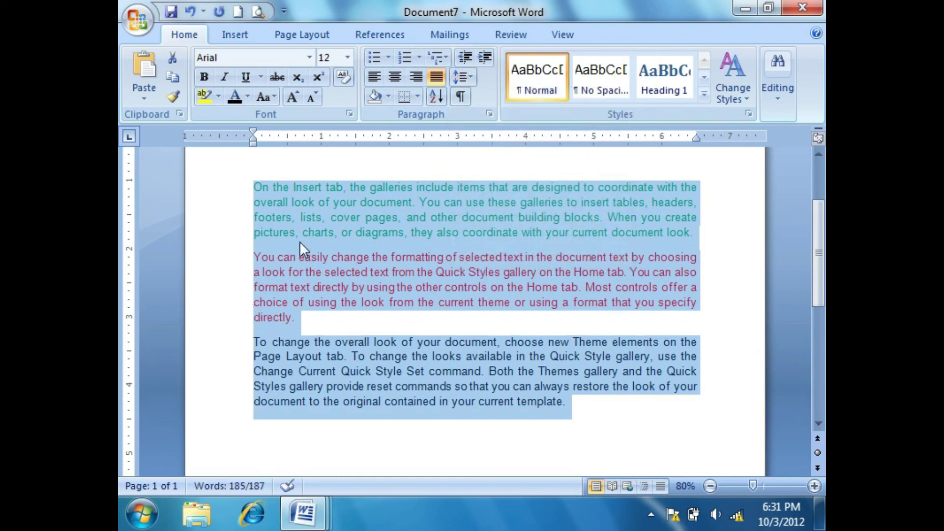
click(463, 76)
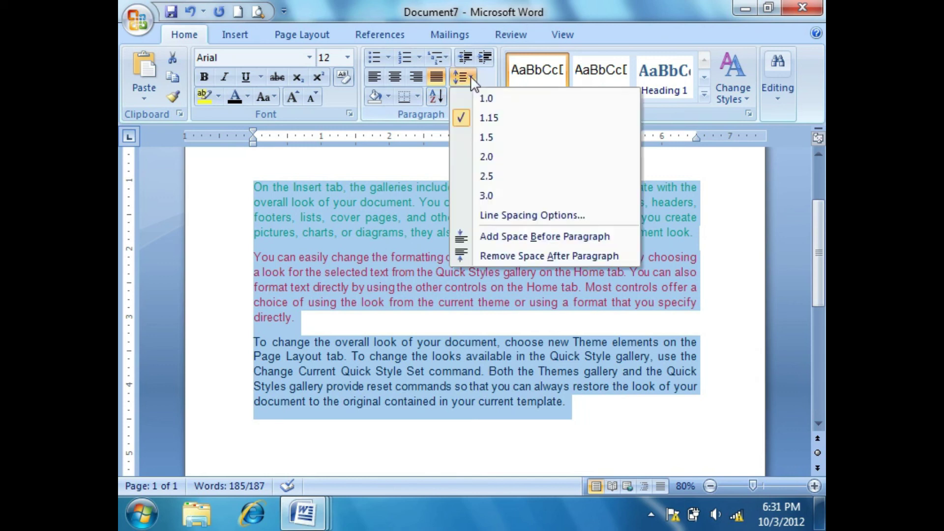
click(511, 237)
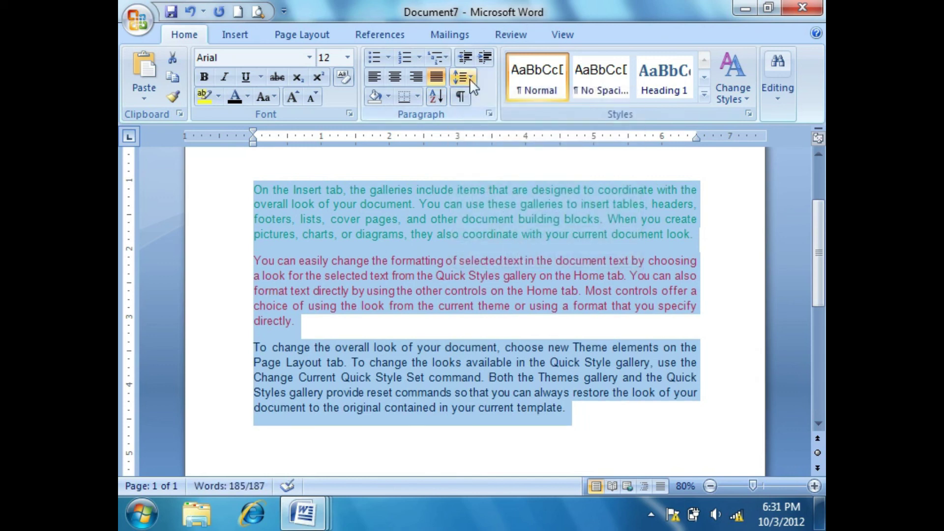
click(462, 76)
click(511, 254)
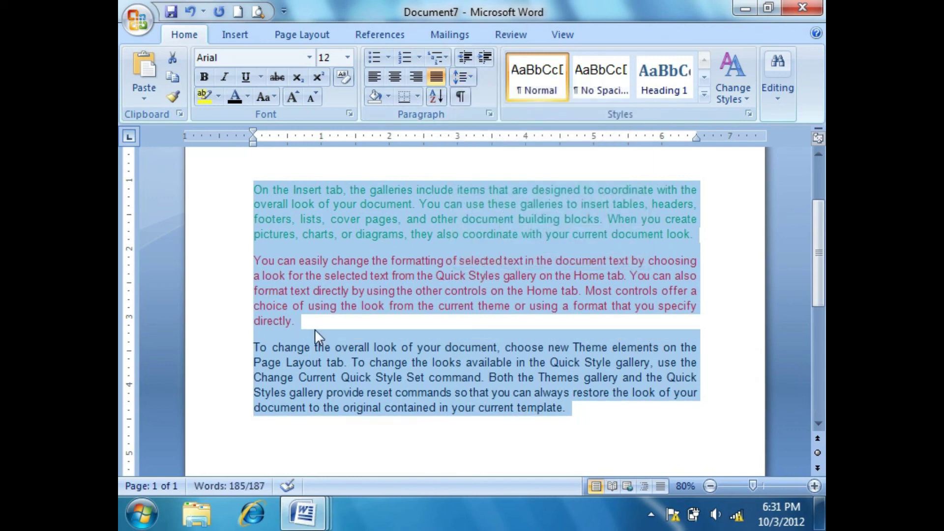
Step: Set single 1.0 line spacing, 0 pt space before, and add space after each paragraph
click(470, 79)
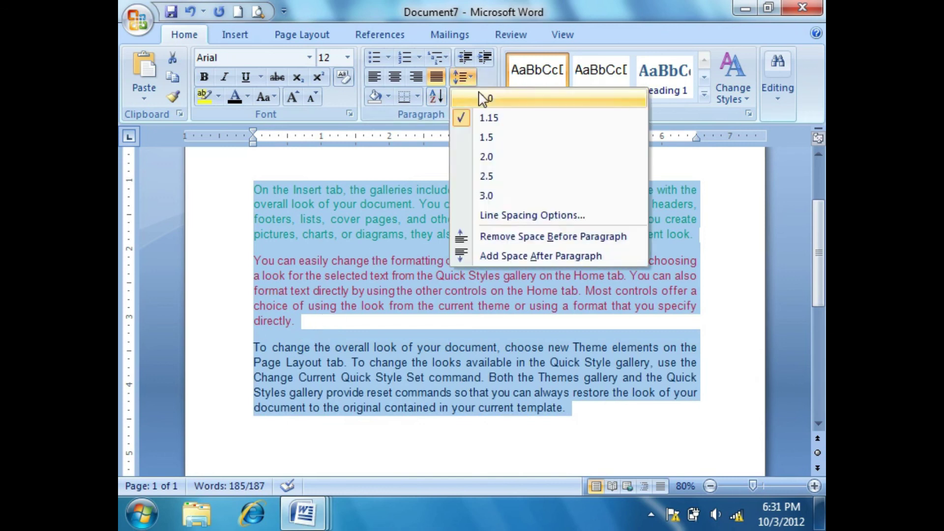
click(477, 93)
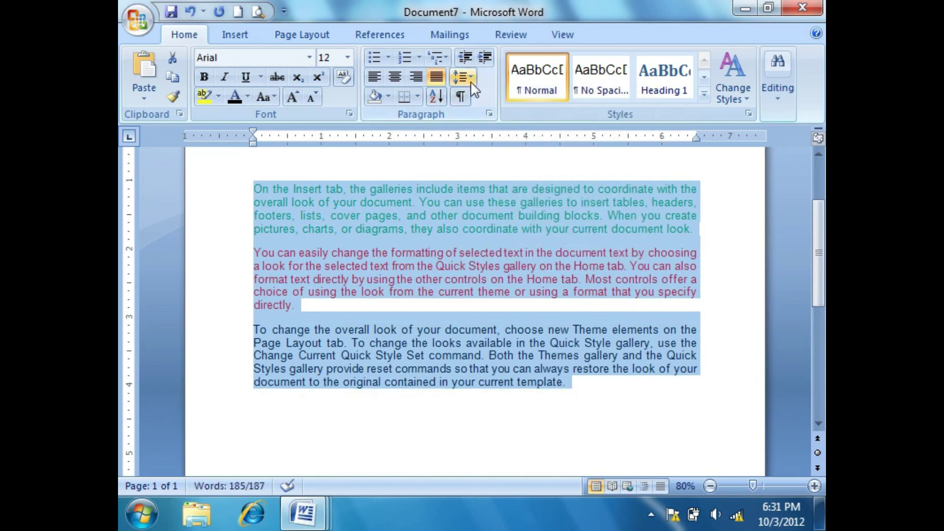
click(490, 114)
drag(417, 266, 395, 265)
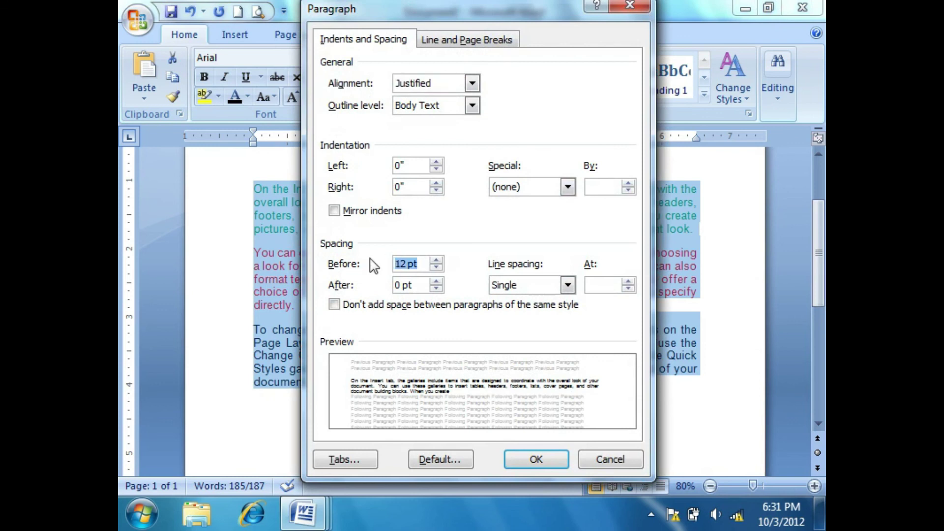
text(0)
click(536, 459)
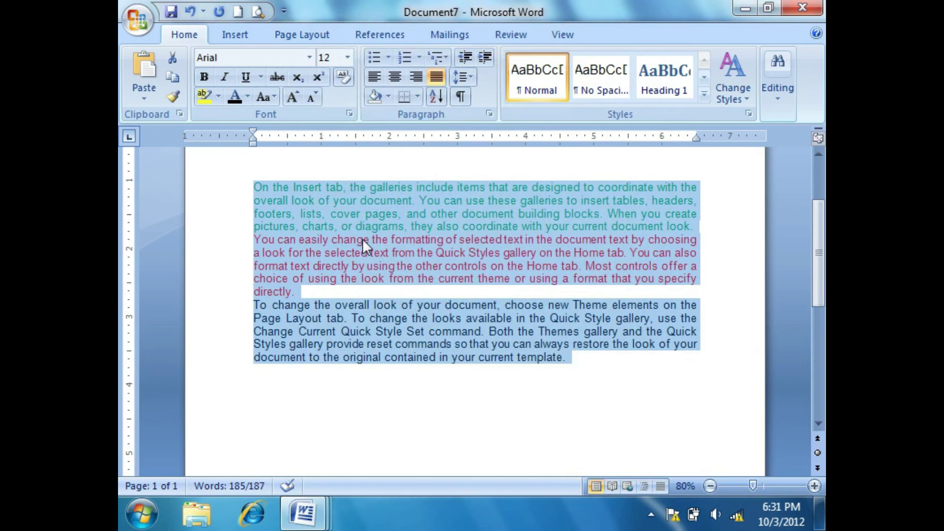
click(463, 77)
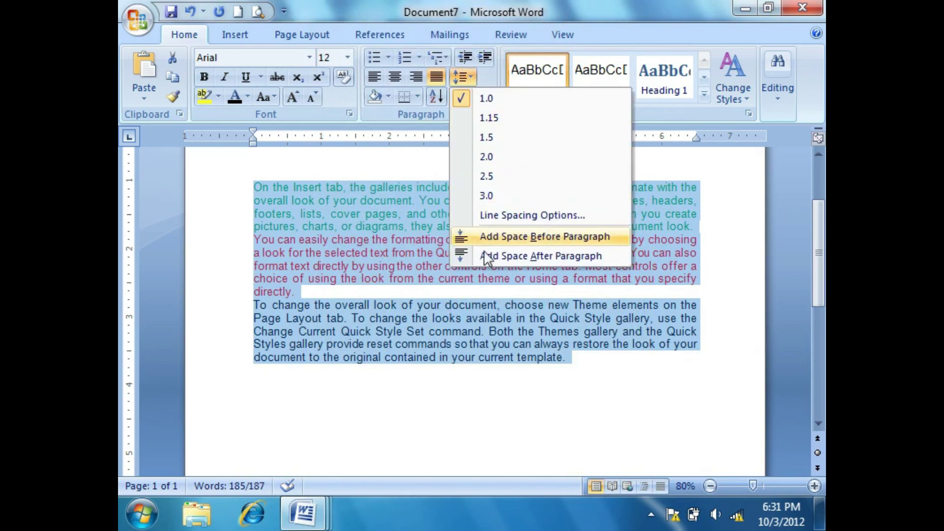
click(484, 257)
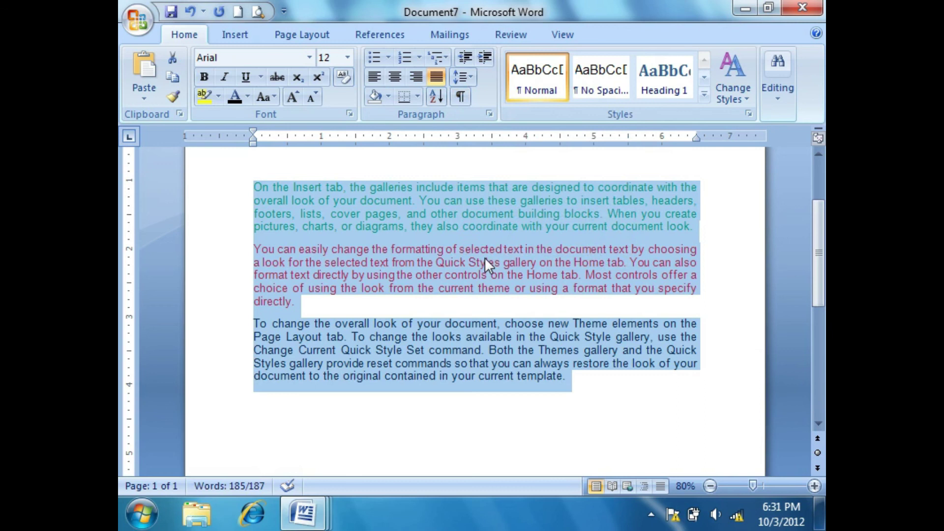
key(ctrl+bracketright)
key(ctrl+bracketright)
key(ctrl+bracketright)
Step: Browse the Shading and Text Highlight colour palettes without applying any colour
click(425, 328)
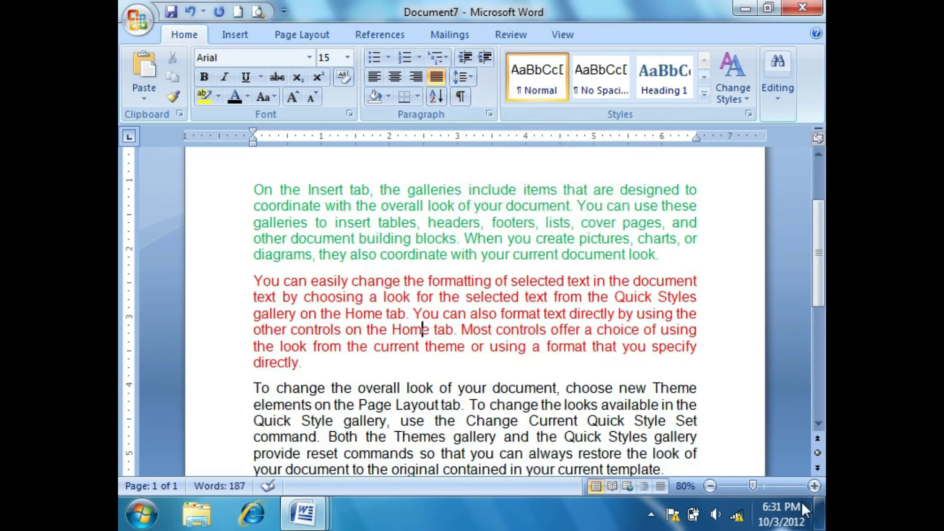
click(390, 98)
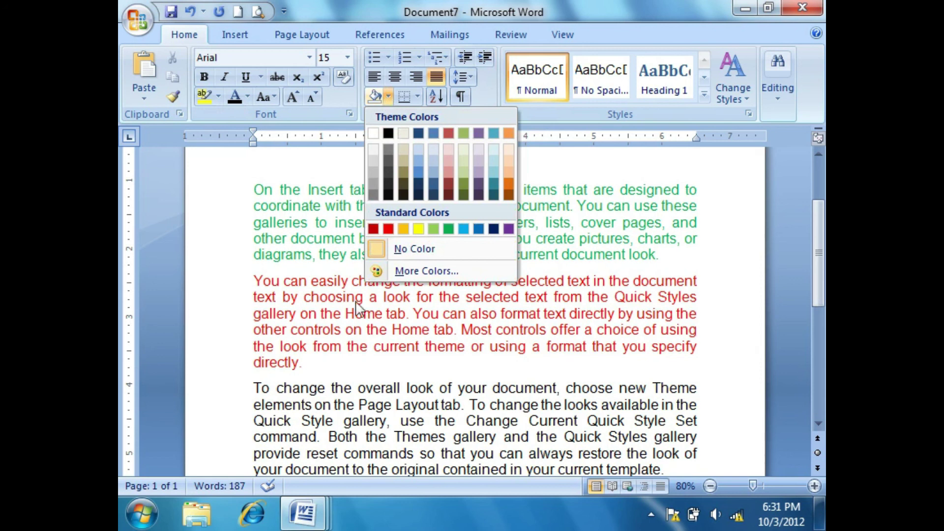
click(423, 330)
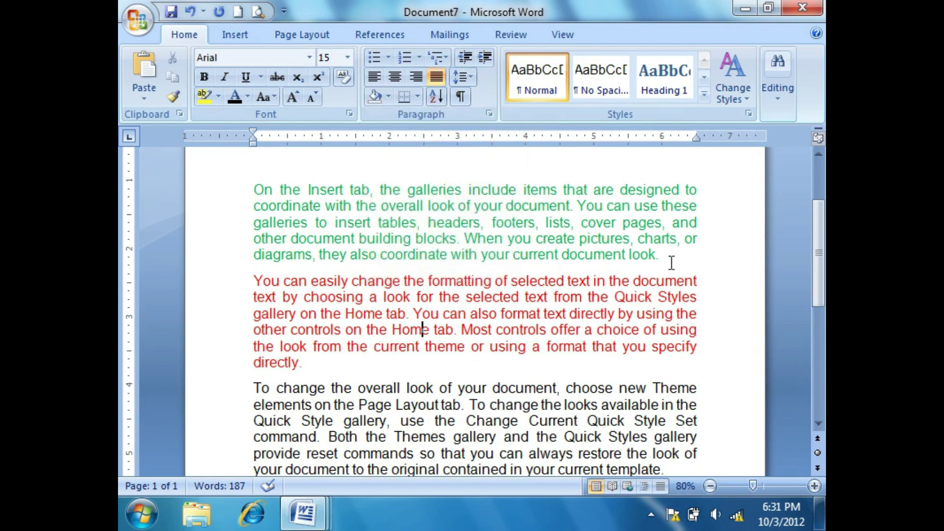
drag(672, 262, 238, 192)
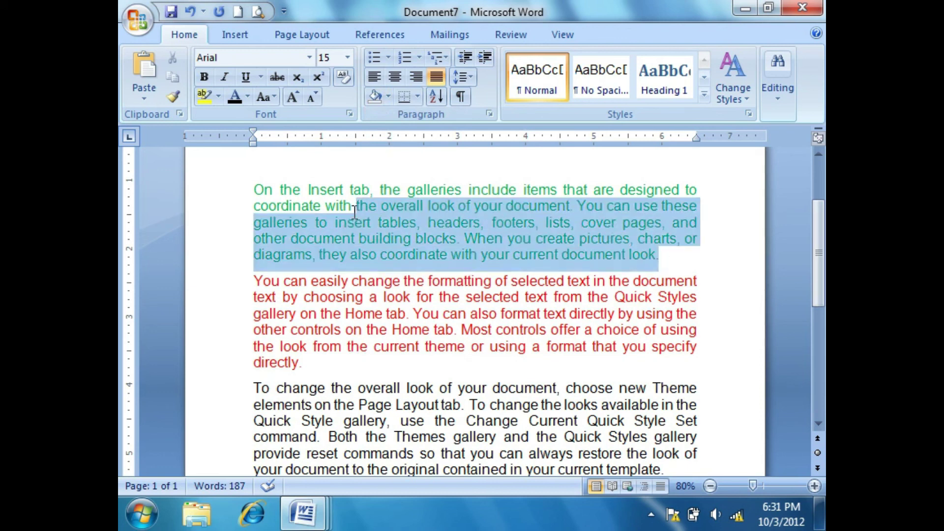
click(218, 95)
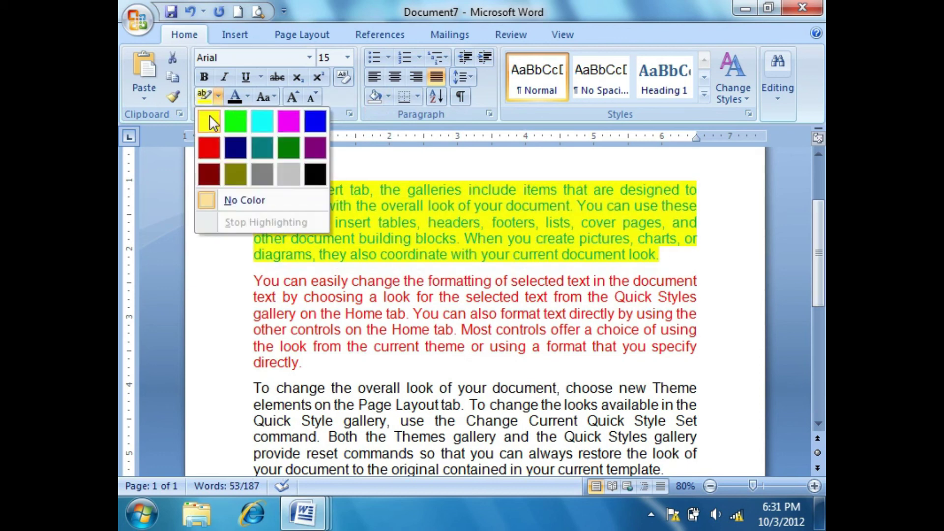
click(432, 239)
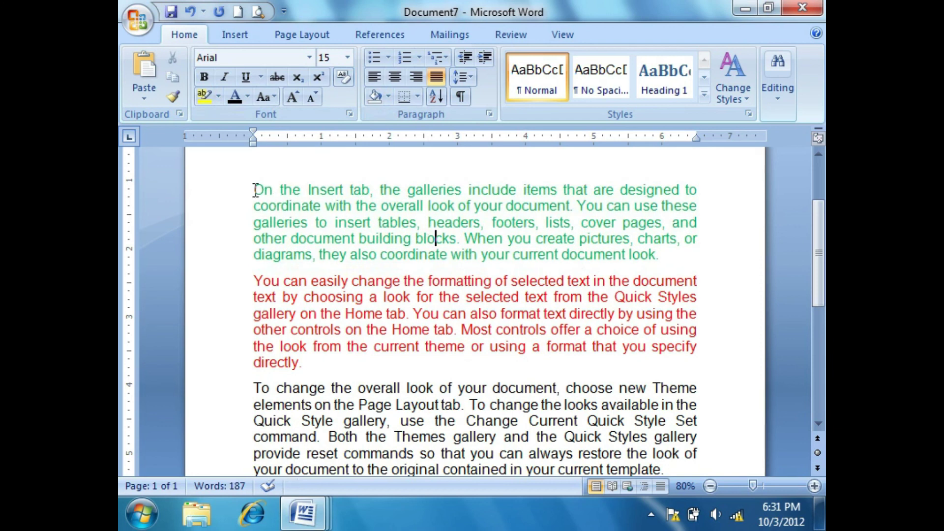
drag(254, 189, 691, 193)
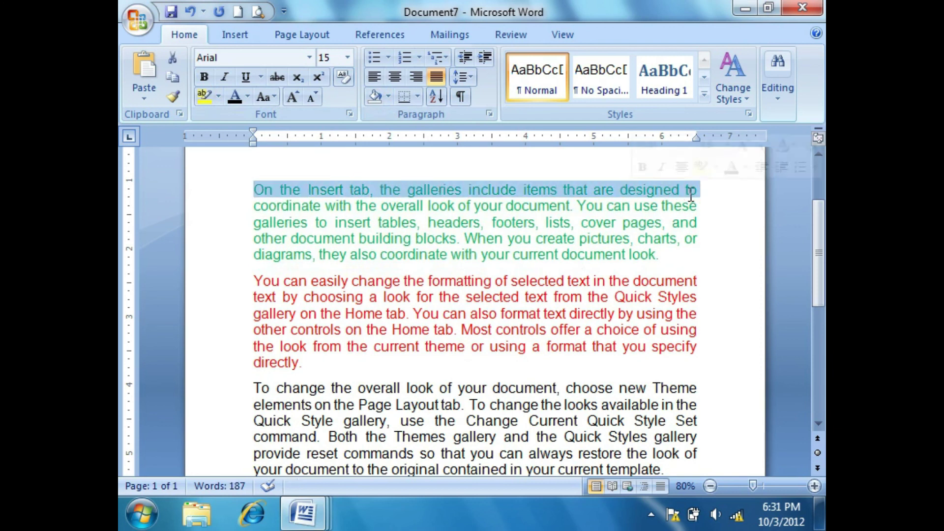
click(678, 256)
key(ctrl+a)
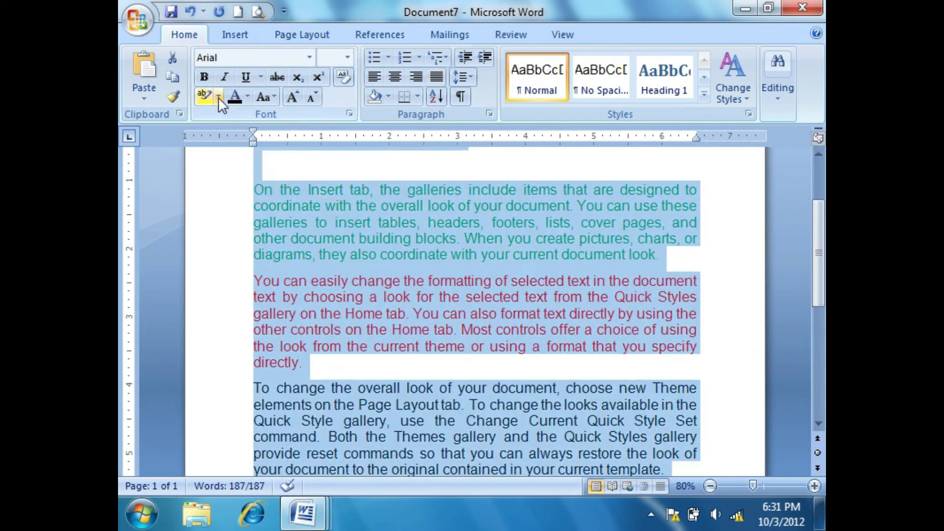
click(218, 96)
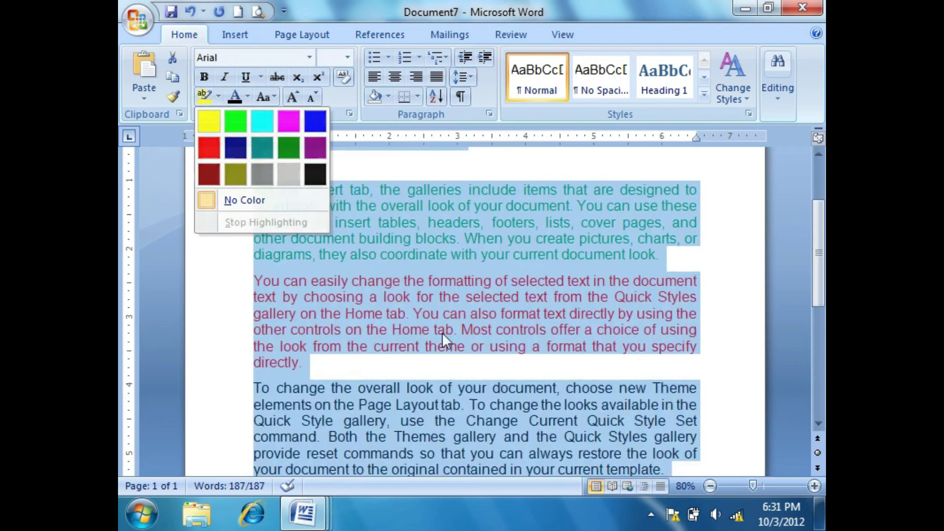
click(441, 339)
scroll(444, 391, down, 3)
Step: Create a new 15 pt document and generate two sample paragraphs with =RAND(2)
click(238, 11)
key(ctrl+bracketright)
key(ctrl+bracketright)
key(ctrl+bracketright)
key(ctrl+bracketright)
text(=RAND(2))
key(Return)
Step: Justify both sample paragraphs and highlight them in yellow
key(ctrl+a)
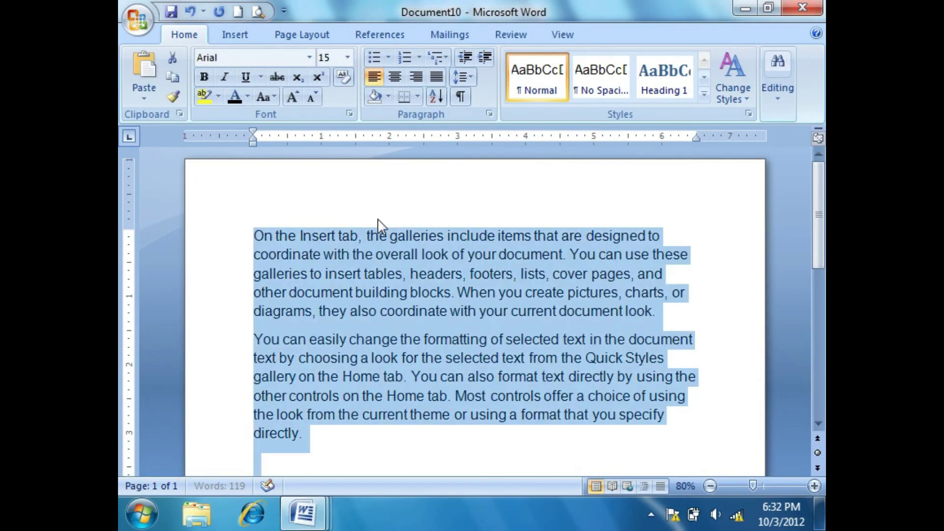
key(ctrl+j)
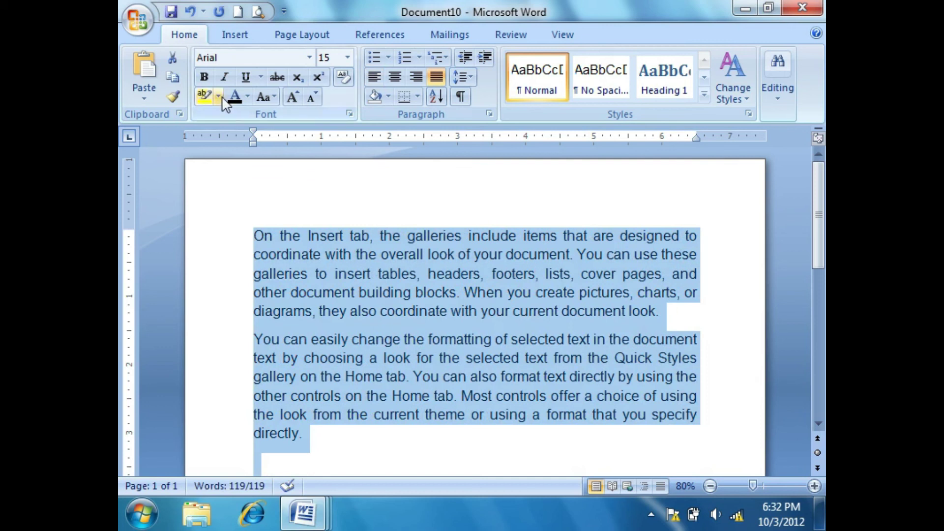
click(218, 96)
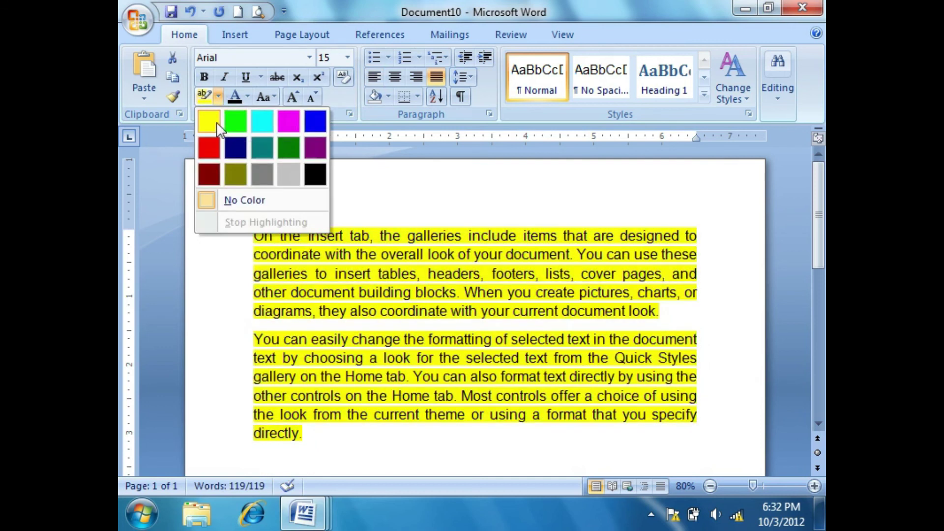
click(217, 126)
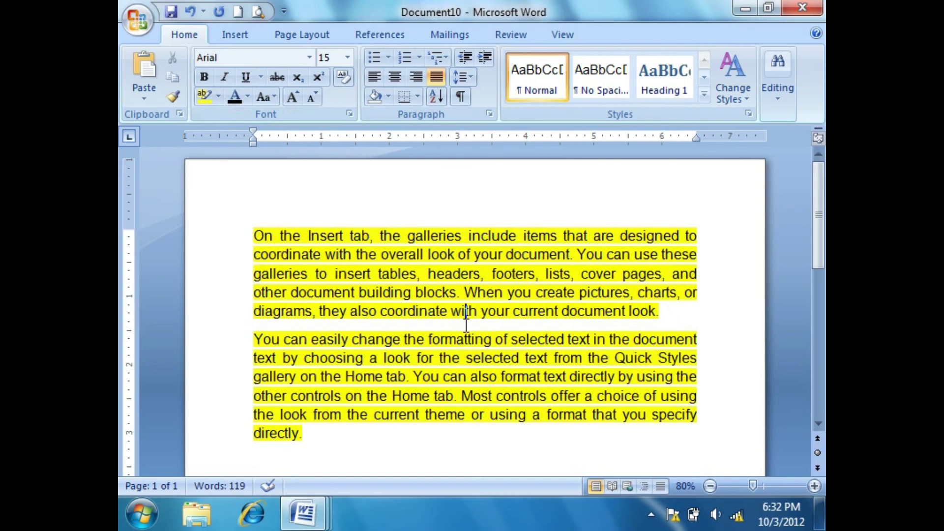
Step: Change the second paragraph's highlight to Bright Green
drag(312, 444, 241, 341)
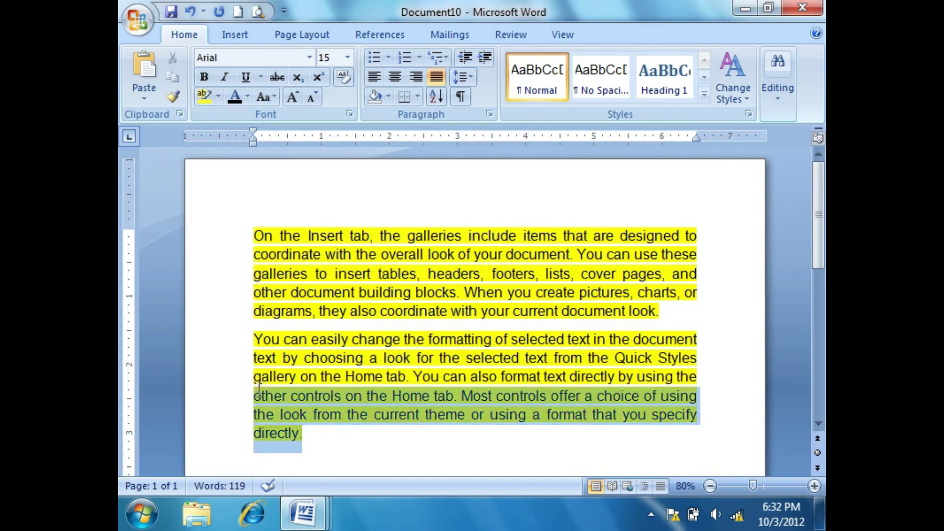
click(218, 96)
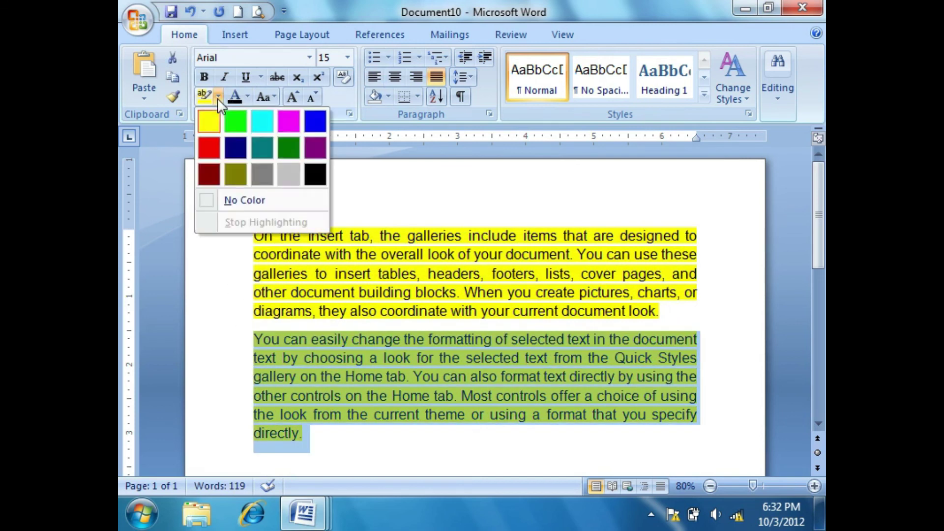
click(240, 118)
click(344, 358)
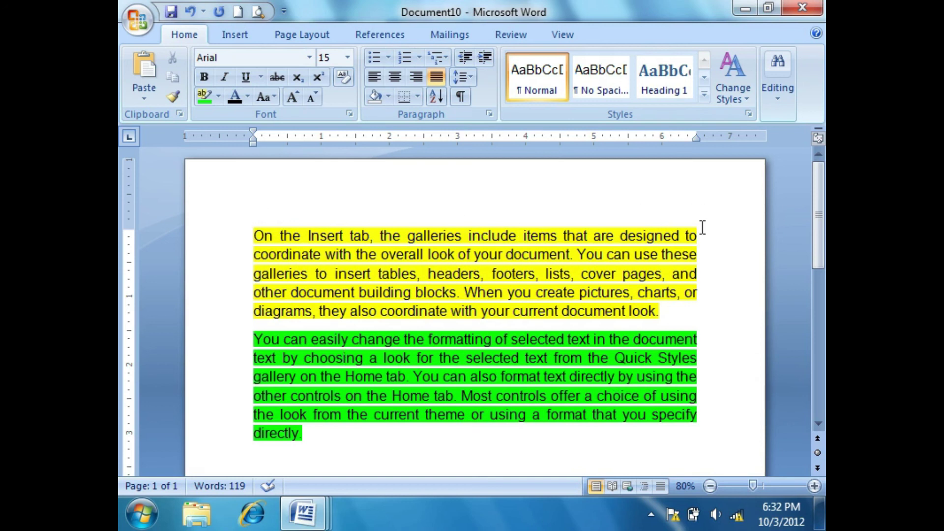
mouse_move(818, 214)
mouse_down()
mouse_move(817, 305)
mouse_move(817, 226)
mouse_up()
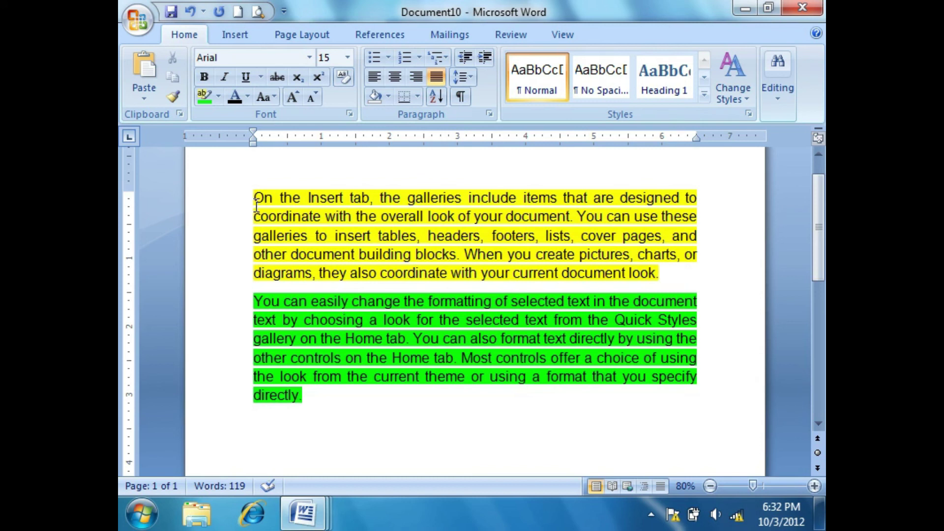
Step: Clear the first paragraph's yellow highlight, shade it blue, and check it in Print Preview
drag(707, 275, 239, 205)
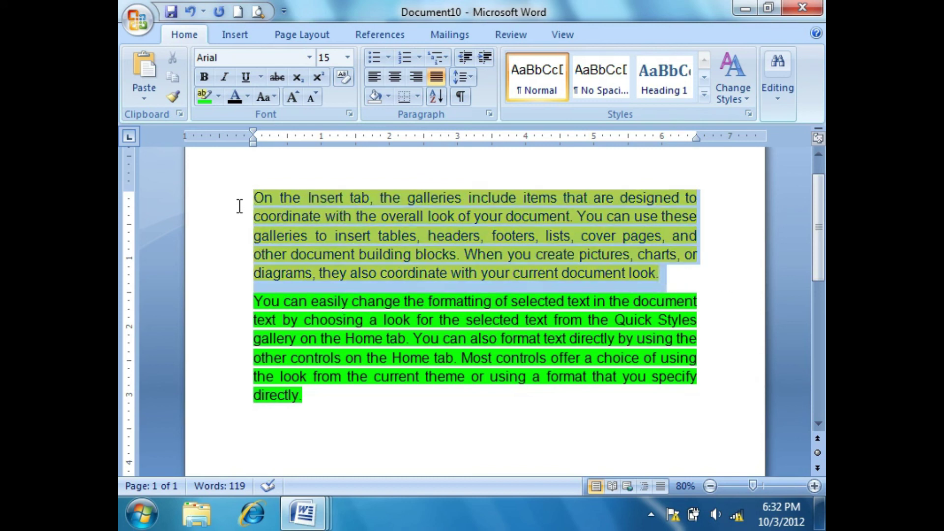
click(388, 98)
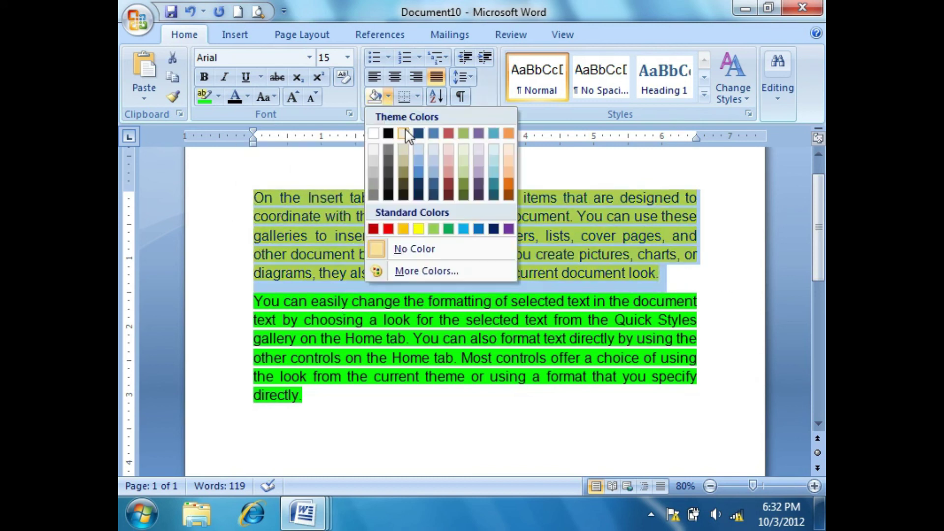
click(432, 170)
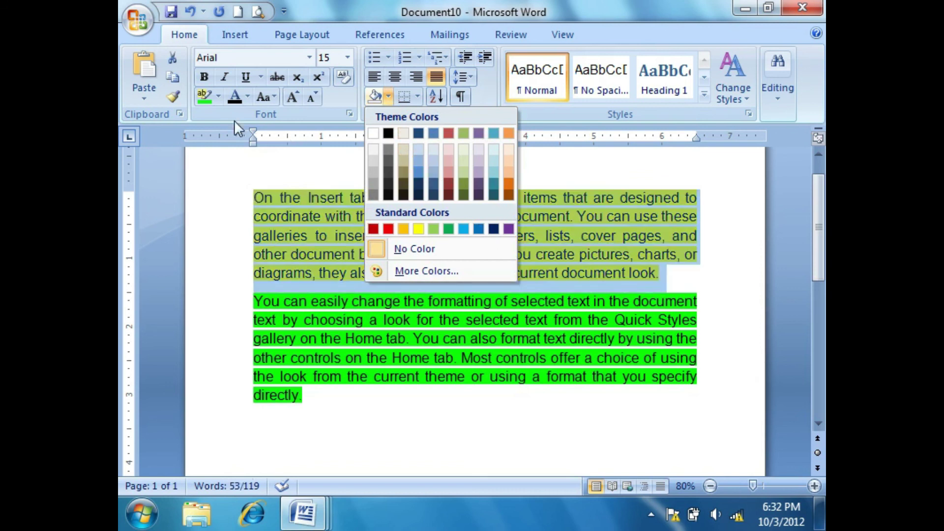
click(218, 96)
click(232, 199)
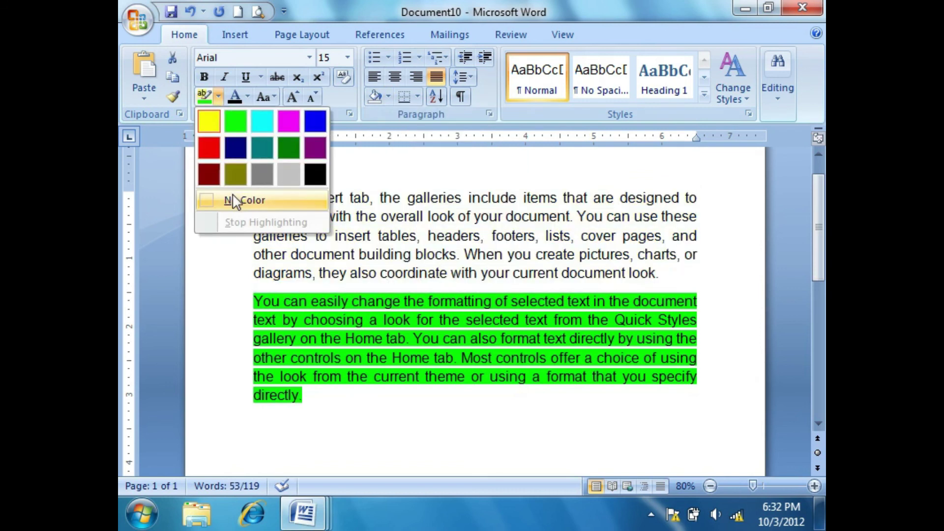
click(390, 97)
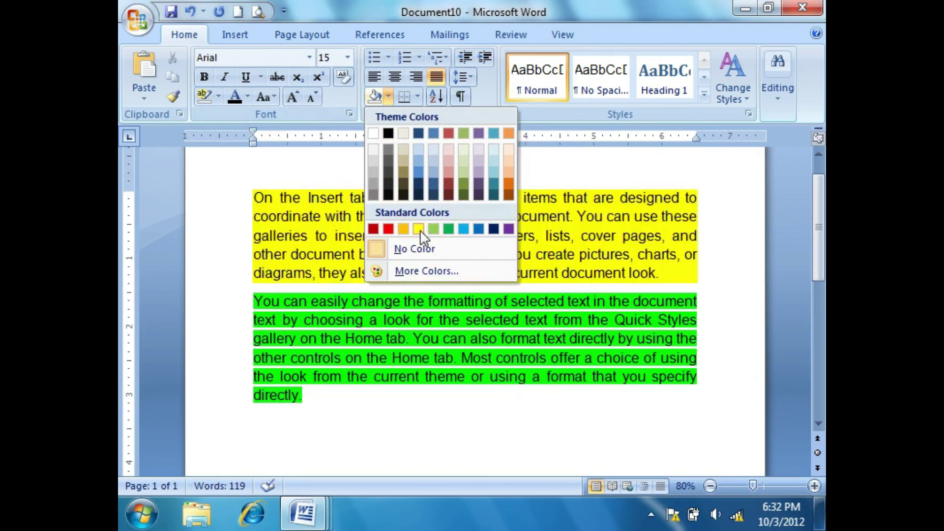
click(479, 230)
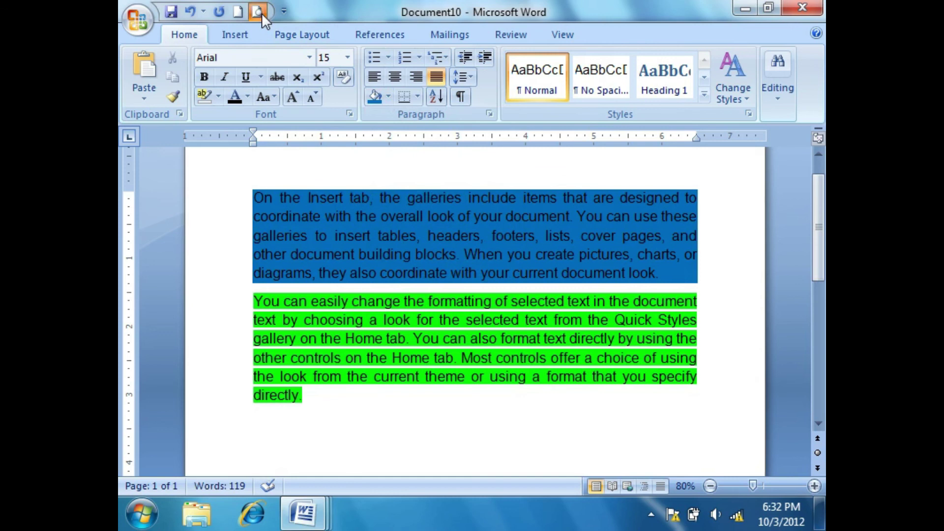
click(262, 12)
click(721, 76)
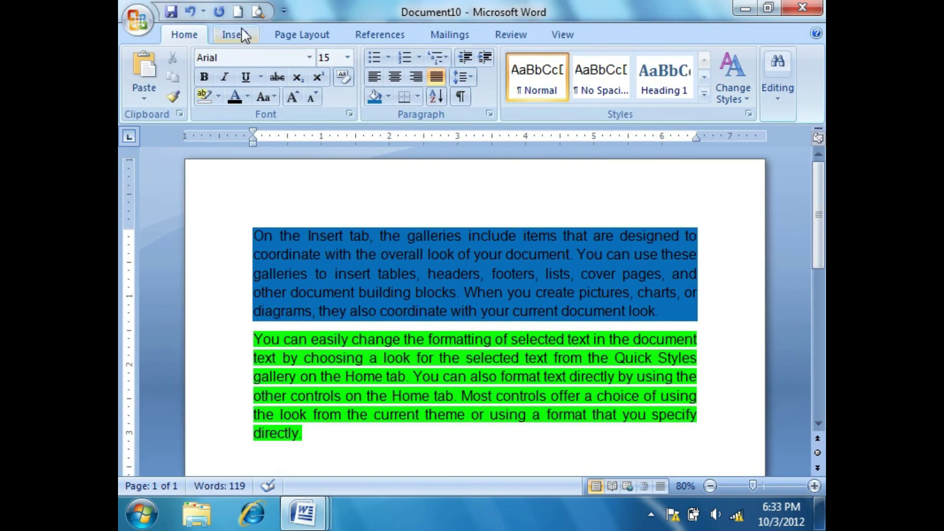
Step: In a new 16 pt document, generate light-green-shaded sample paragraphs with =RAND()
click(244, 10)
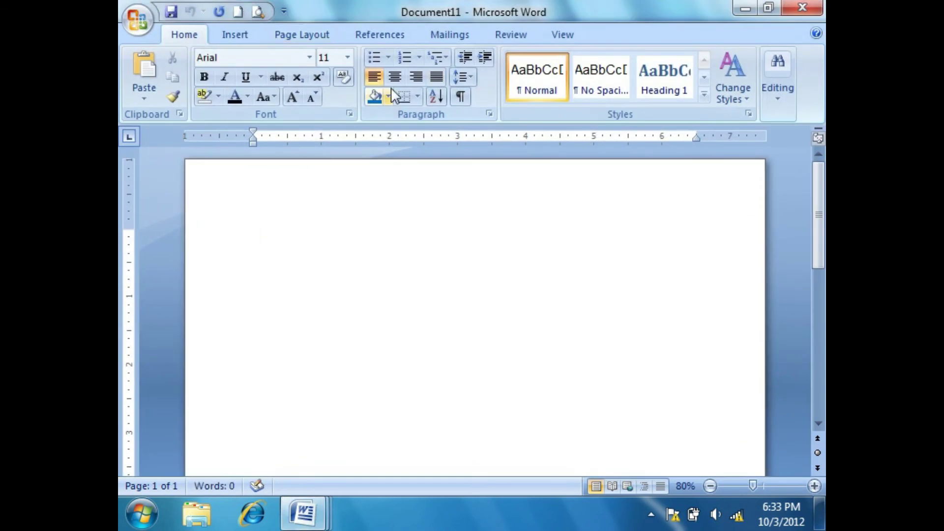
key(ctrl+shift+period)
key(ctrl+shift+period)
key(ctrl+shift+period)
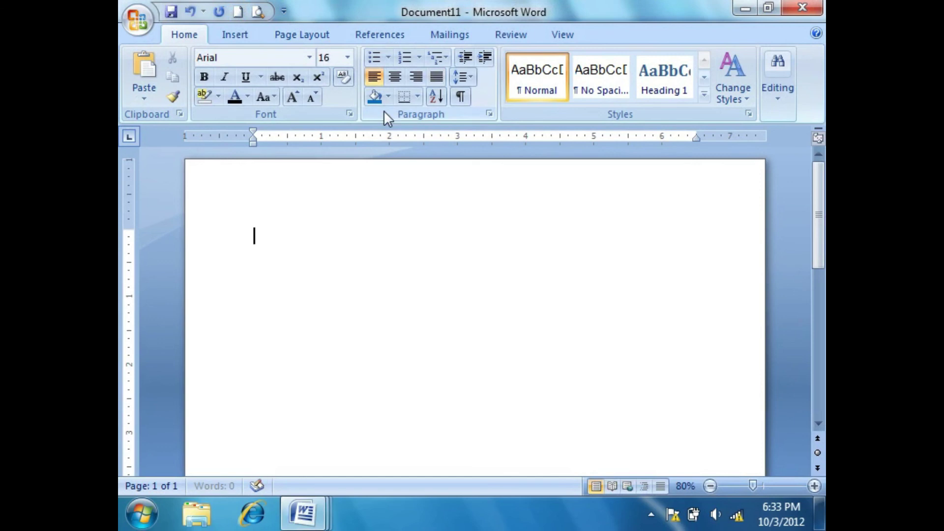
click(389, 96)
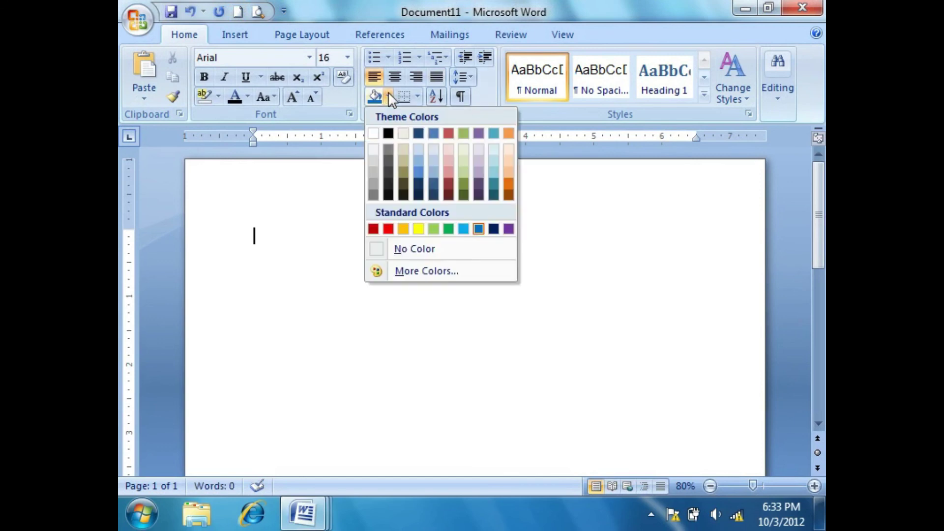
click(435, 229)
text(=RAND())
key(Return)
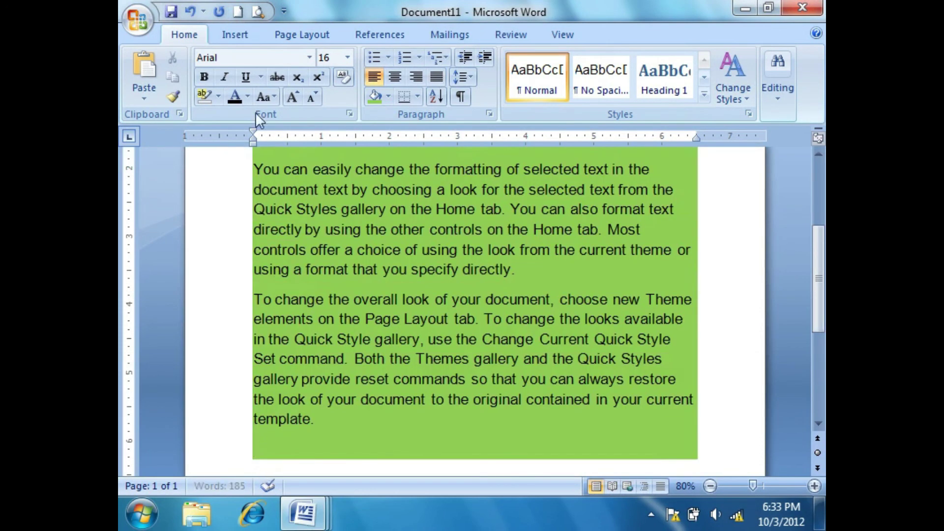
click(258, 11)
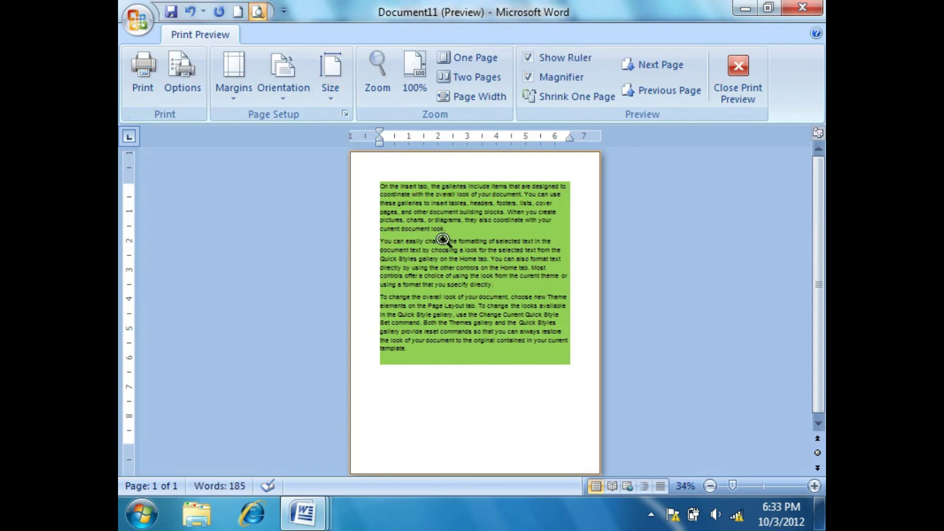
click(732, 83)
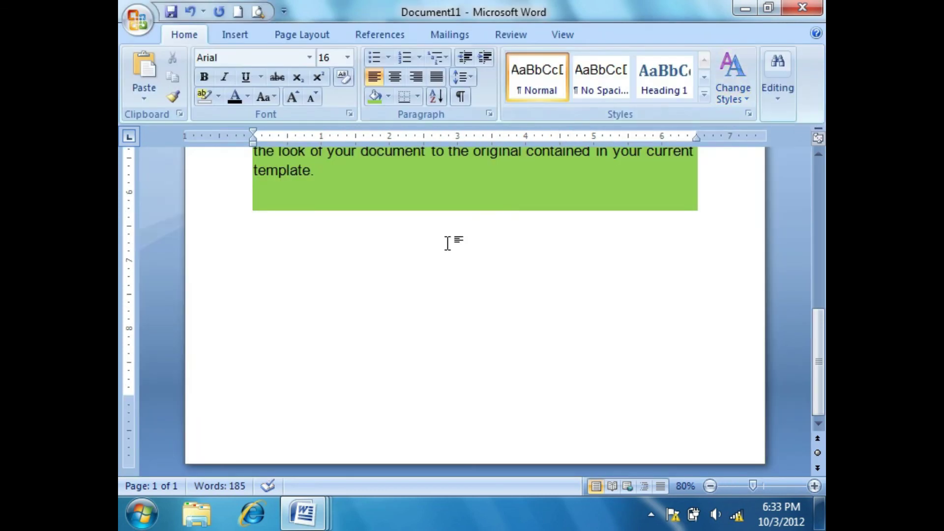
Step: Add orange-shaded =RAND() paragraphs below and preview both pages side by side
click(389, 96)
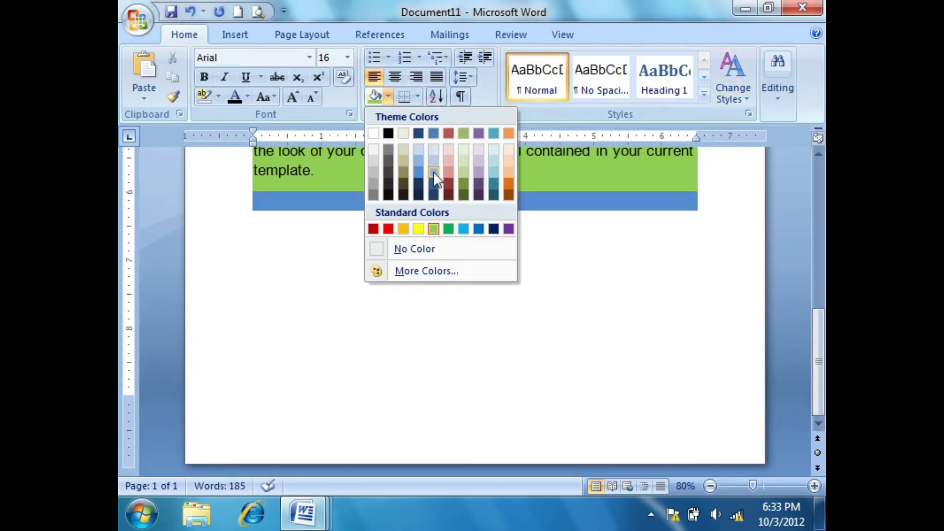
click(508, 181)
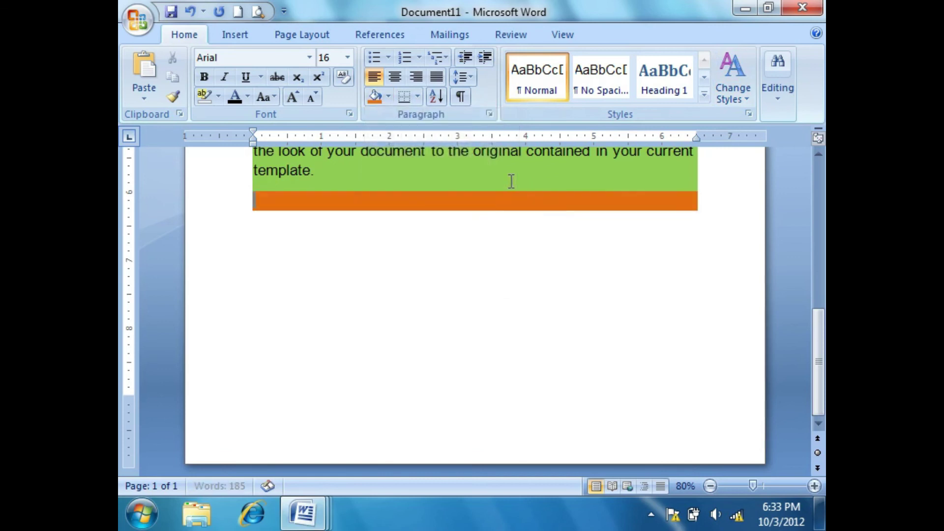
text(=RAND()
text())
key(Return)
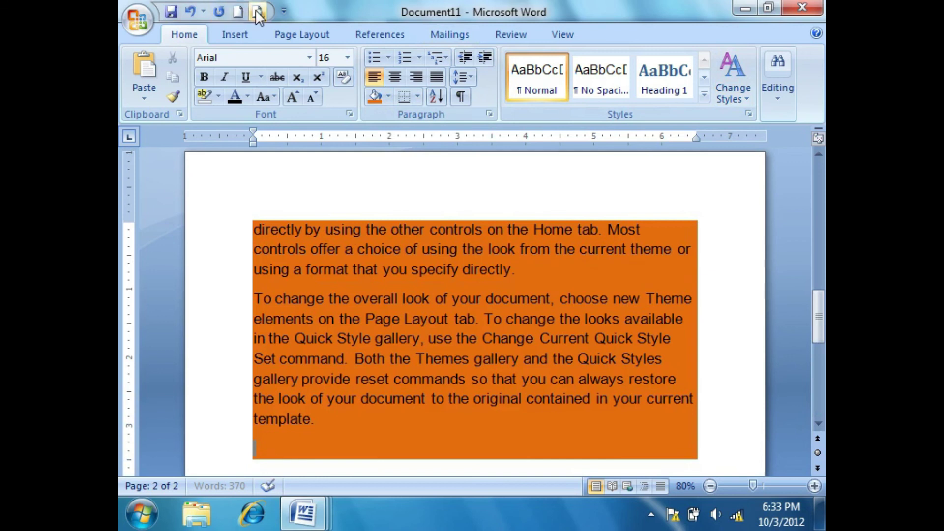
click(258, 12)
click(468, 78)
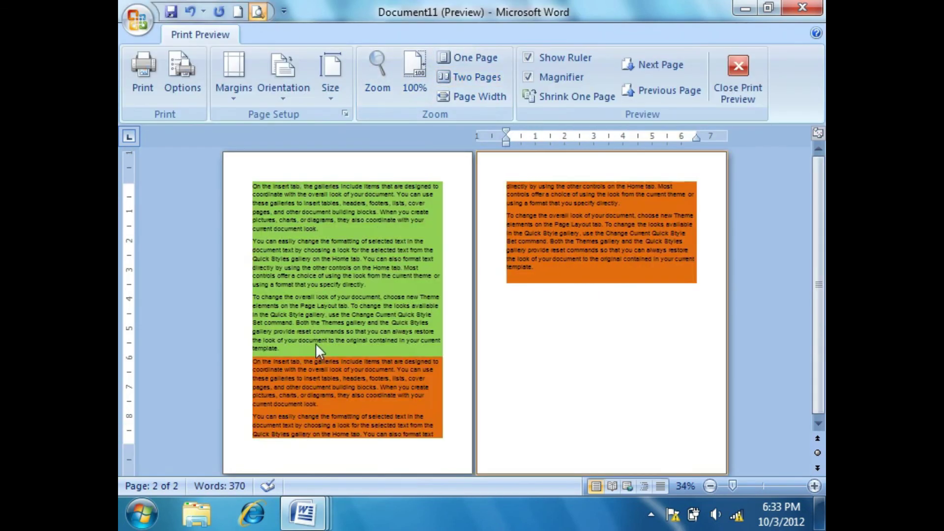
click(738, 77)
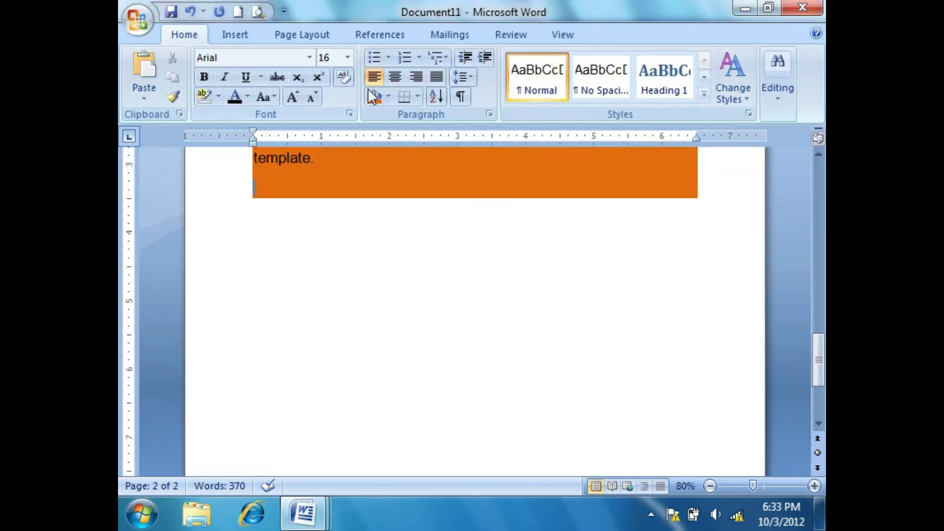
Step: Add yellow-shaded sample paragraphs with =RAND() to Document11
click(390, 95)
click(418, 228)
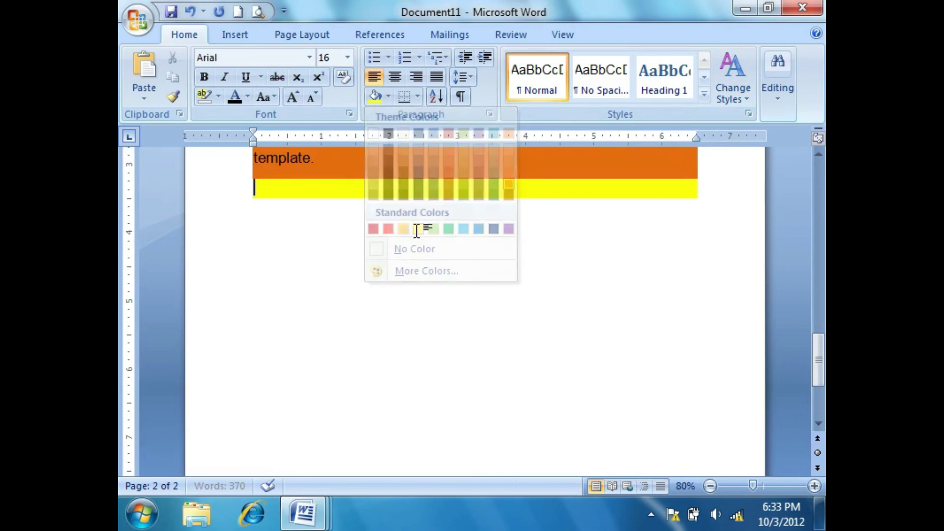
text(=RAND())
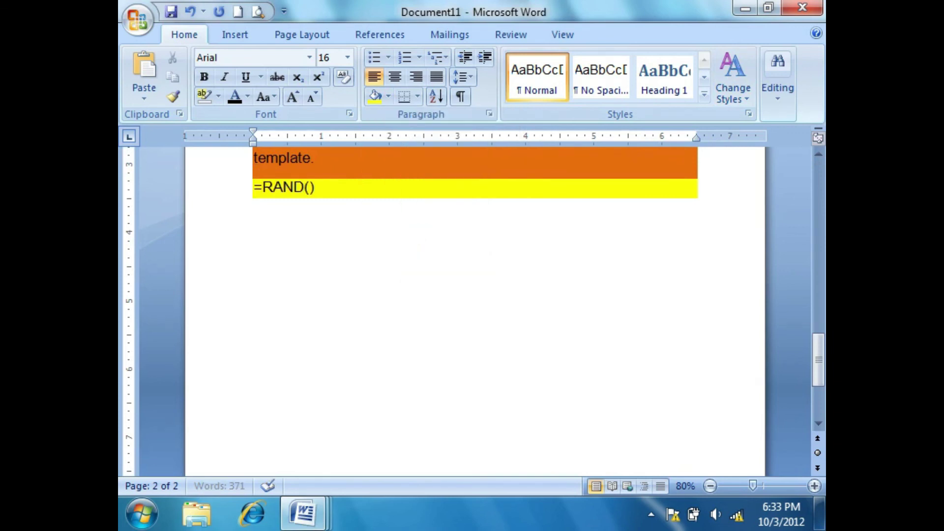
key(Return)
Step: Preview all three pages at once with a 1x3 Many pages zoom, then open a blank document
click(258, 11)
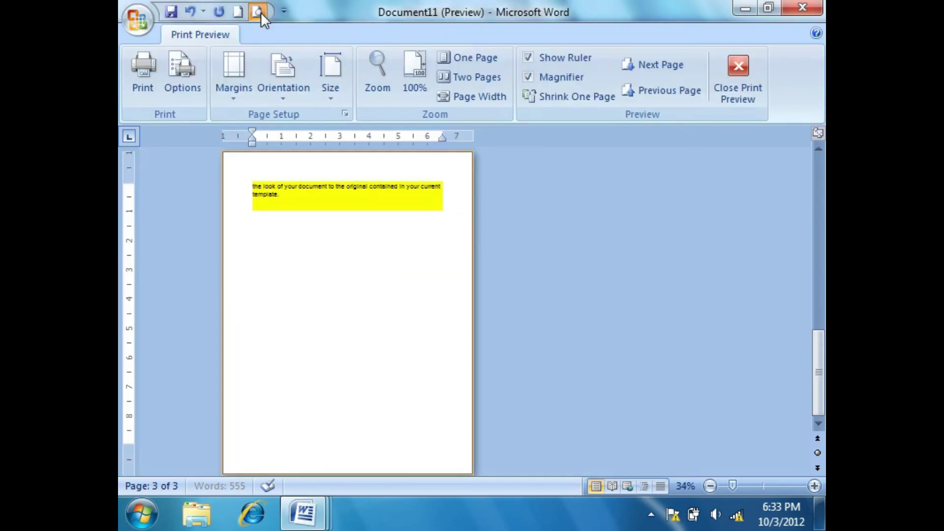
click(410, 81)
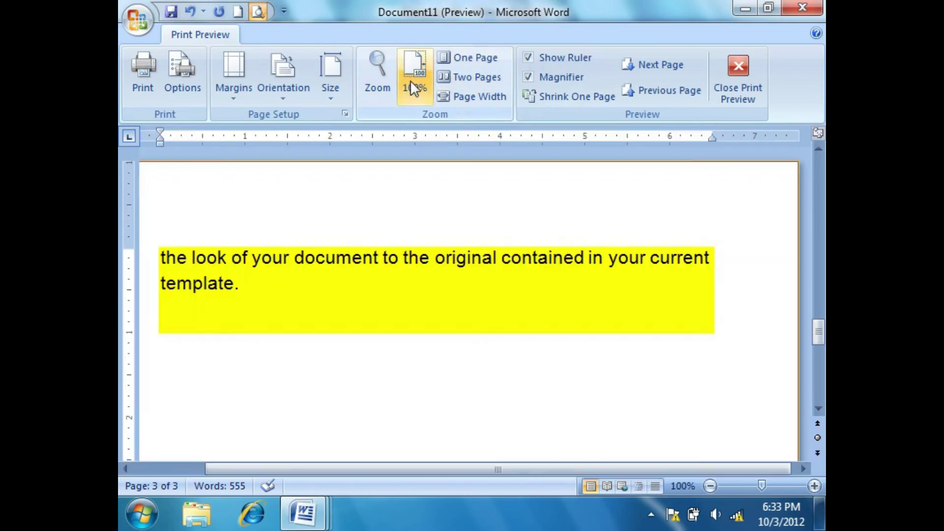
click(384, 78)
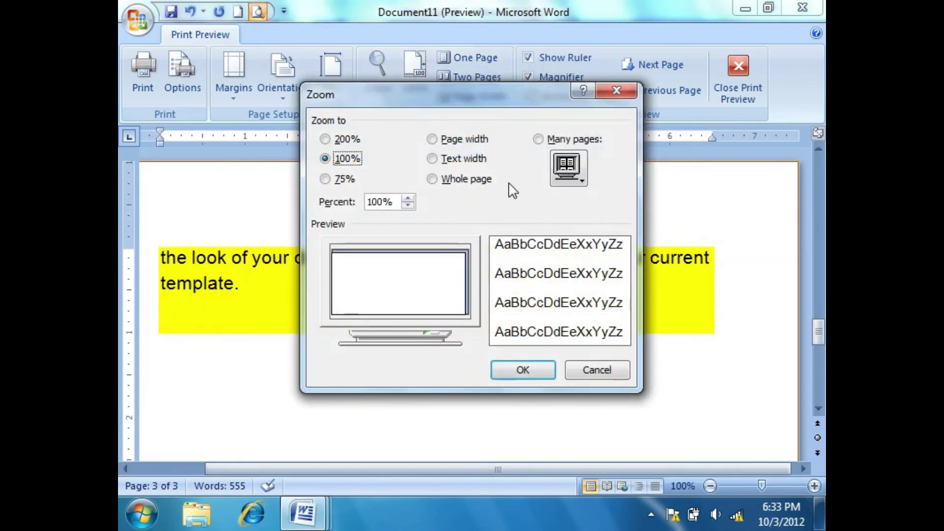
click(583, 181)
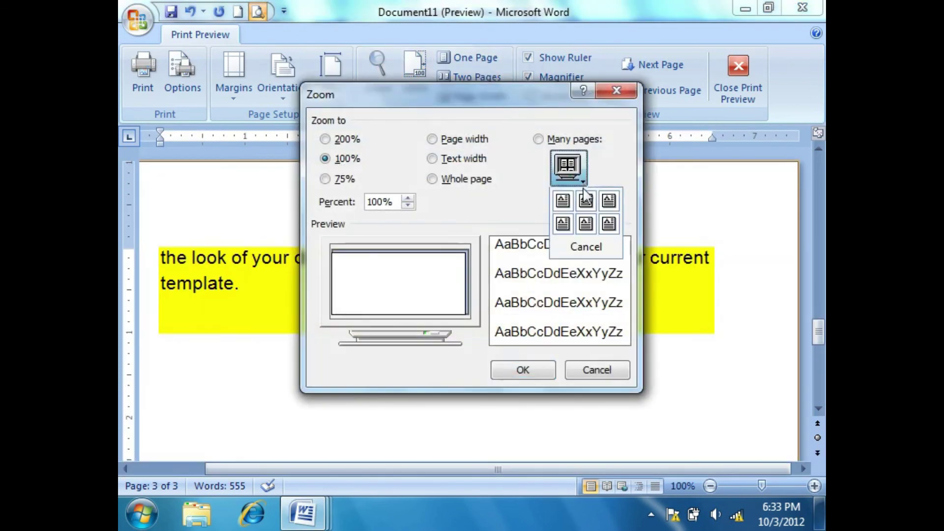
click(608, 206)
click(523, 370)
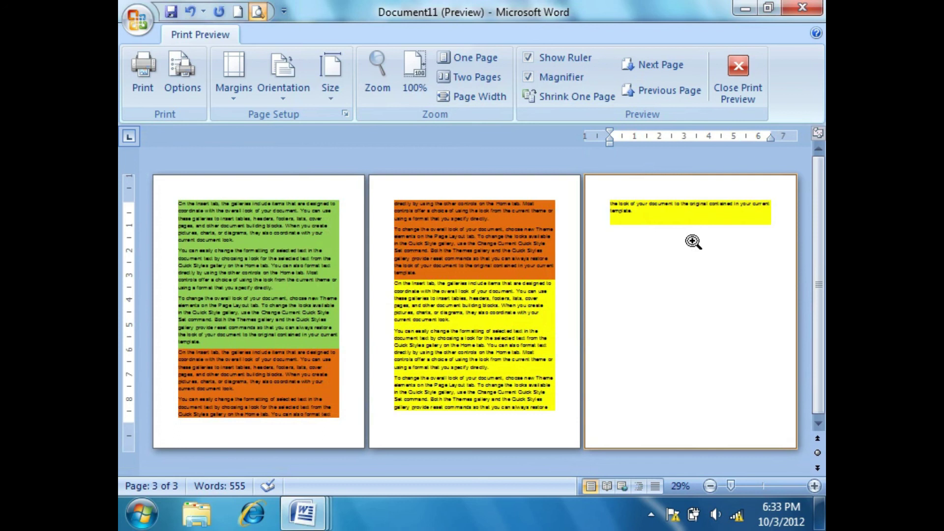
click(738, 74)
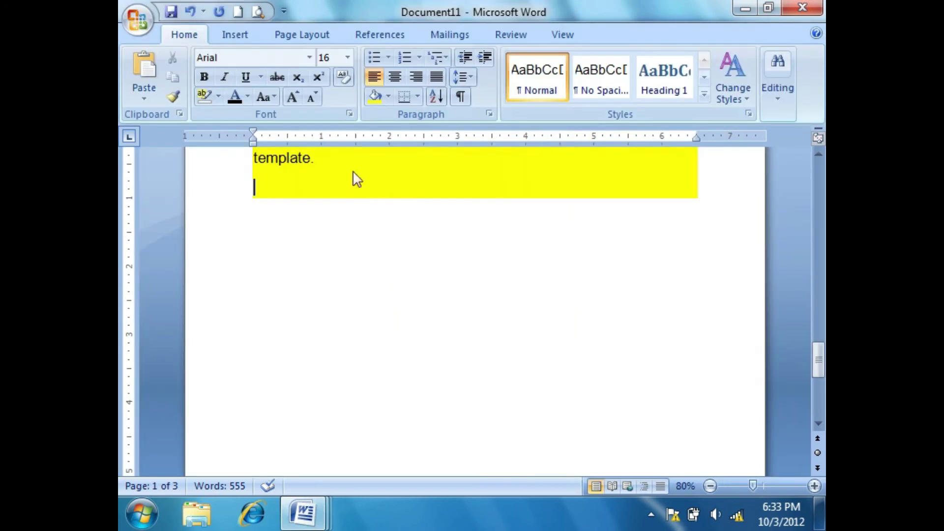
click(237, 12)
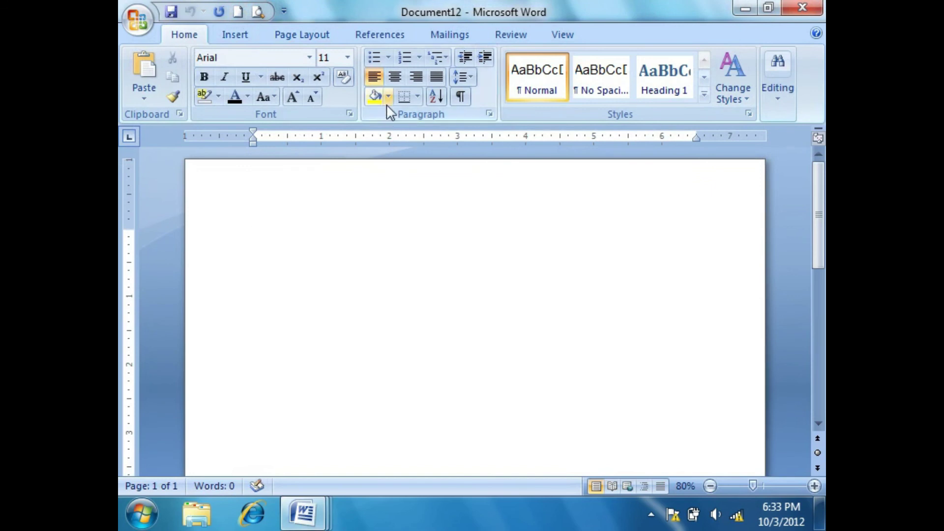
Step: Generate three sample paragraphs with =RAND() and justify them
text(=)
key(BackSpace)
text(D())
key(Return)
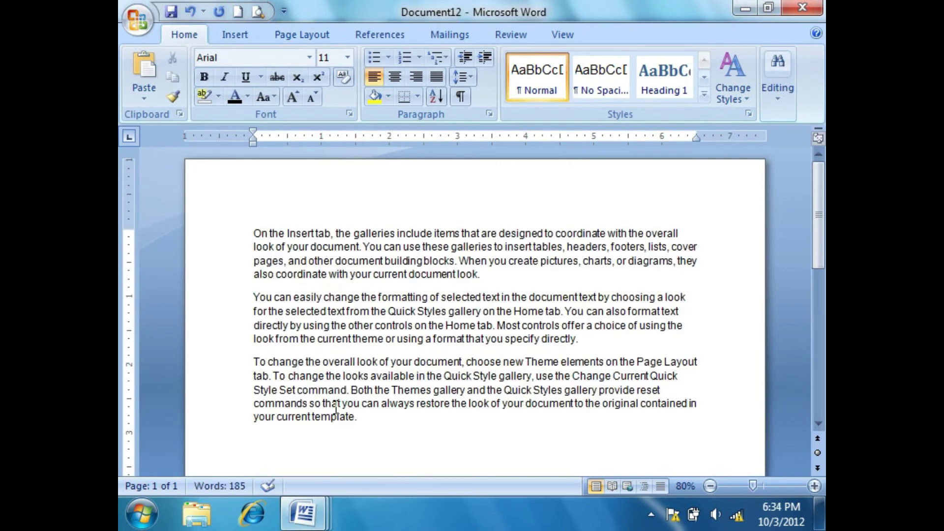
drag(382, 411, 210, 231)
key(ctrl+j)
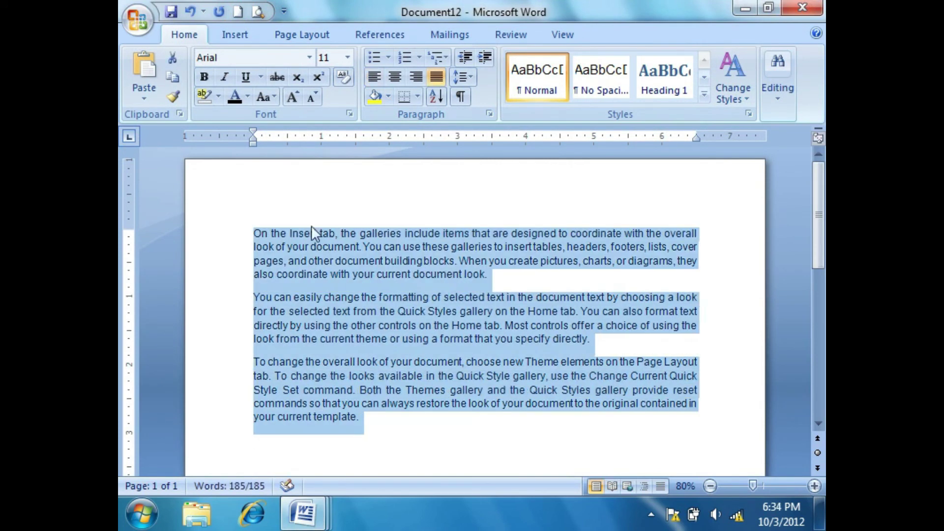
Step: Shade the paragraphs dark blue, then switch to a custom dark green
click(389, 97)
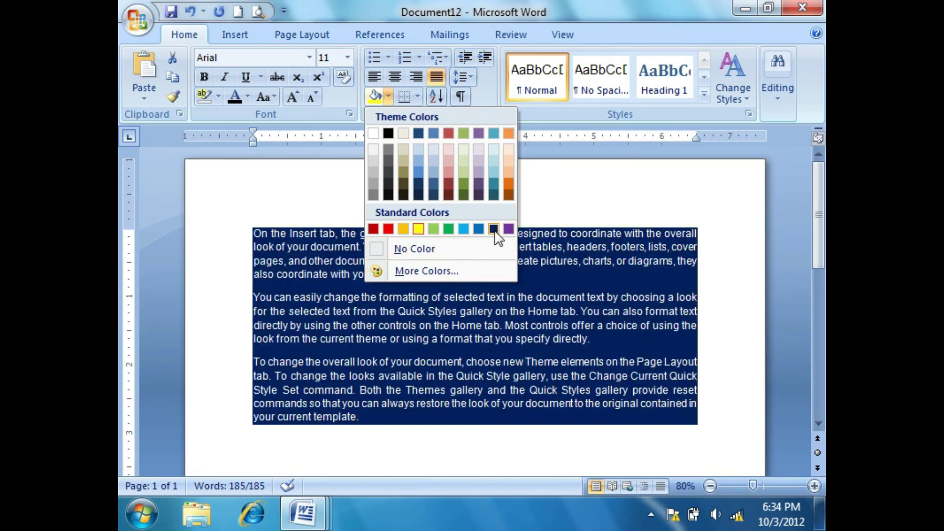
click(494, 230)
click(388, 96)
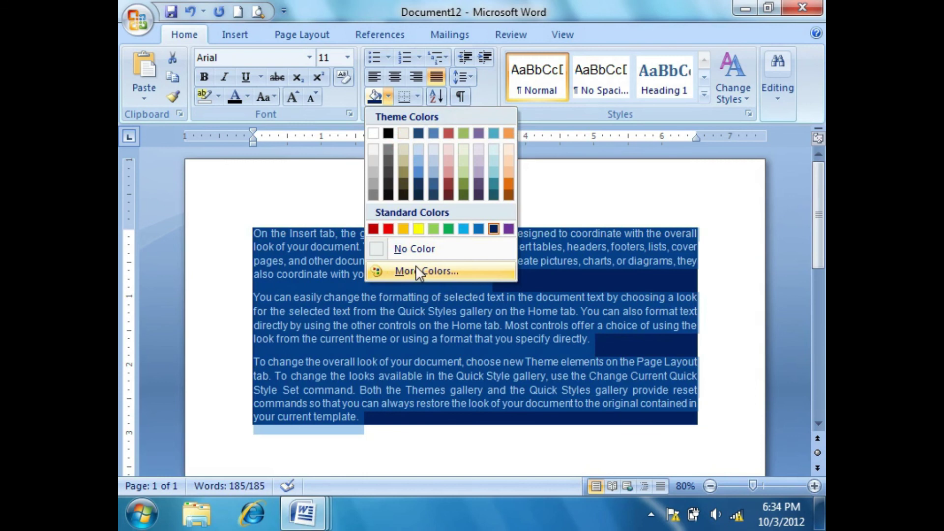
click(418, 272)
click(320, 123)
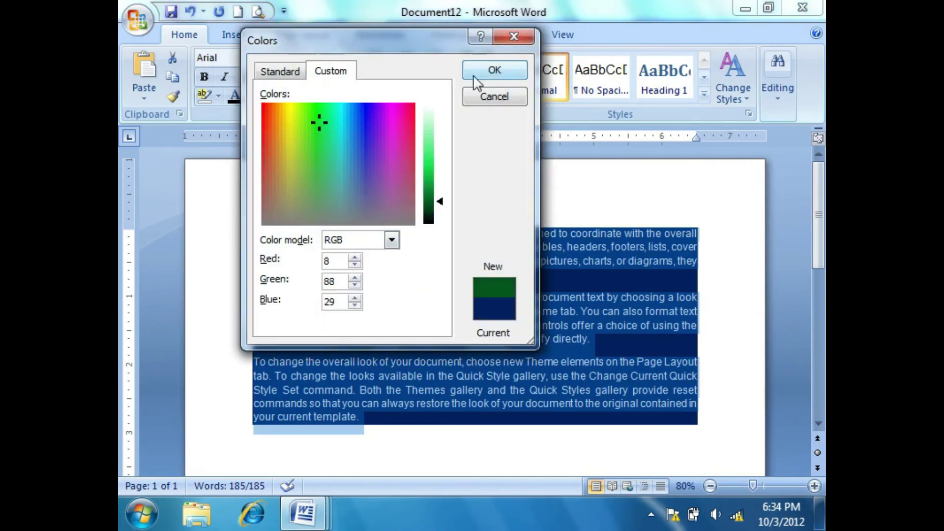
click(504, 78)
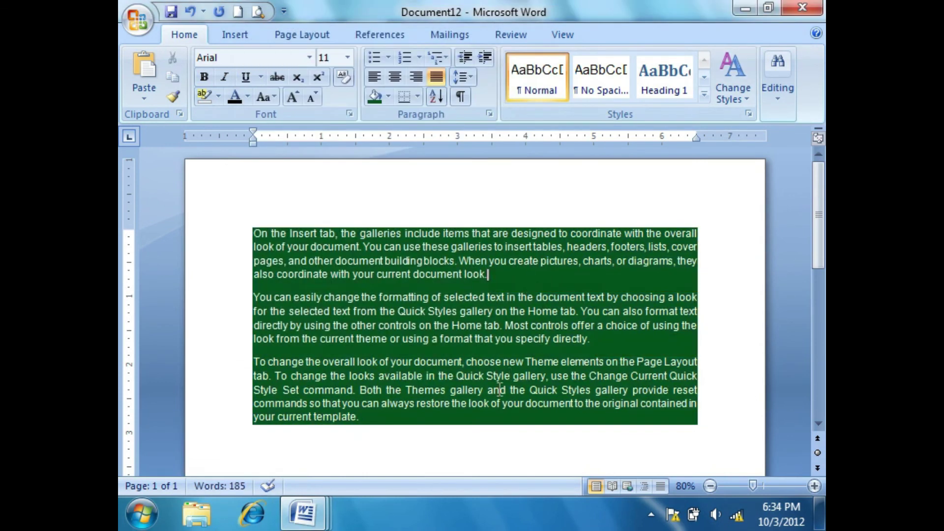
Step: Reshade all three paragraphs light green (RGB 161, 252, 124) and check in Print Preview
drag(385, 422, 251, 235)
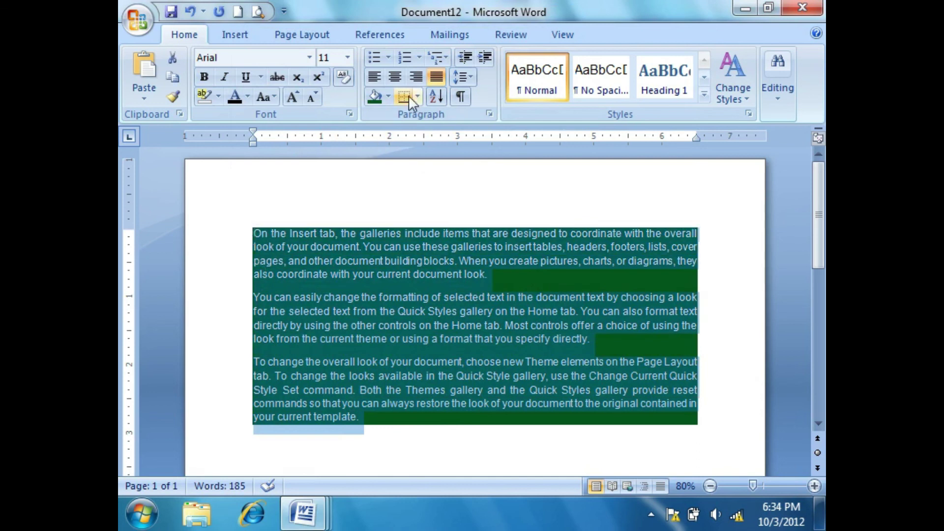
click(390, 96)
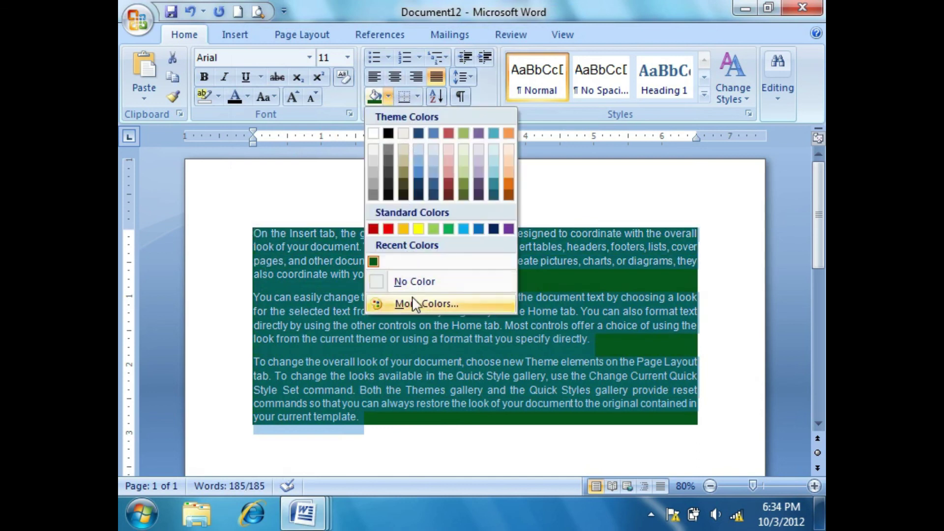
click(415, 304)
click(305, 111)
click(429, 138)
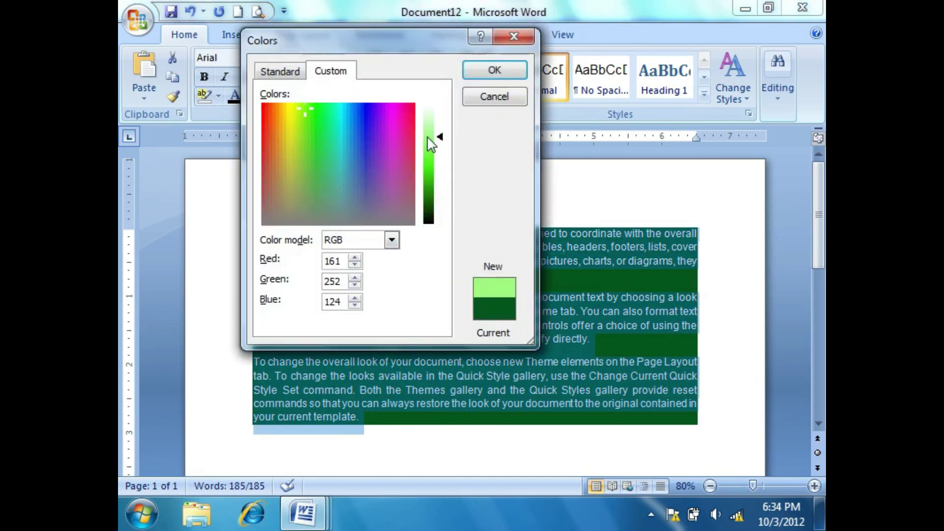
click(494, 70)
click(474, 392)
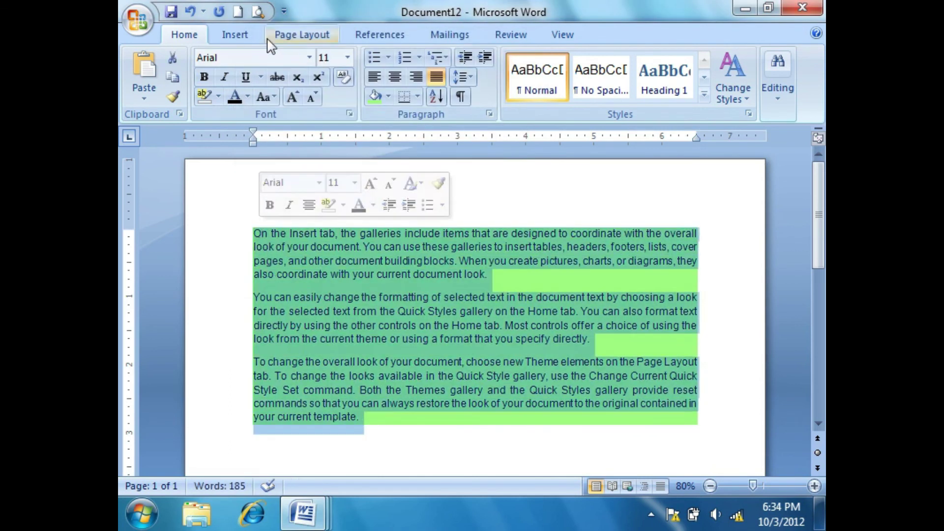
click(258, 10)
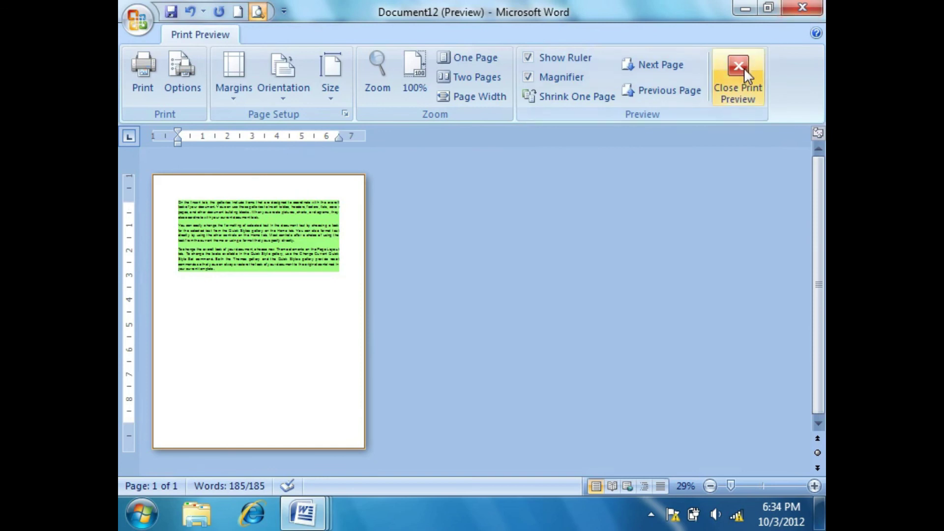
click(740, 72)
Step: Browse the Shading and Borders lists unchanged, reselect the paragraphs, and show Page Layout options
click(389, 425)
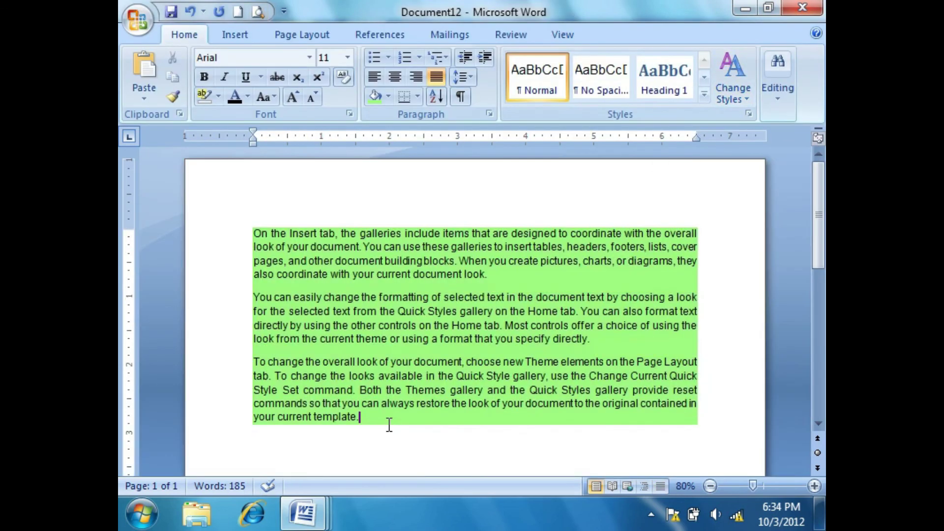
click(387, 96)
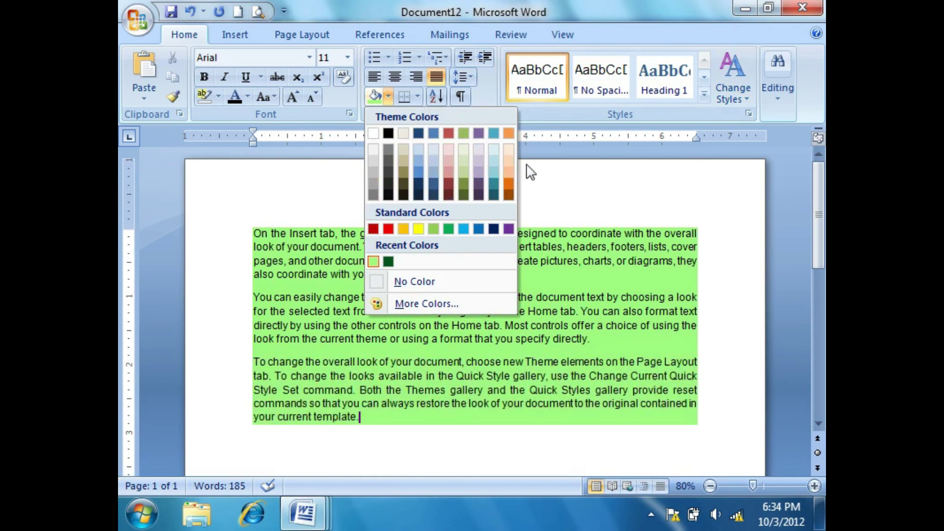
click(417, 96)
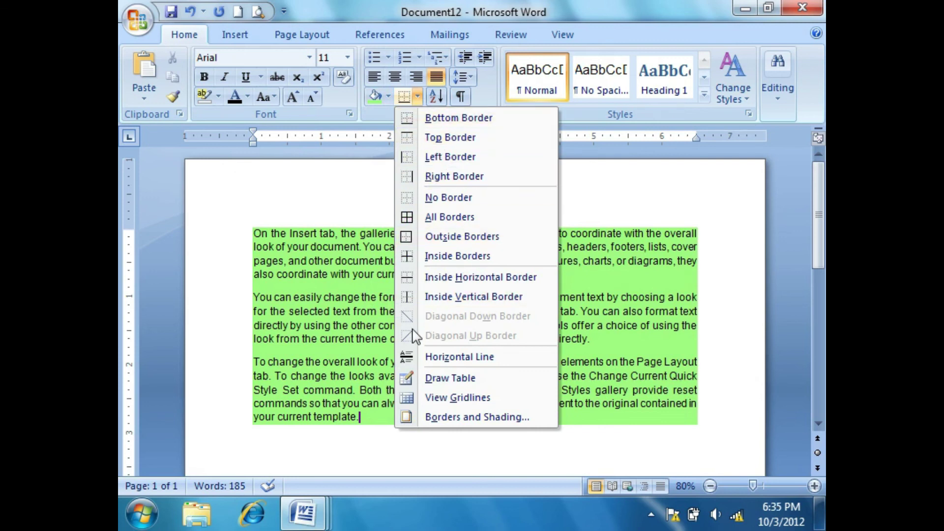
click(665, 204)
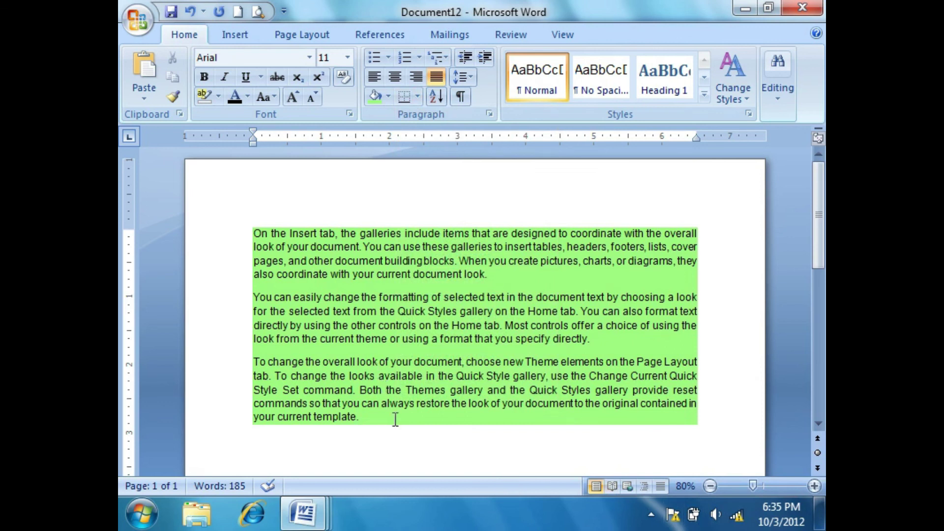
drag(396, 419, 234, 228)
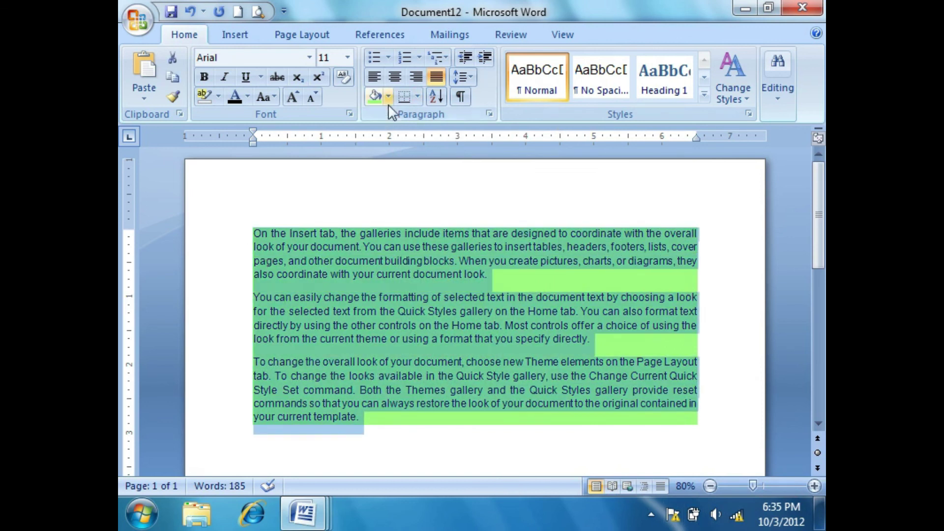
click(388, 96)
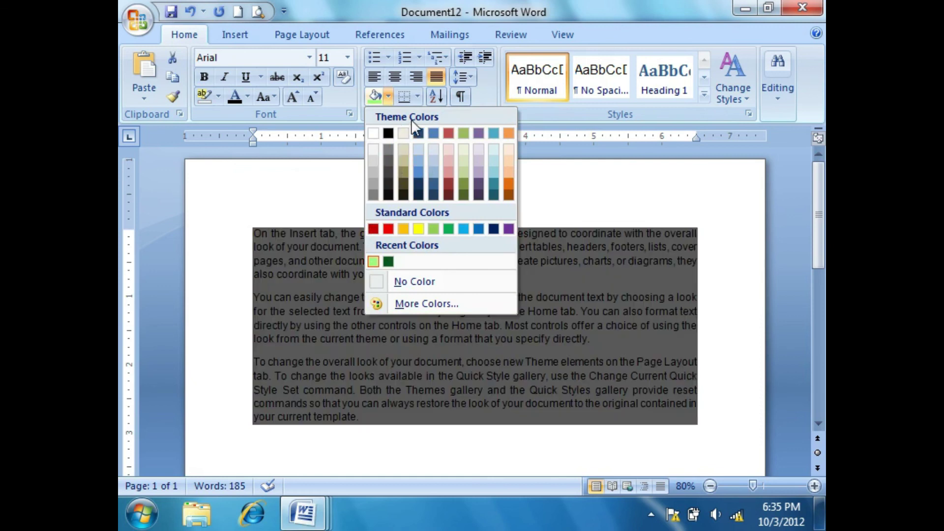
click(311, 38)
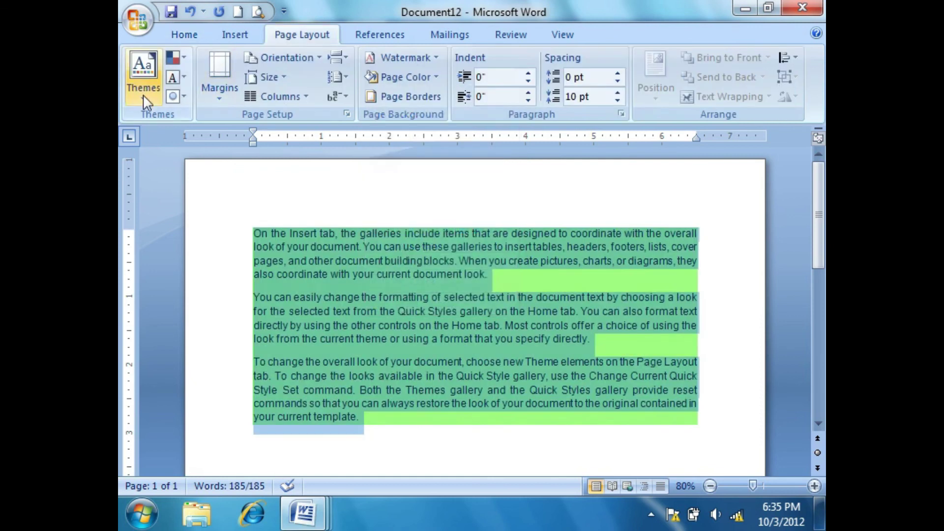
Step: Choose Opulent from the Themes gallery for Document12
click(148, 79)
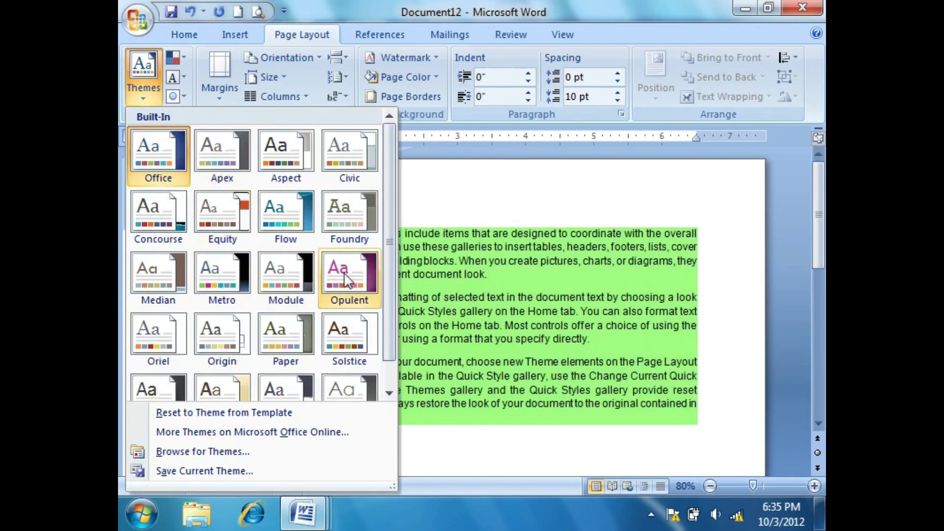
click(358, 278)
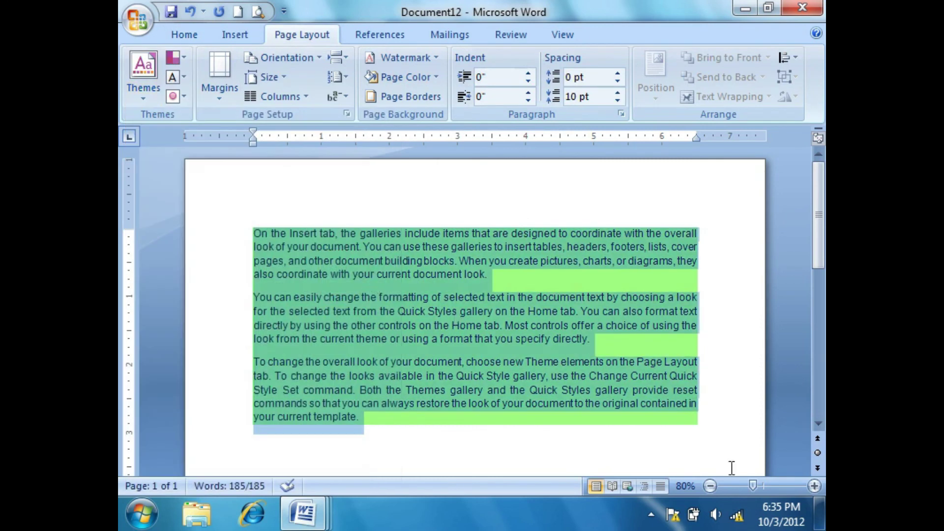
click(650, 514)
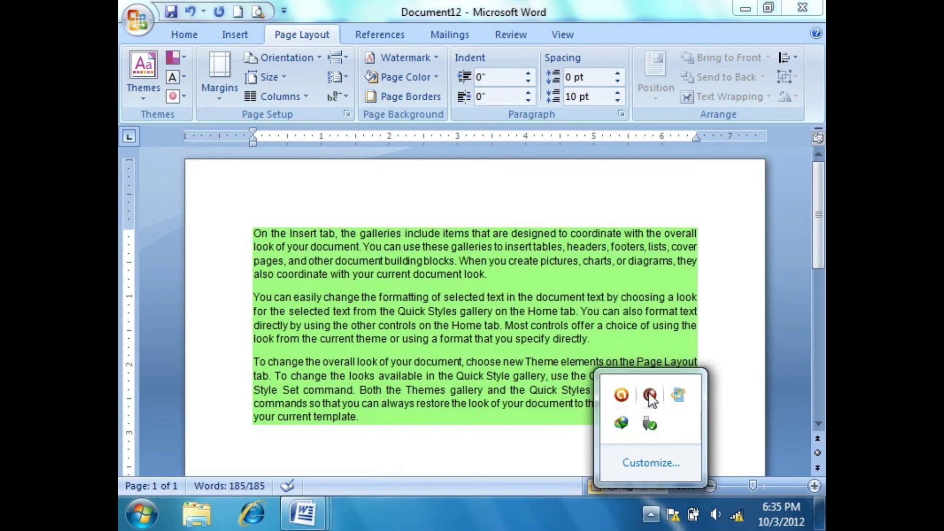
right_click(651, 395)
click(573, 288)
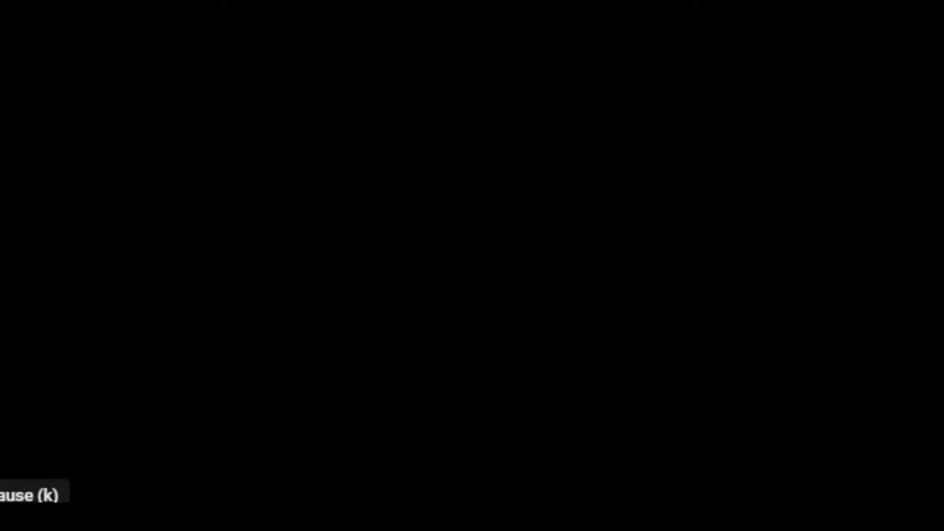